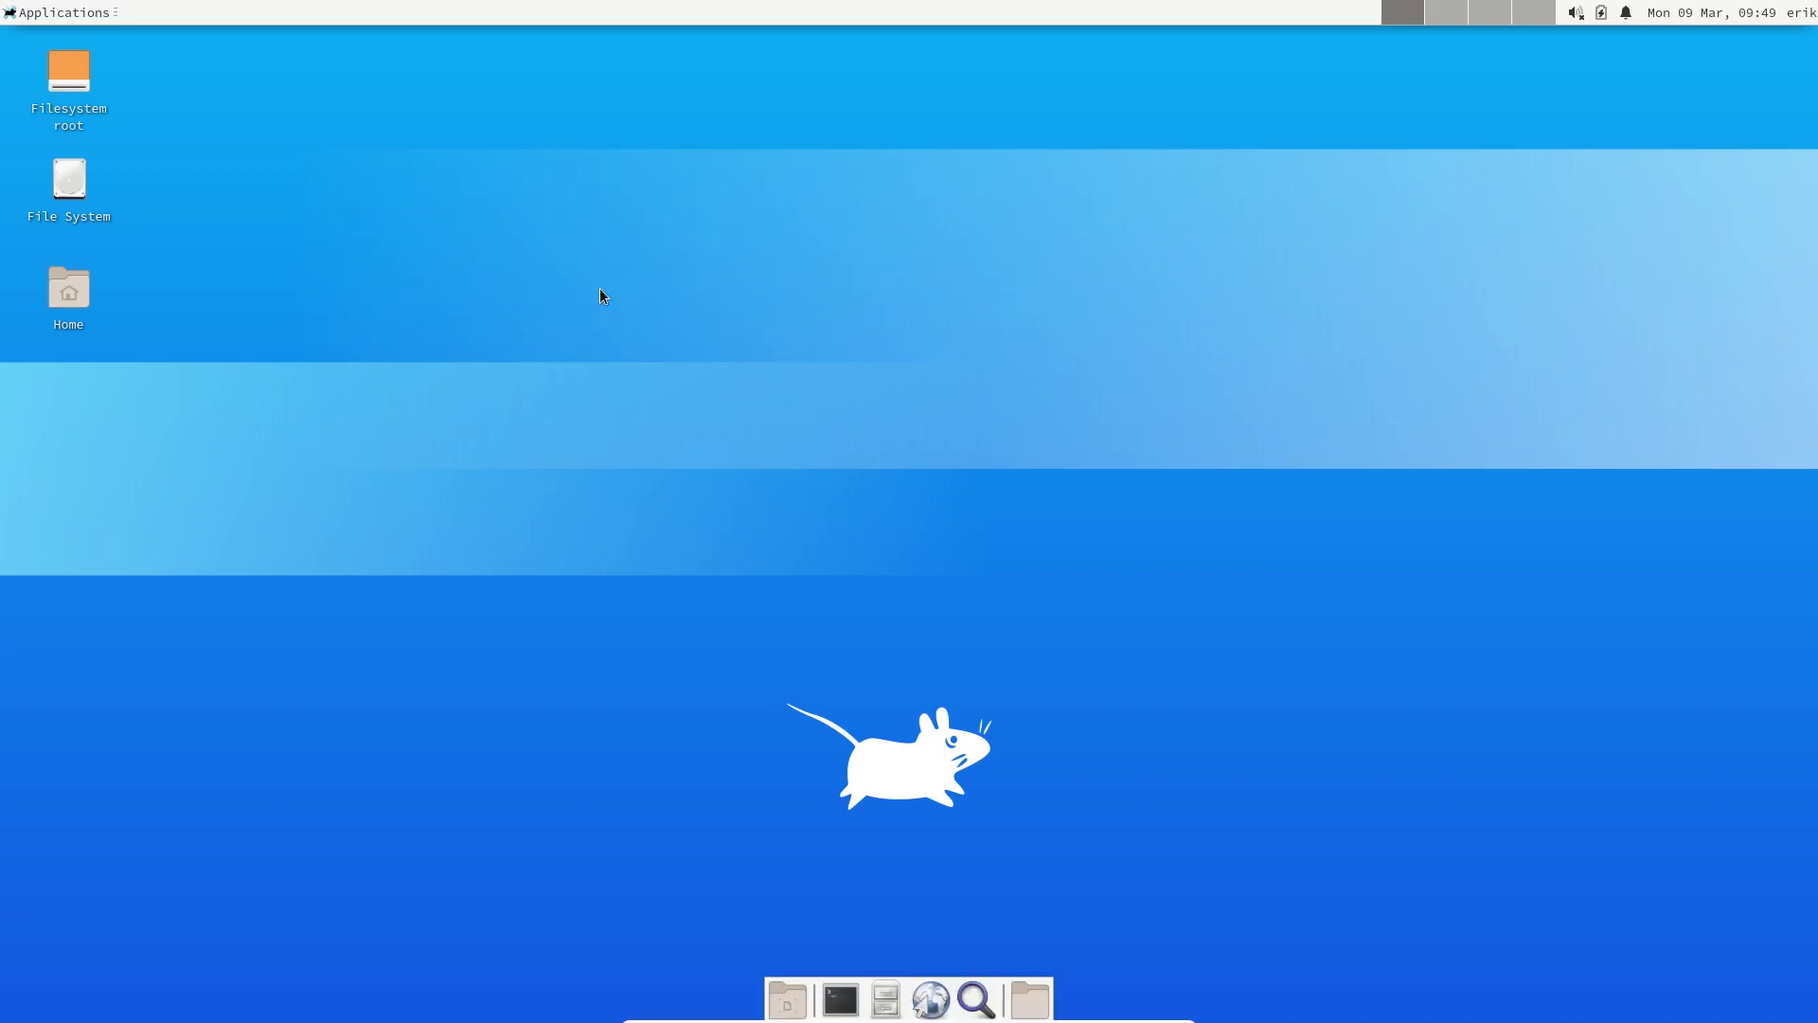
Open a terminal, centre it on screen, and erase a mistyped command
{"action": "key", "text": "ctrl+alt+t"}
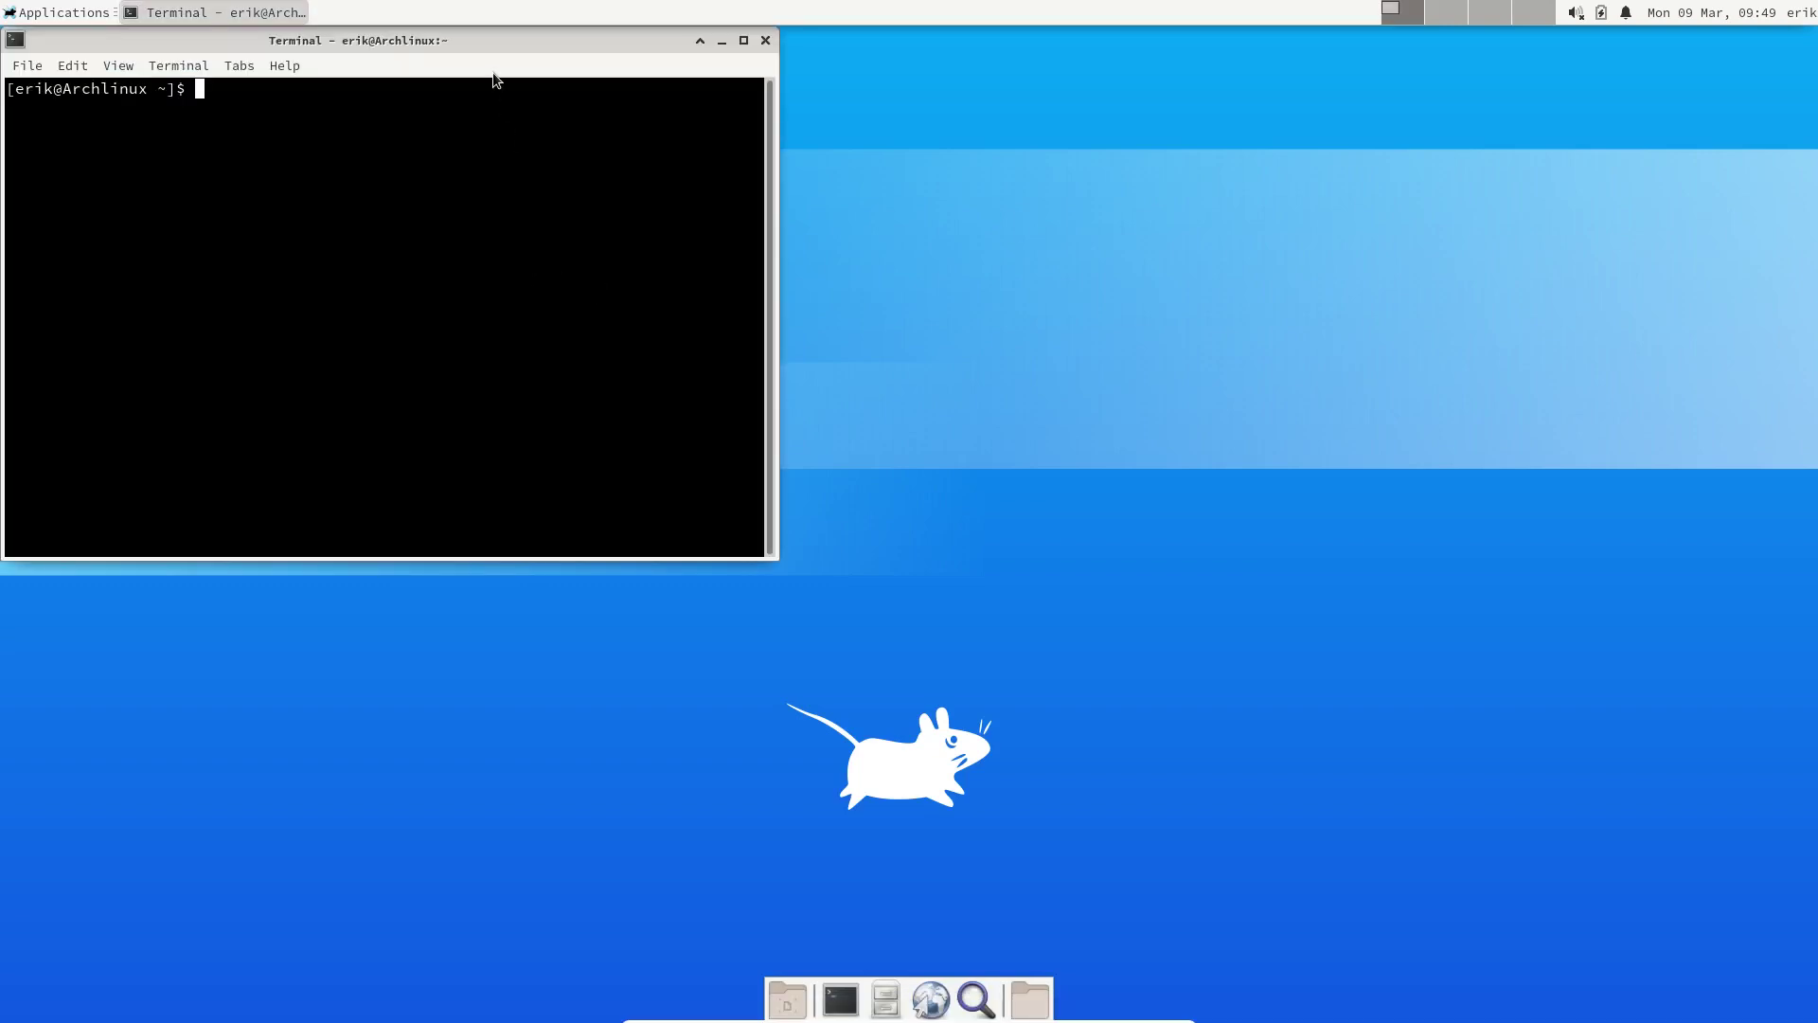
{"action": "left_click_drag", "start_coordinate": [452, 43], "coordinate": [1112, 204]}
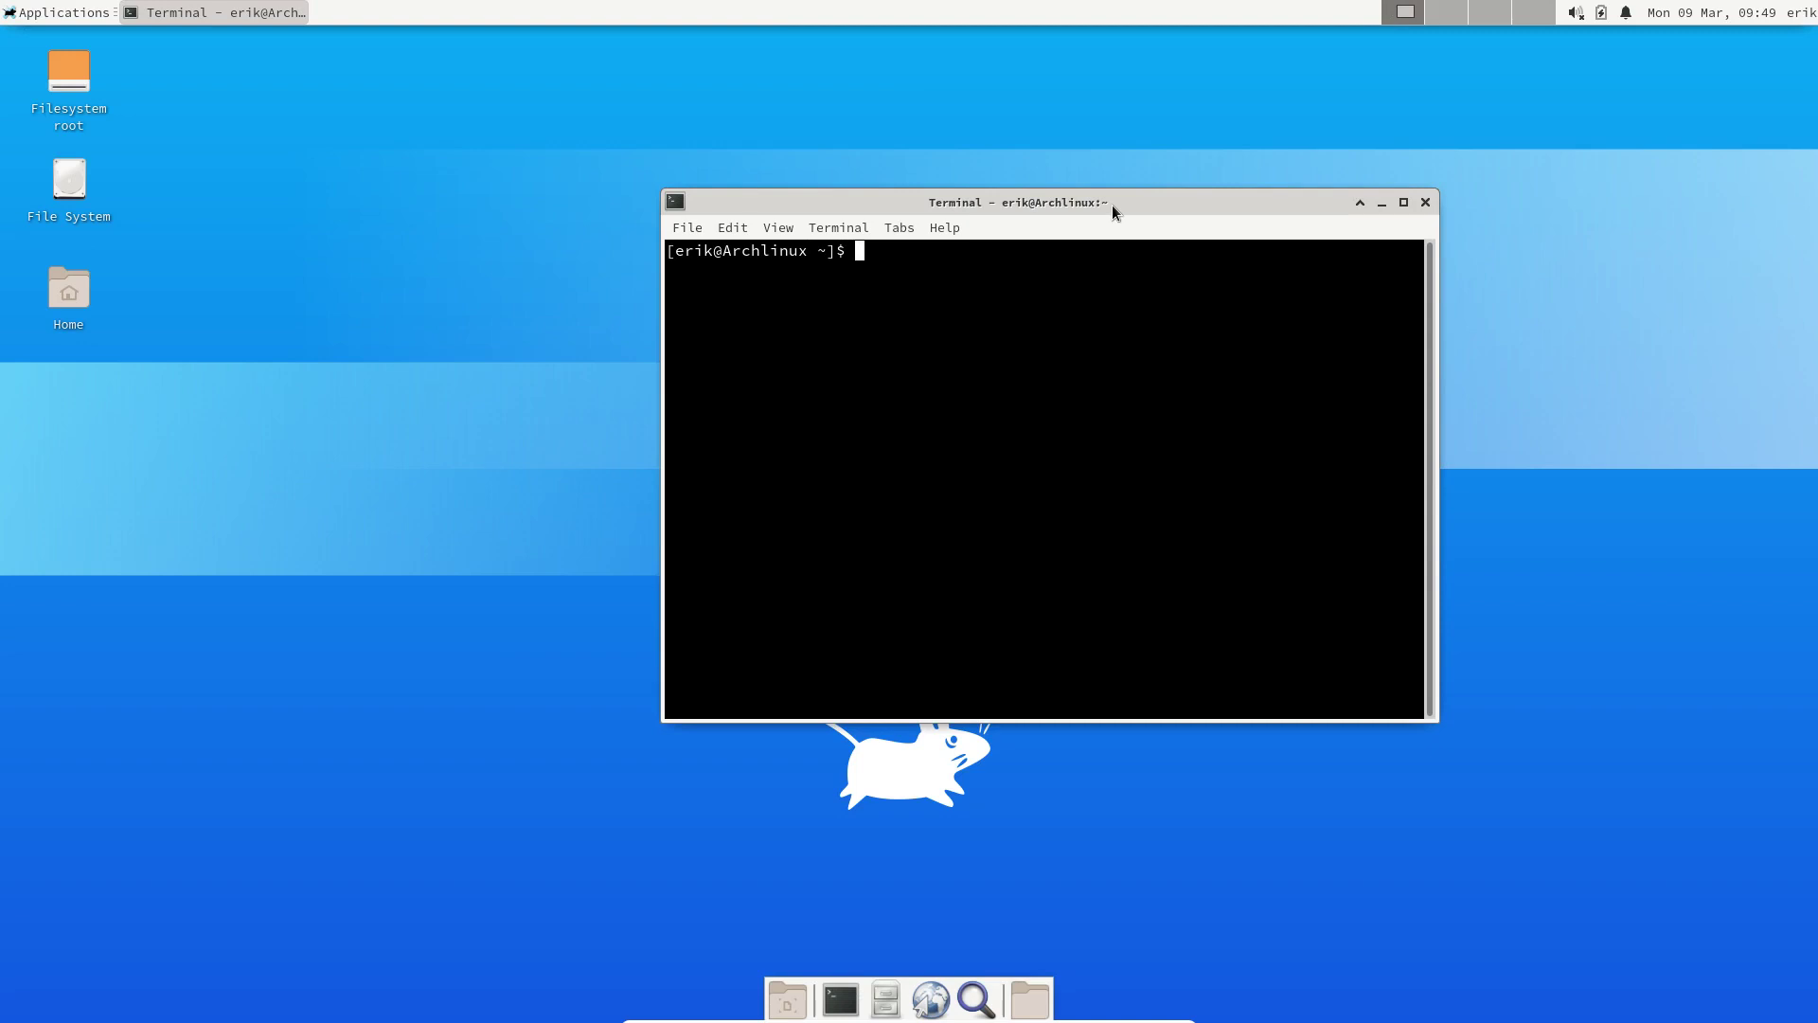
{"action": "type", "text": "sudo pqc;q"}
{"action": "key", "text": "BackSpace"}
{"action": "key", "text": "BackSpace"}
{"action": "key", "text": "BackSpace"}
{"action": "key", "text": "BackSpace"}
{"action": "key", "text": "BackSpace"}
{"action": "key", "text": "BackSpace"}
{"action": "key", "text": "BackSpace"}
{"action": "key", "text": "BackSpace"}
{"action": "key", "text": "BackSpace"}
{"action": "key", "text": "BackSpace"}
Open the Layout tab of Keyboard settings from the Settings Manager and maximize it
{"action": "left_click", "coordinate": [54, 13]}
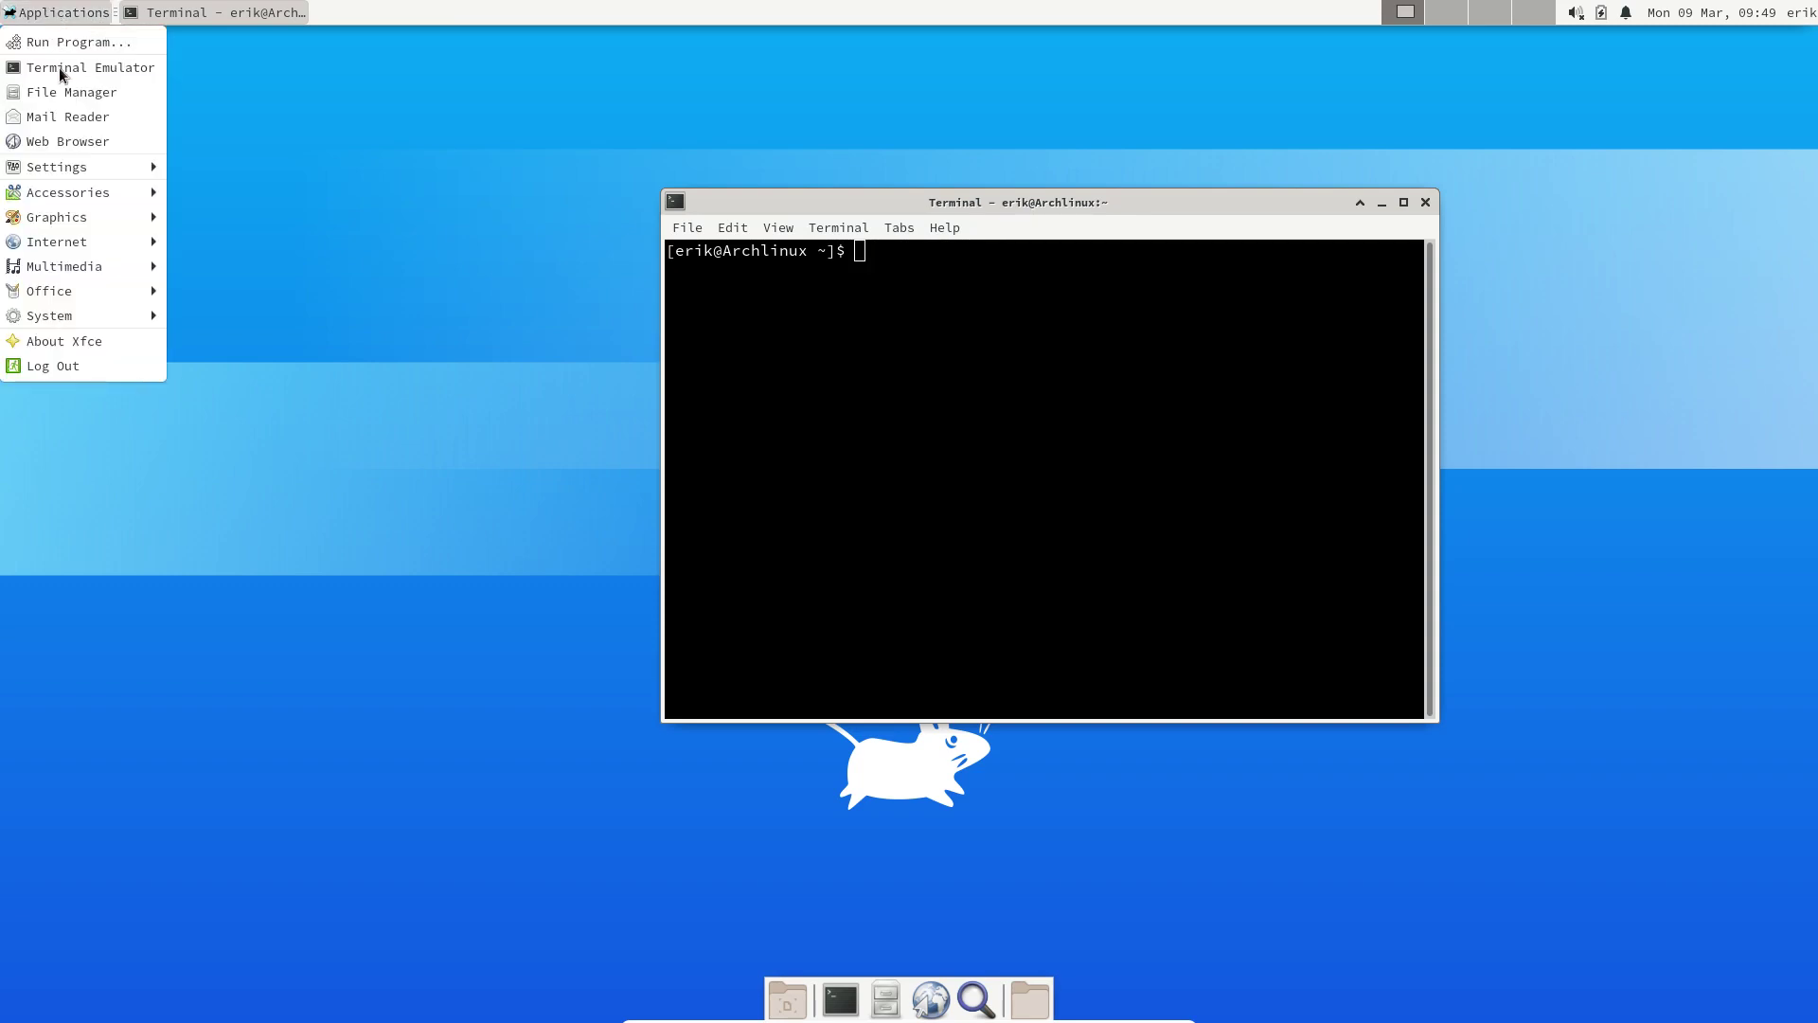
{"action": "mouse_move", "coordinate": [83, 168]}
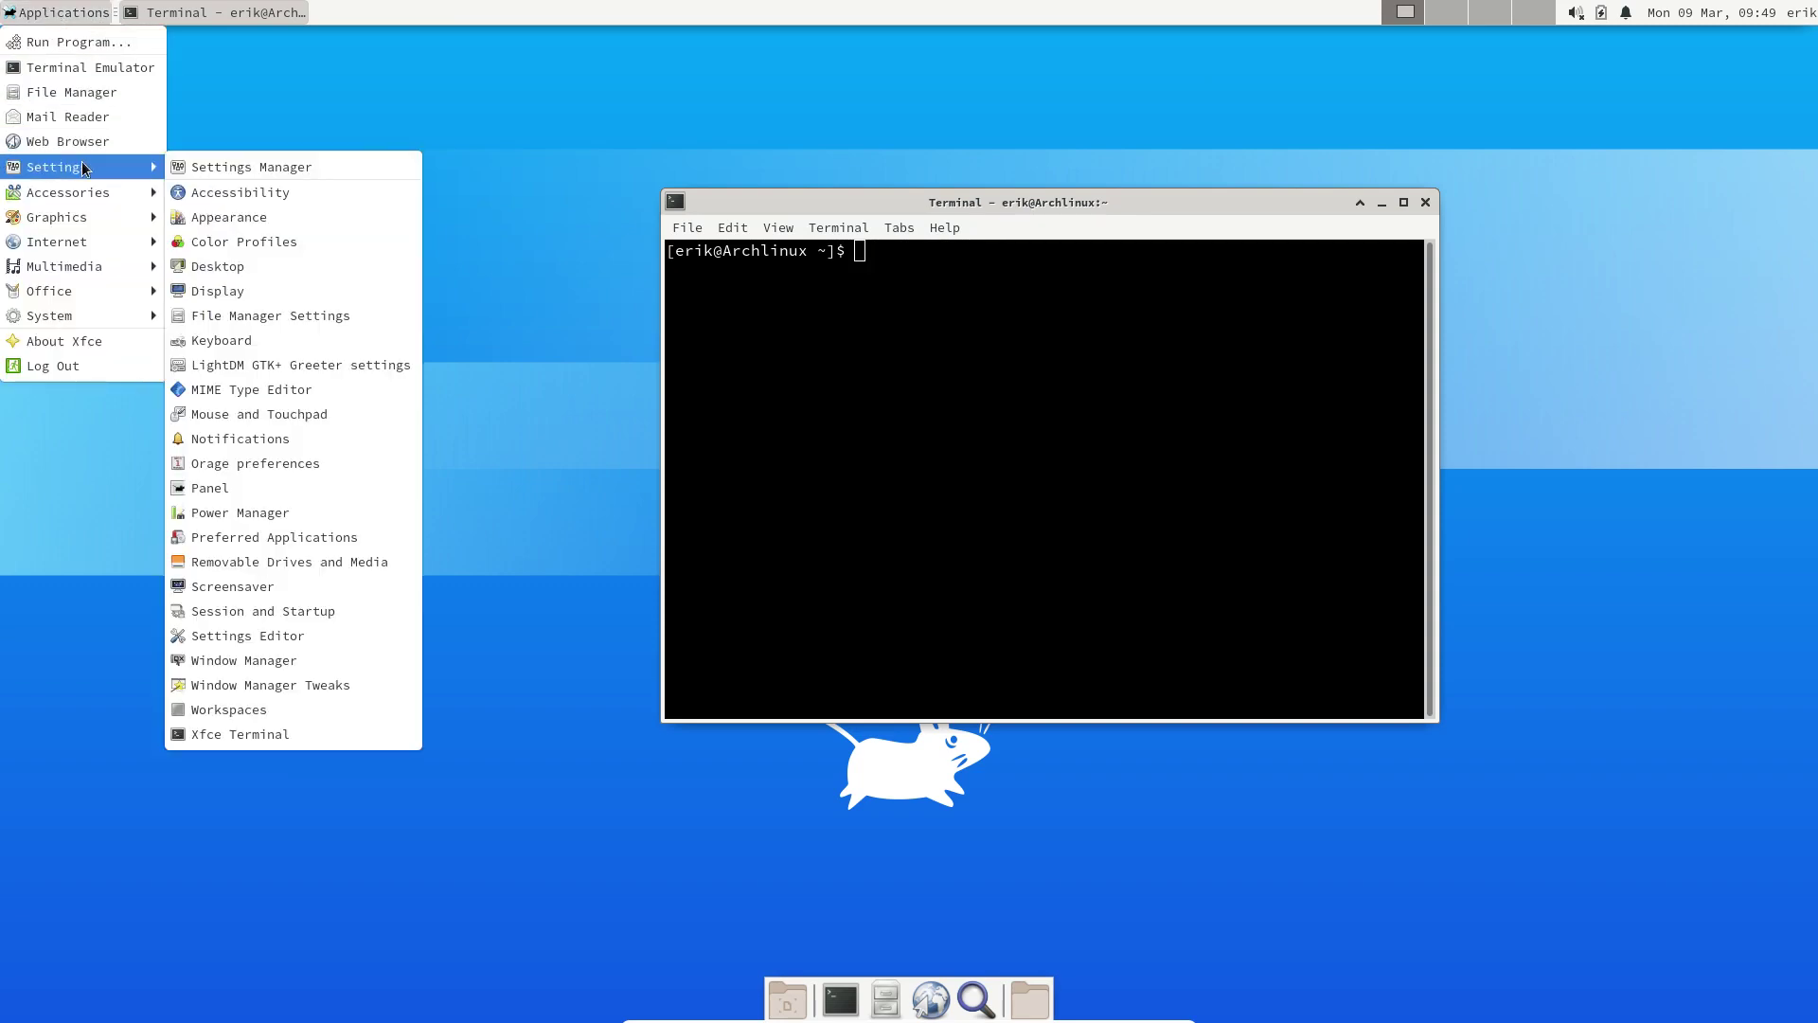
{"action": "left_click", "coordinate": [210, 171]}
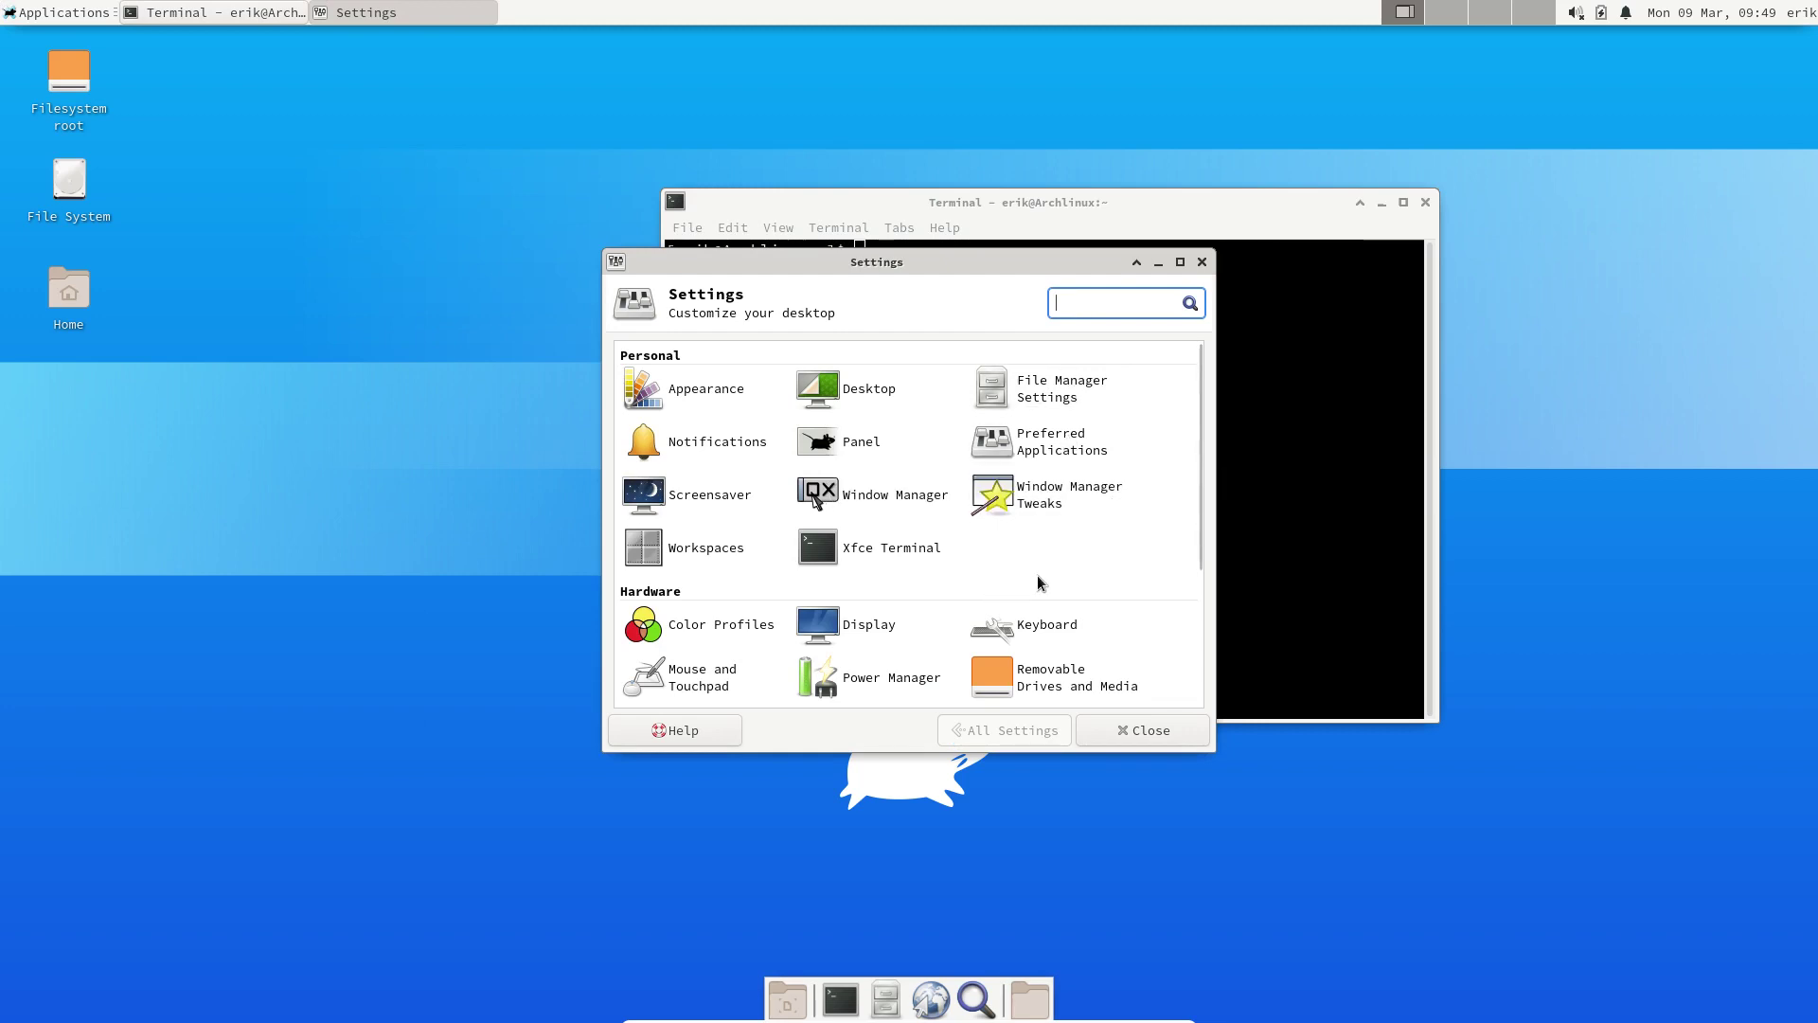
{"action": "scroll", "coordinate": [1042, 574], "scroll_direction": "down", "scroll_amount": 3}
{"action": "left_click", "coordinate": [1060, 472]}
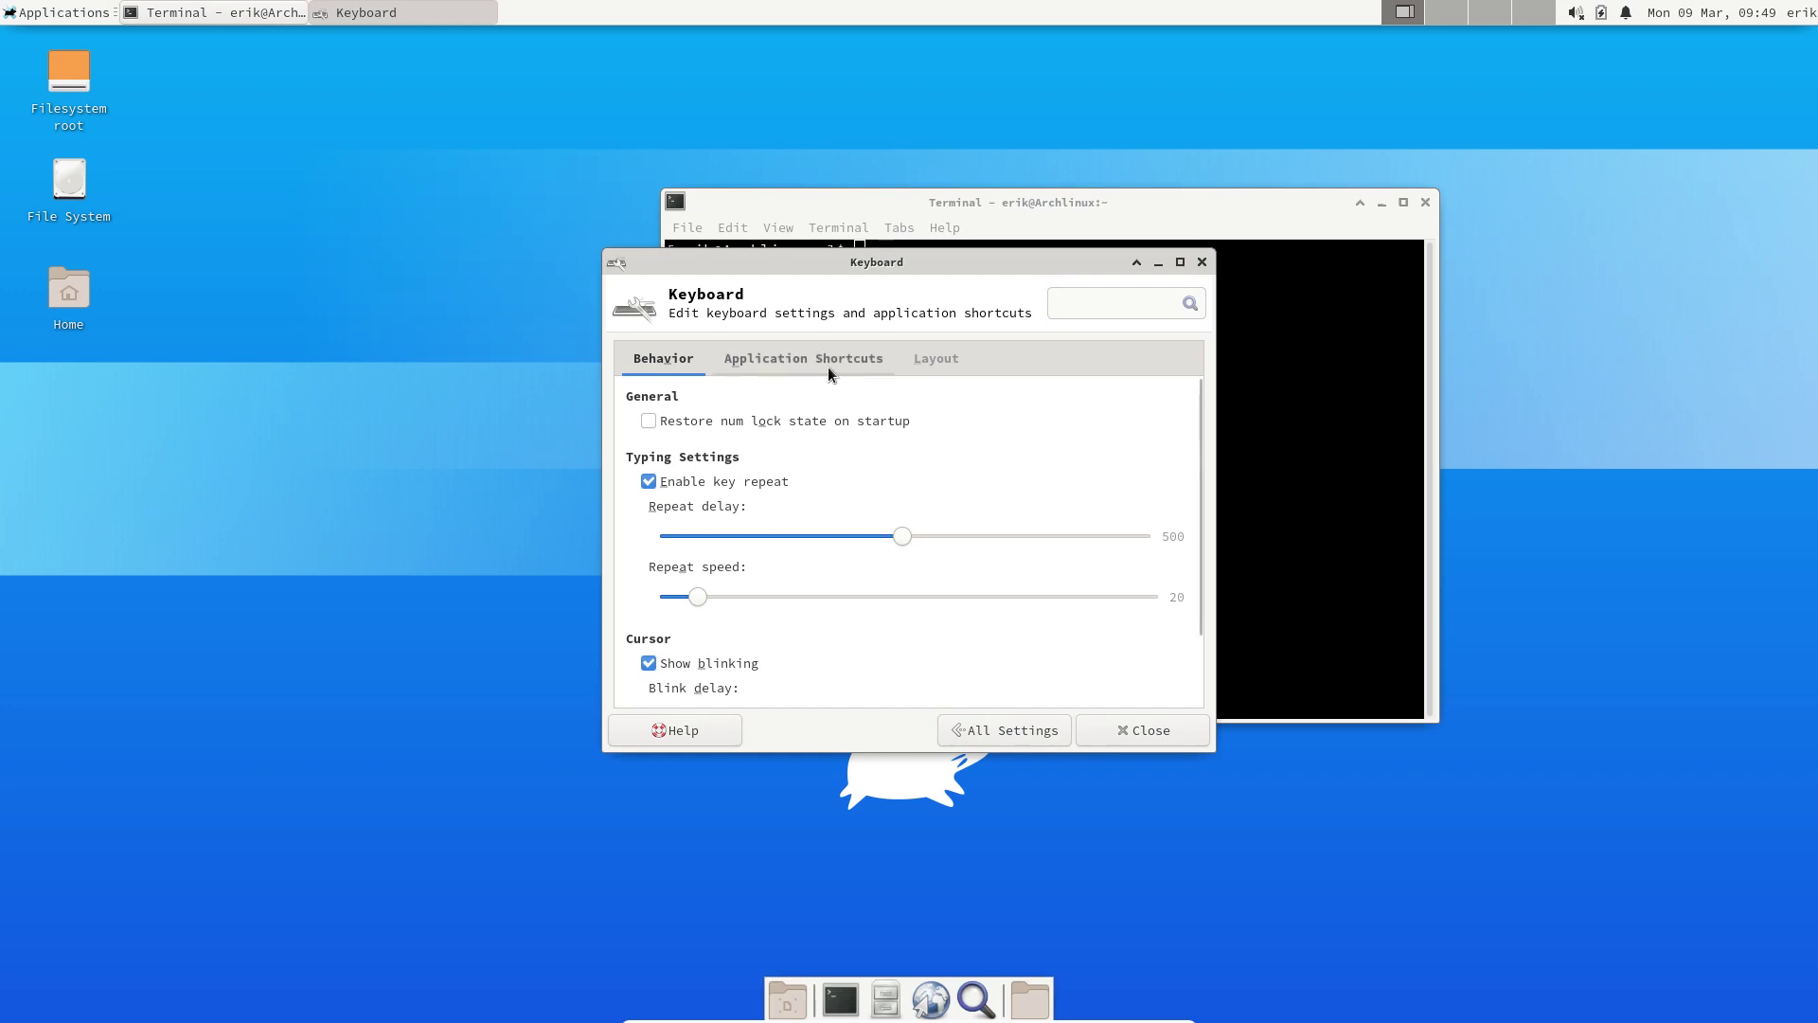
{"action": "left_click", "coordinate": [952, 357]}
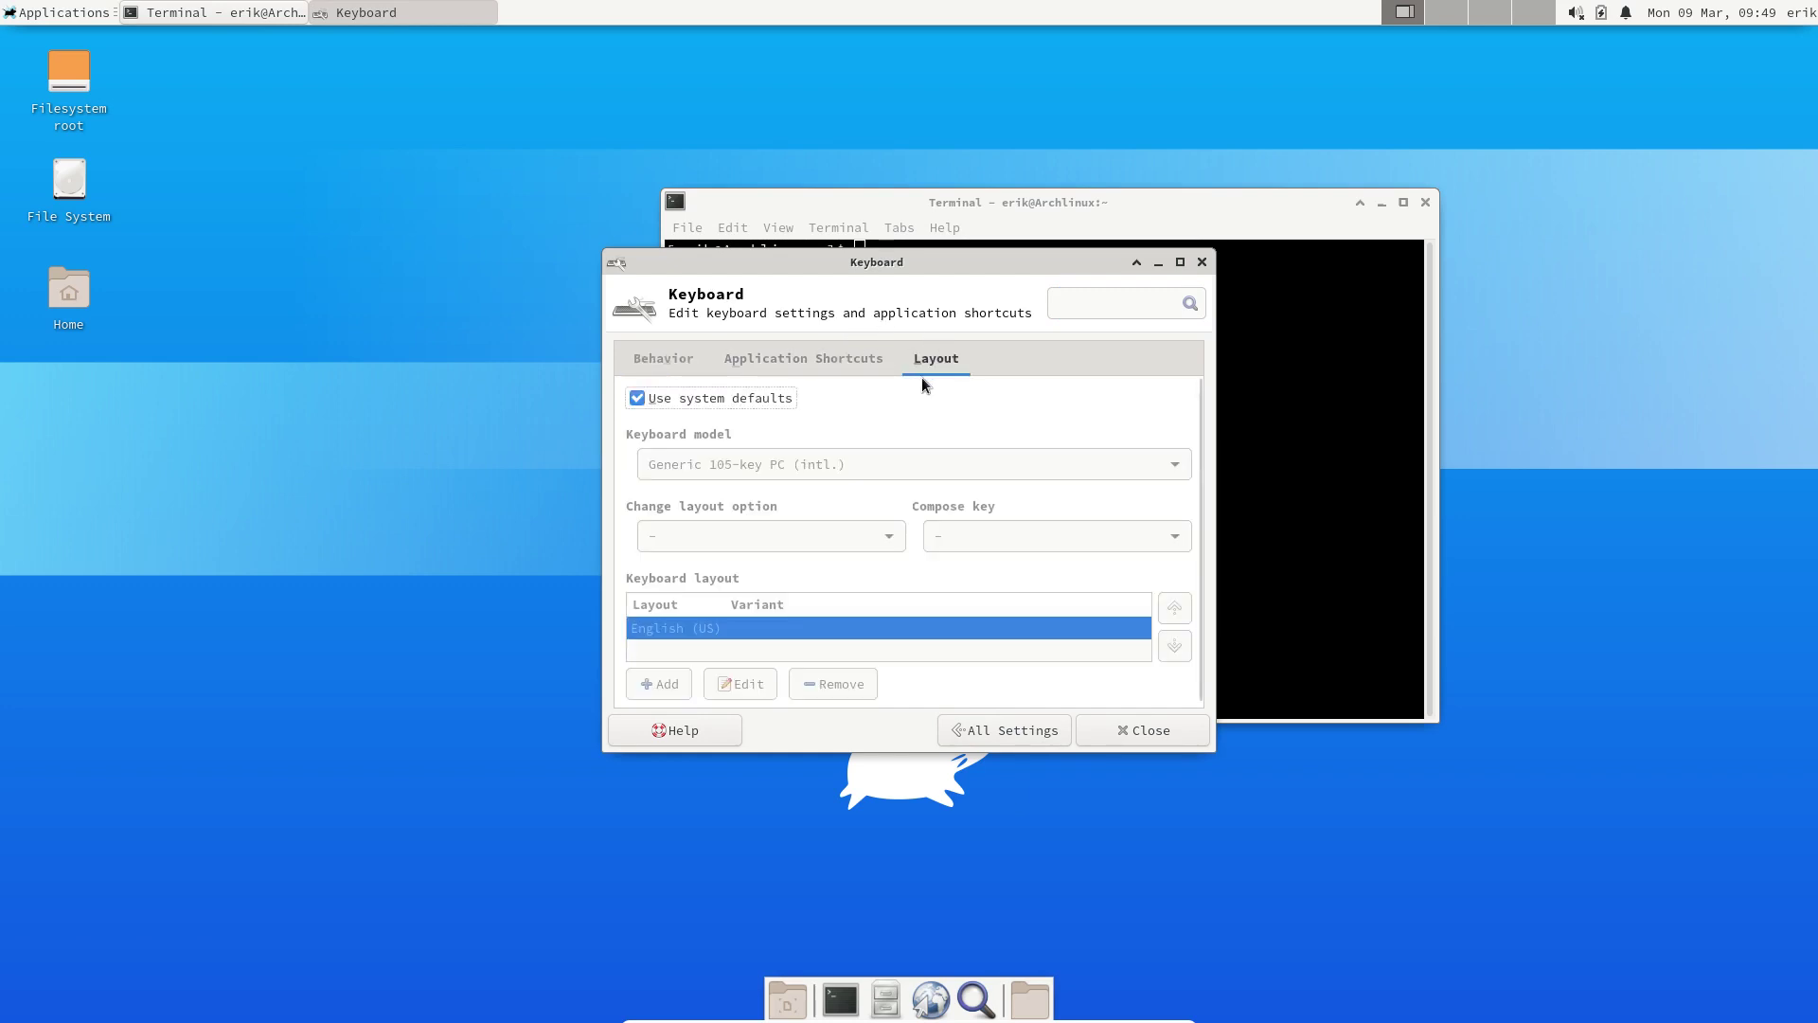
{"action": "double_click", "coordinate": [970, 264]}
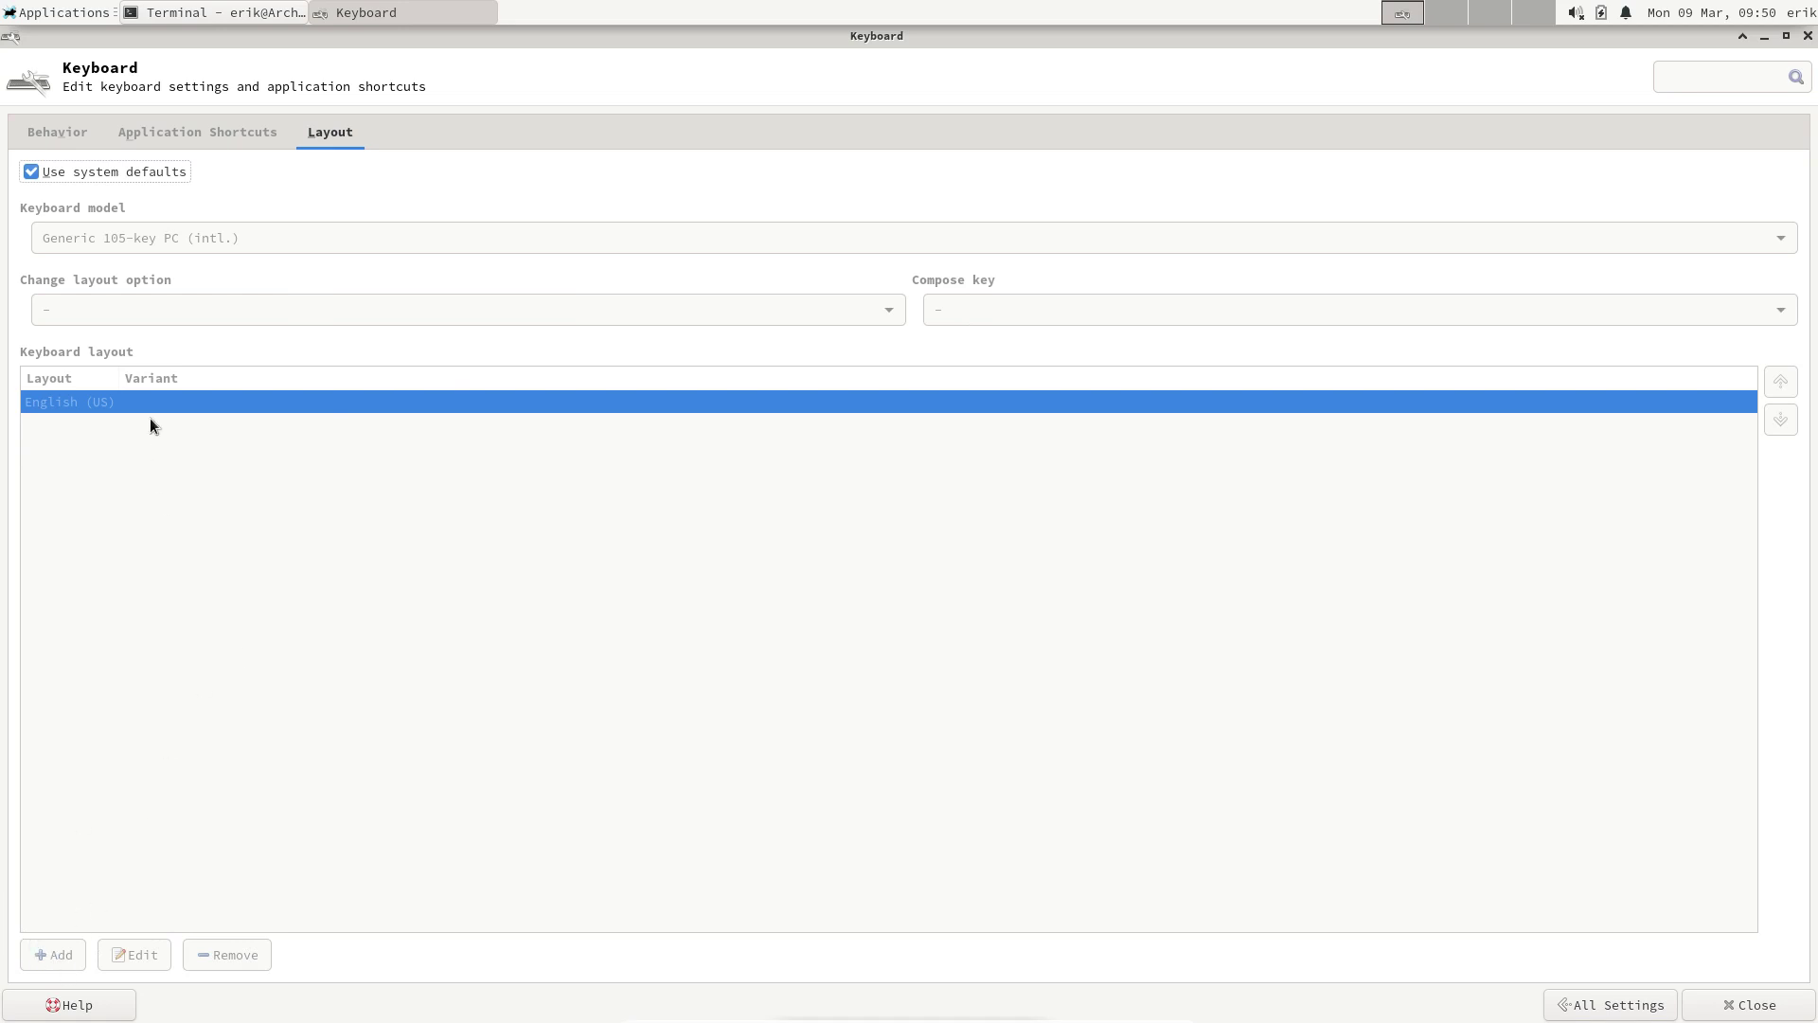
Turn off system defaults, add Belgian, remove English (US), and close the keyboard settings
{"action": "left_click", "coordinate": [99, 173]}
{"action": "left_click", "coordinate": [63, 962]}
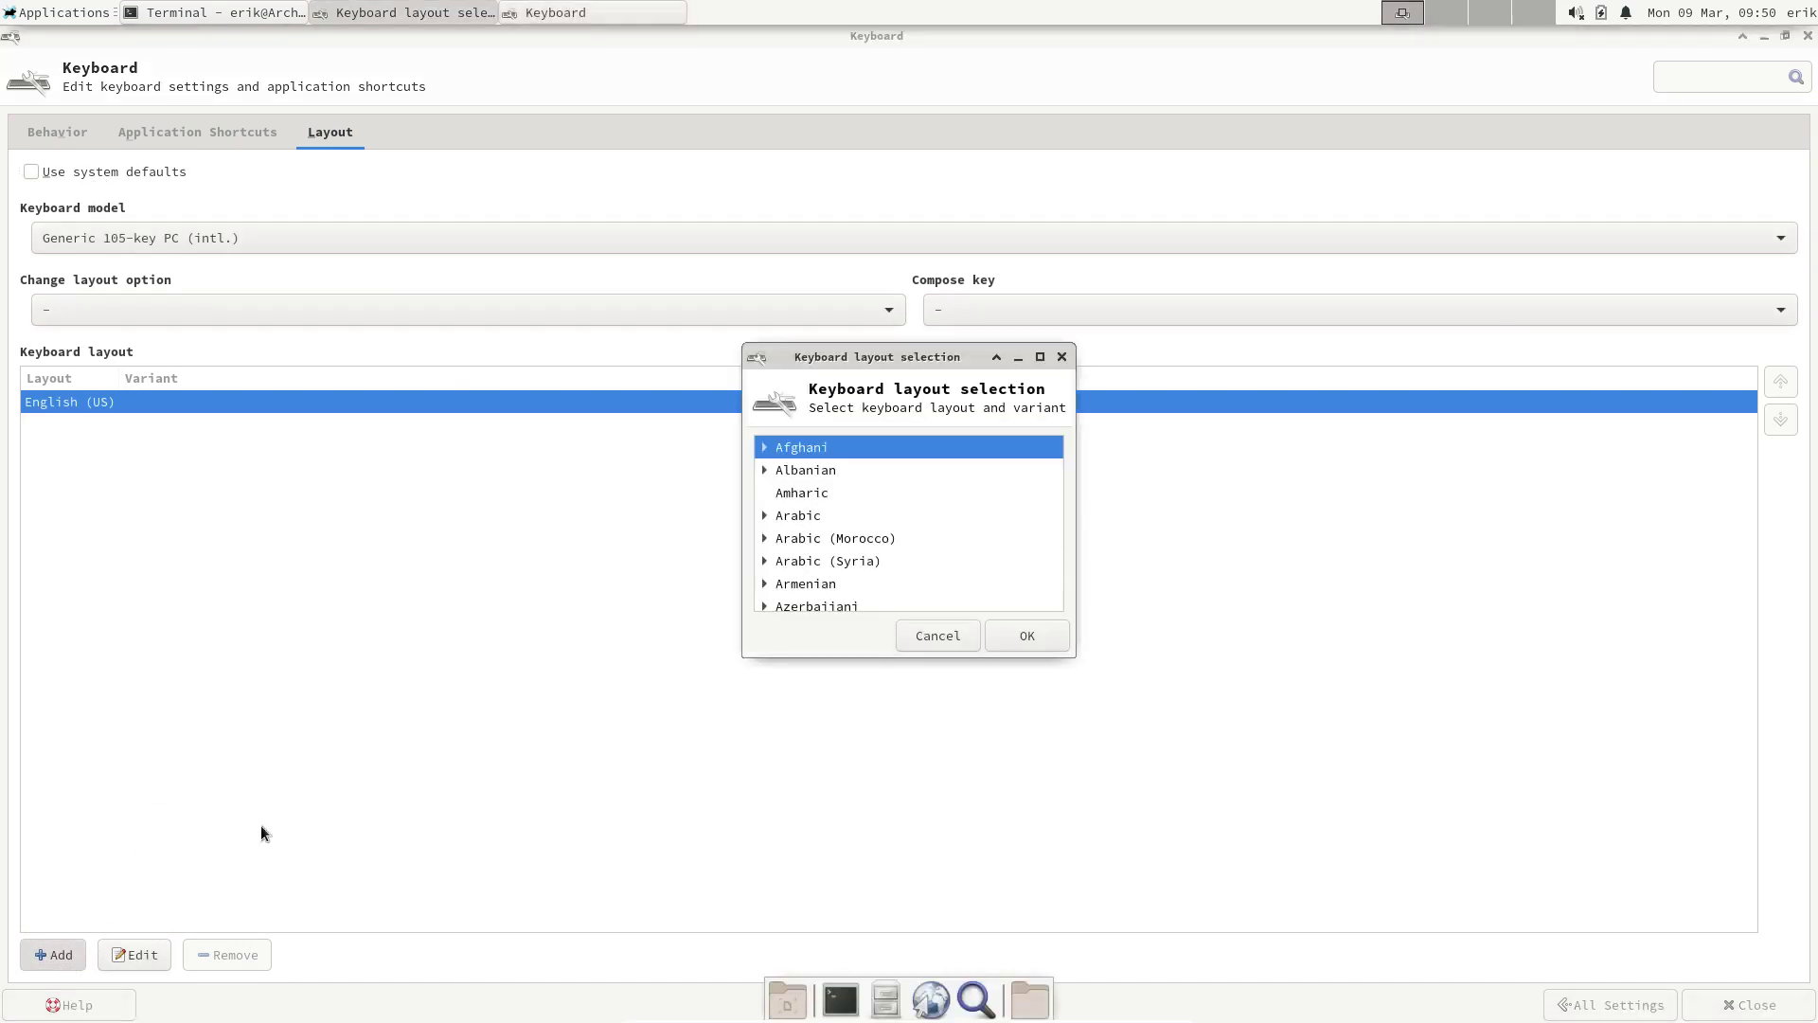
{"action": "scroll", "coordinate": [809, 538], "scroll_direction": "down", "scroll_amount": 2}
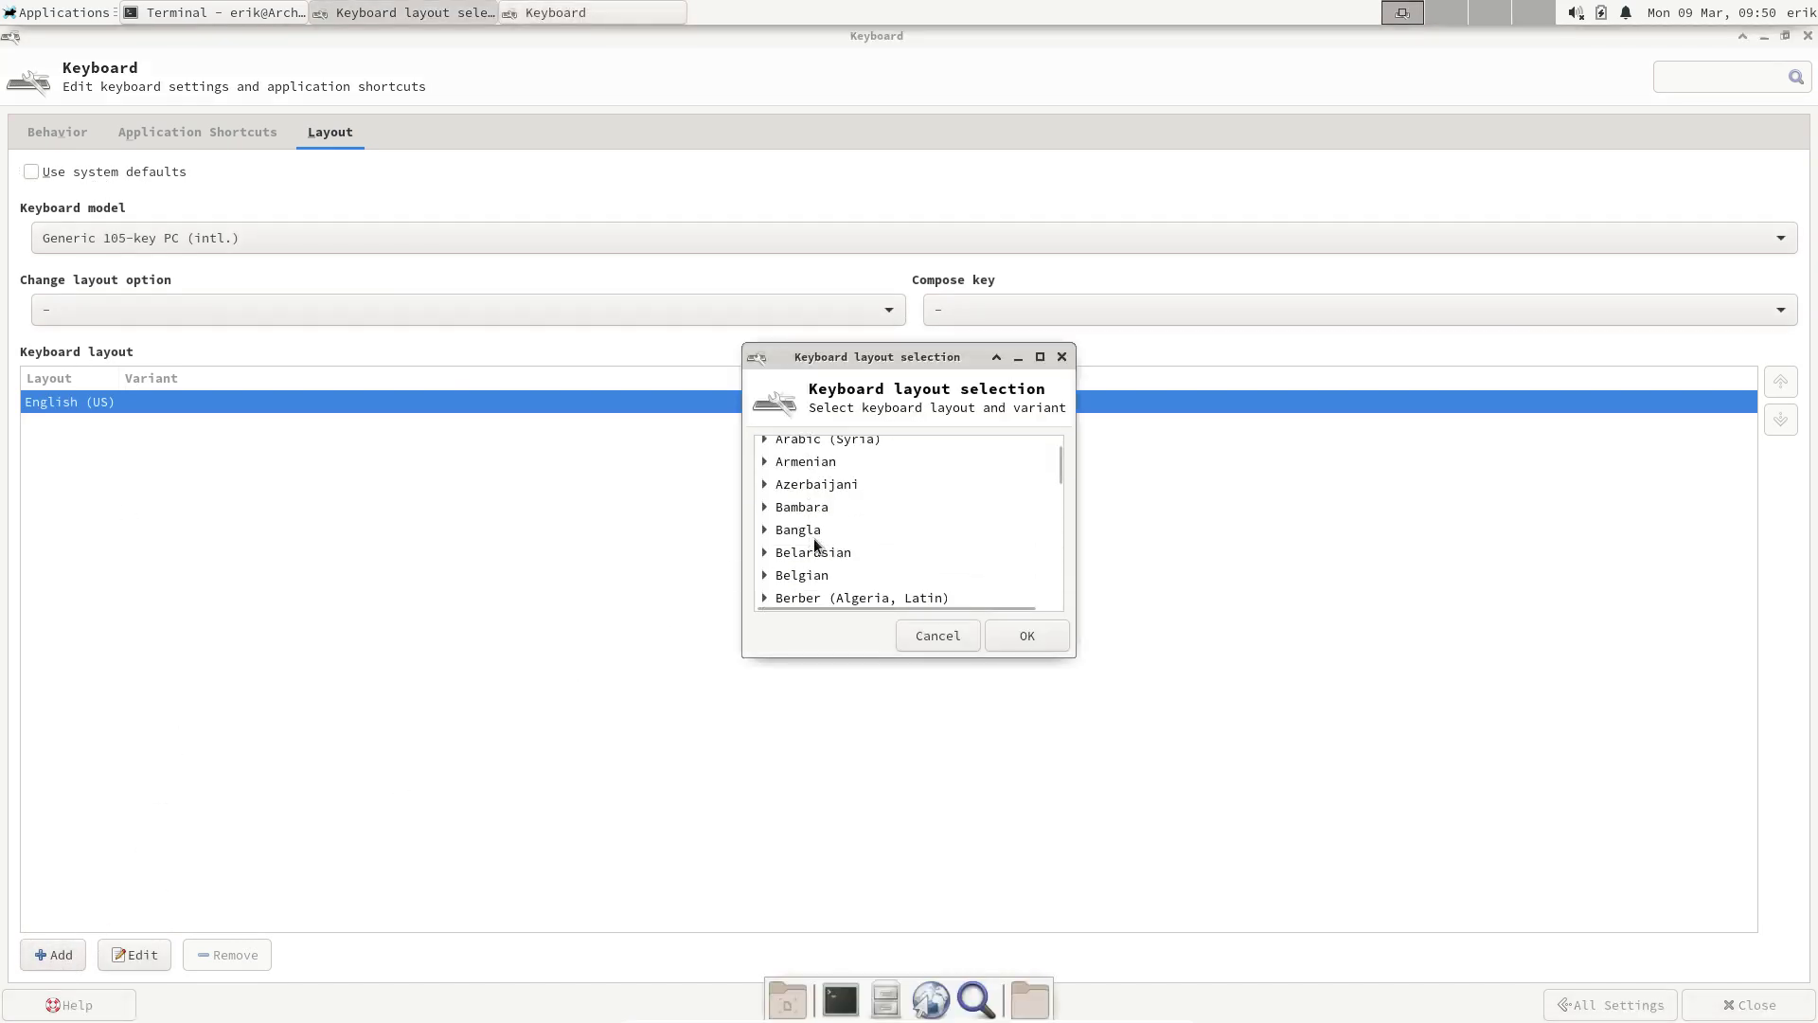
{"action": "double_click", "coordinate": [815, 576]}
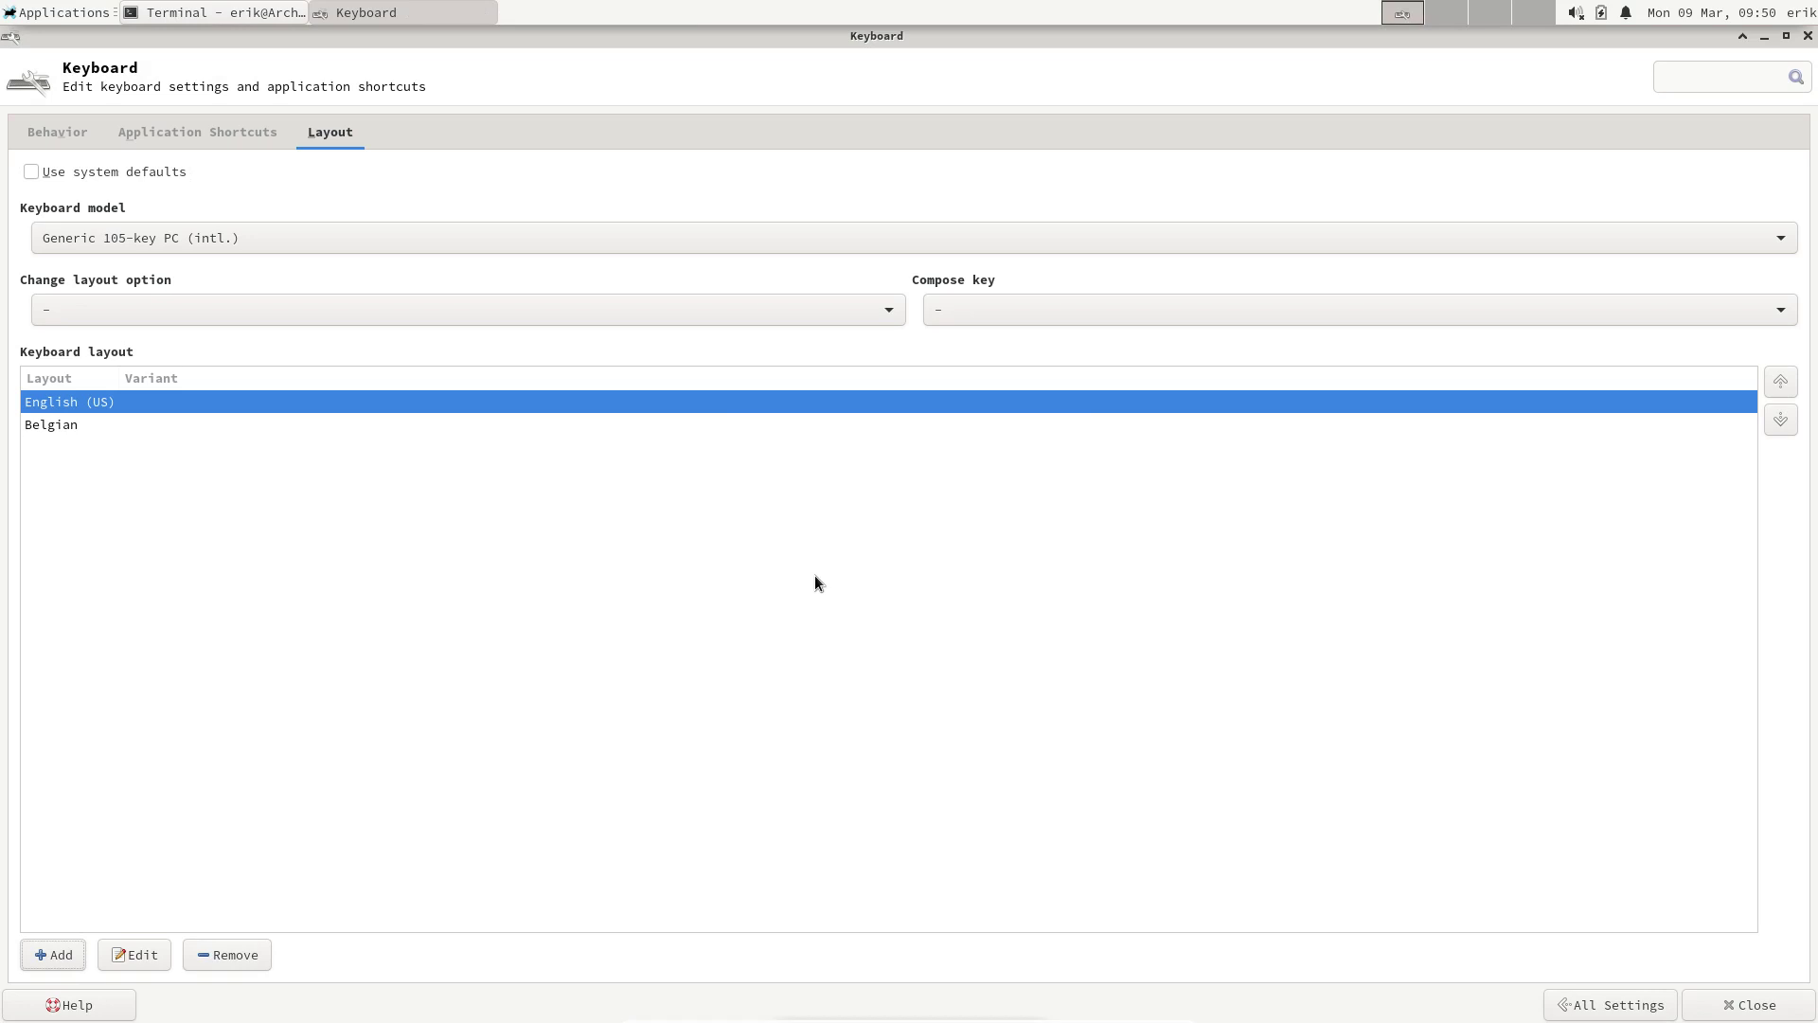
{"action": "left_click", "coordinate": [221, 953]}
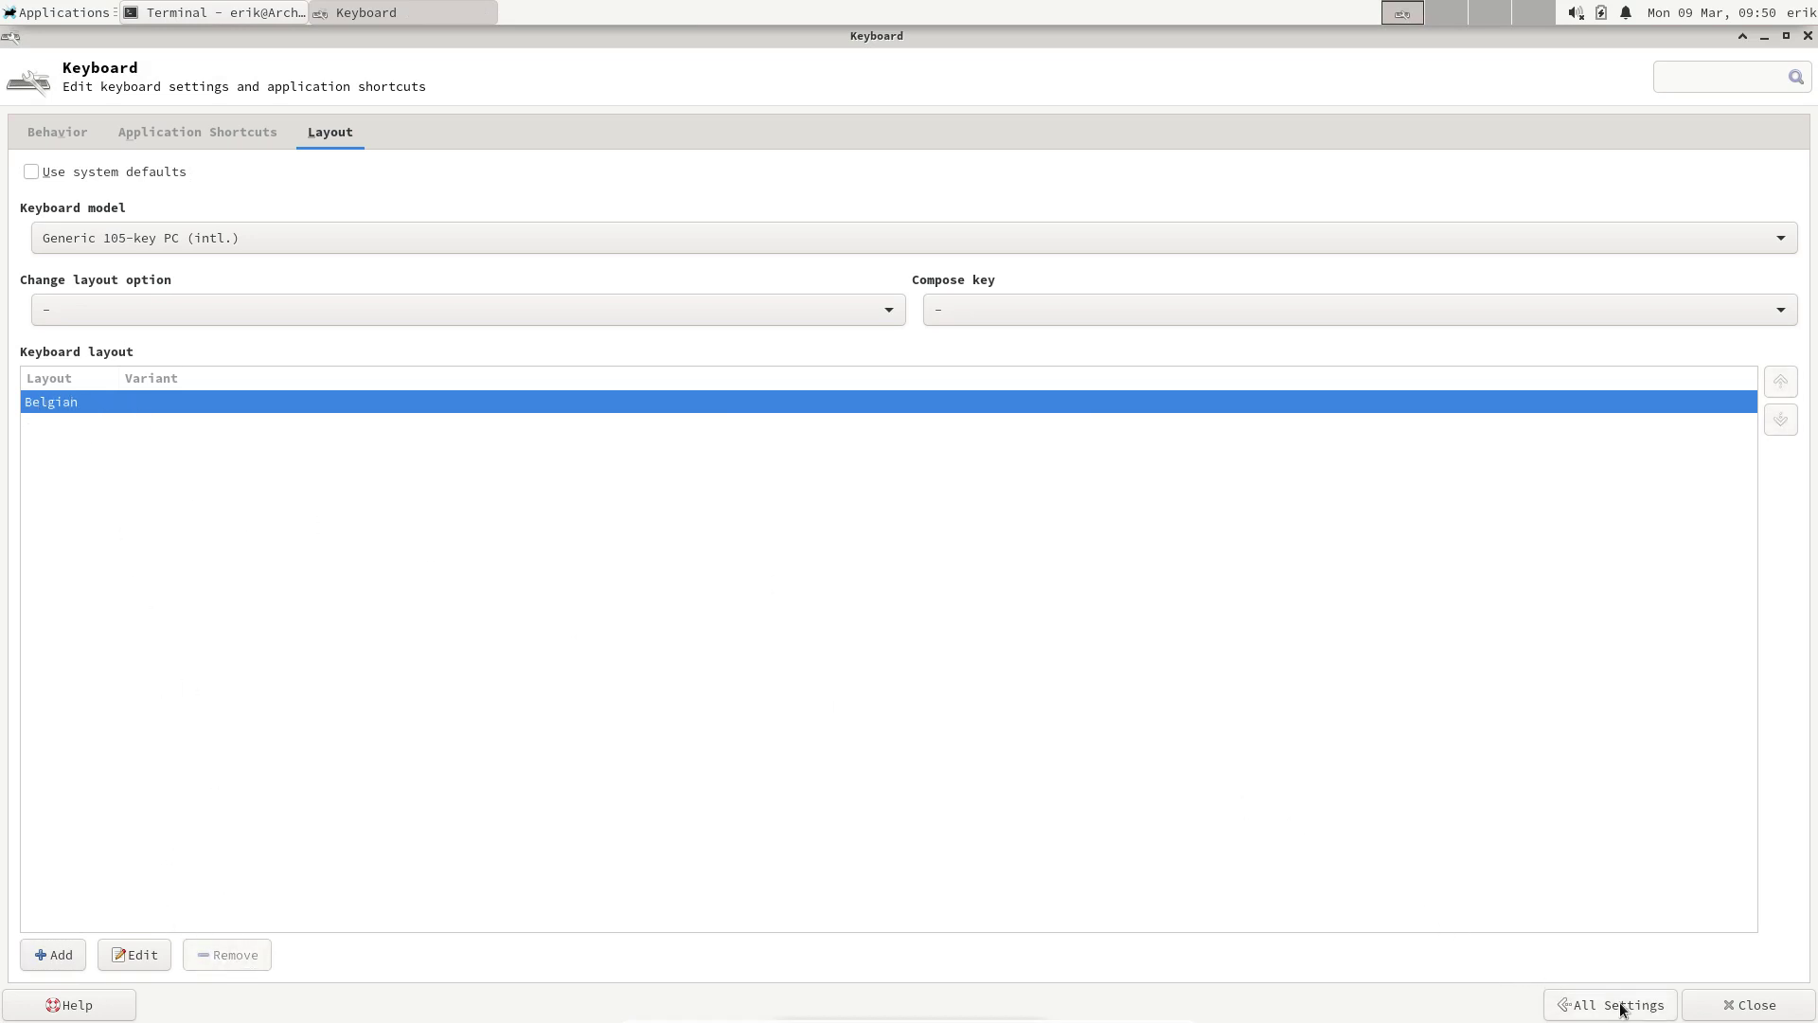
{"action": "left_click", "coordinate": [1752, 1005]}
Clear the 'azert' test text and run sudo pacman -S neofetch
{"action": "type", "text": "azert"}
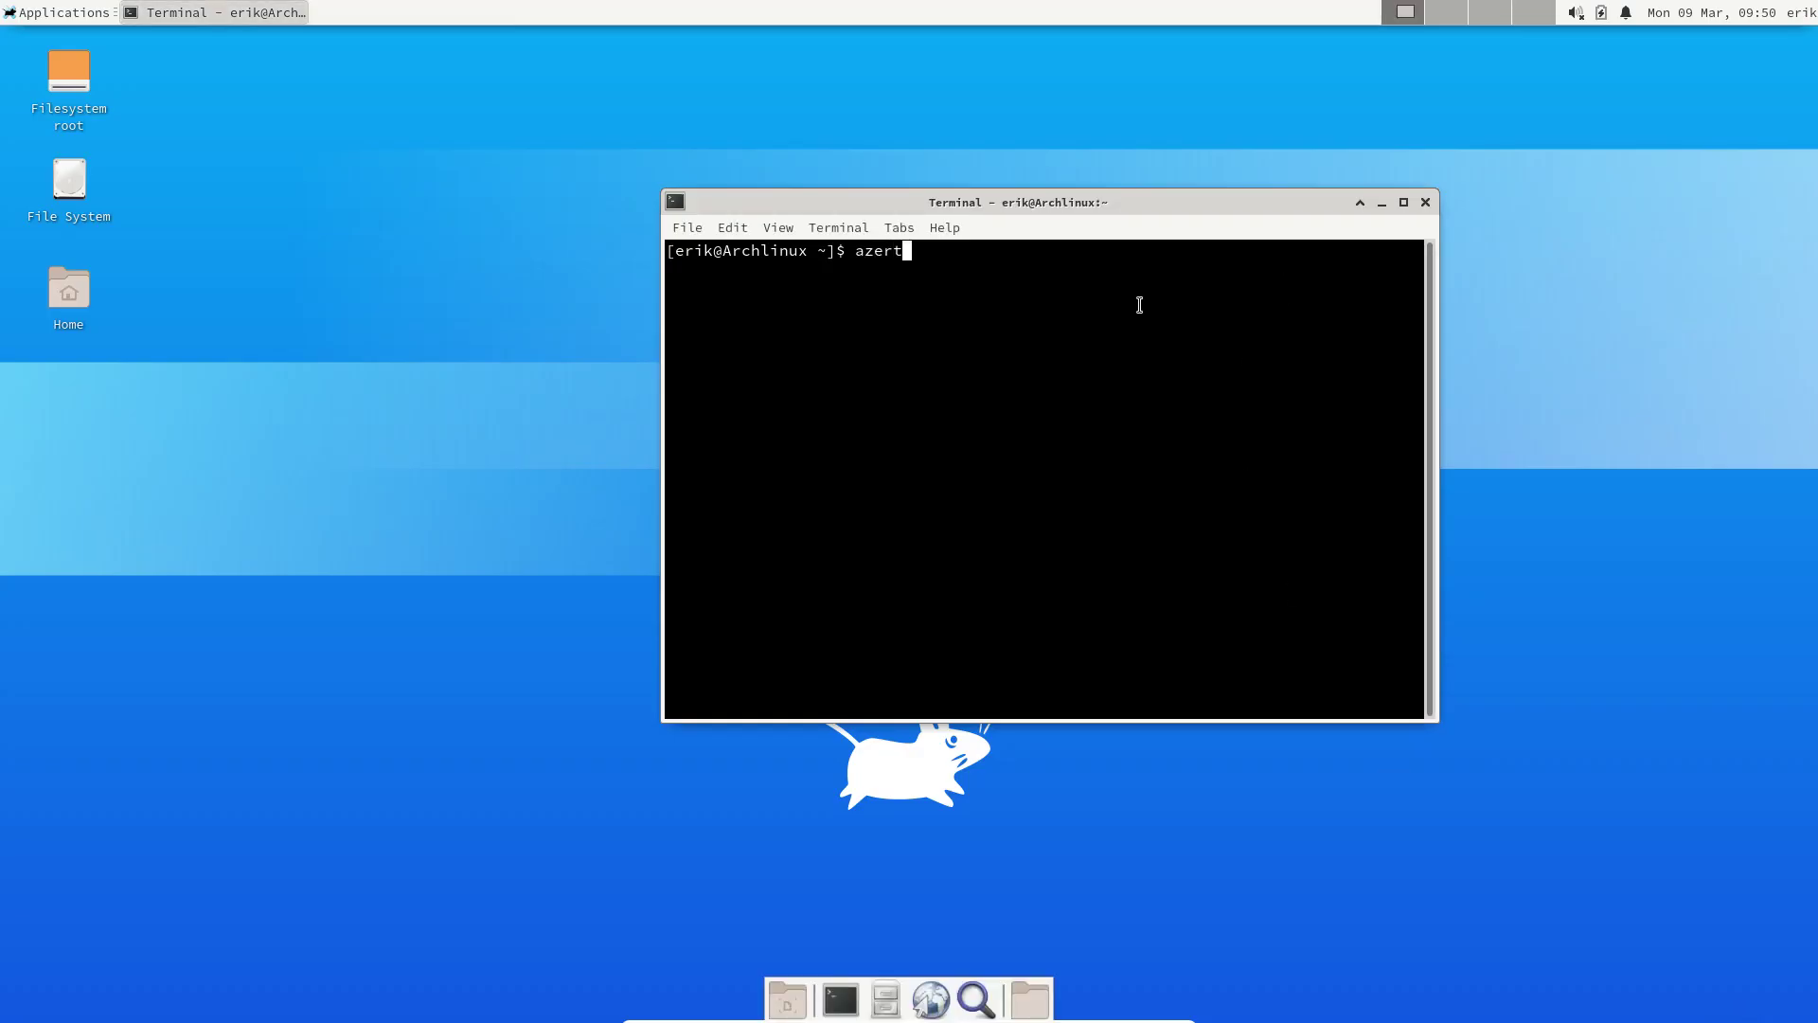
{"action": "key", "text": "BackSpace"}
{"action": "key", "text": "BackSpace"}
{"action": "key", "text": "BackSpace"}
{"action": "key", "text": "BackSpace"}
{"action": "key", "text": "BackSpace"}
{"action": "type", "text": "sduo"}
{"action": "key", "text": "BackSpace"}
{"action": "key", "text": "BackSpace"}
{"action": "key", "text": "BackSpace"}
{"action": "key", "text": "BackSpace"}
{"action": "type", "text": "sudo pam"}
{"action": "key", "text": "BackSpace"}
{"action": "type", "text": "cman -S "}
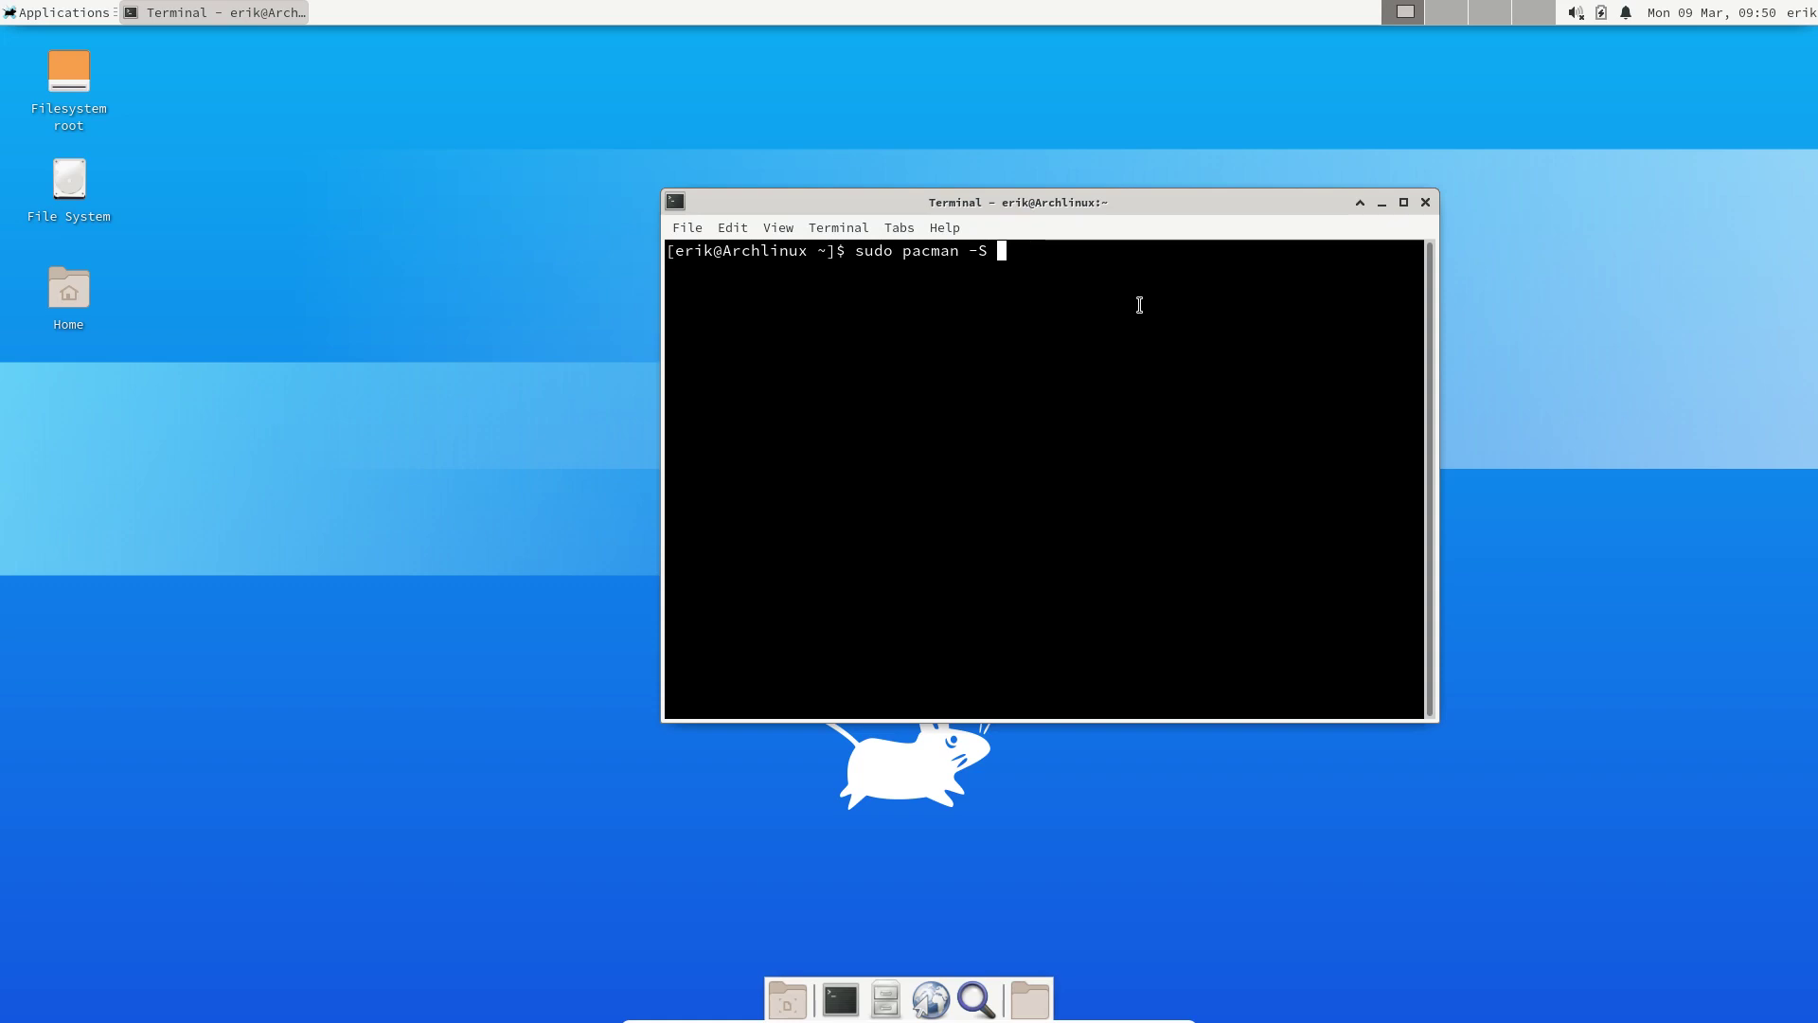
{"action": "type", "text": "neofetch"}
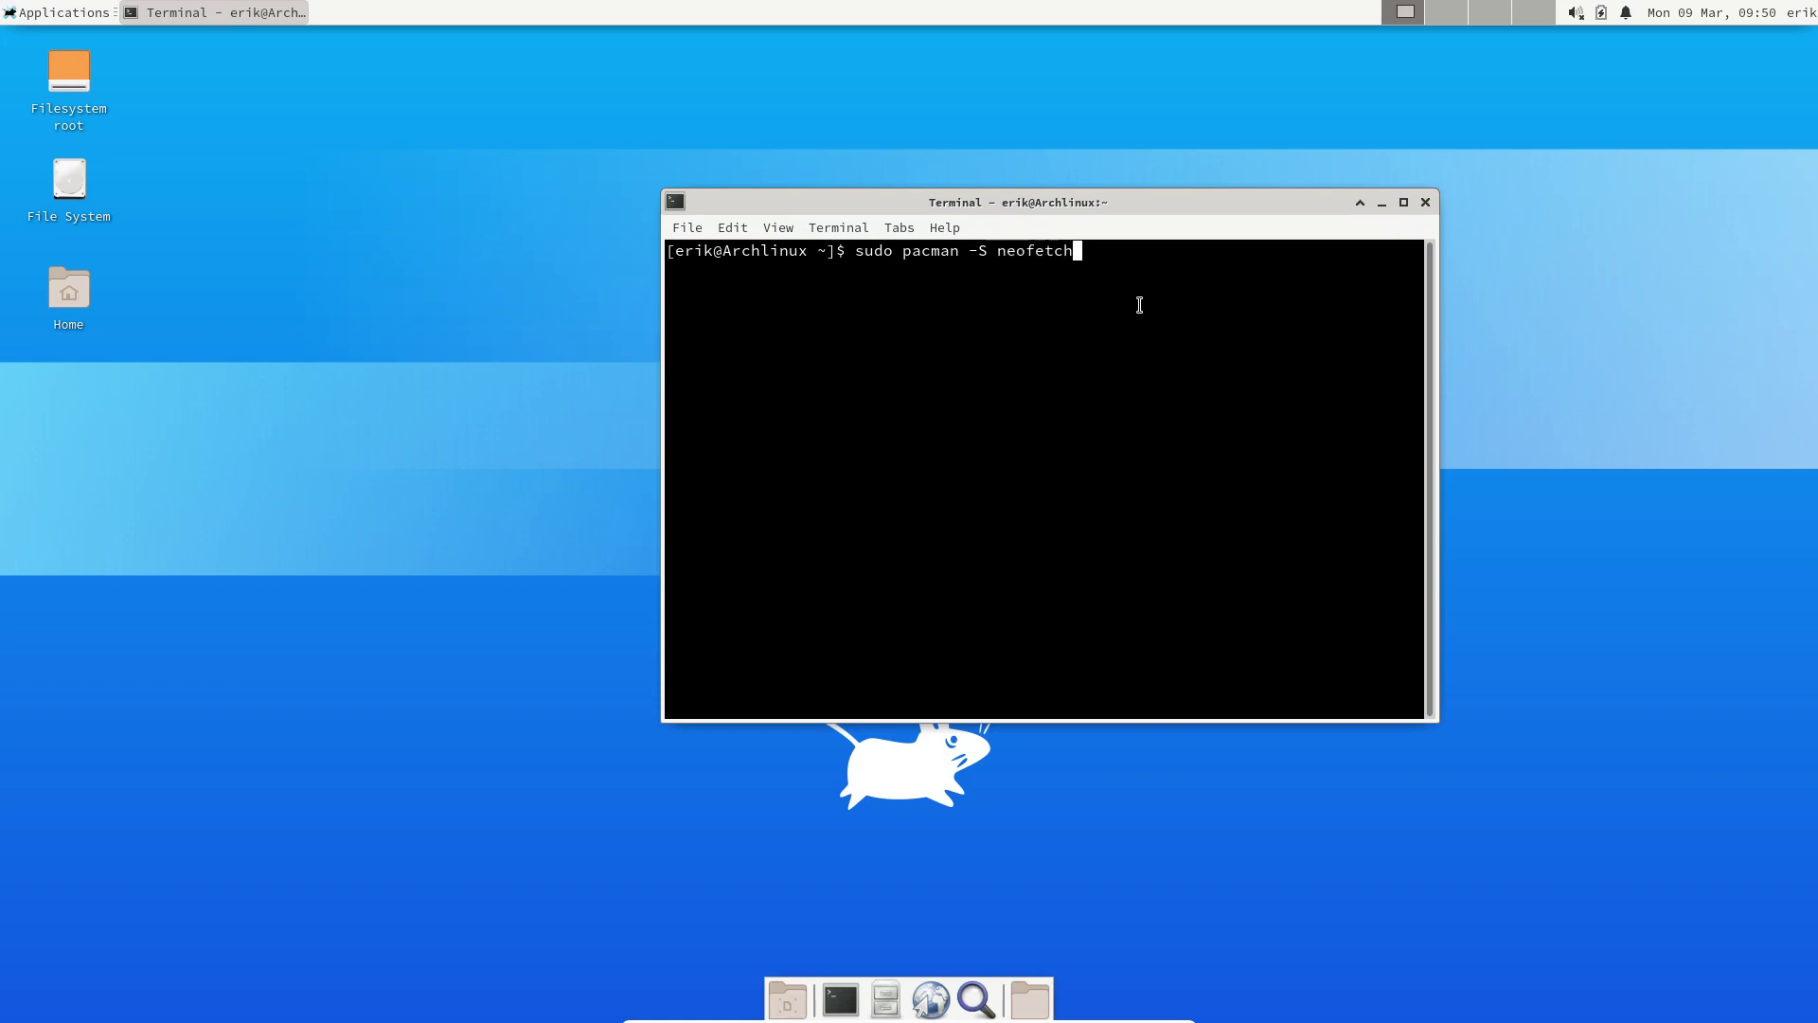
{"action": "key", "text": "Return"}
Authorise the neofetch install, run neofetch, and enlarge the terminal to see its output
{"action": "key", "text": "Return"}
{"action": "key", "text": "Return"}
{"action": "type", "text": "no"}
{"action": "type", "text": "of"}
{"action": "type", "text": "etch"}
{"action": "key", "text": "Return"}
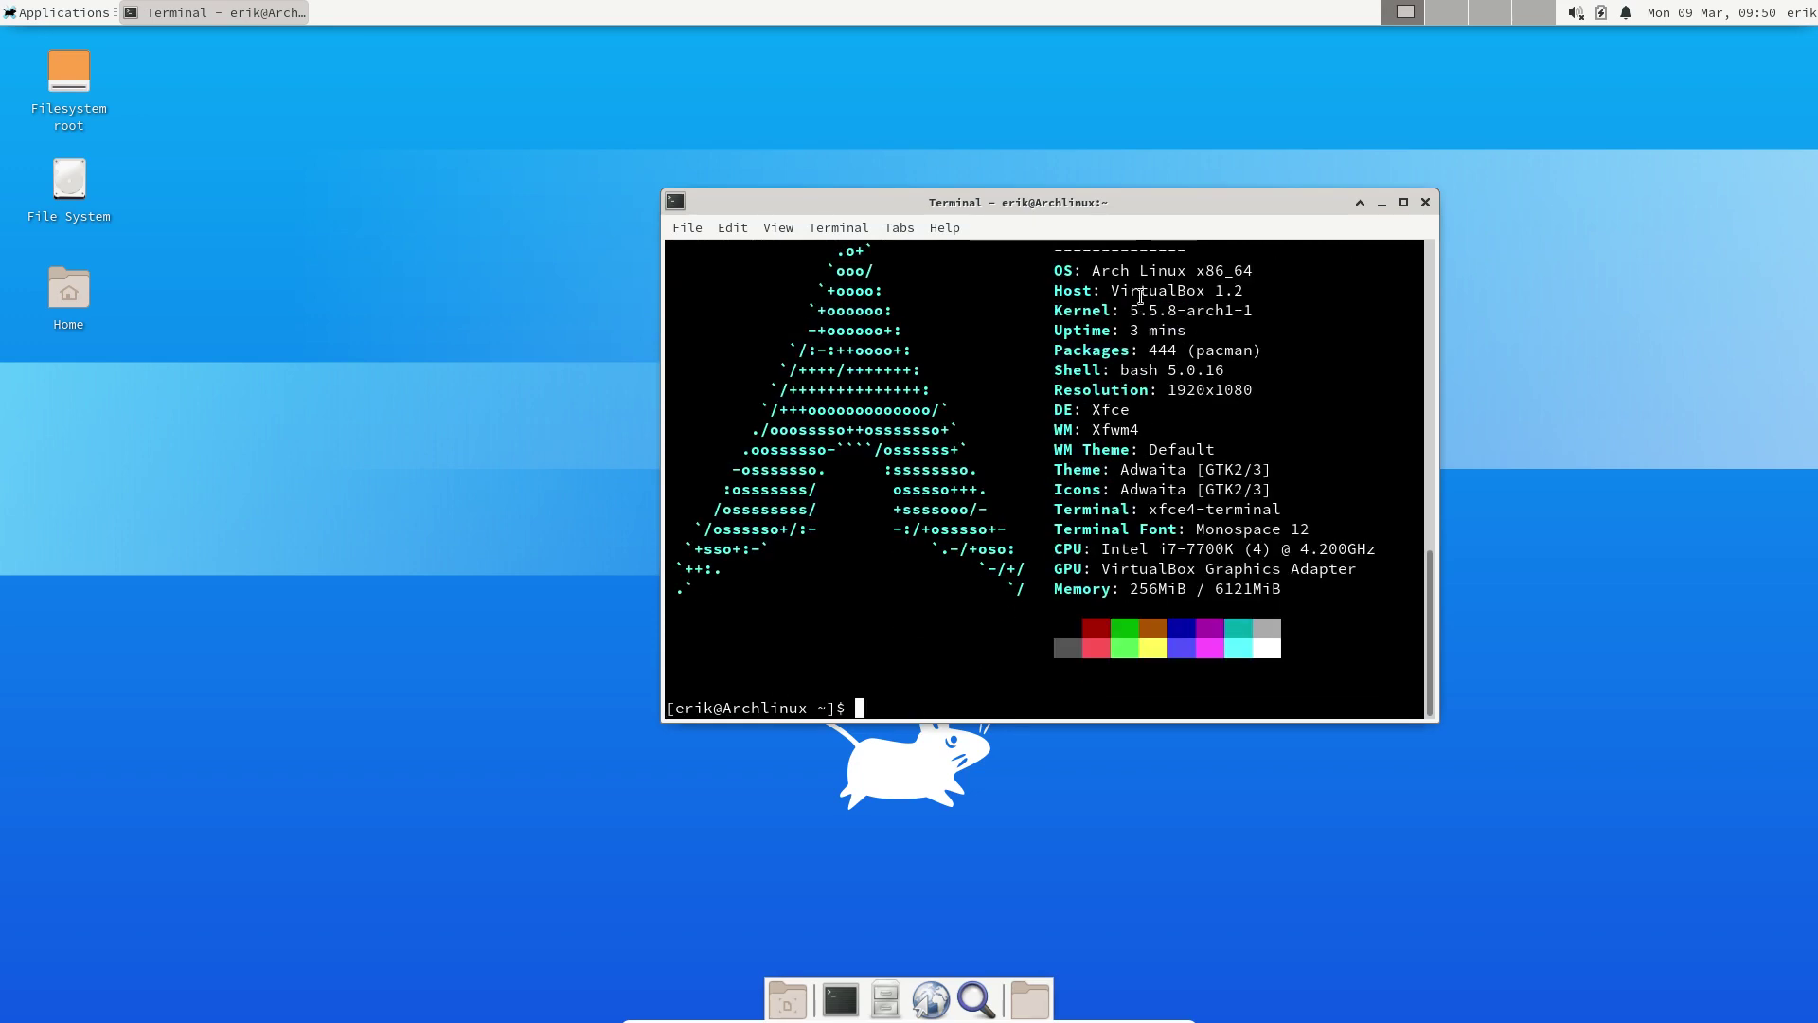
{"action": "left_click_drag", "start_coordinate": [1150, 197], "coordinate": [1166, 66]}
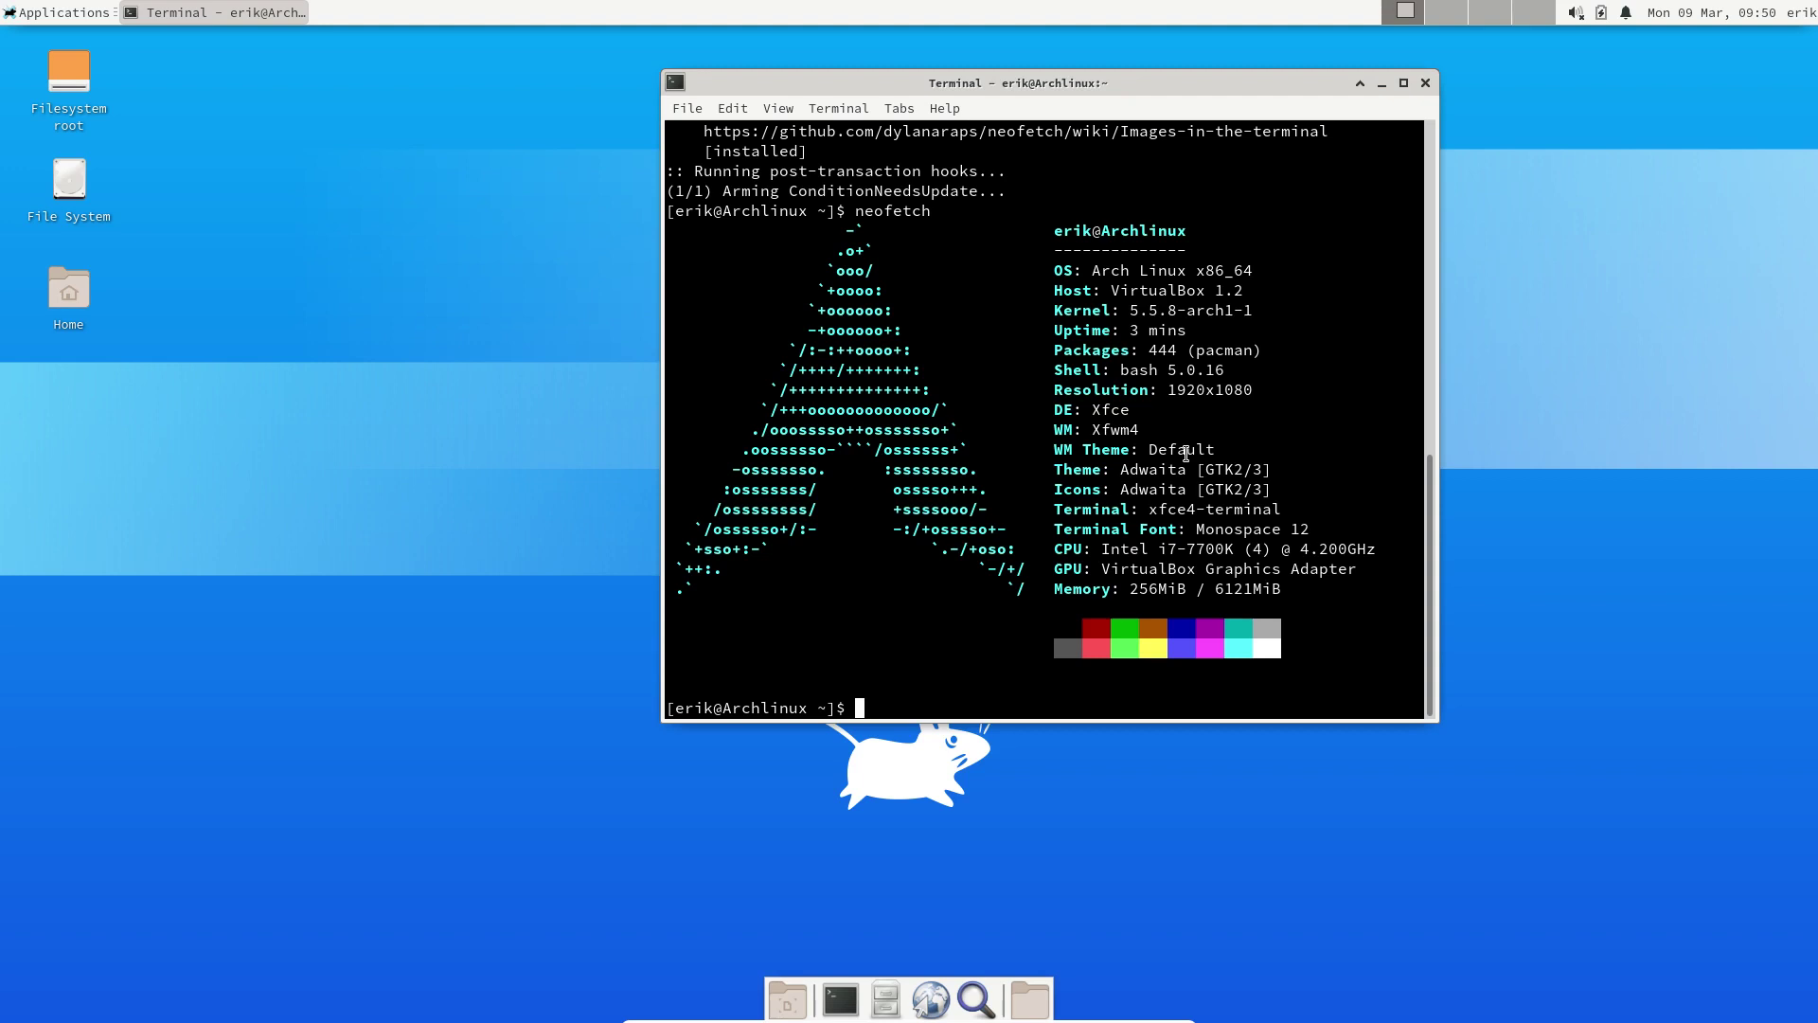
Close the terminal, then open and close the root Filesystem in the file manager
{"action": "left_click", "coordinate": [1426, 82]}
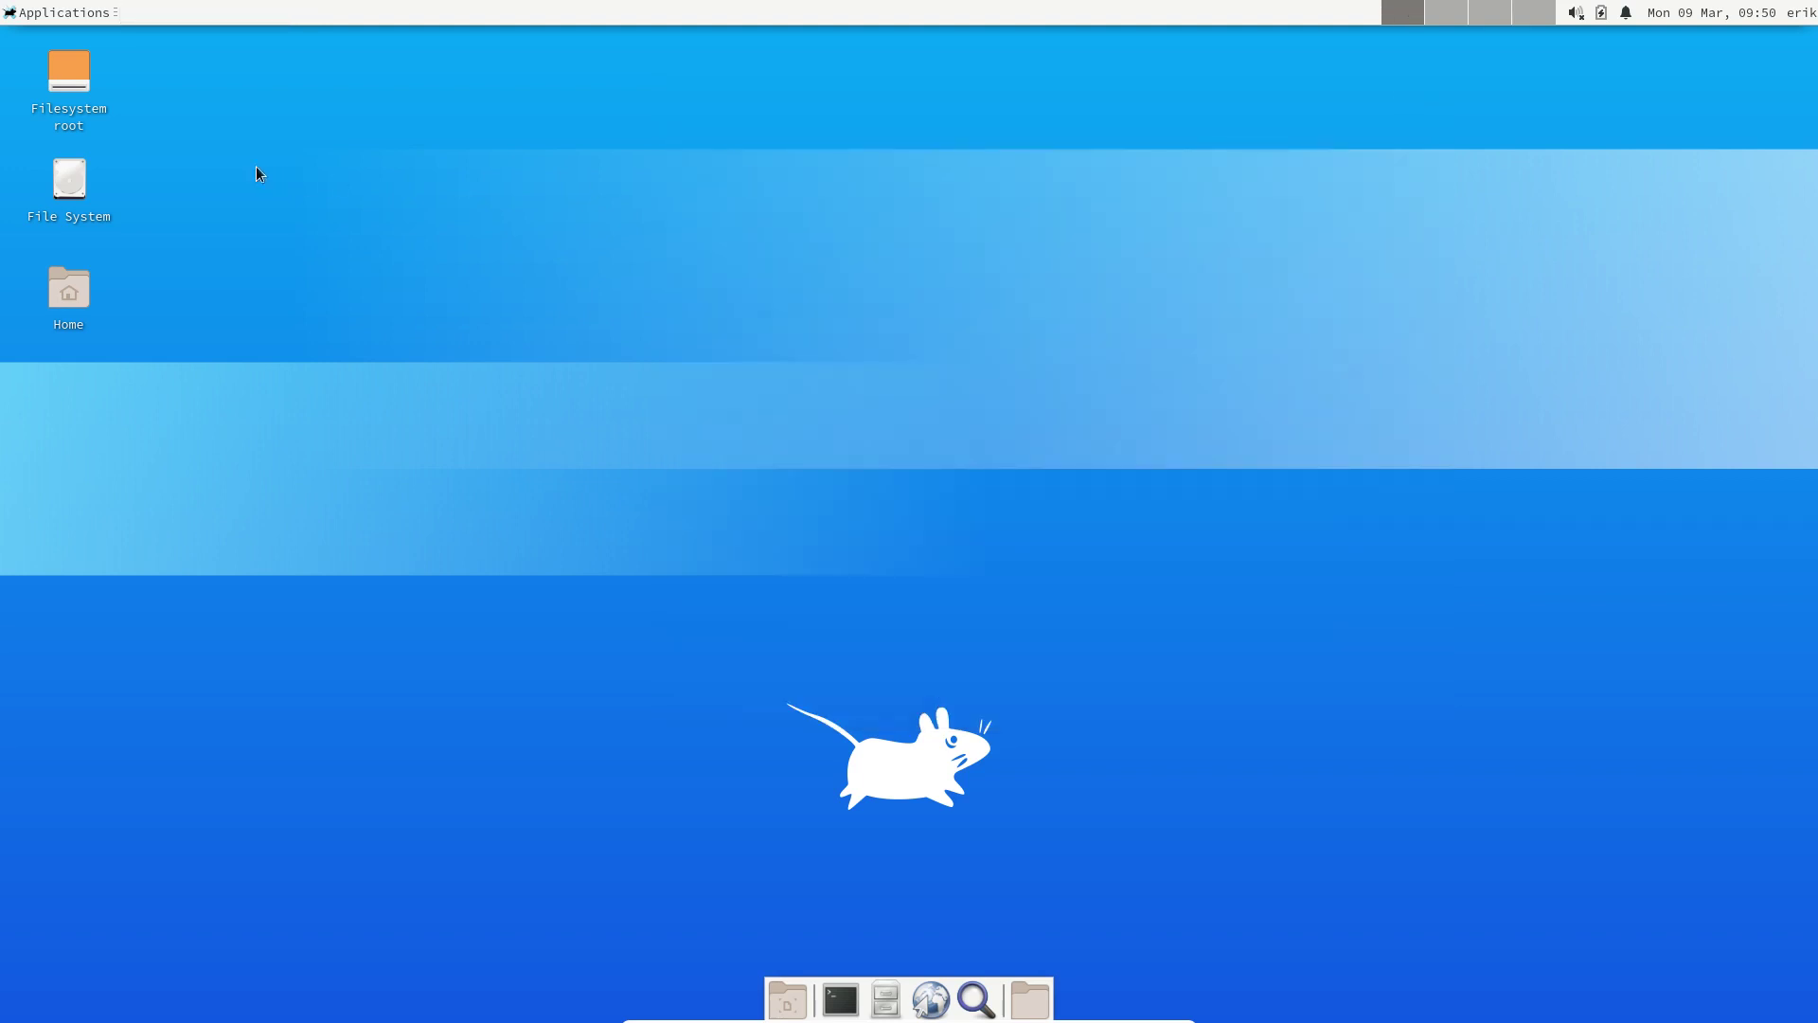
{"action": "left_click", "coordinate": [72, 79]}
{"action": "double_click", "coordinate": [72, 79]}
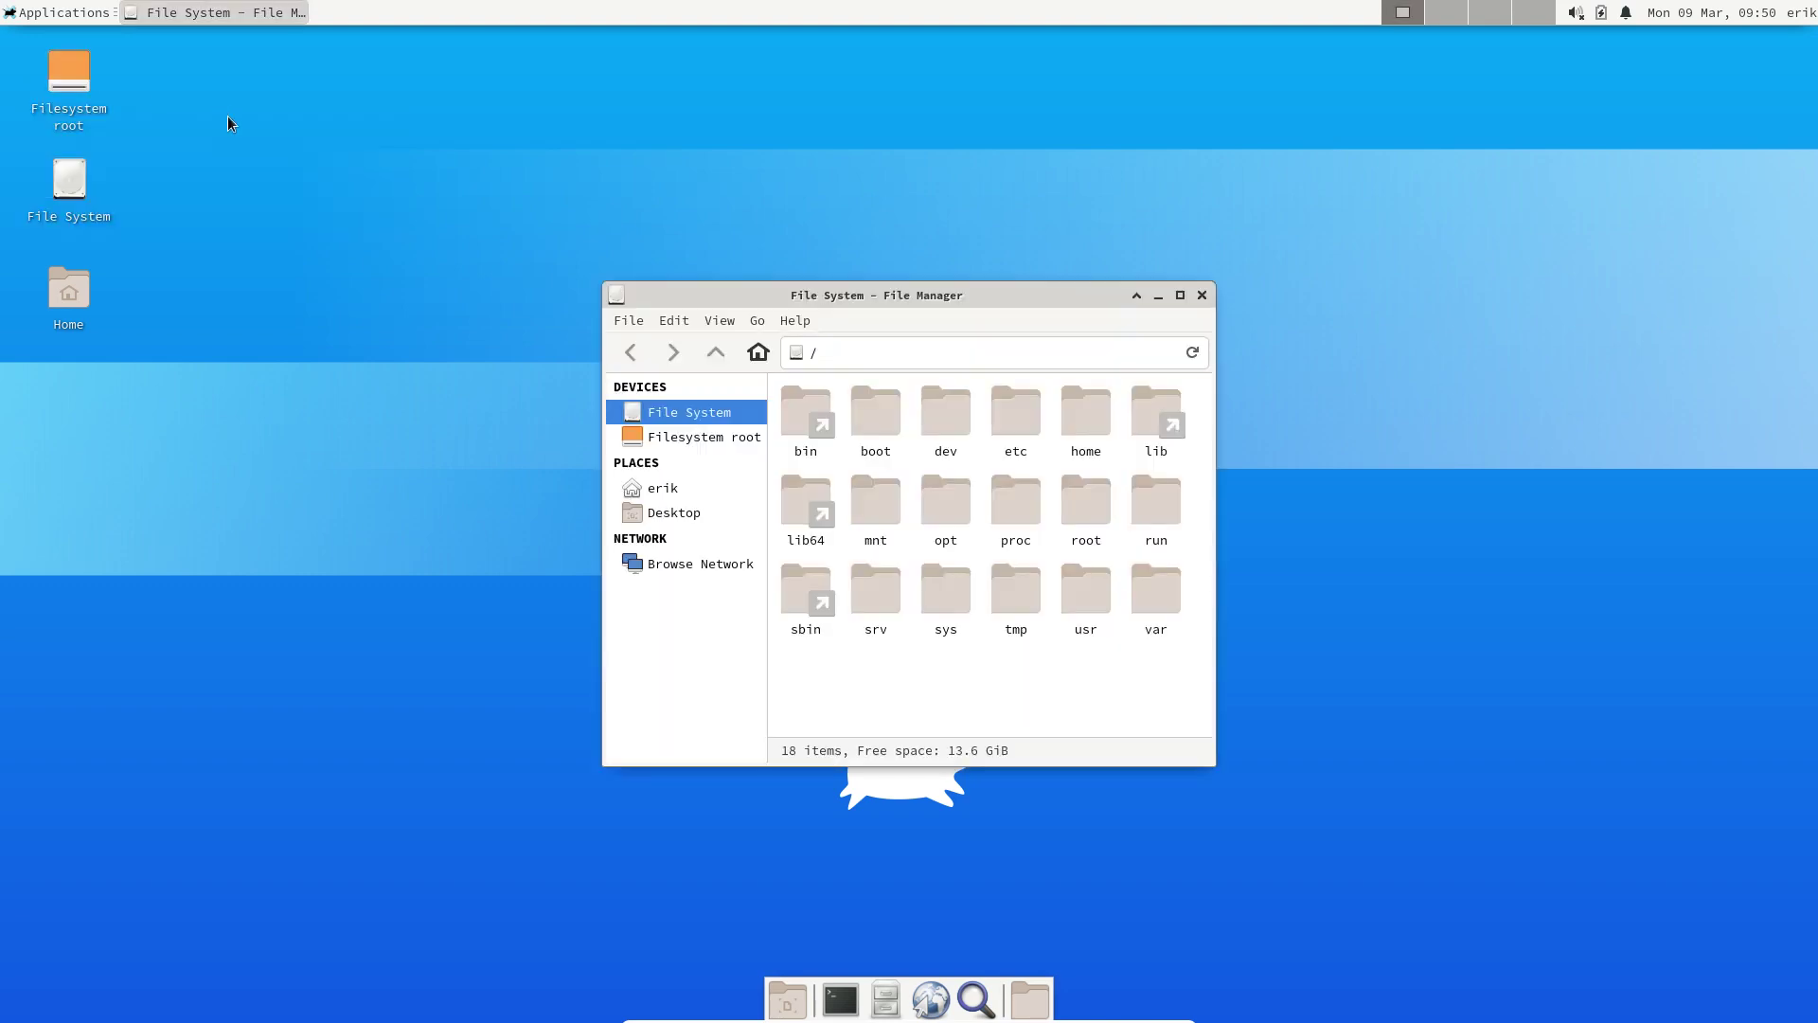
{"action": "left_click", "coordinate": [1202, 294]}
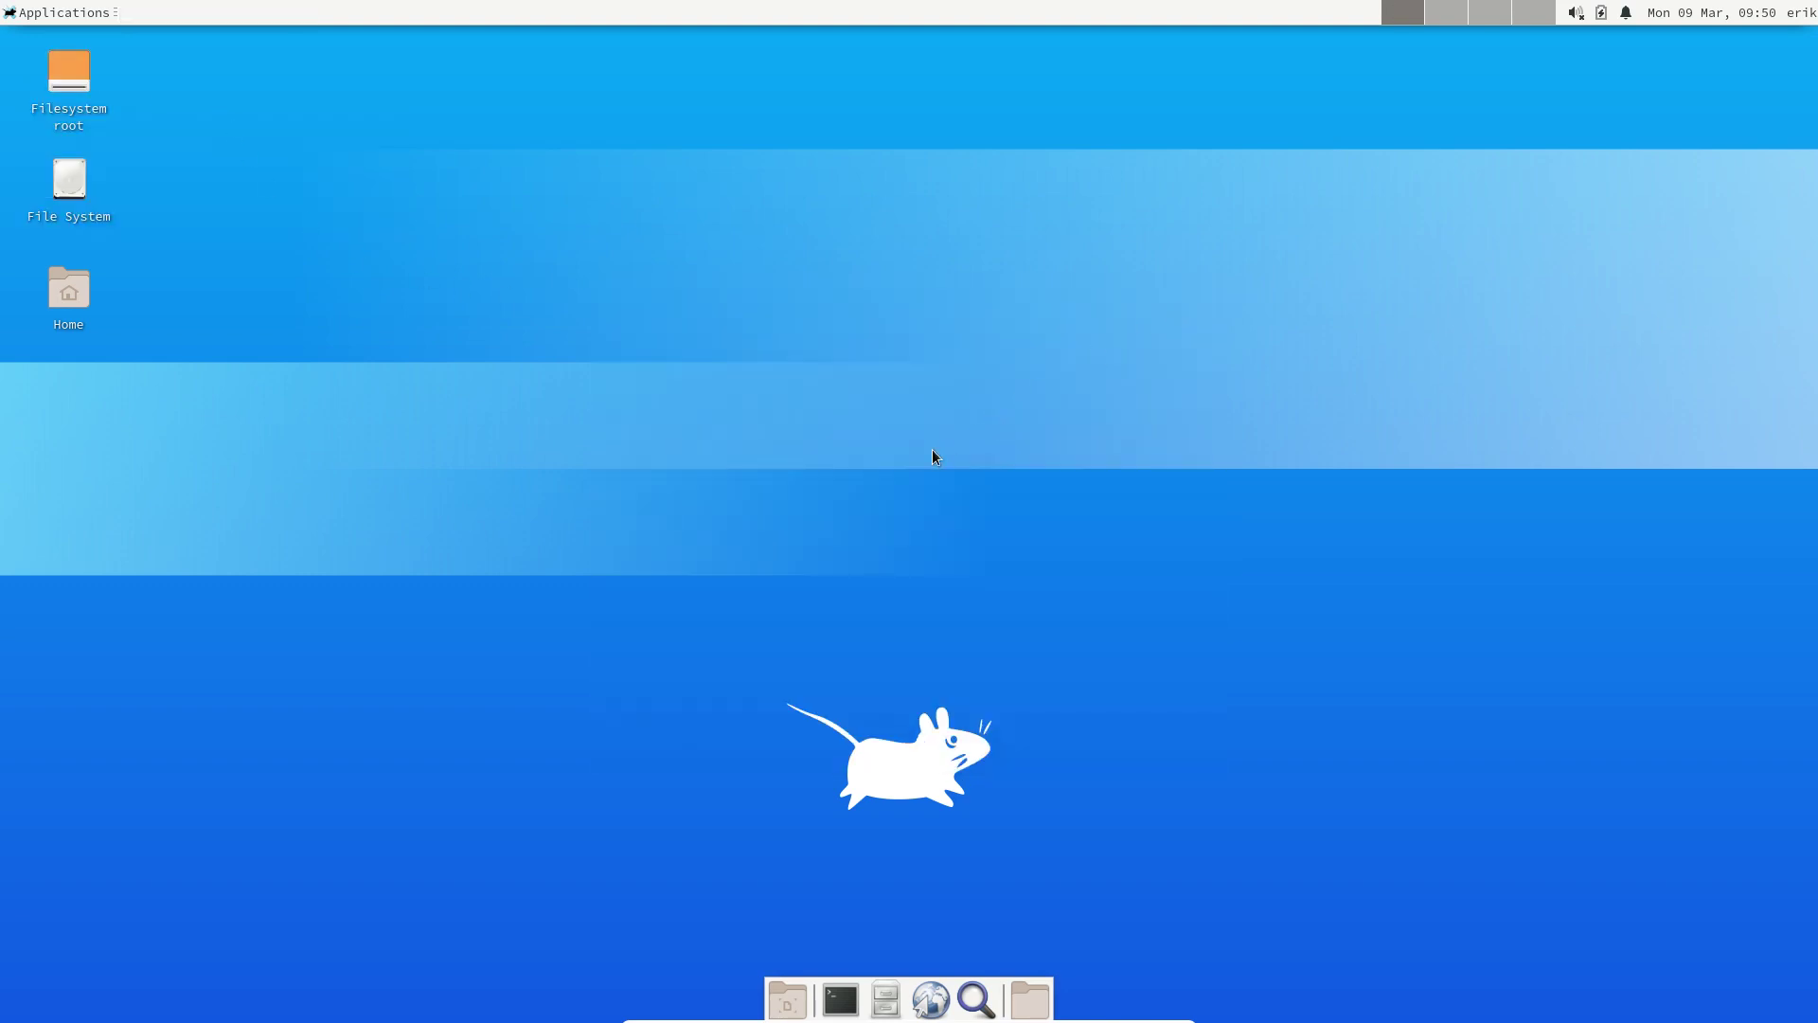
In a new terminal, install firefox with sudo pacman -S firefox, then close it
{"action": "left_click", "coordinate": [841, 1002]}
{"action": "type", "text": "sudo p"}
{"action": "type", "text": "acman "}
{"action": "type", "text": "-S firefo"}
{"action": "type", "text": "x"}
{"action": "key", "text": "Return"}
{"action": "key", "text": "Return"}
{"action": "key", "text": "Return"}
{"action": "key", "text": "Return"}
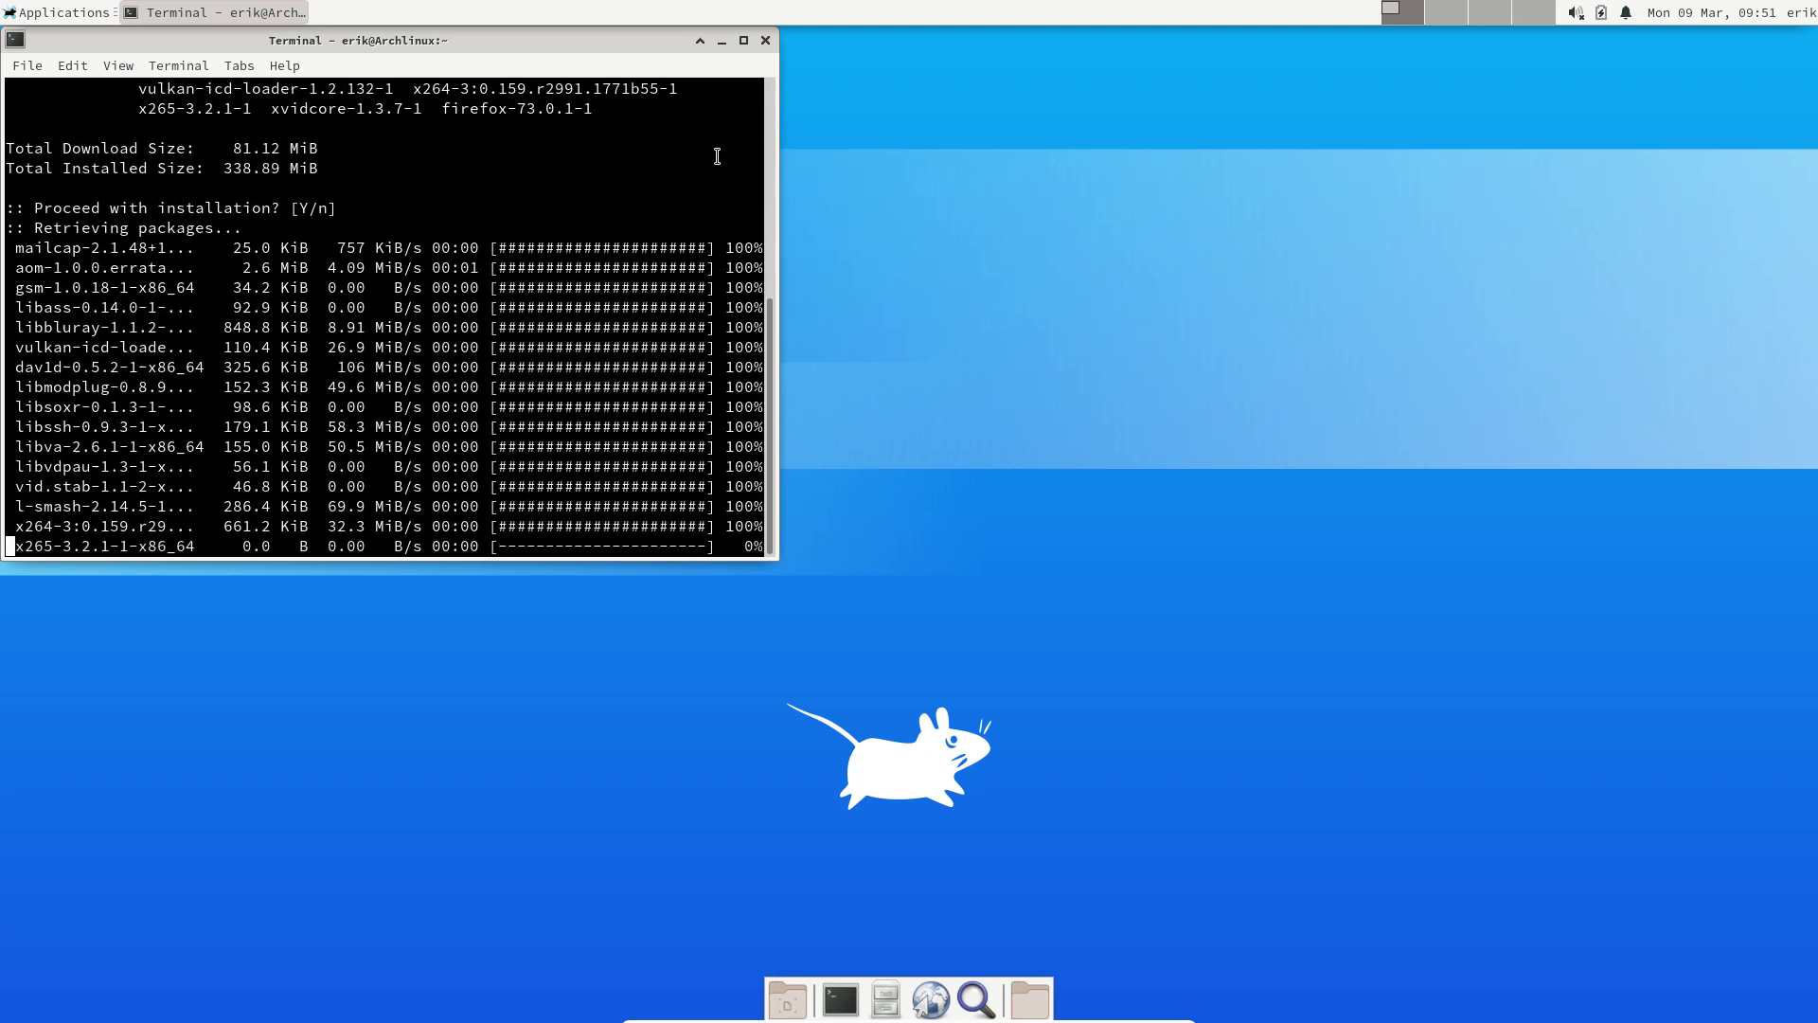
{"action": "left_click_drag", "start_coordinate": [563, 48], "coordinate": [1351, 178]}
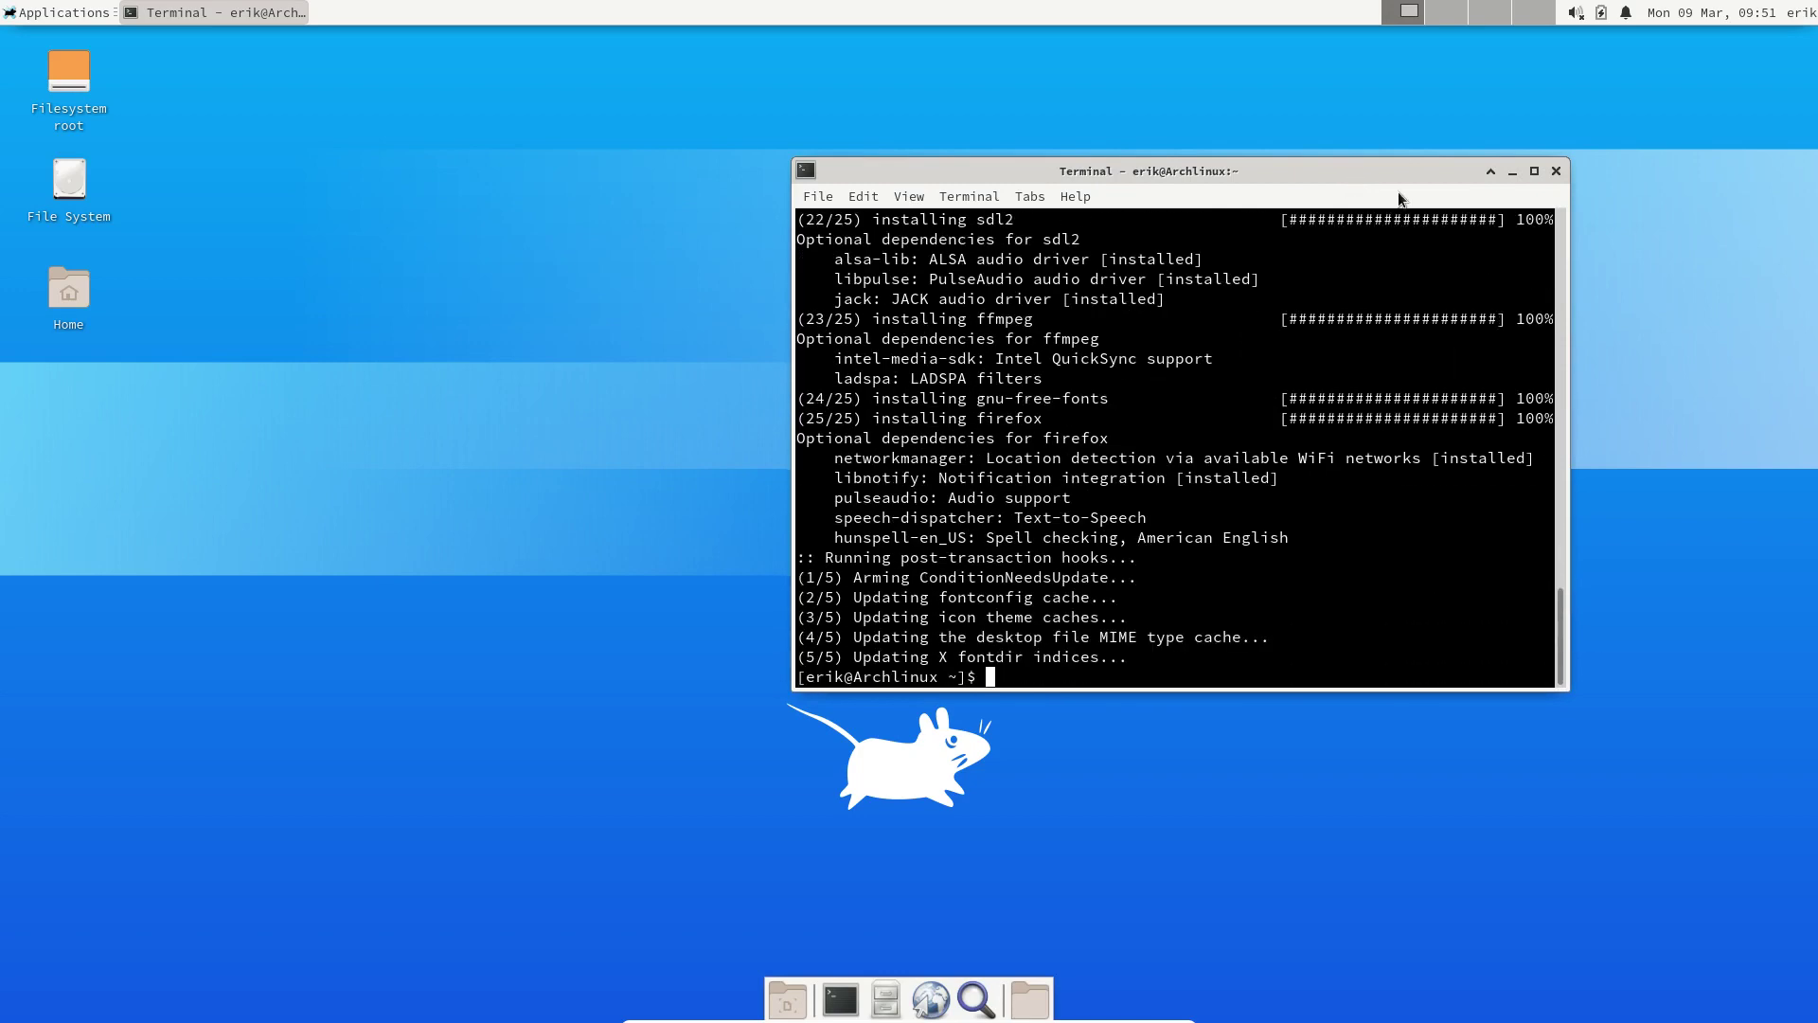
{"action": "left_click", "coordinate": [1556, 170]}
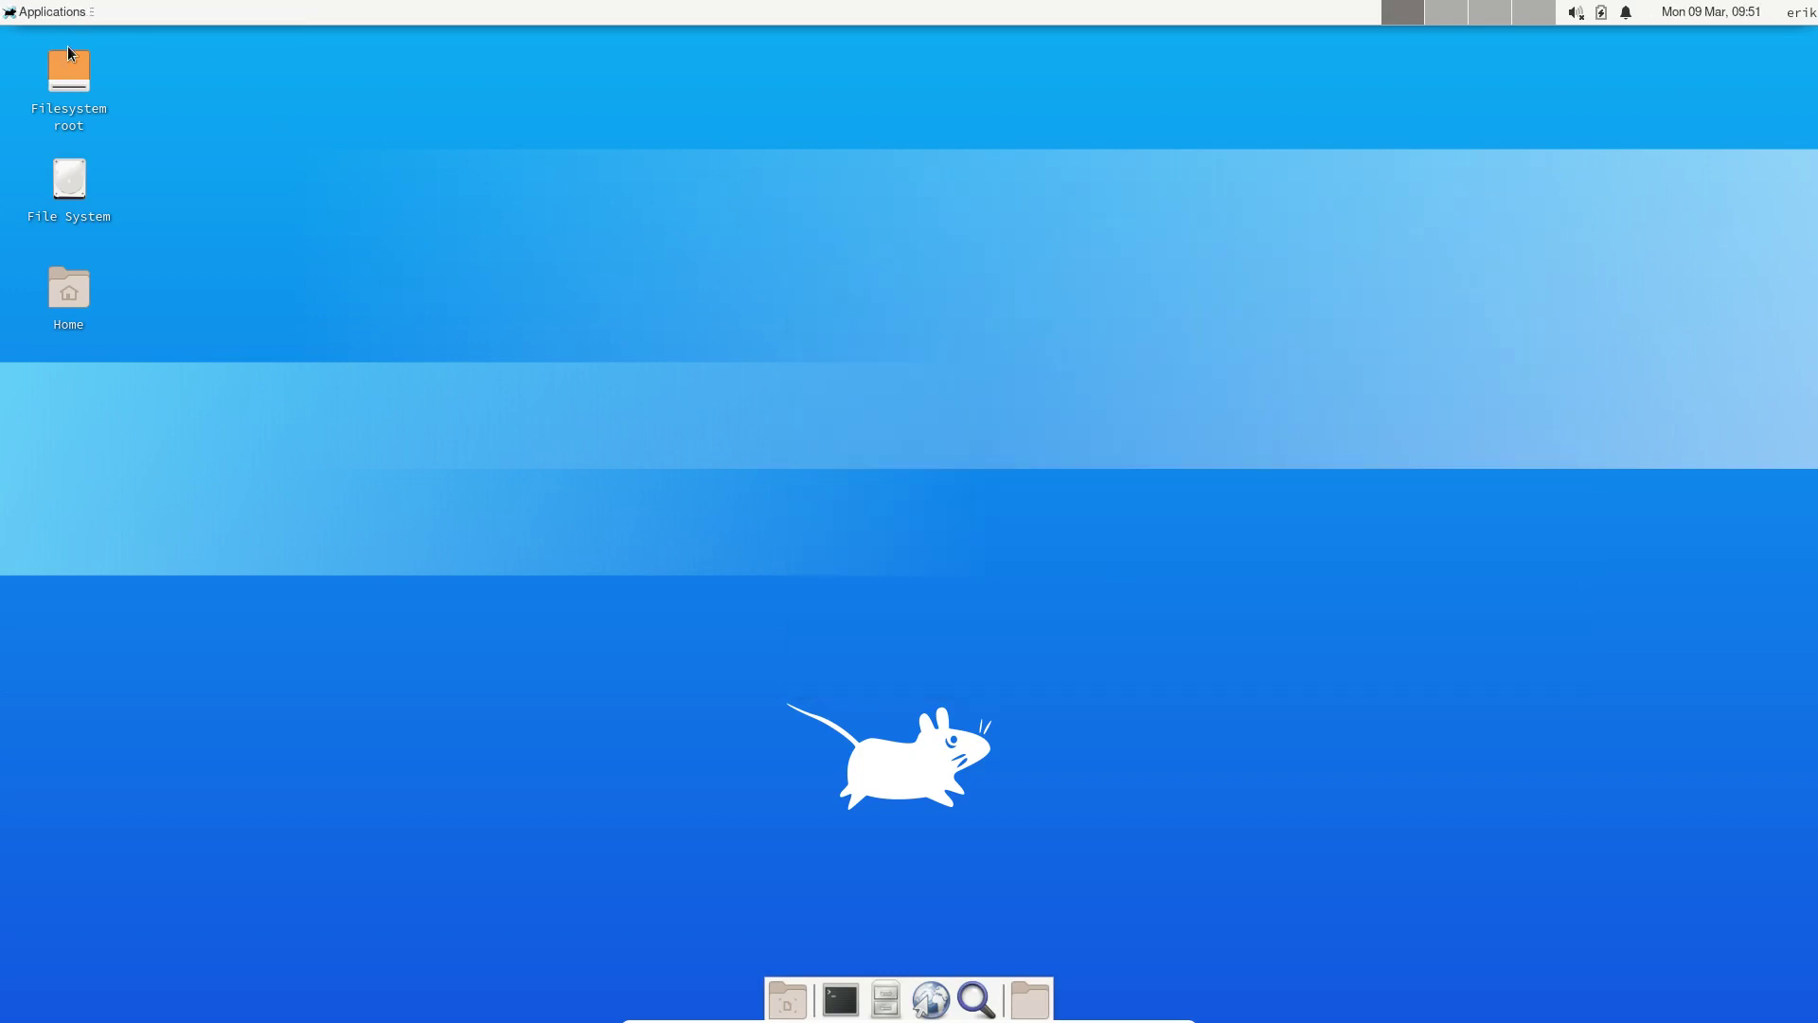
Launch Firefox from Applications > Internet, maximize it, and search for arcolinux
{"action": "left_click", "coordinate": [38, 12]}
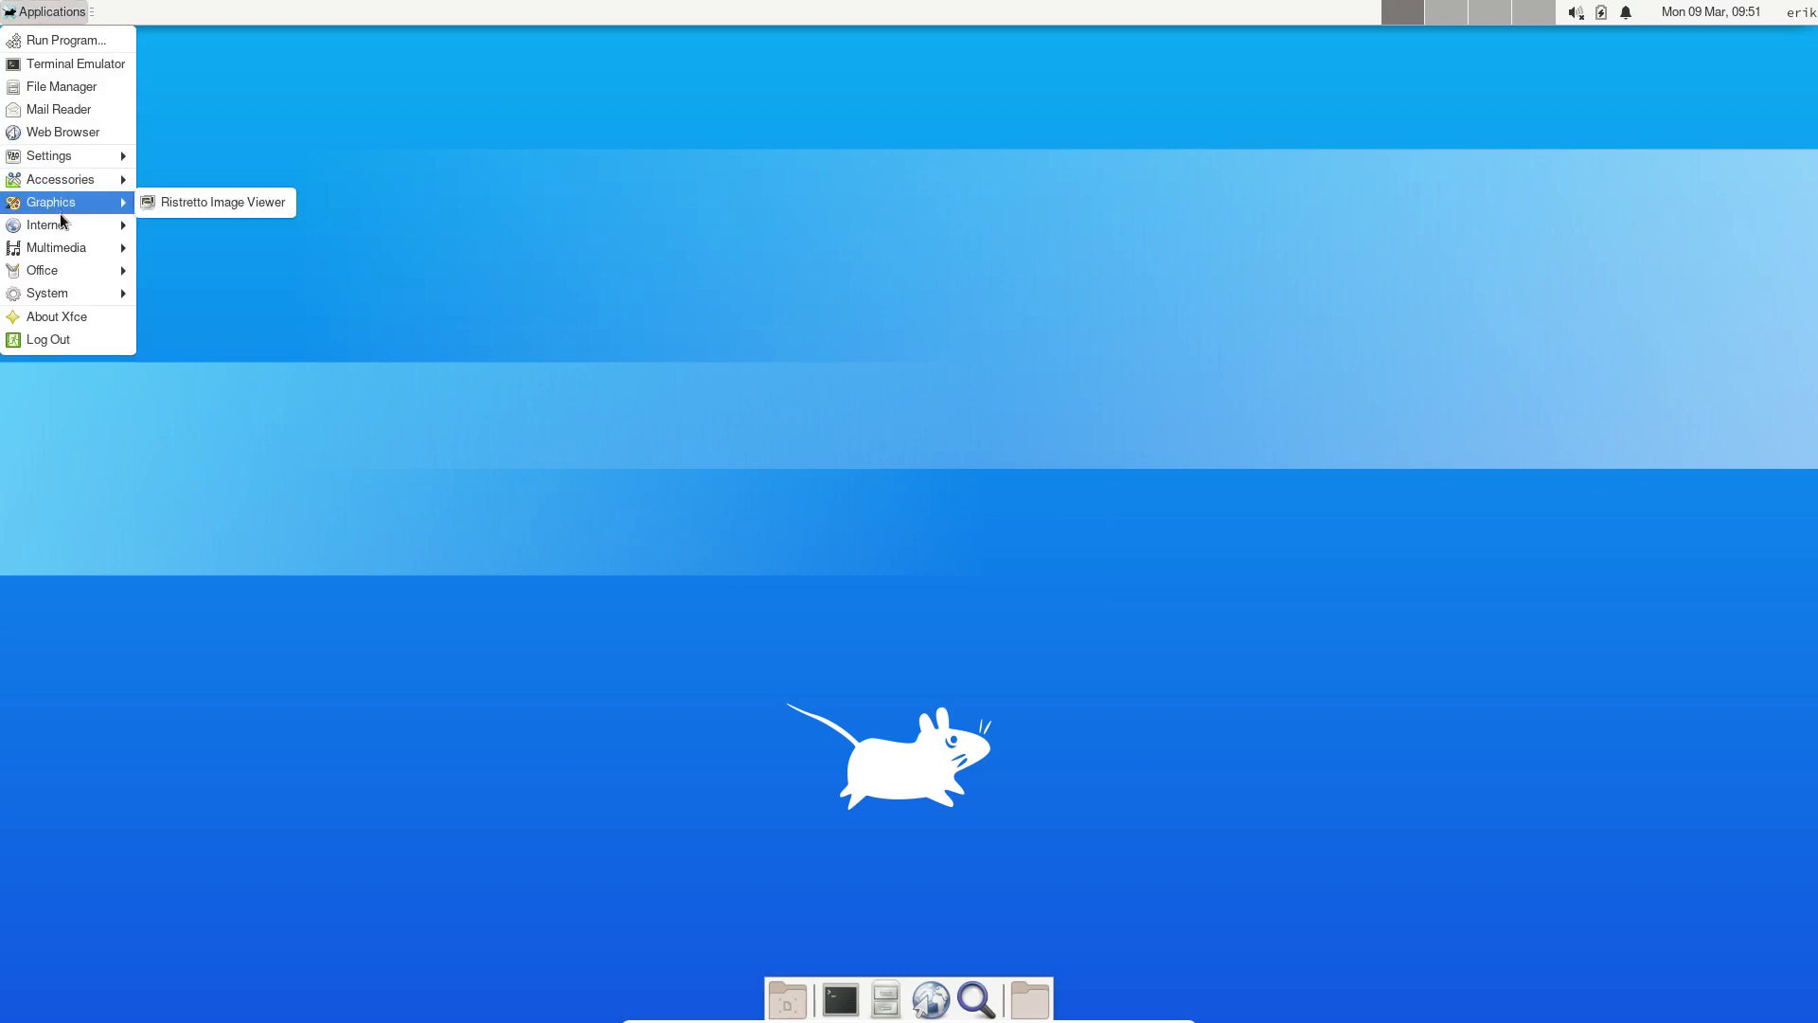
{"action": "mouse_move", "coordinate": [59, 225]}
{"action": "left_click", "coordinate": [194, 269]}
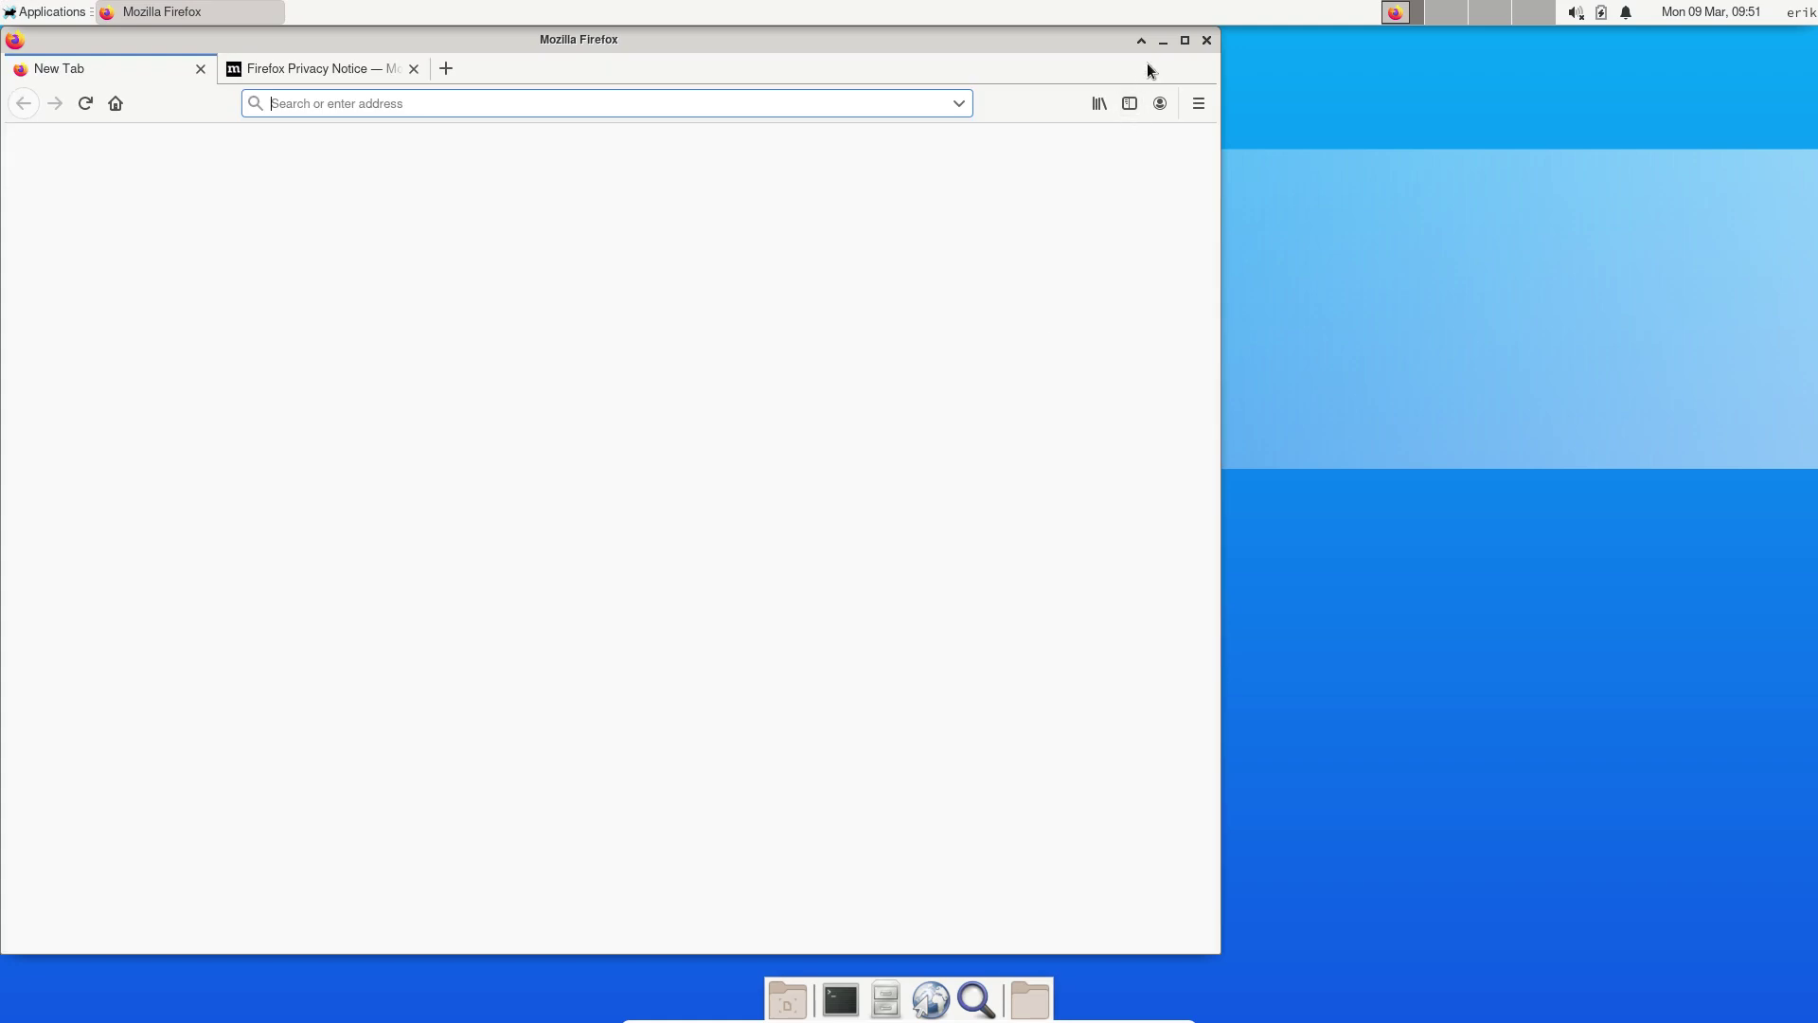
{"action": "double_click", "coordinate": [1063, 40]}
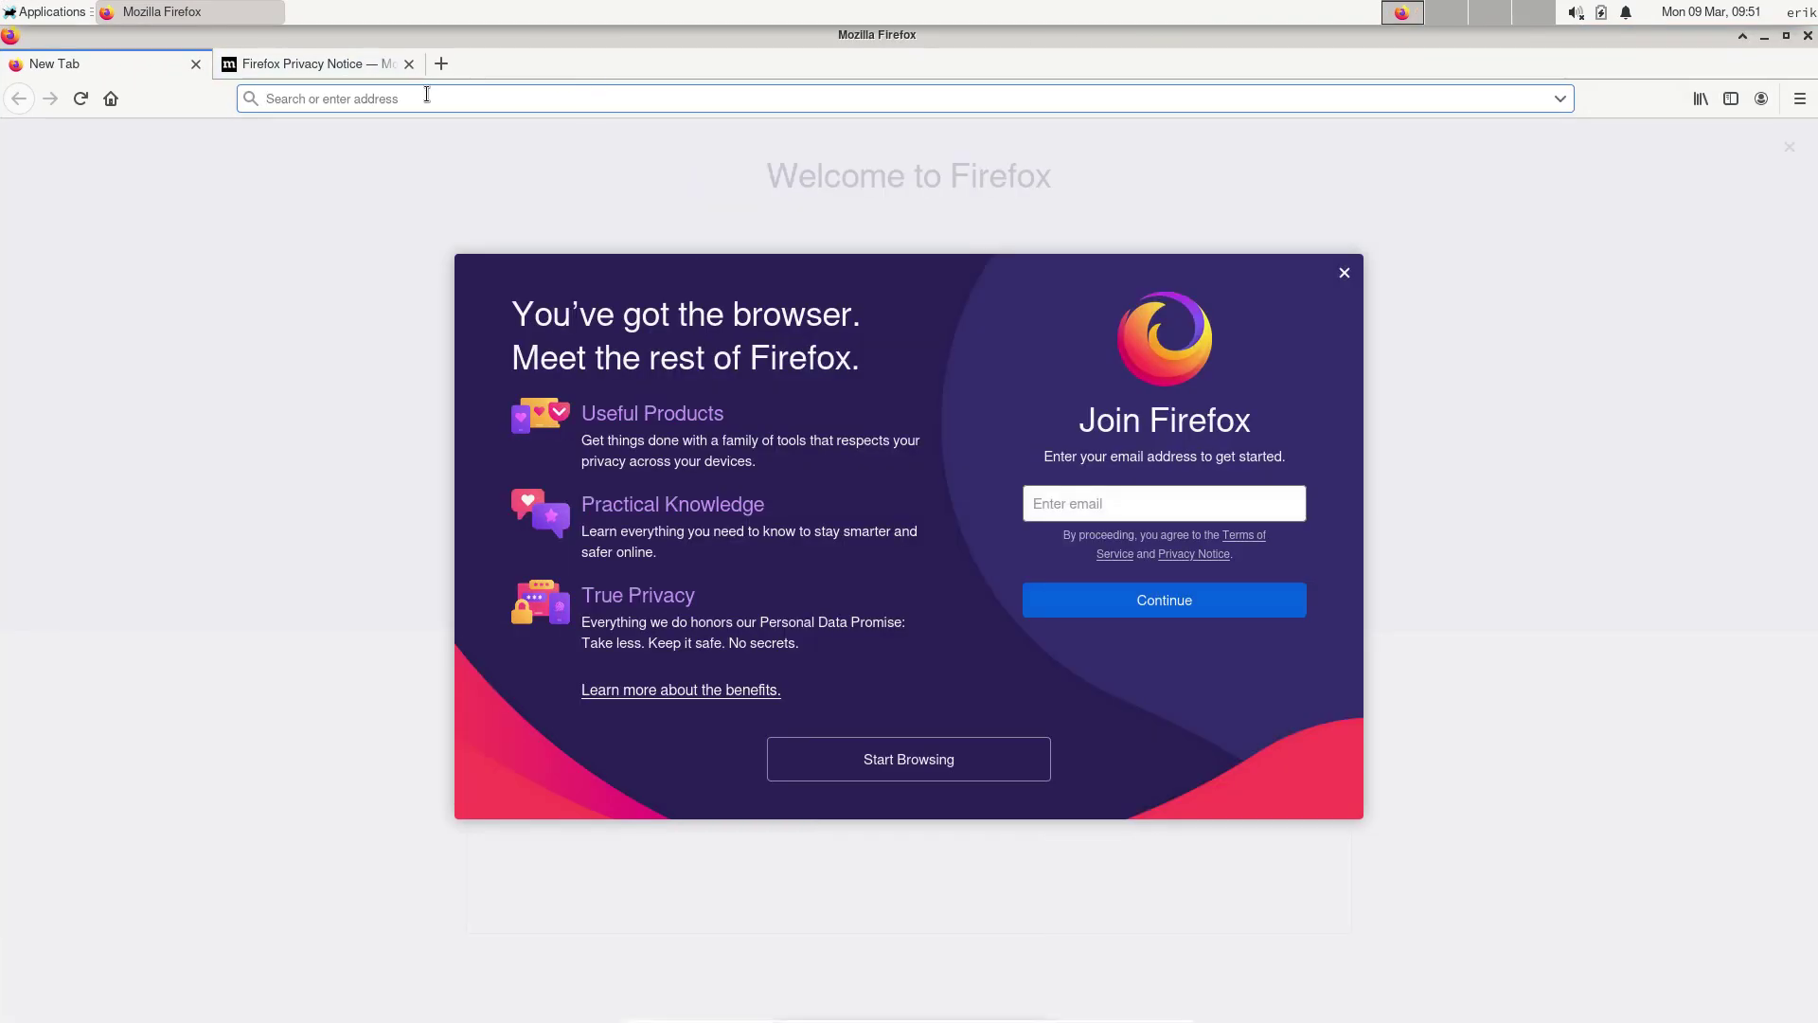
{"action": "type", "text": "arcolin"}
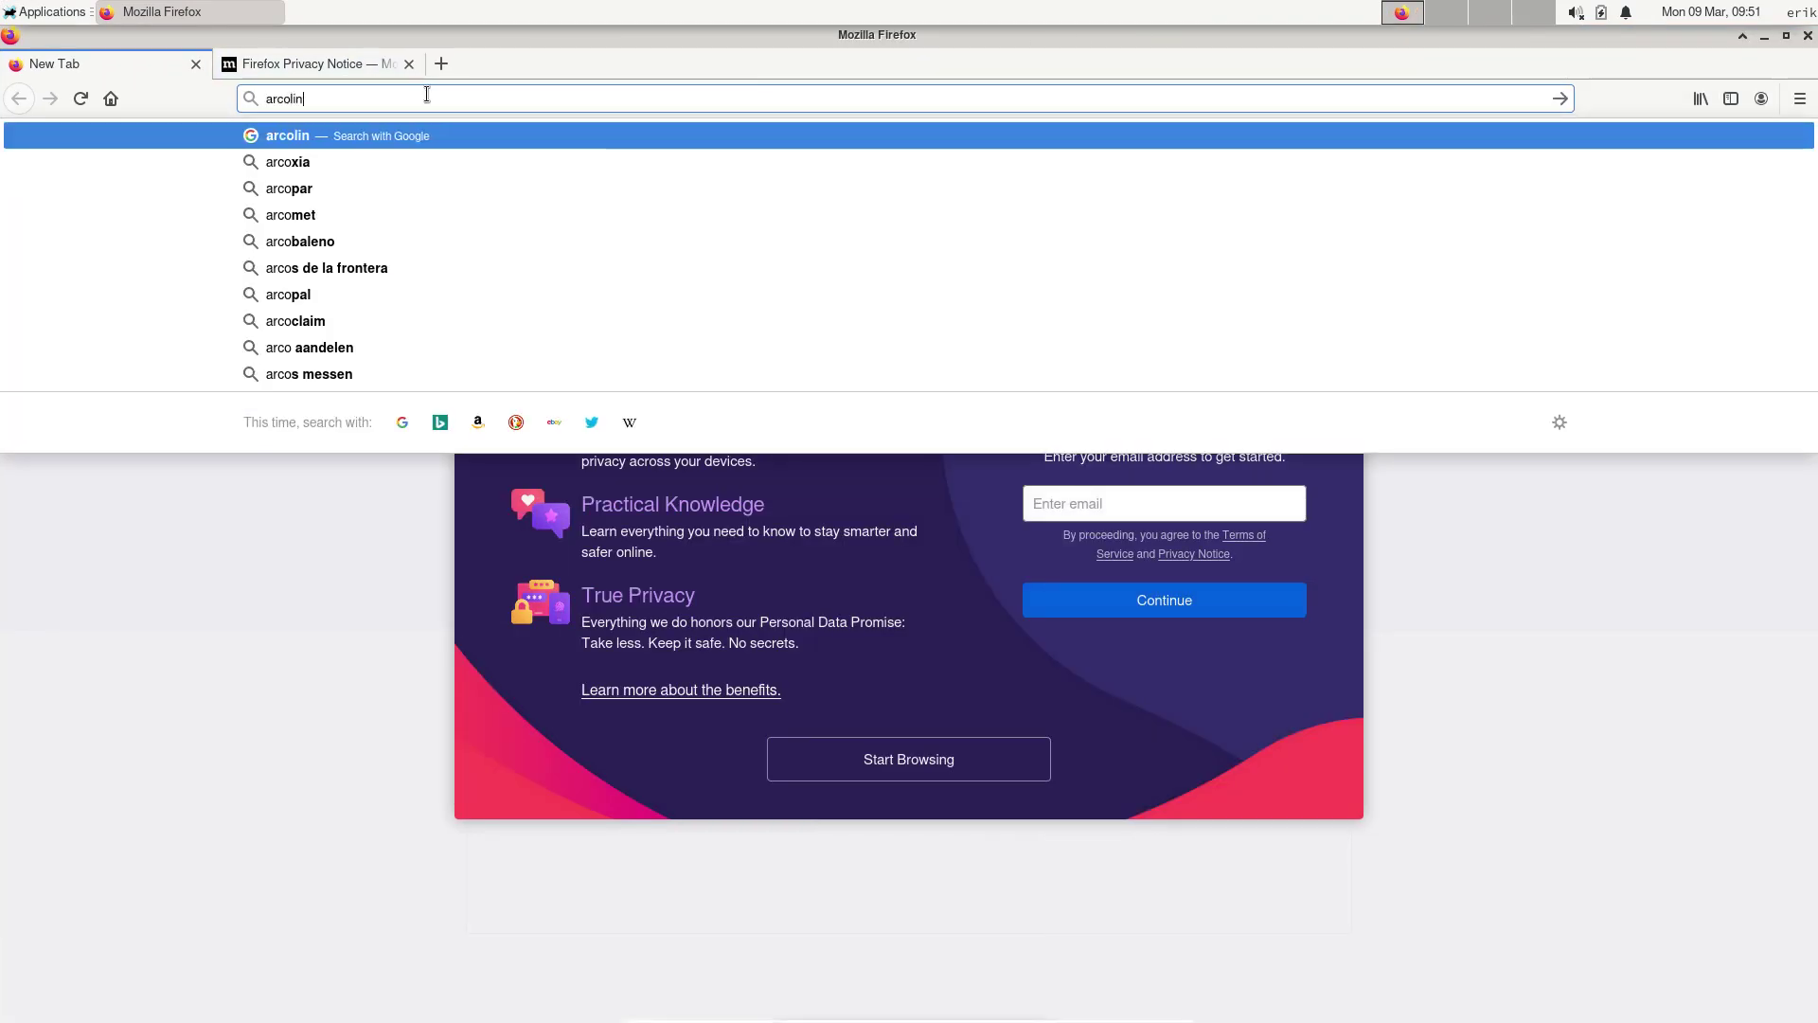
{"action": "type", "text": "ux"}
{"action": "key", "text": "Return"}
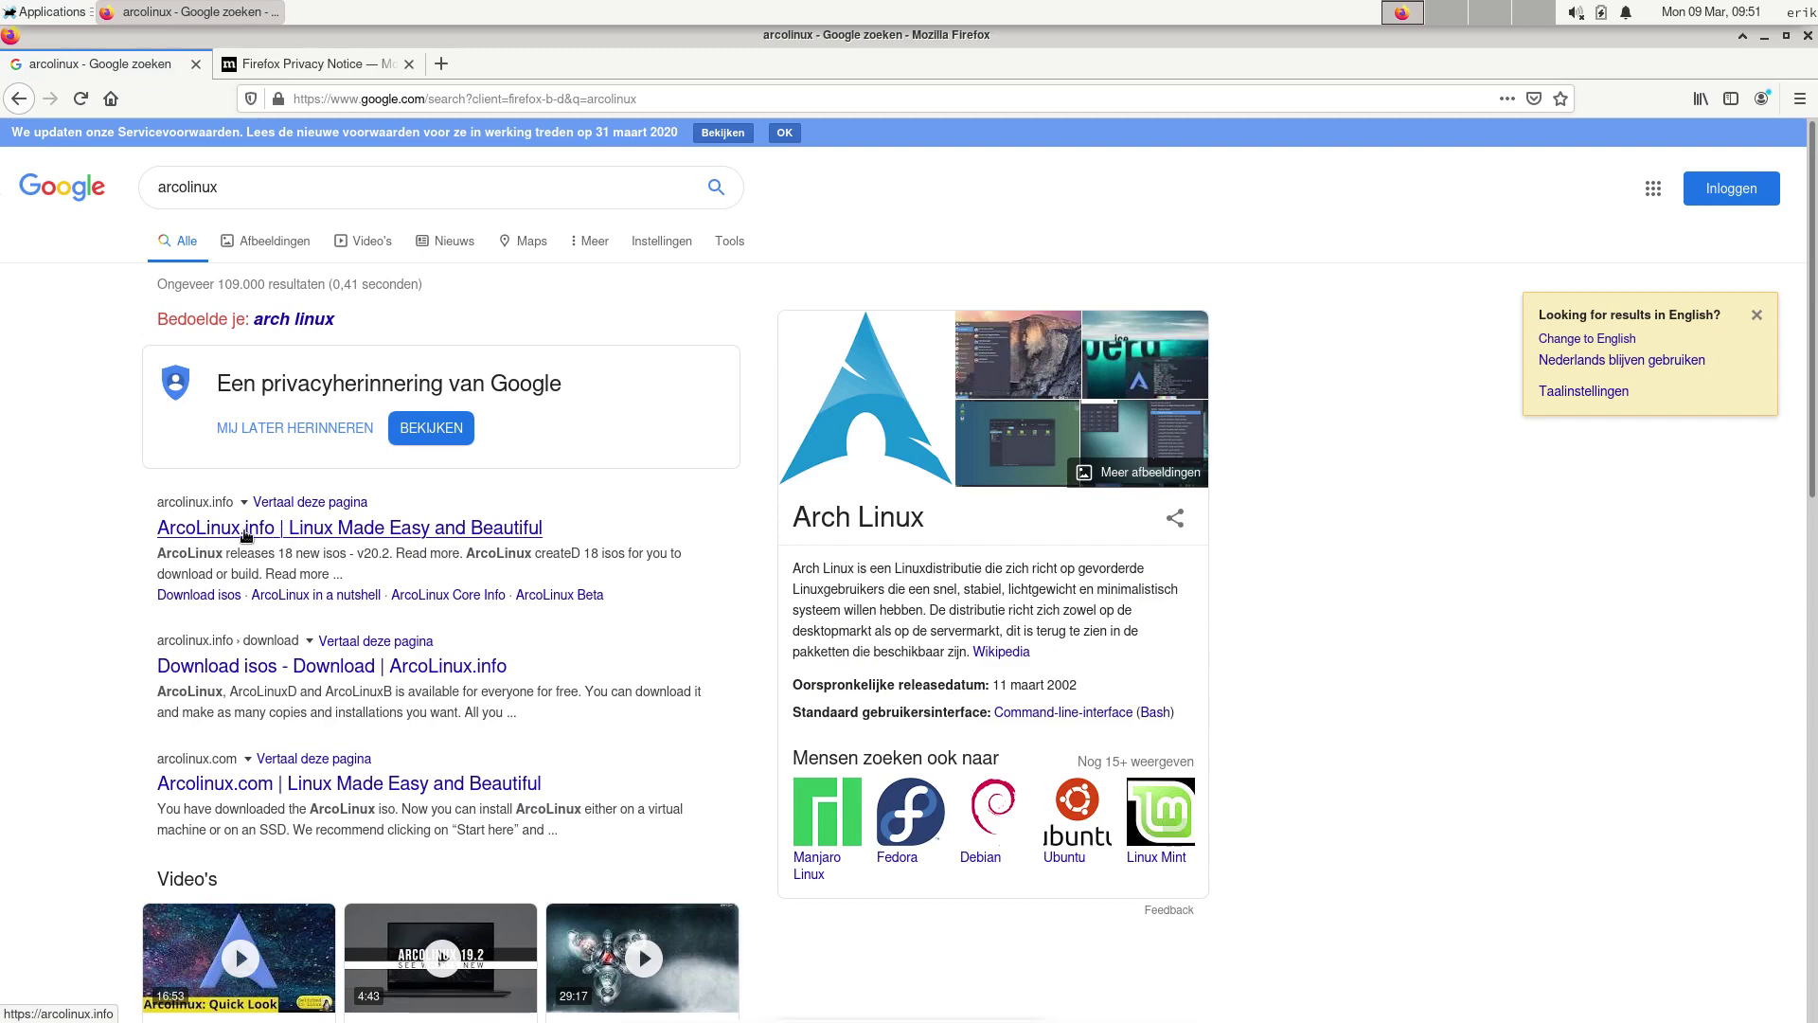
Open the ArcoLinux.info result and reach its Download ISOs page from the Downloads menu
{"action": "left_click", "coordinate": [270, 533]}
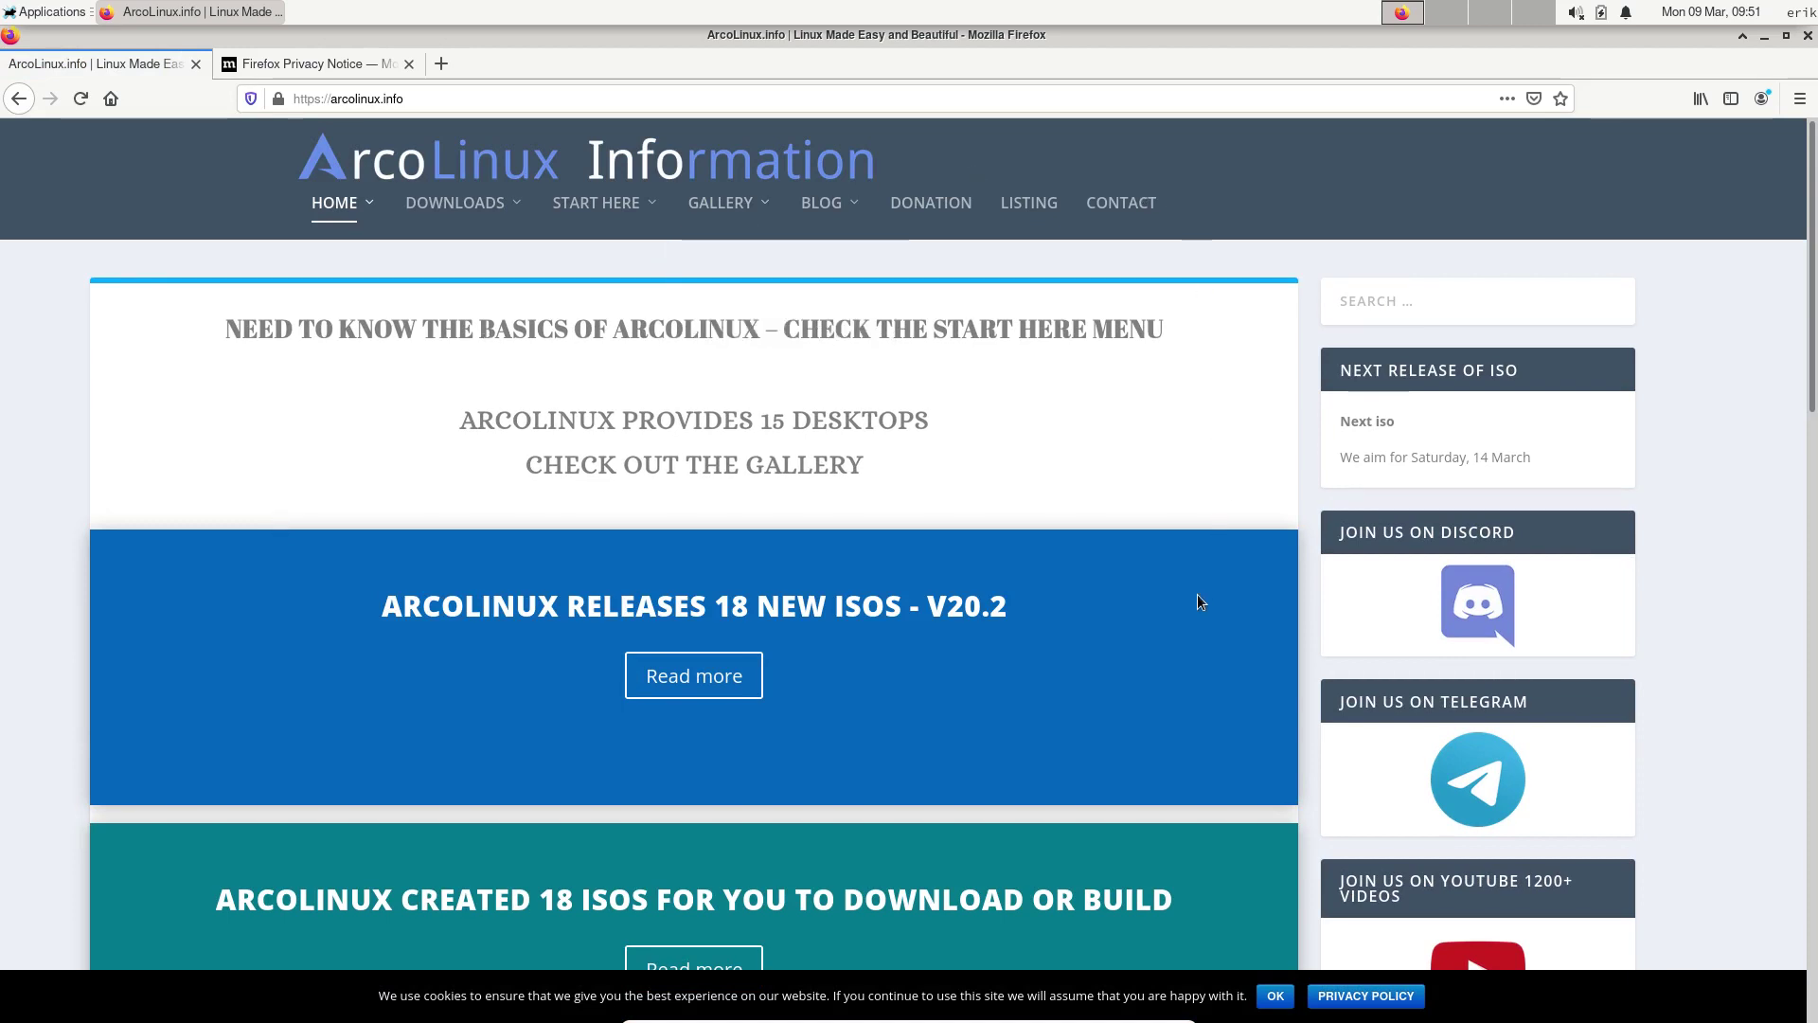
{"action": "scroll", "coordinate": [1197, 594], "scroll_direction": "down", "scroll_amount": 5}
{"action": "scroll", "coordinate": [814, 426], "scroll_direction": "up", "scroll_amount": 3}
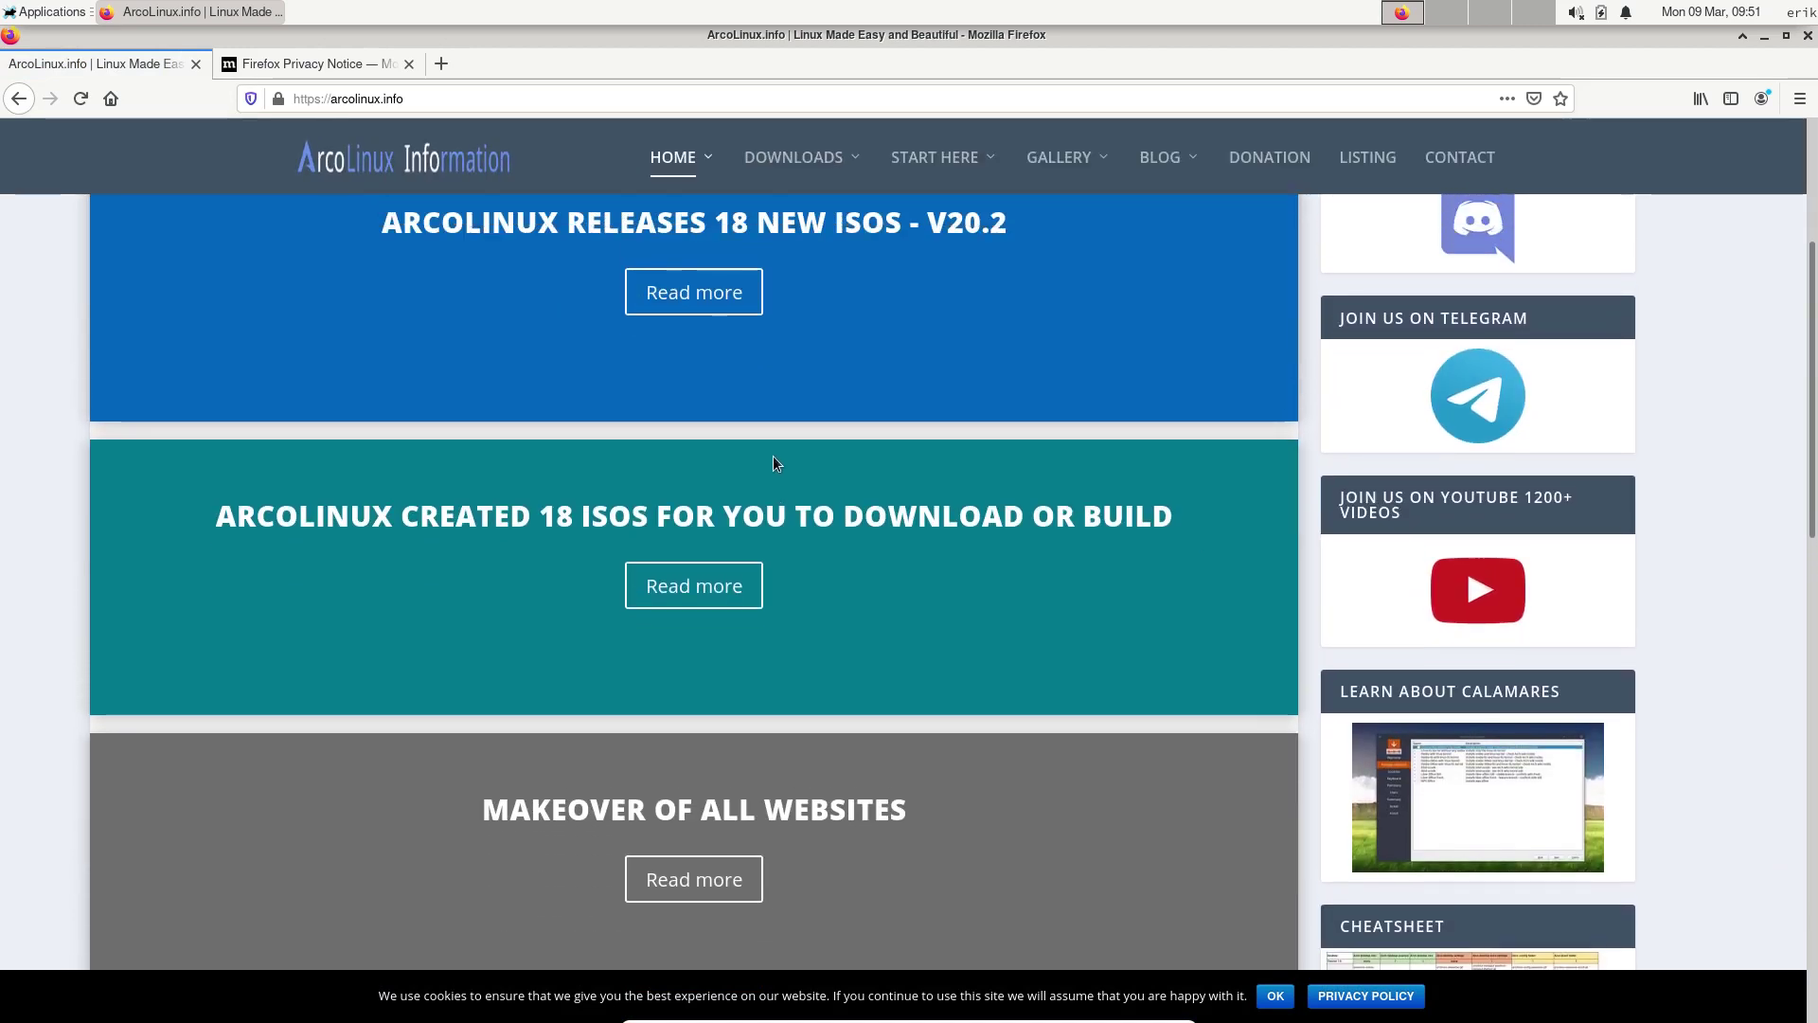
{"action": "mouse_move", "coordinate": [680, 161]}
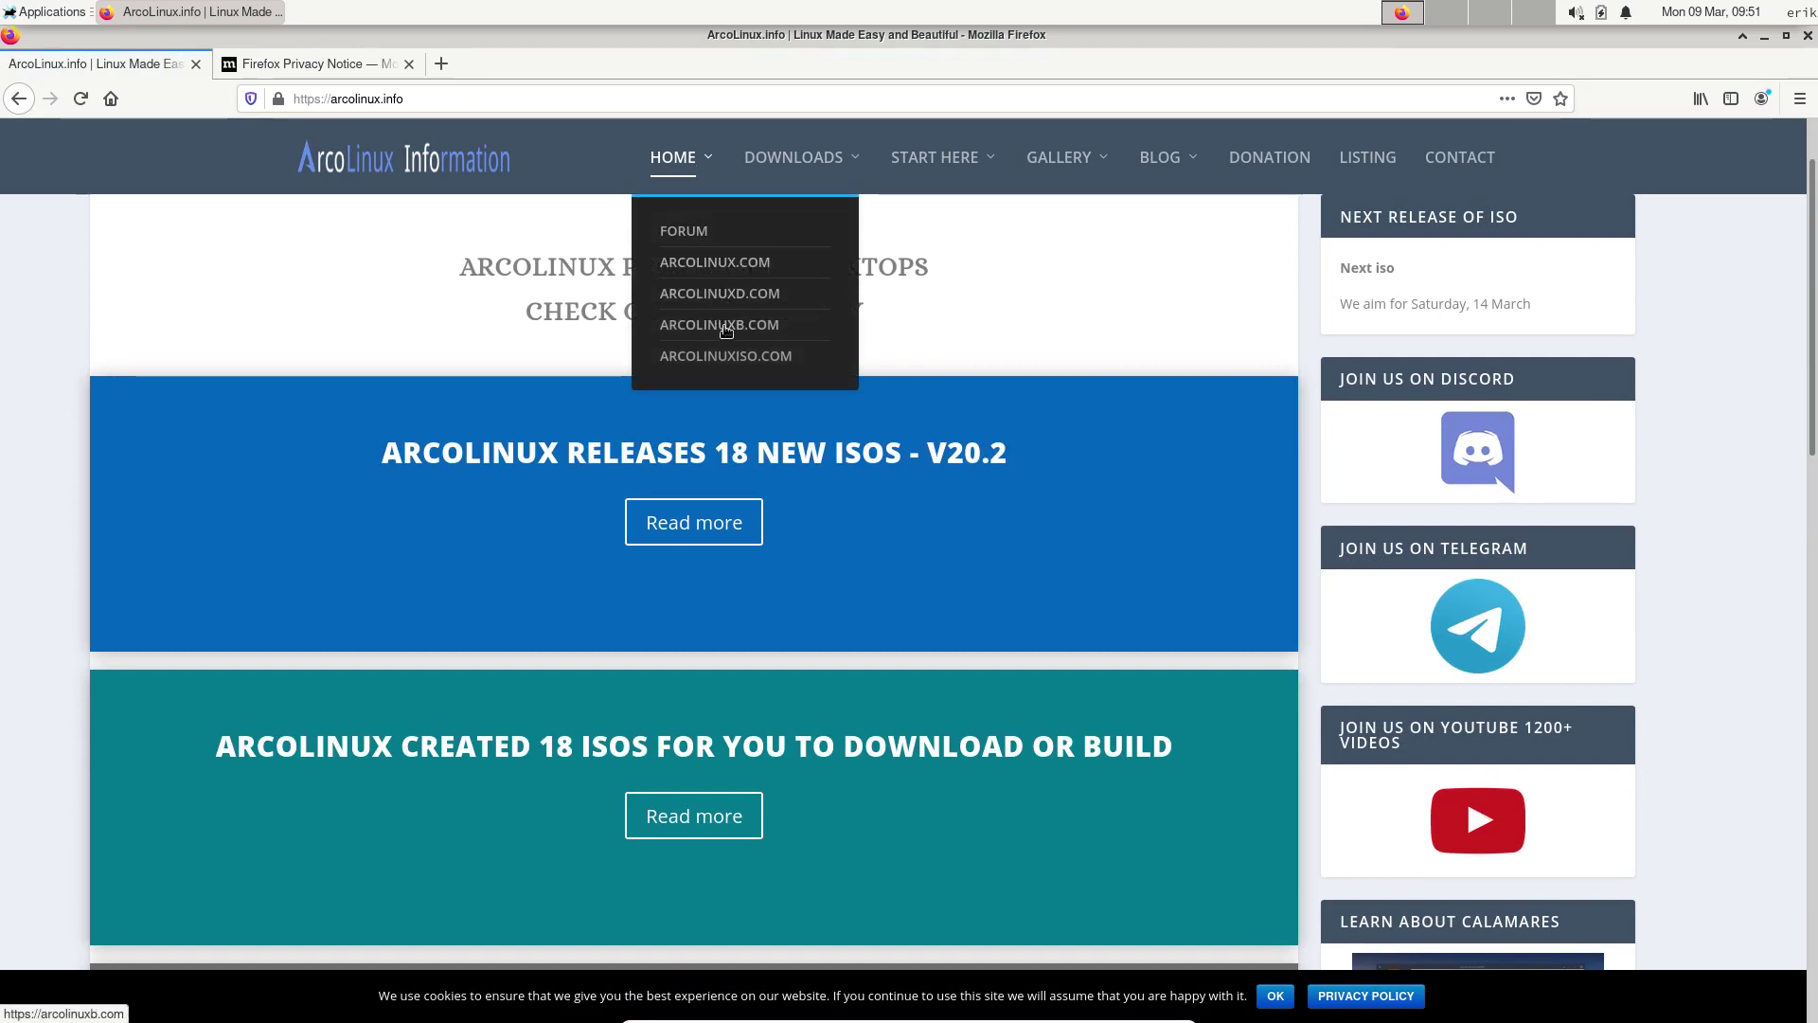
{"action": "scroll", "coordinate": [748, 725], "scroll_direction": "up", "scroll_amount": 2}
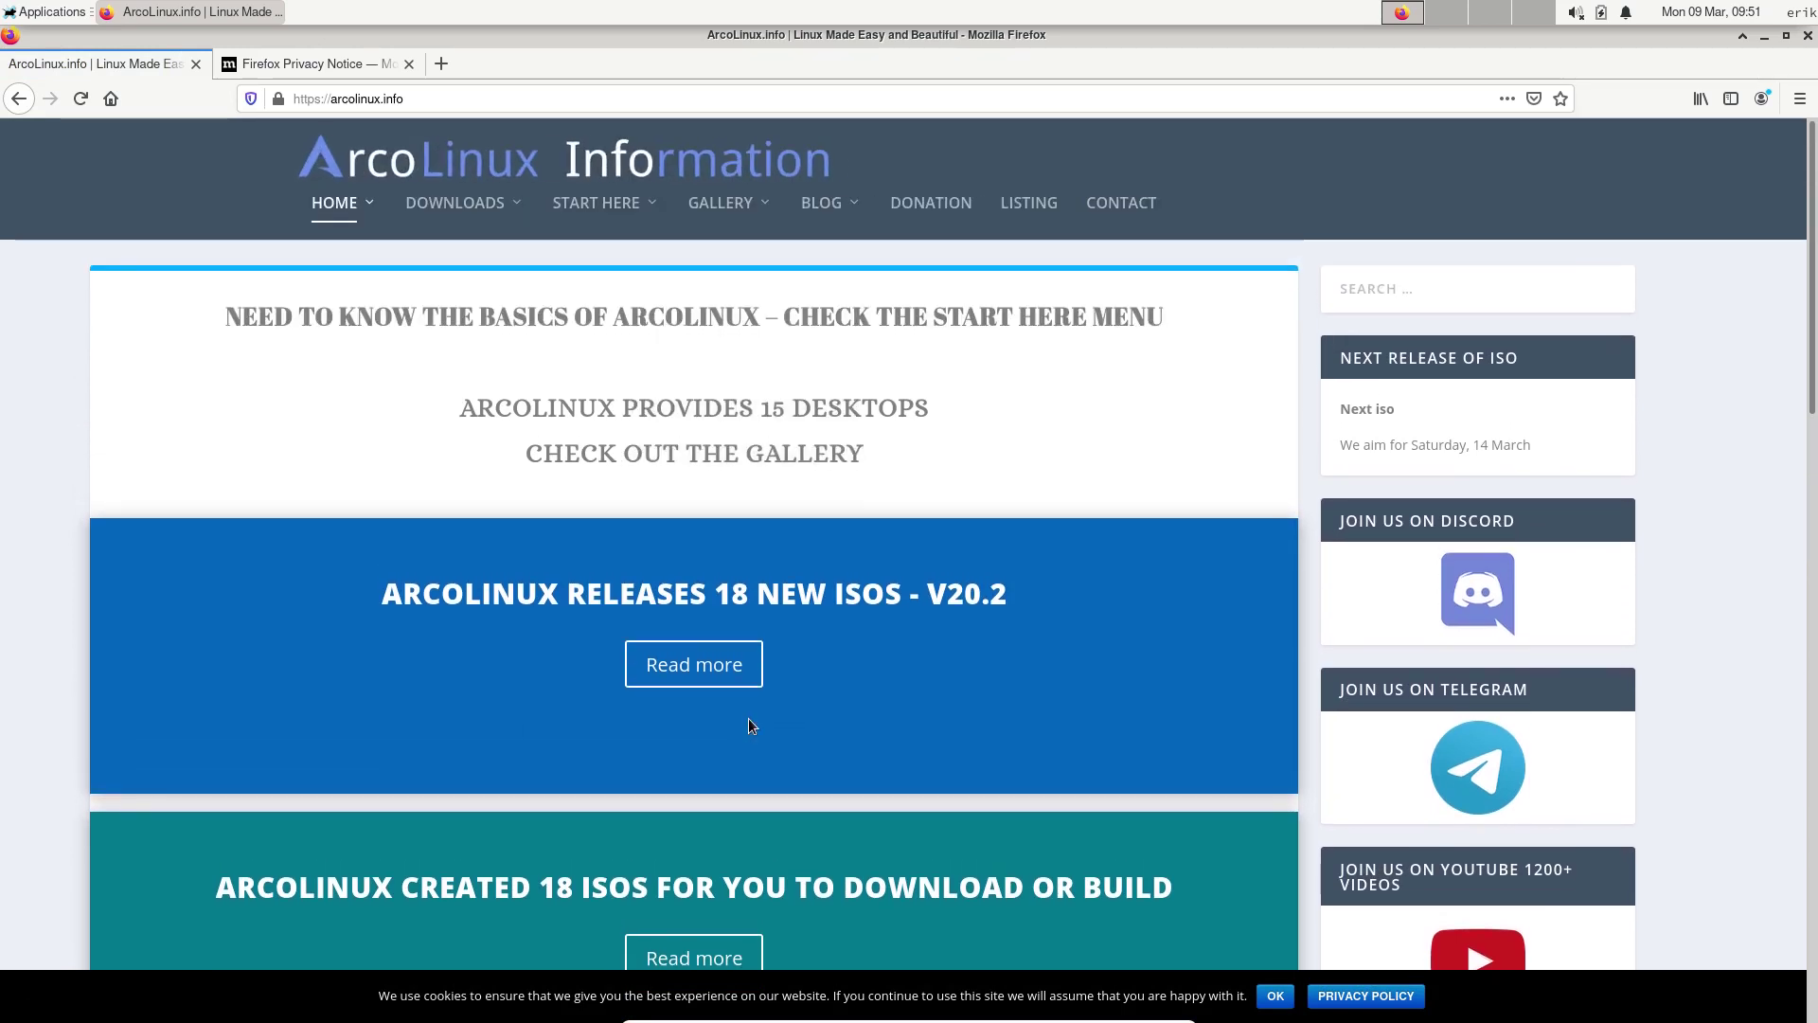
{"action": "left_click", "coordinate": [476, 303]}
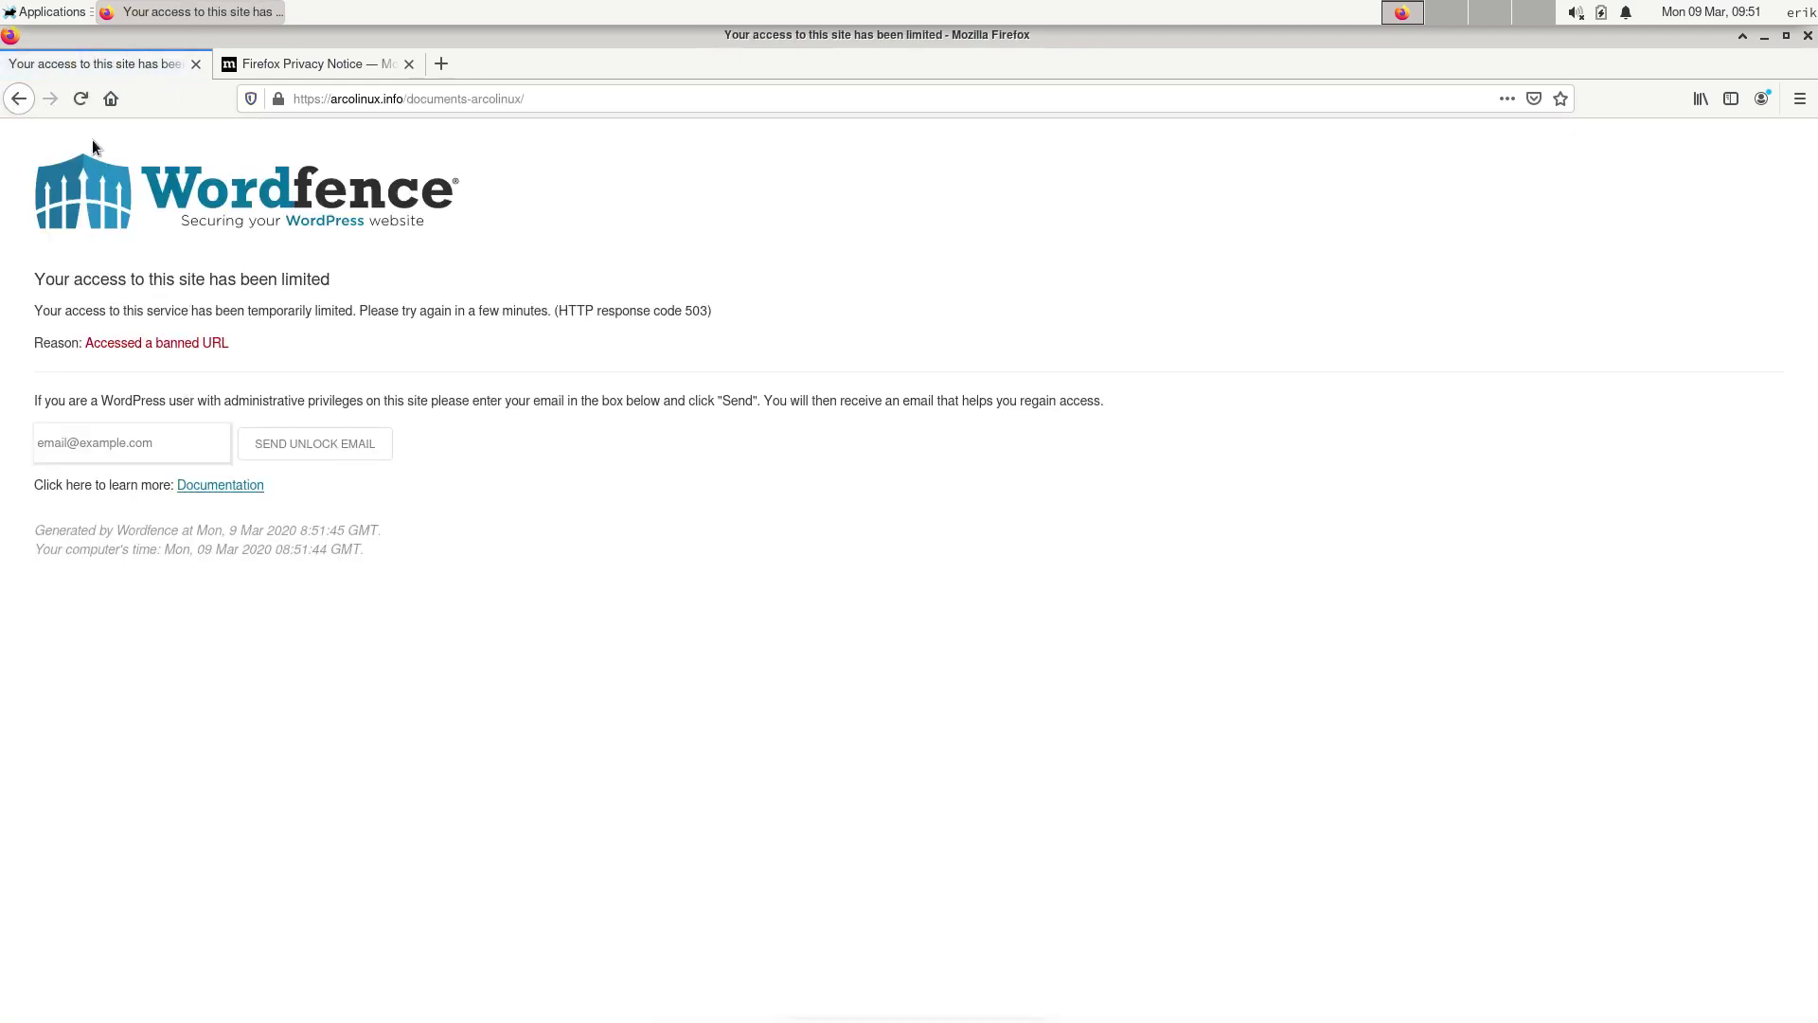
{"action": "left_click", "coordinate": [18, 102]}
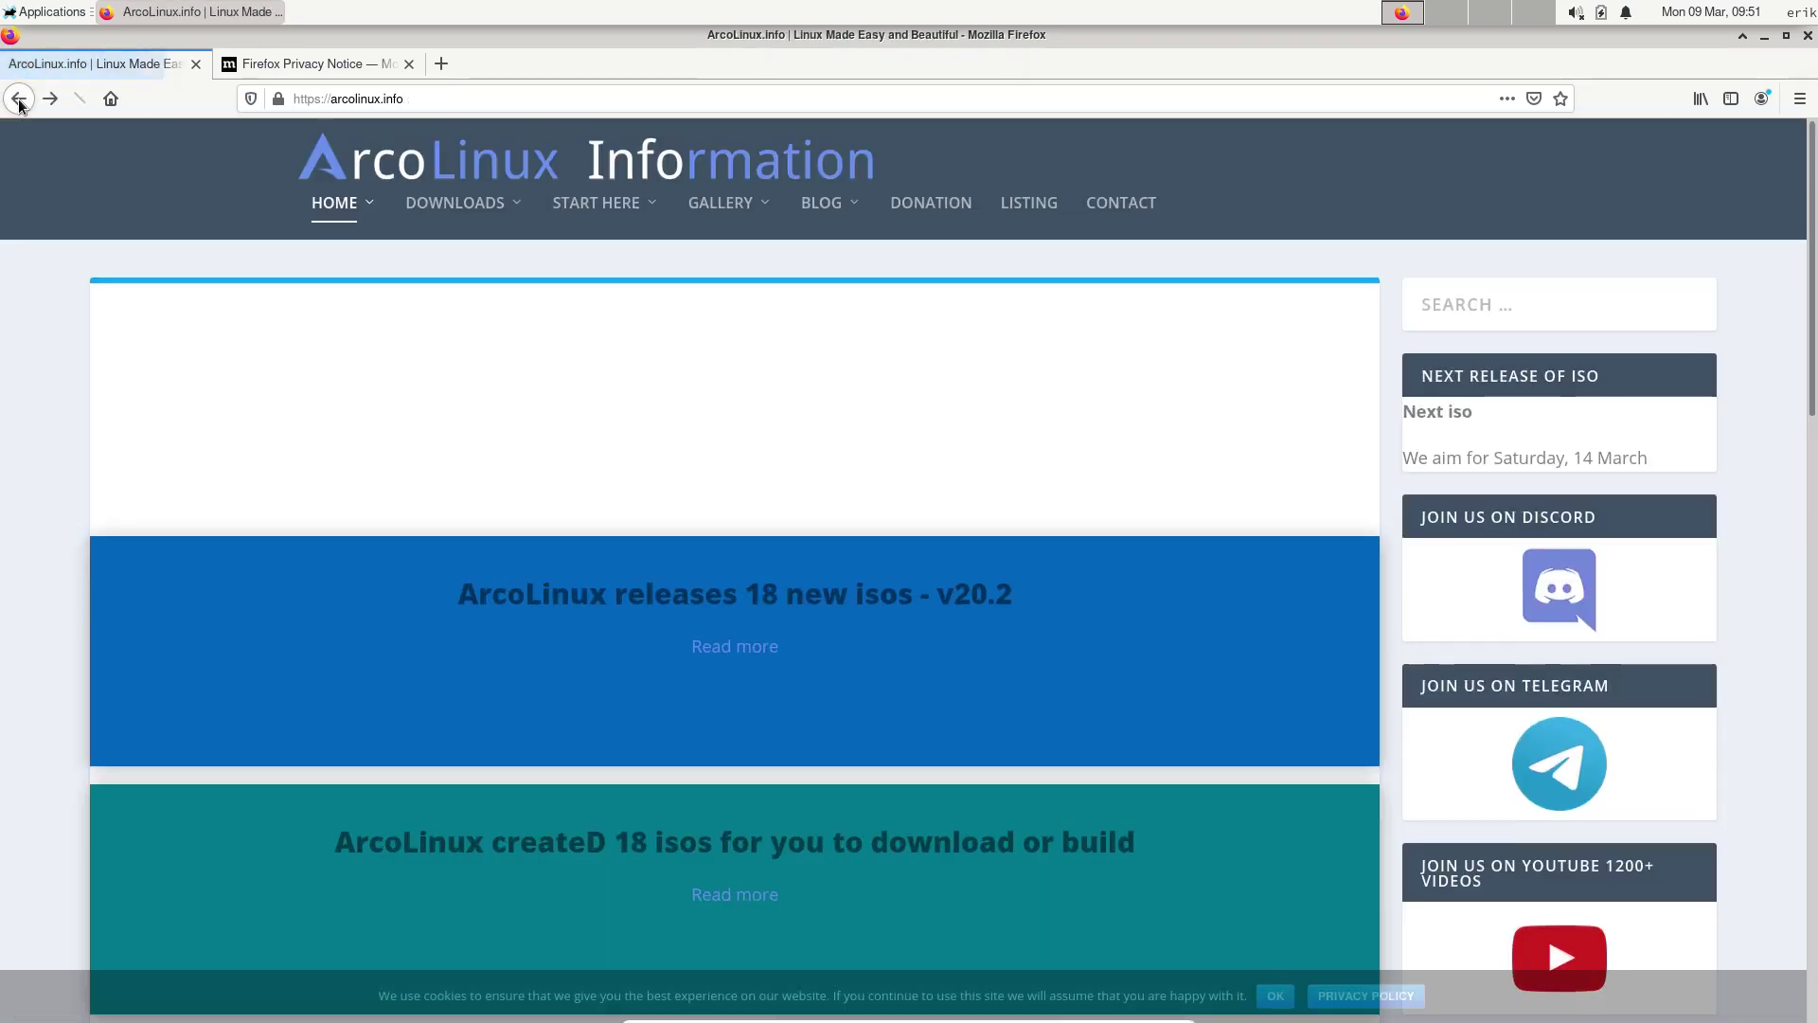
{"action": "mouse_move", "coordinate": [464, 203]}
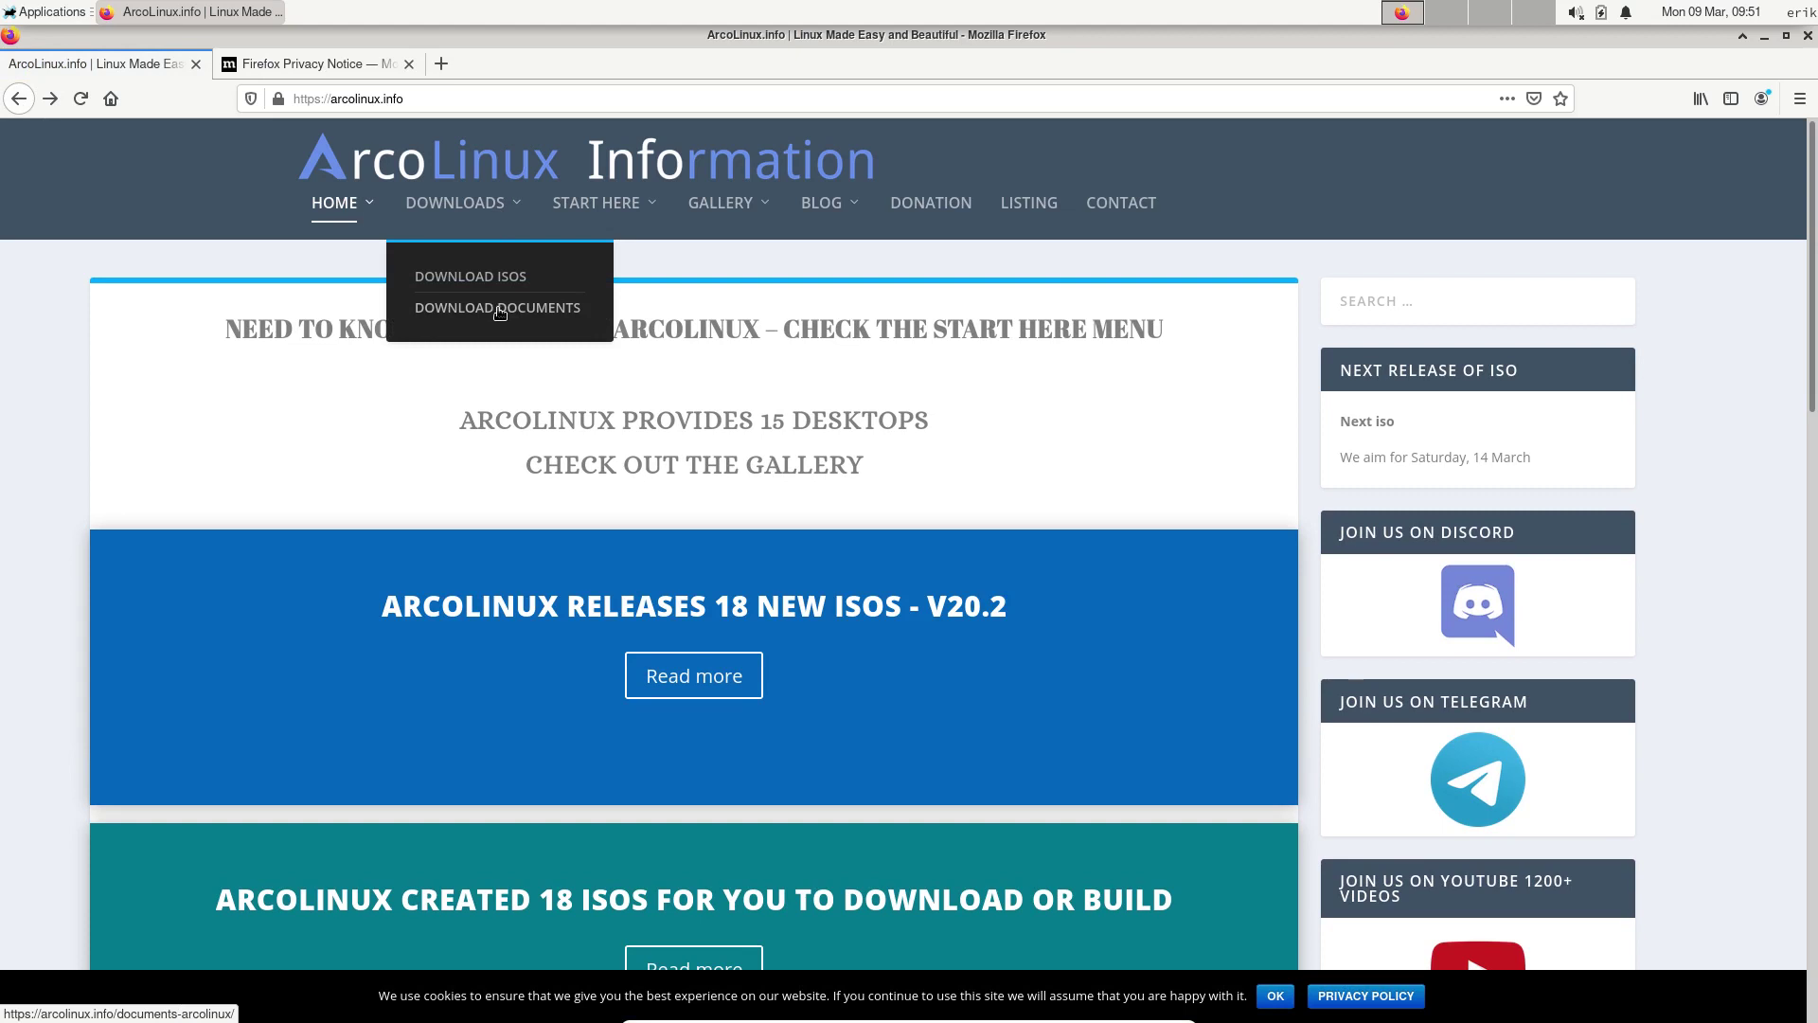
{"action": "left_click", "coordinate": [379, 98]}
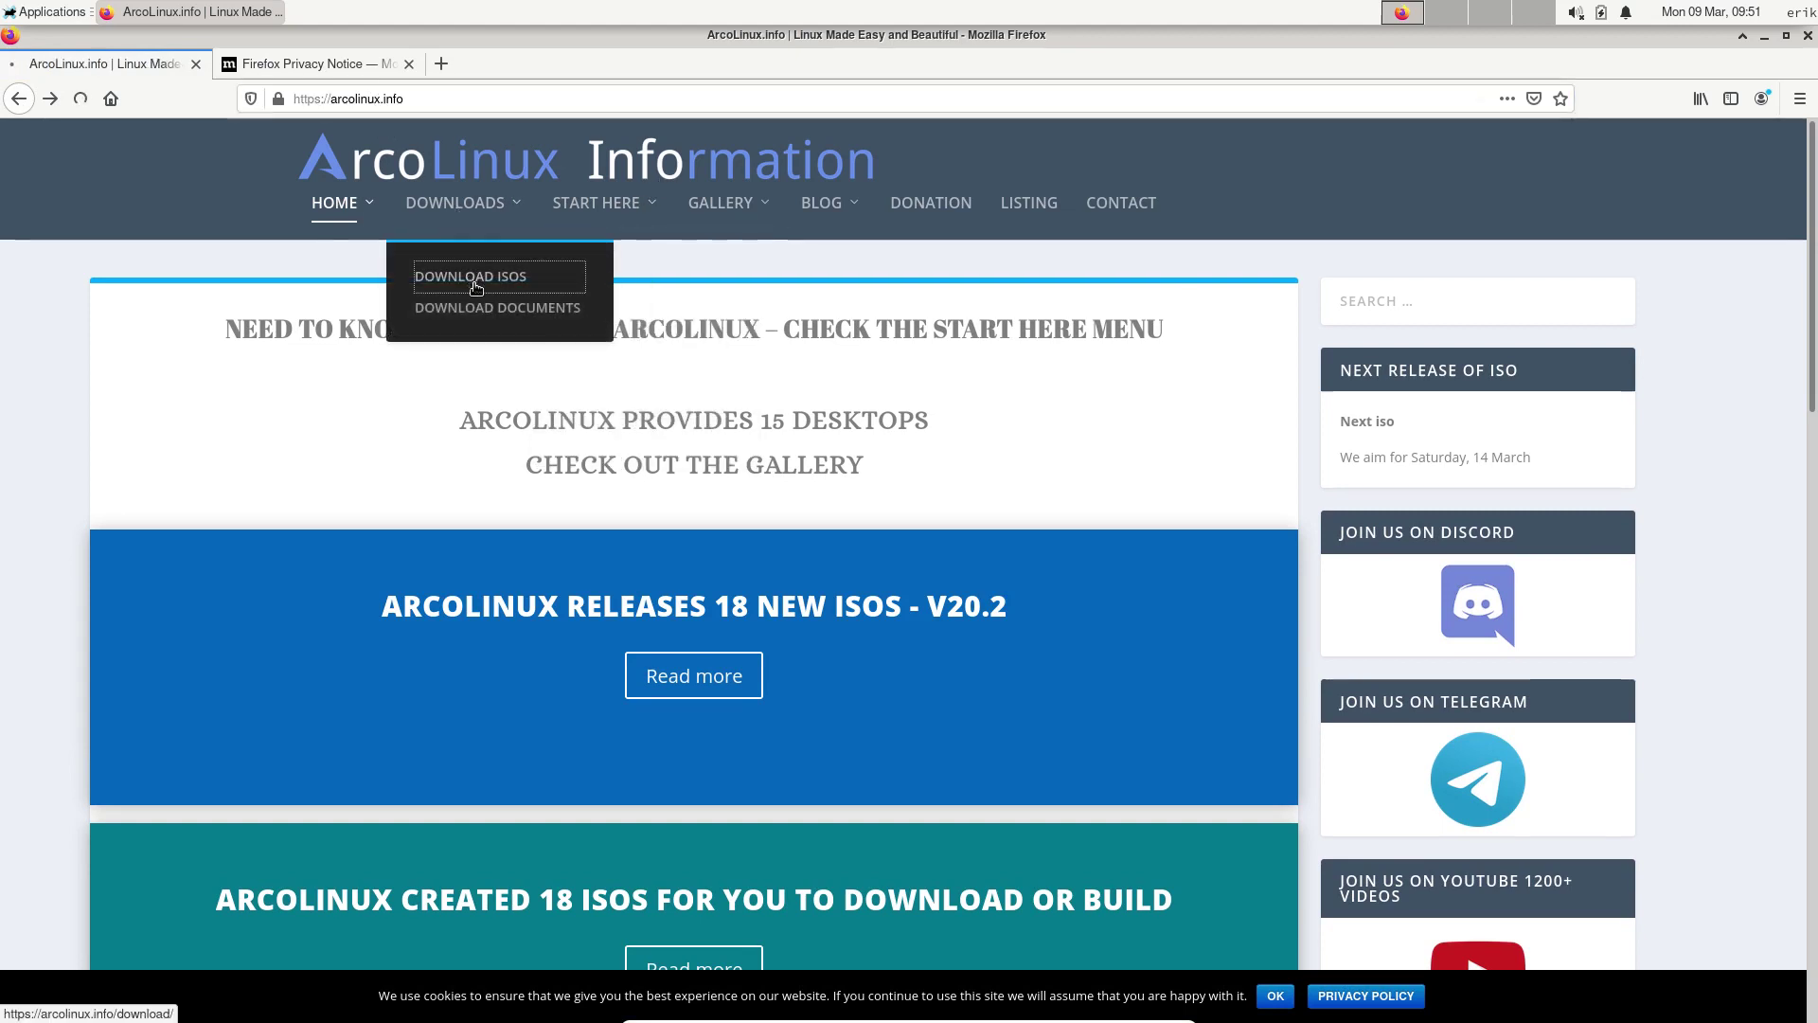
{"action": "left_click", "coordinate": [473, 281]}
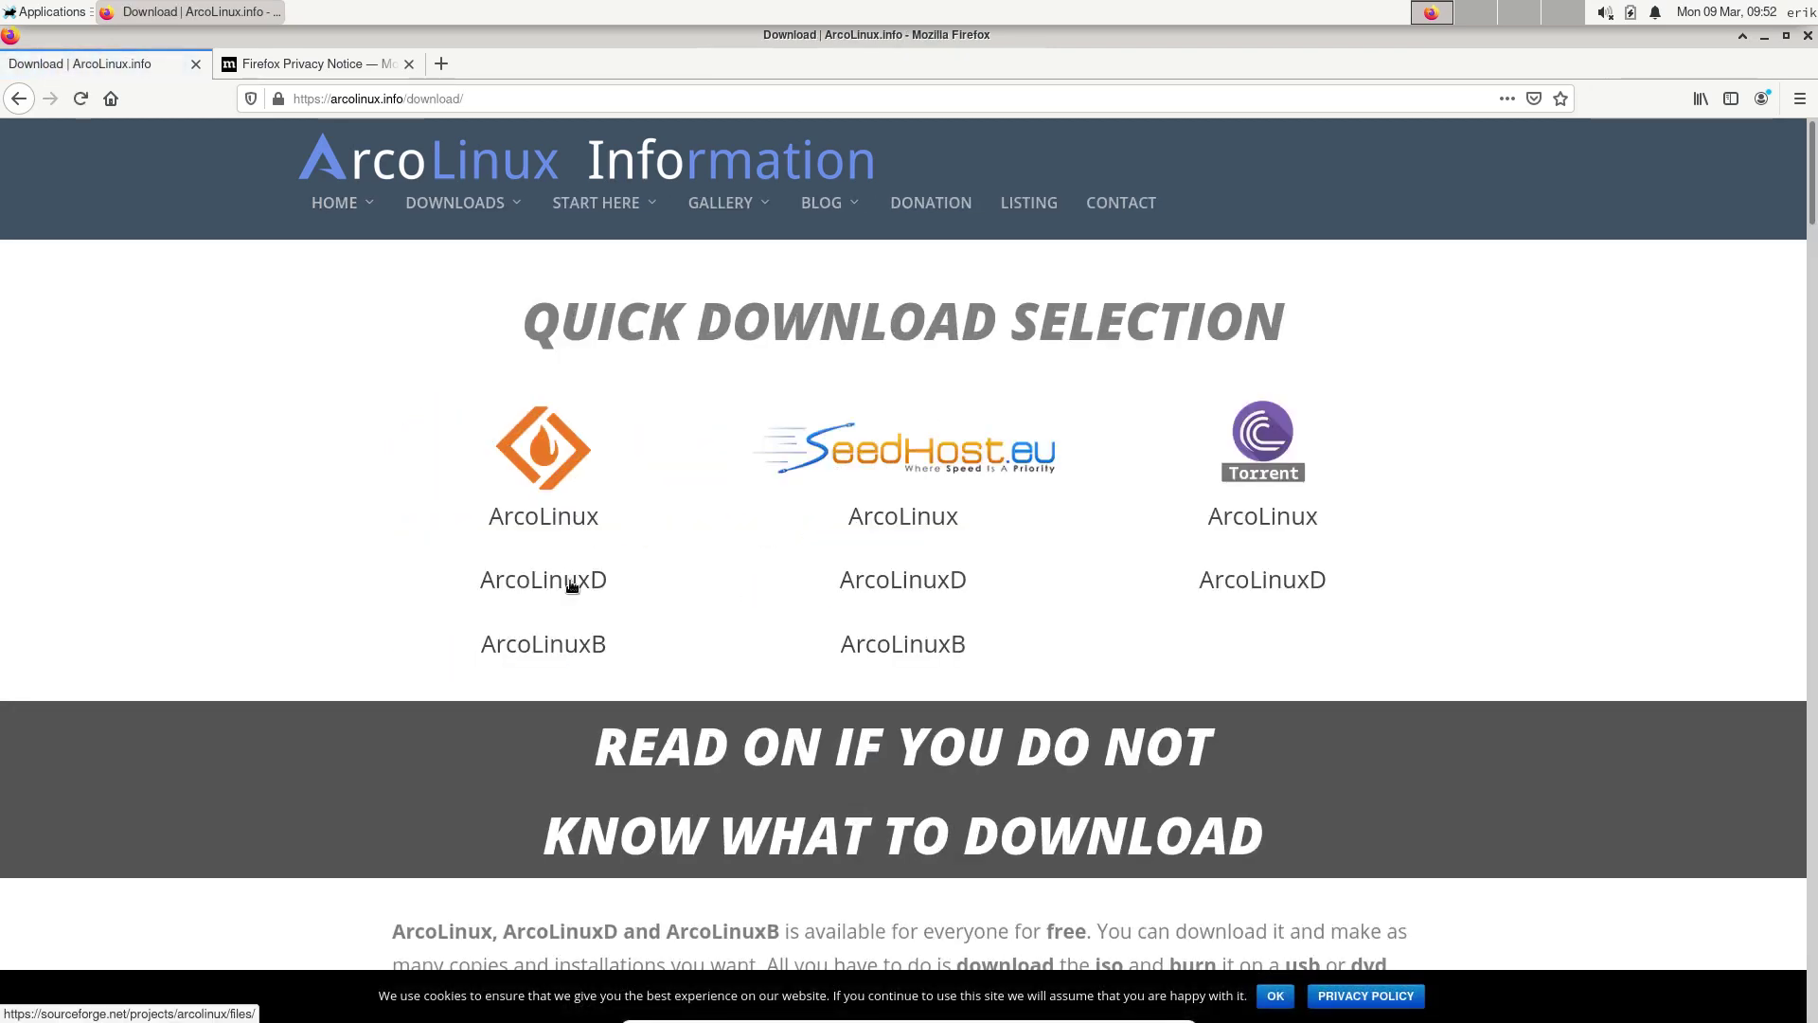
From the SeedHost mirror's /arcolinux/ listing, download arcolinux-spices-git-20.3-6-any.pkg.tar.zst from arcolinux_repo_testing/x86_64
{"action": "left_click", "coordinate": [926, 519]}
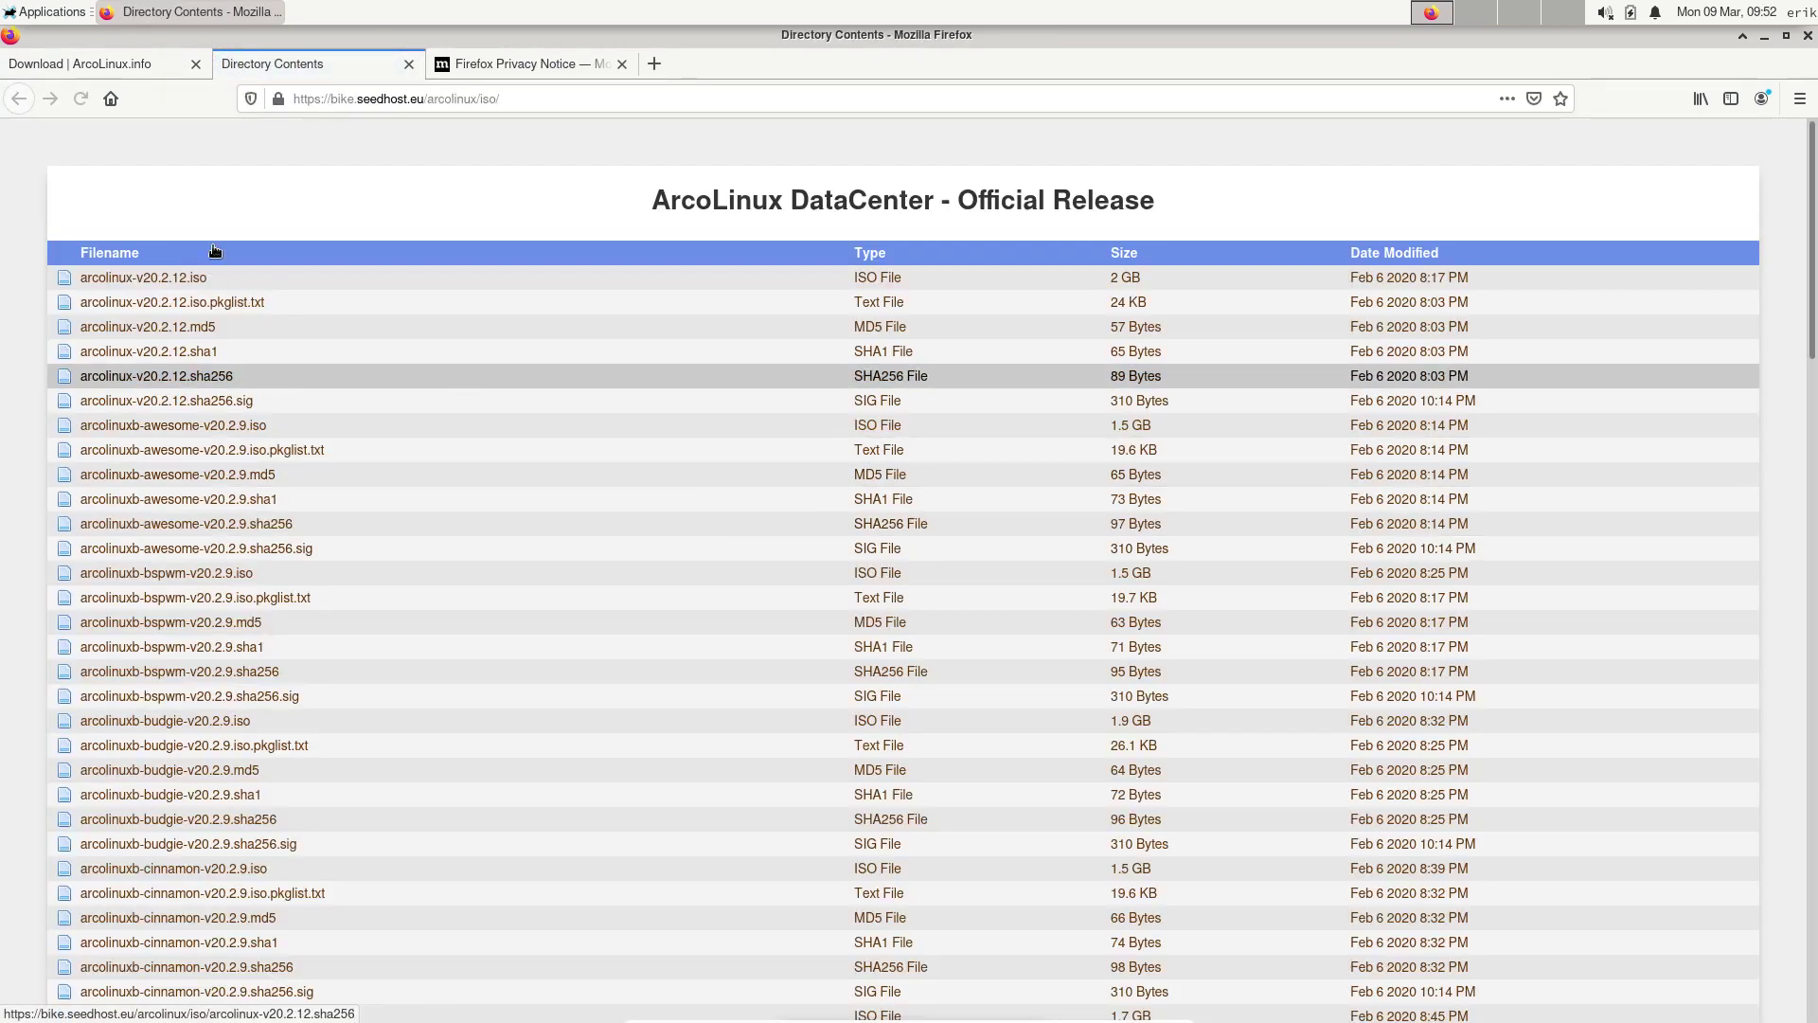
{"action": "left_click", "coordinate": [469, 100]}
{"action": "key", "text": "End"}
{"action": "key", "text": "BackSpace"}
{"action": "key", "text": "BackSpace"}
{"action": "key", "text": "BackSpace"}
{"action": "key", "text": "BackSpace"}
{"action": "key", "text": "Return"}
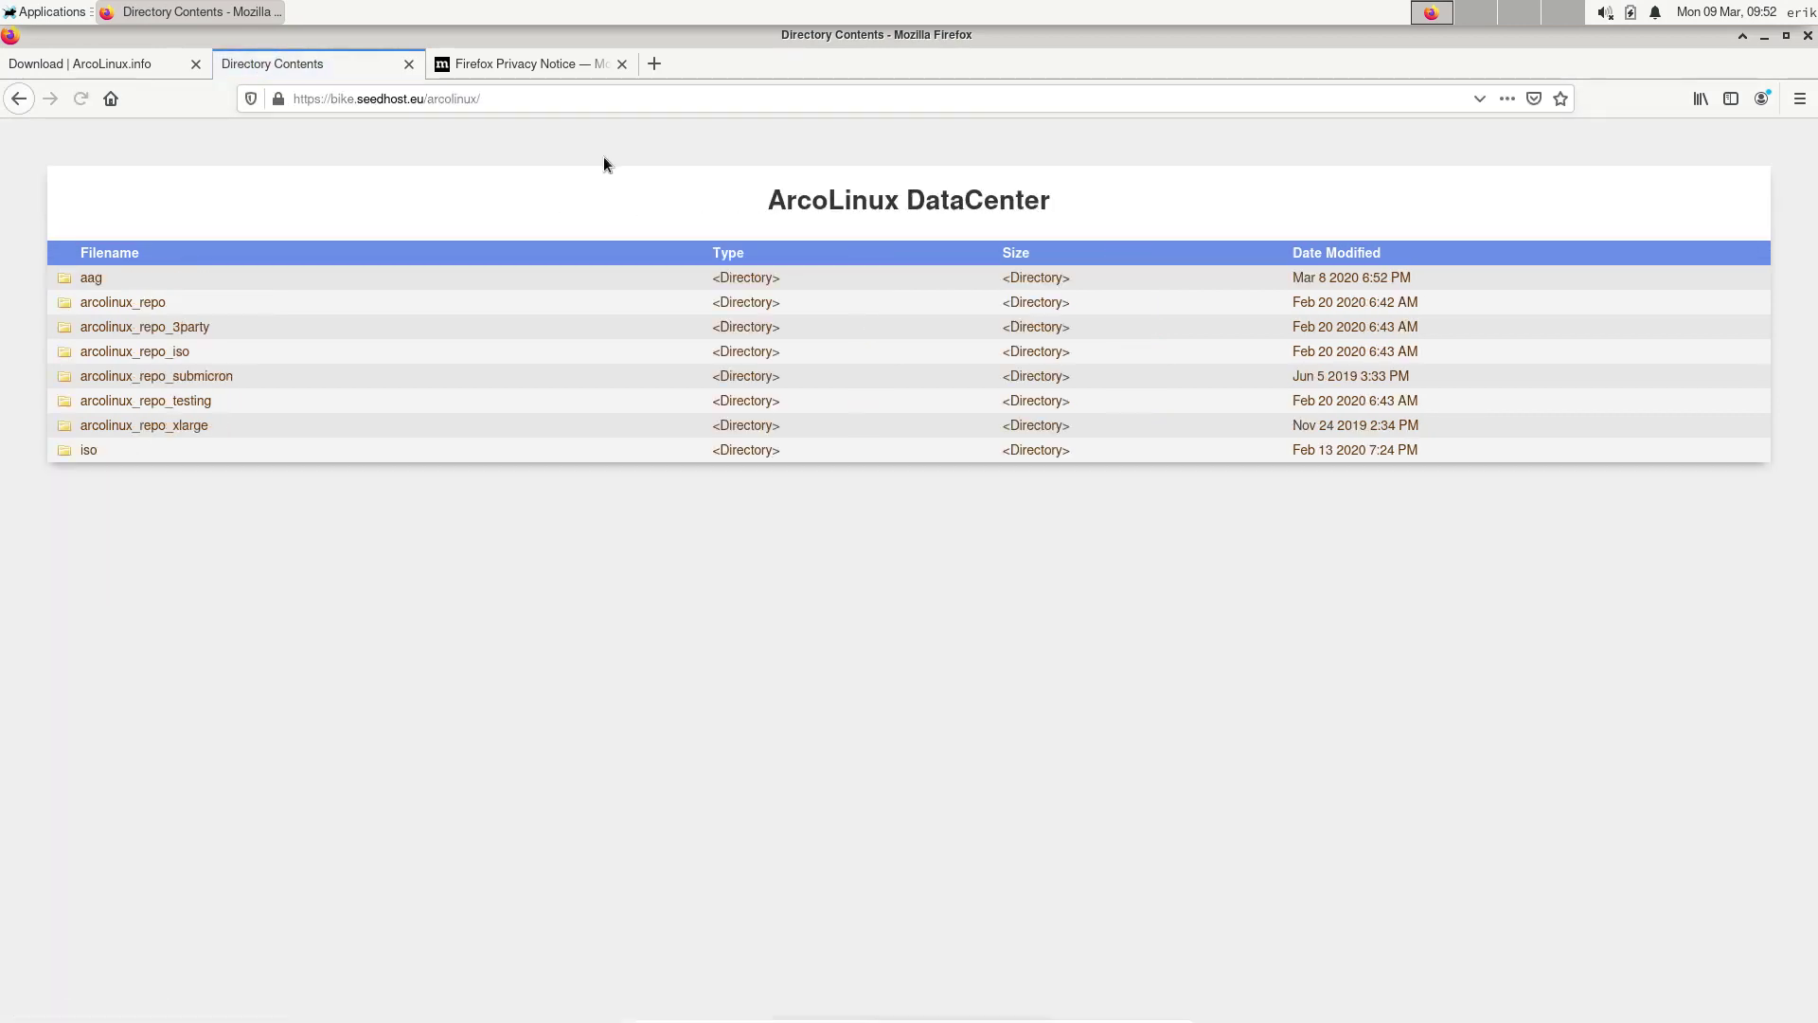
{"action": "left_click", "coordinate": [199, 401]}
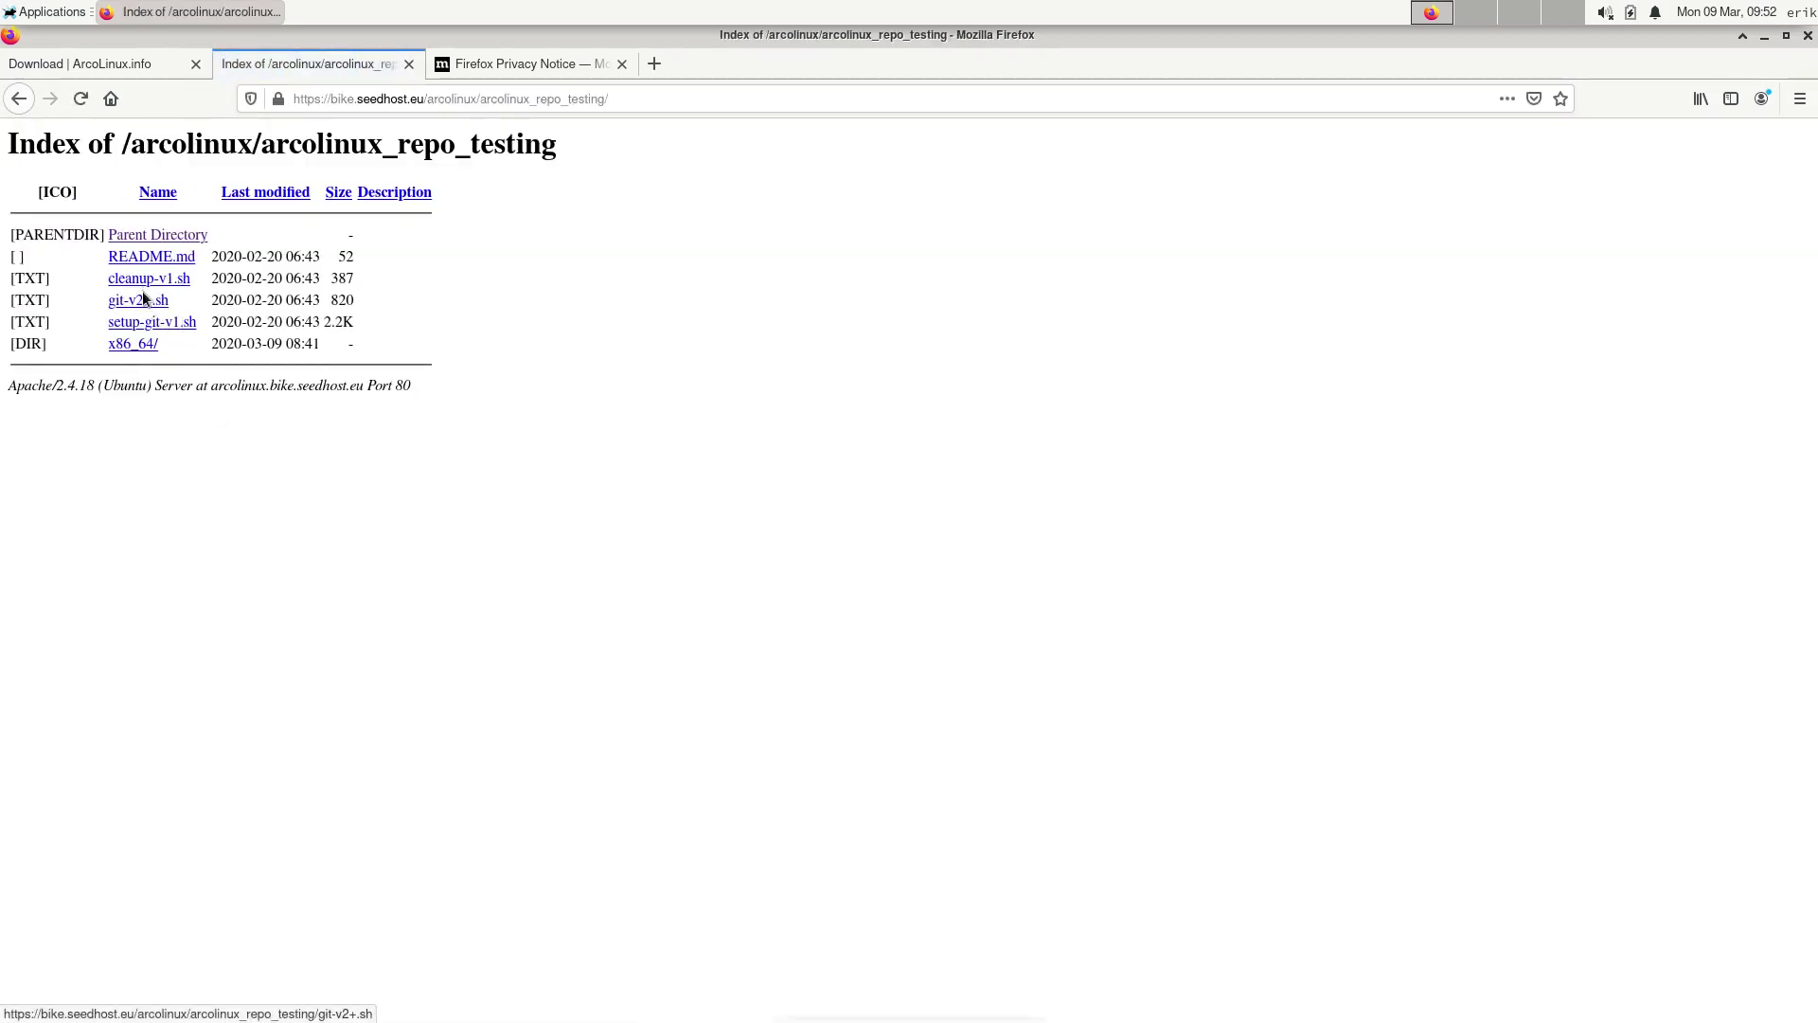
{"action": "left_click", "coordinate": [133, 343]}
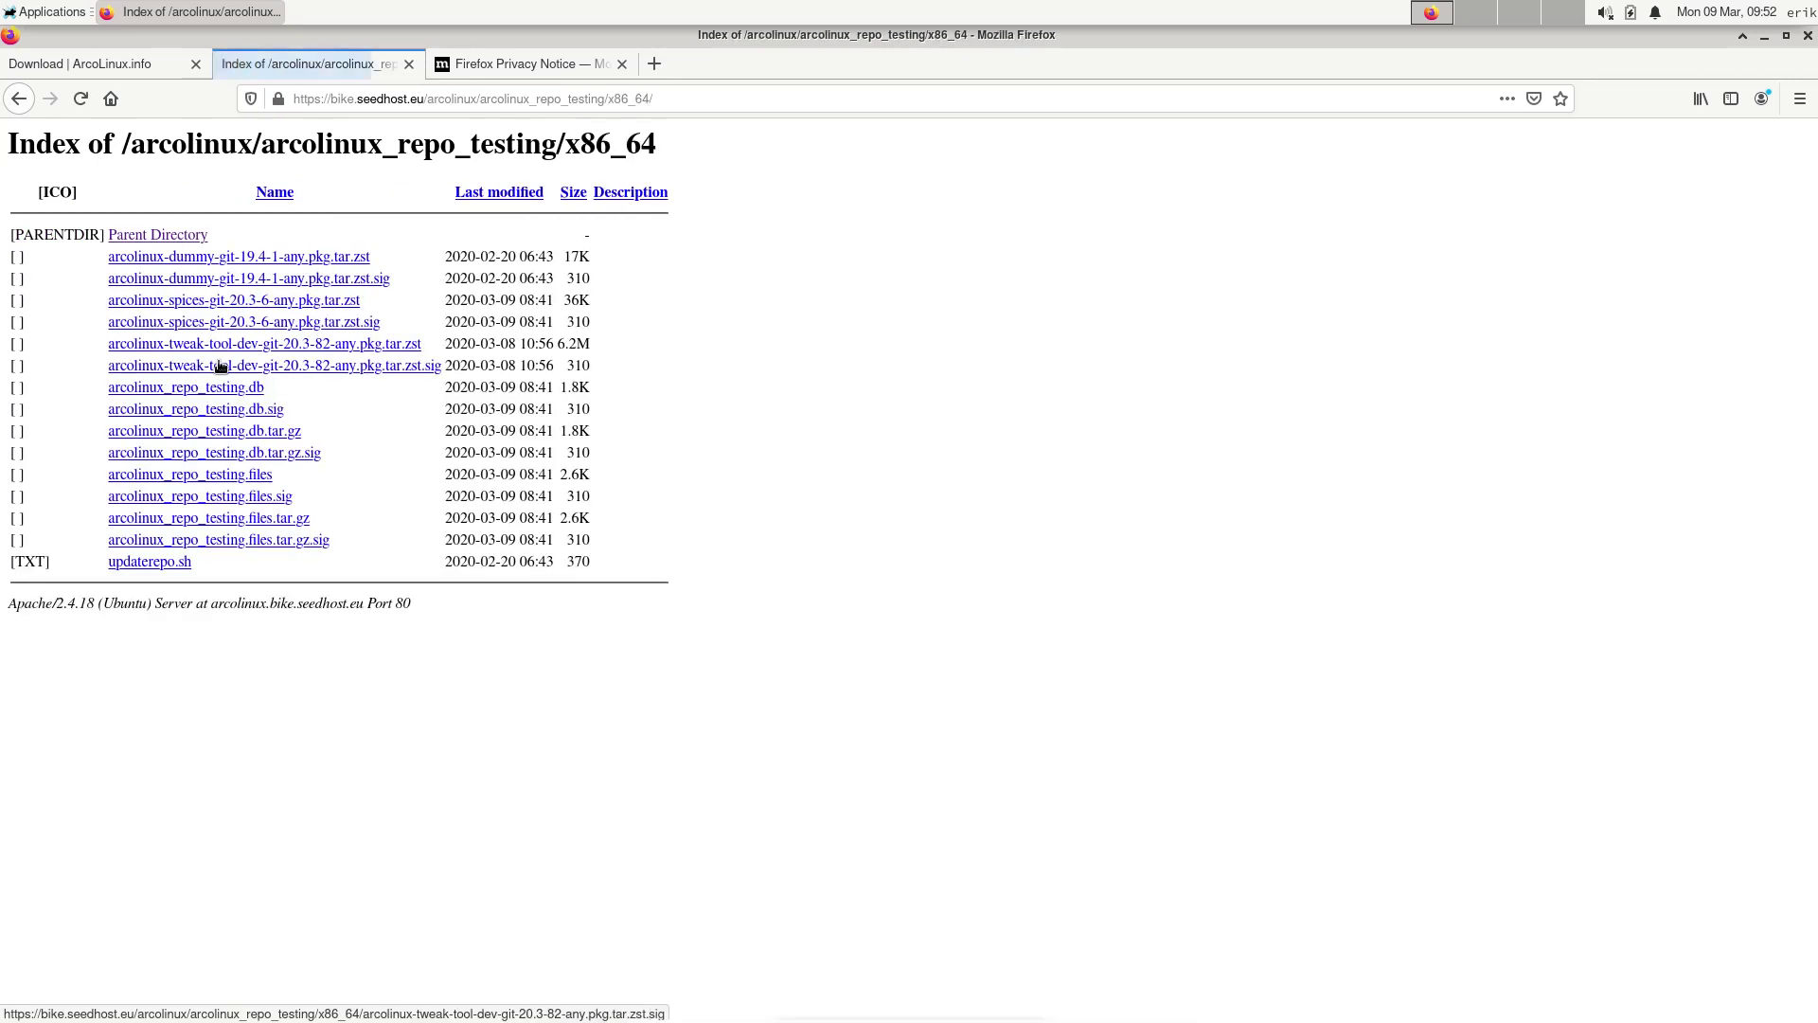
{"action": "left_click", "coordinate": [237, 303]}
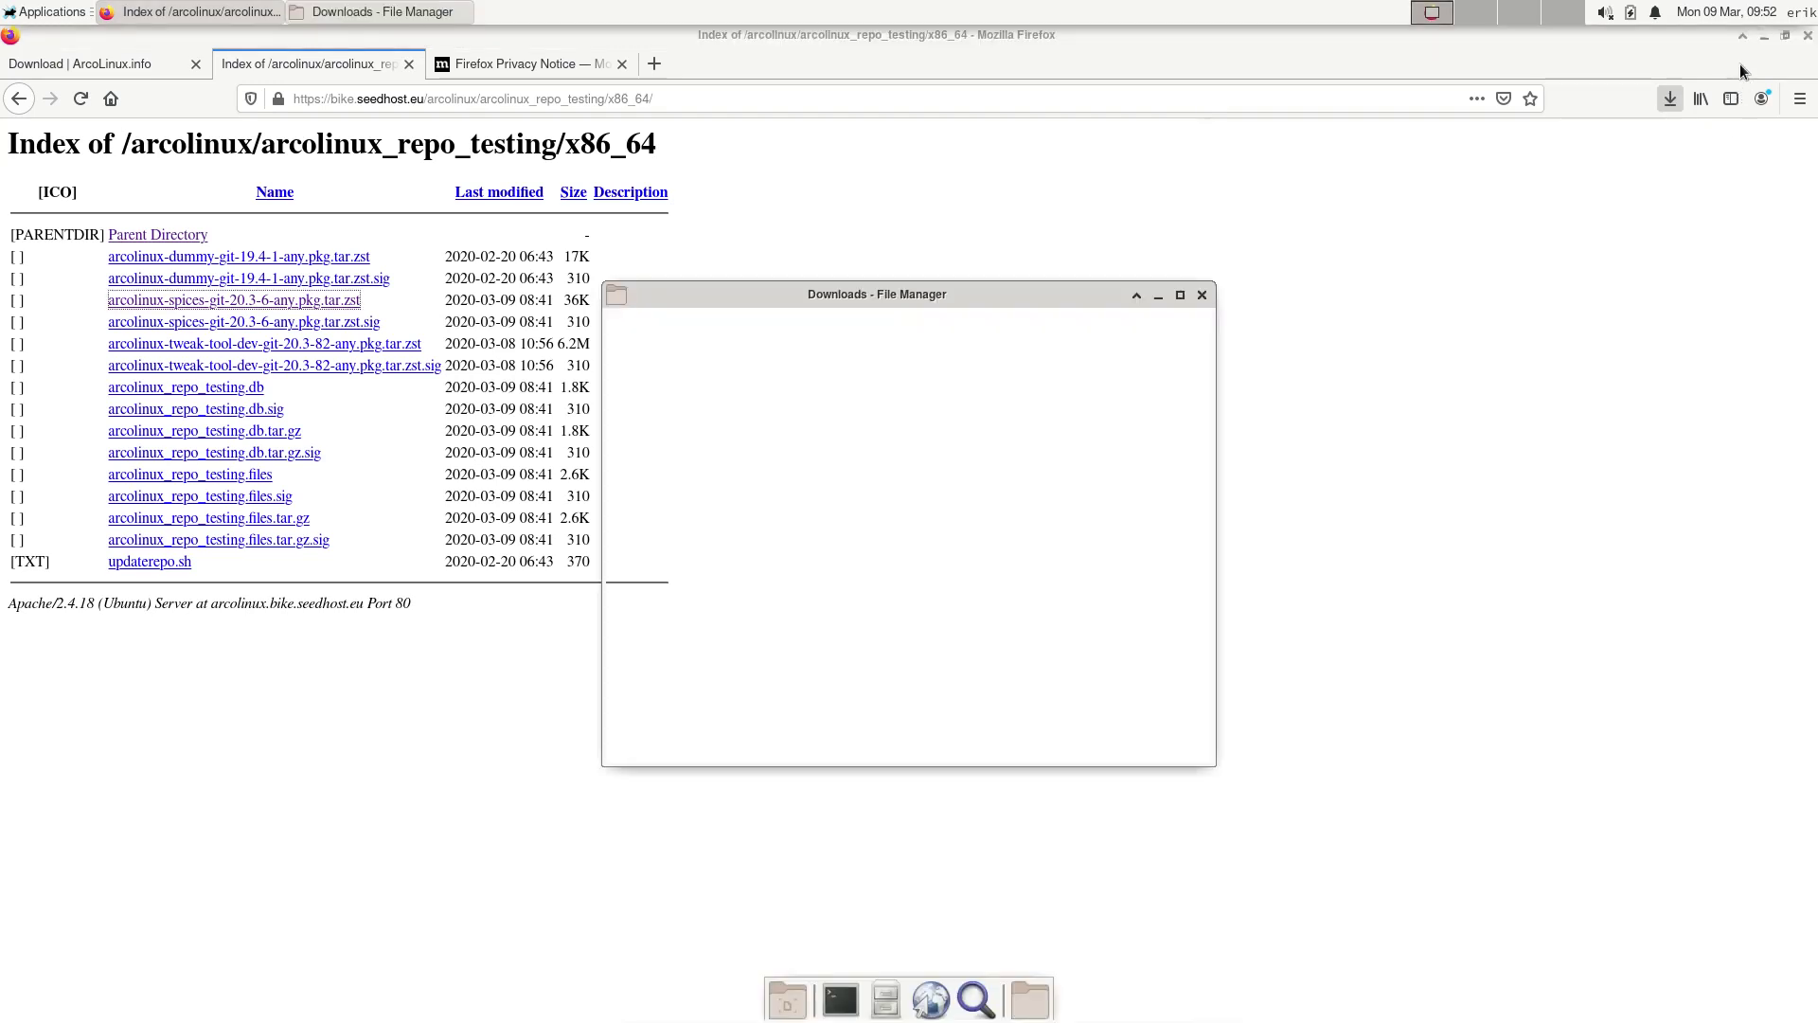
Open a terminal in the Downloads folder and place it beside the file manager
{"action": "right_click", "coordinate": [934, 446]}
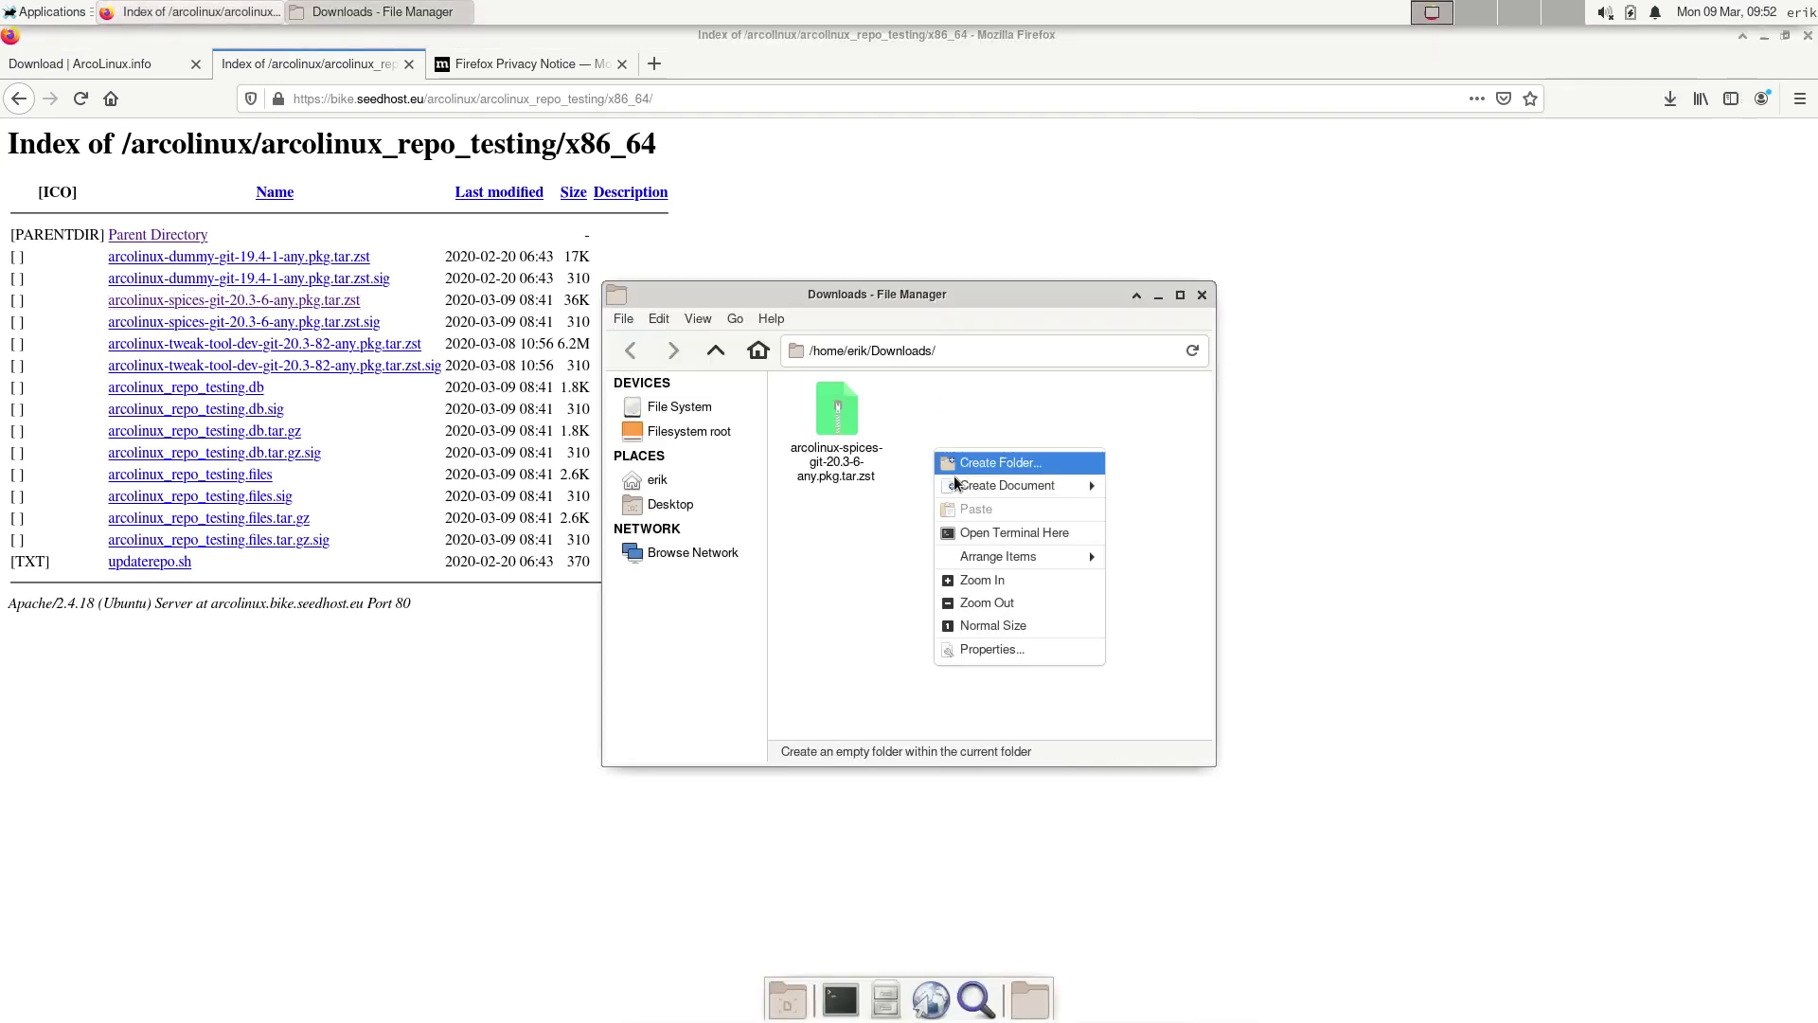
{"action": "left_click", "coordinate": [1034, 536]}
{"action": "type", "text": "sudo pacman -S"}
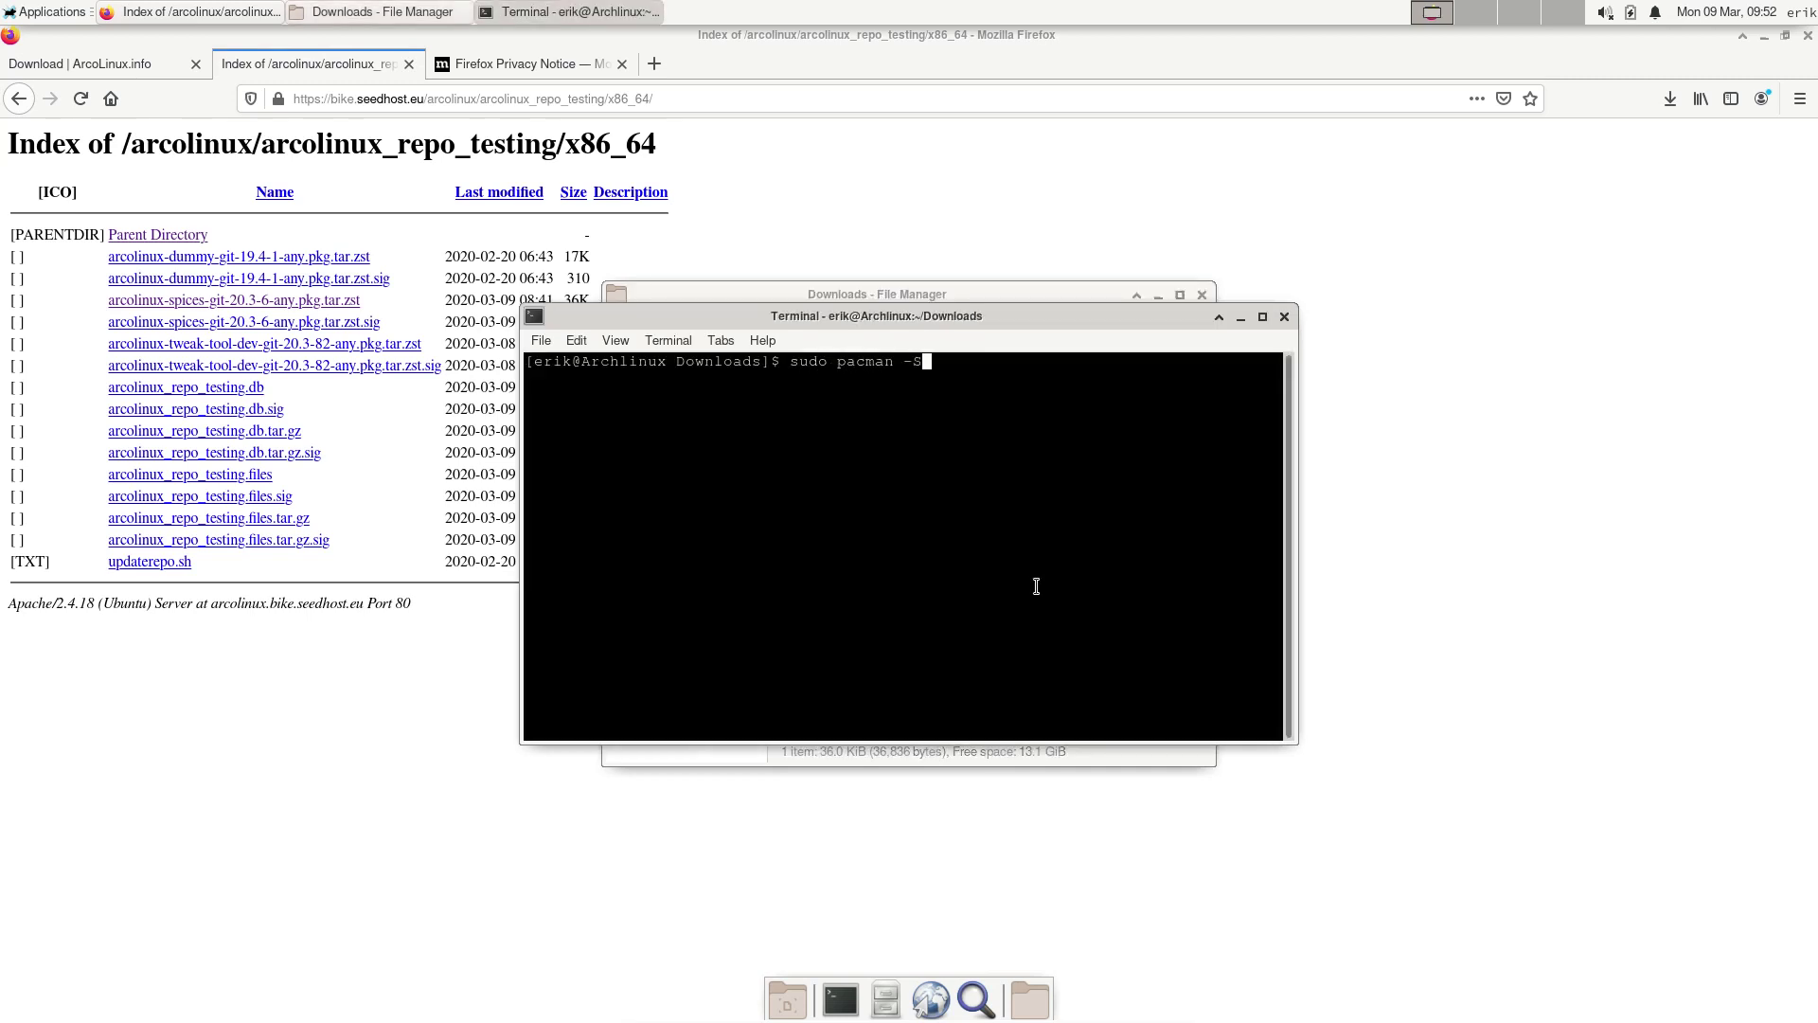
{"action": "key", "text": "BackSpace"}
{"action": "type", "text": "U"}
{"action": "left_click_drag", "start_coordinate": [1036, 308], "coordinate": [1243, 502]}
{"action": "left_click_drag", "start_coordinate": [828, 294], "coordinate": [351, 276]}
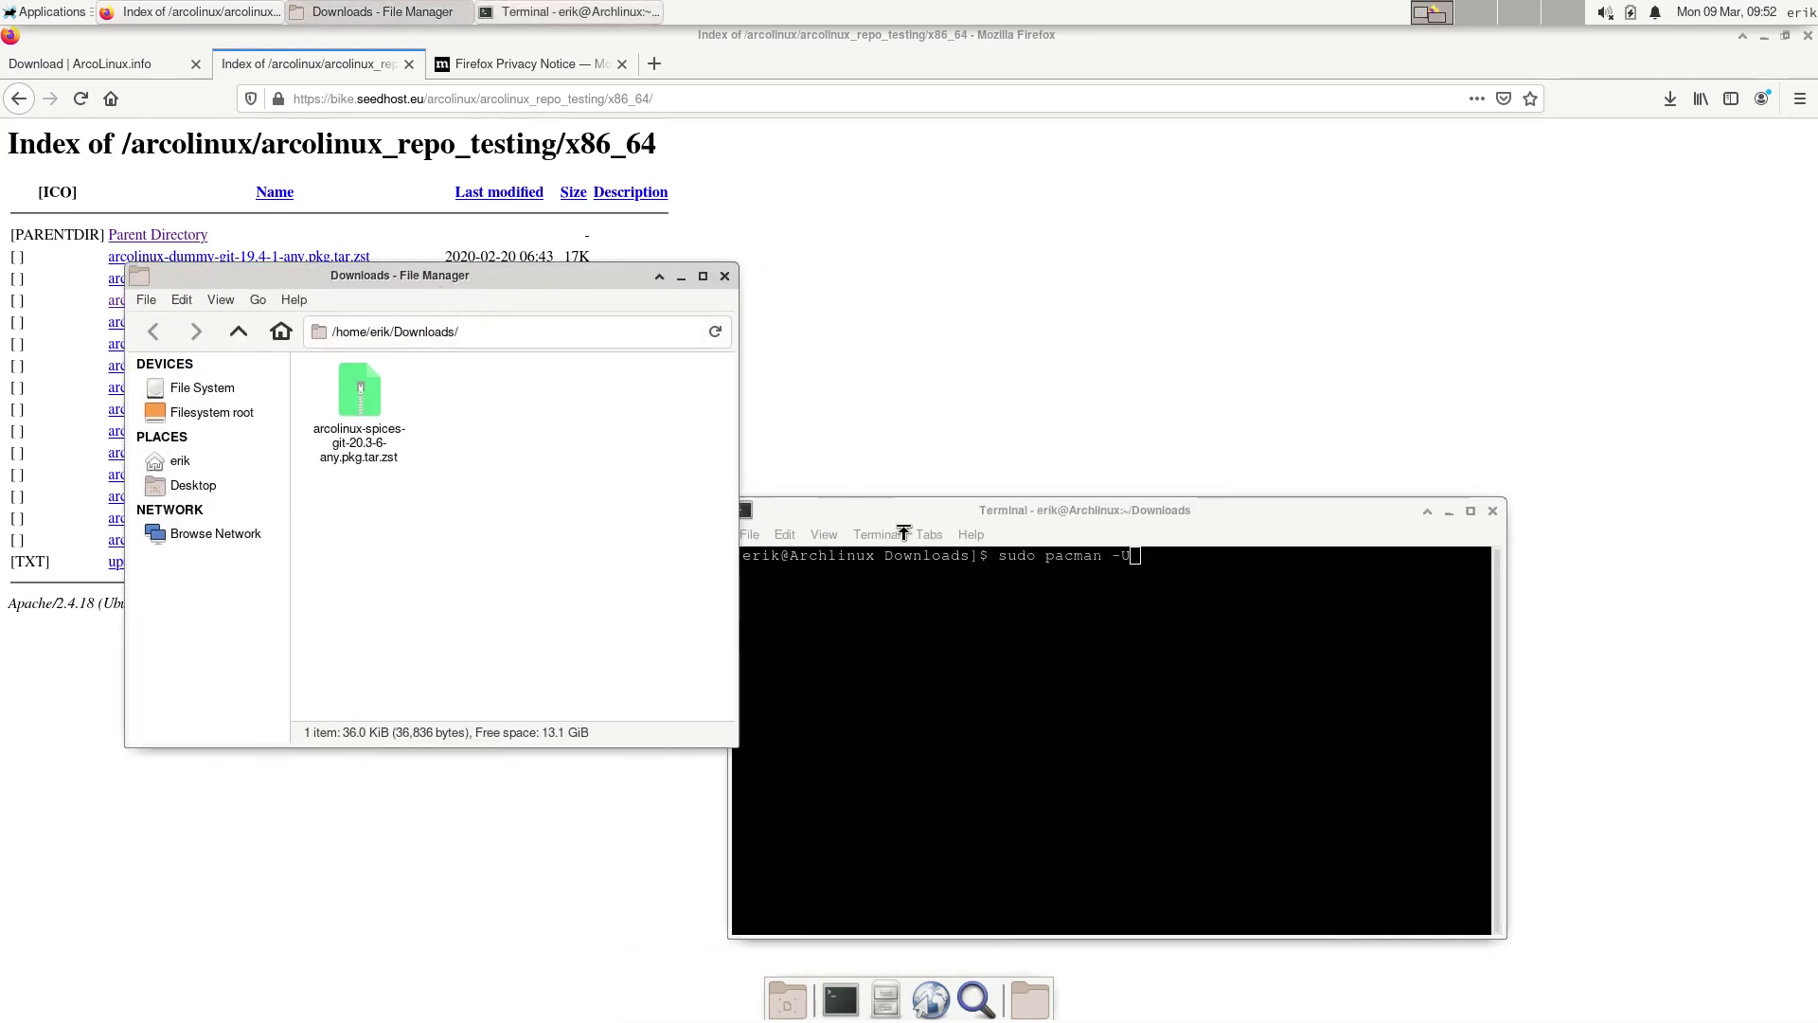
{"action": "left_click_drag", "start_coordinate": [922, 514], "coordinate": [966, 366]}
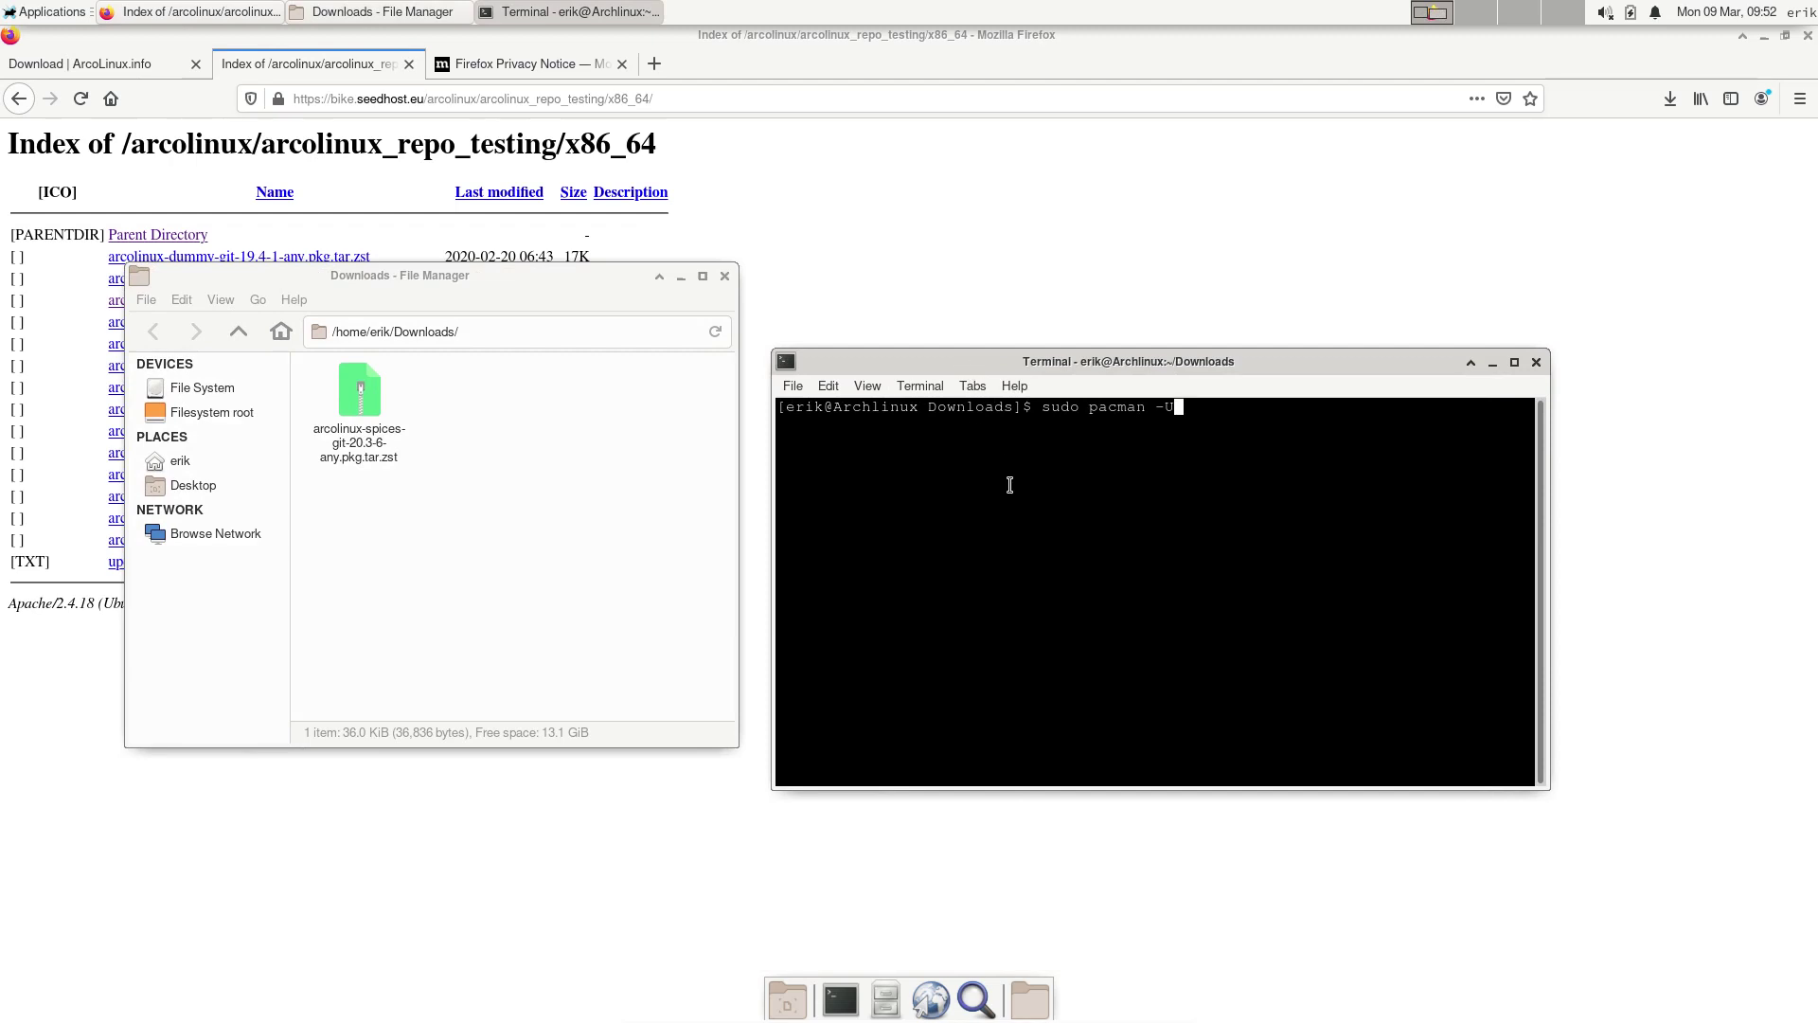
Install arcolinux-spices-git-20.3-6-any.pkg.tar.zst with sudo pacman -U, authenticating and confirming
{"action": "type", "text": "sudo pacman -U arcol"}
{"action": "key", "text": "Tab"}
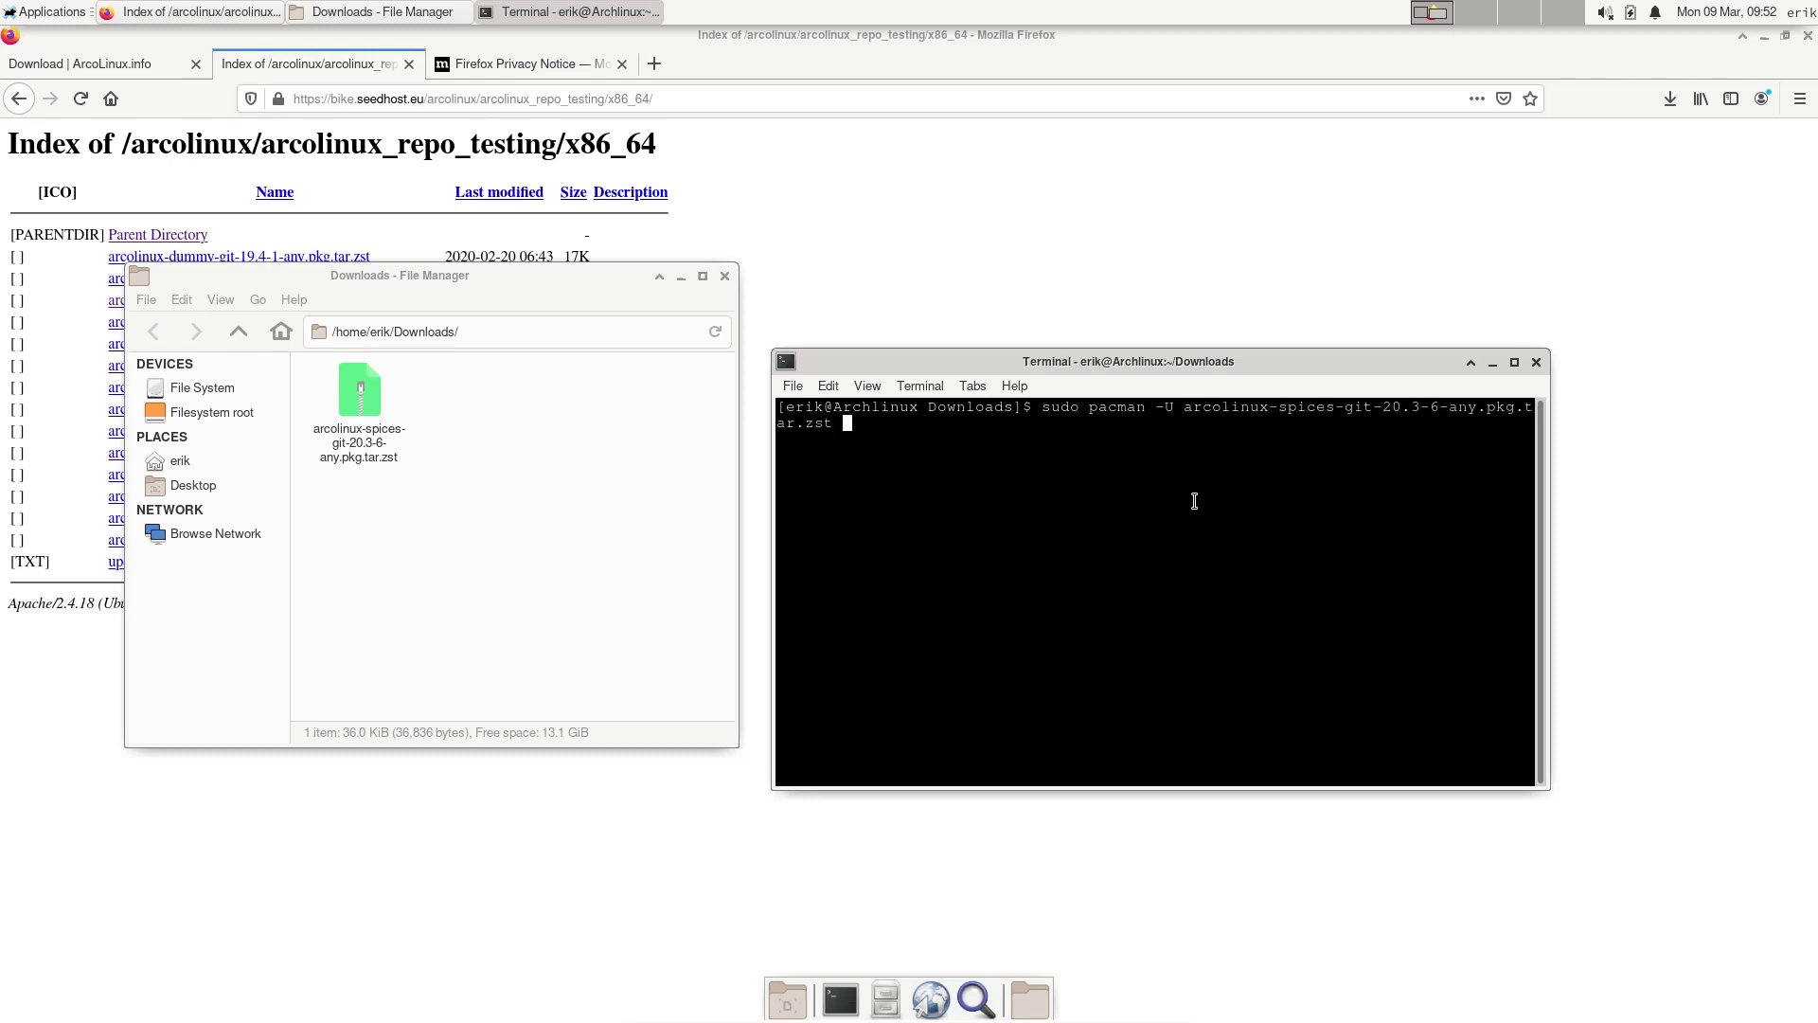
{"action": "key", "text": "Return"}
{"action": "key", "text": "Return"}
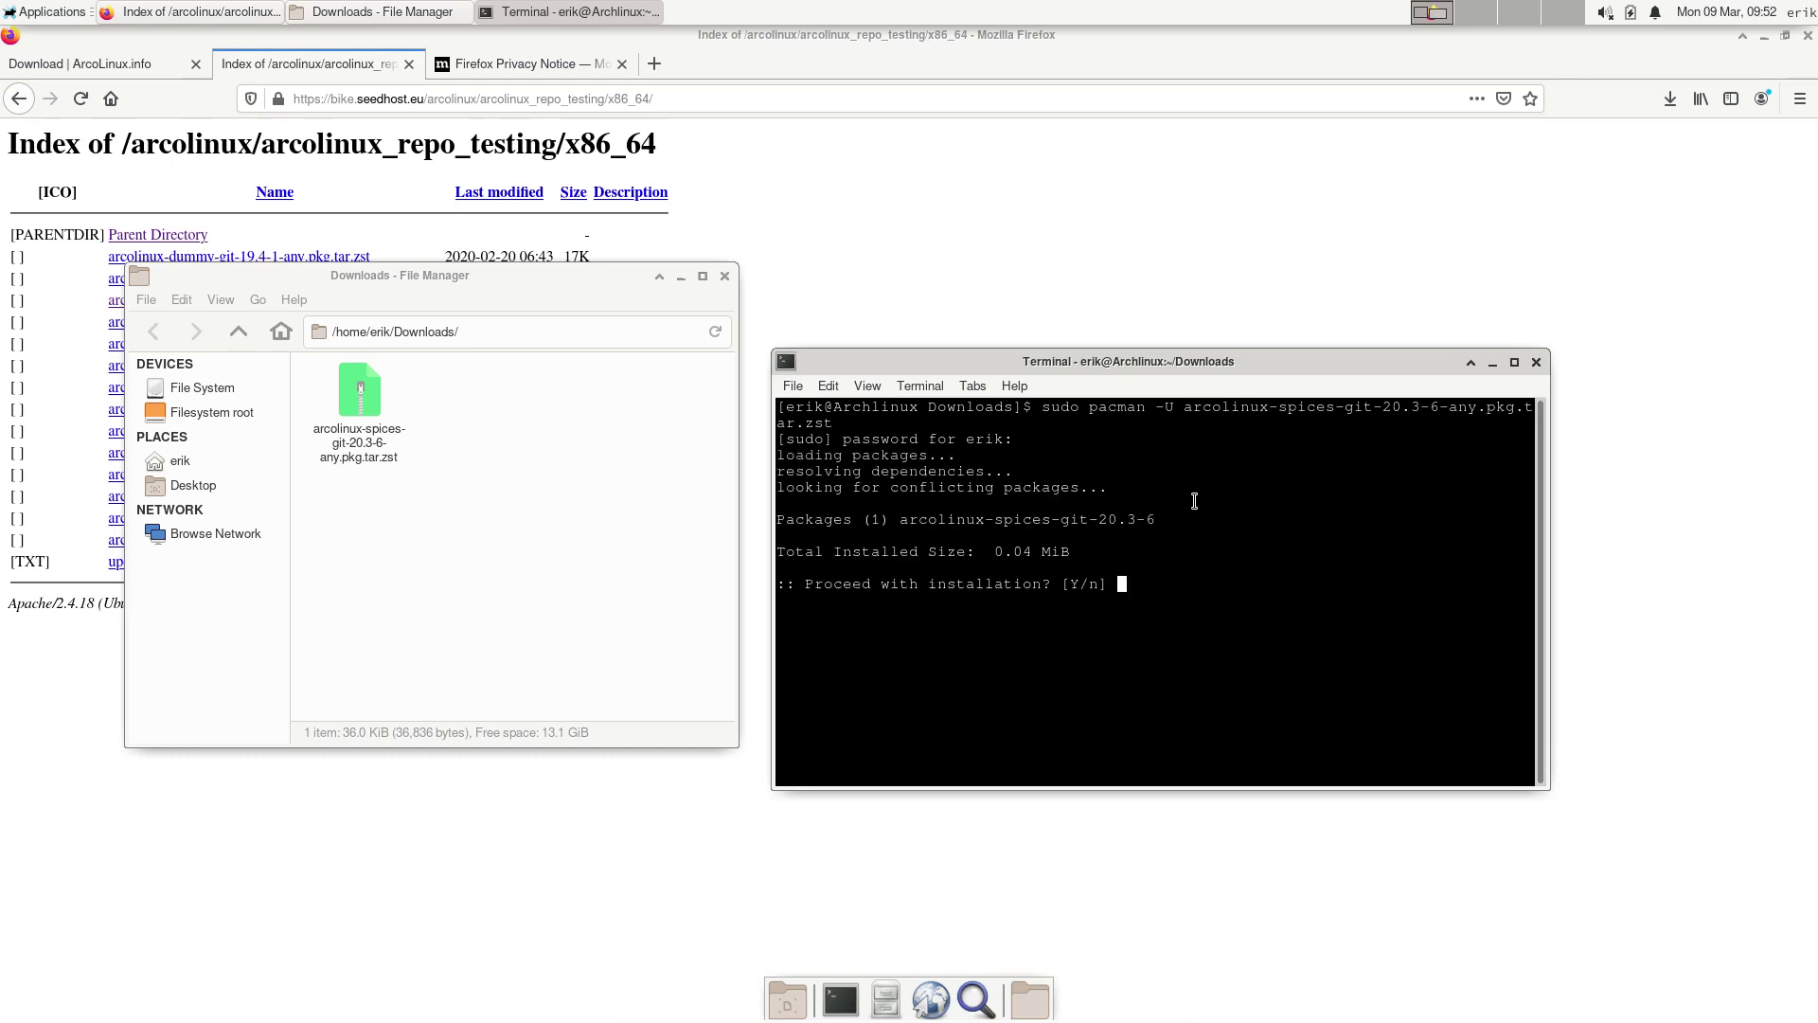
{"action": "key", "text": "Return"}
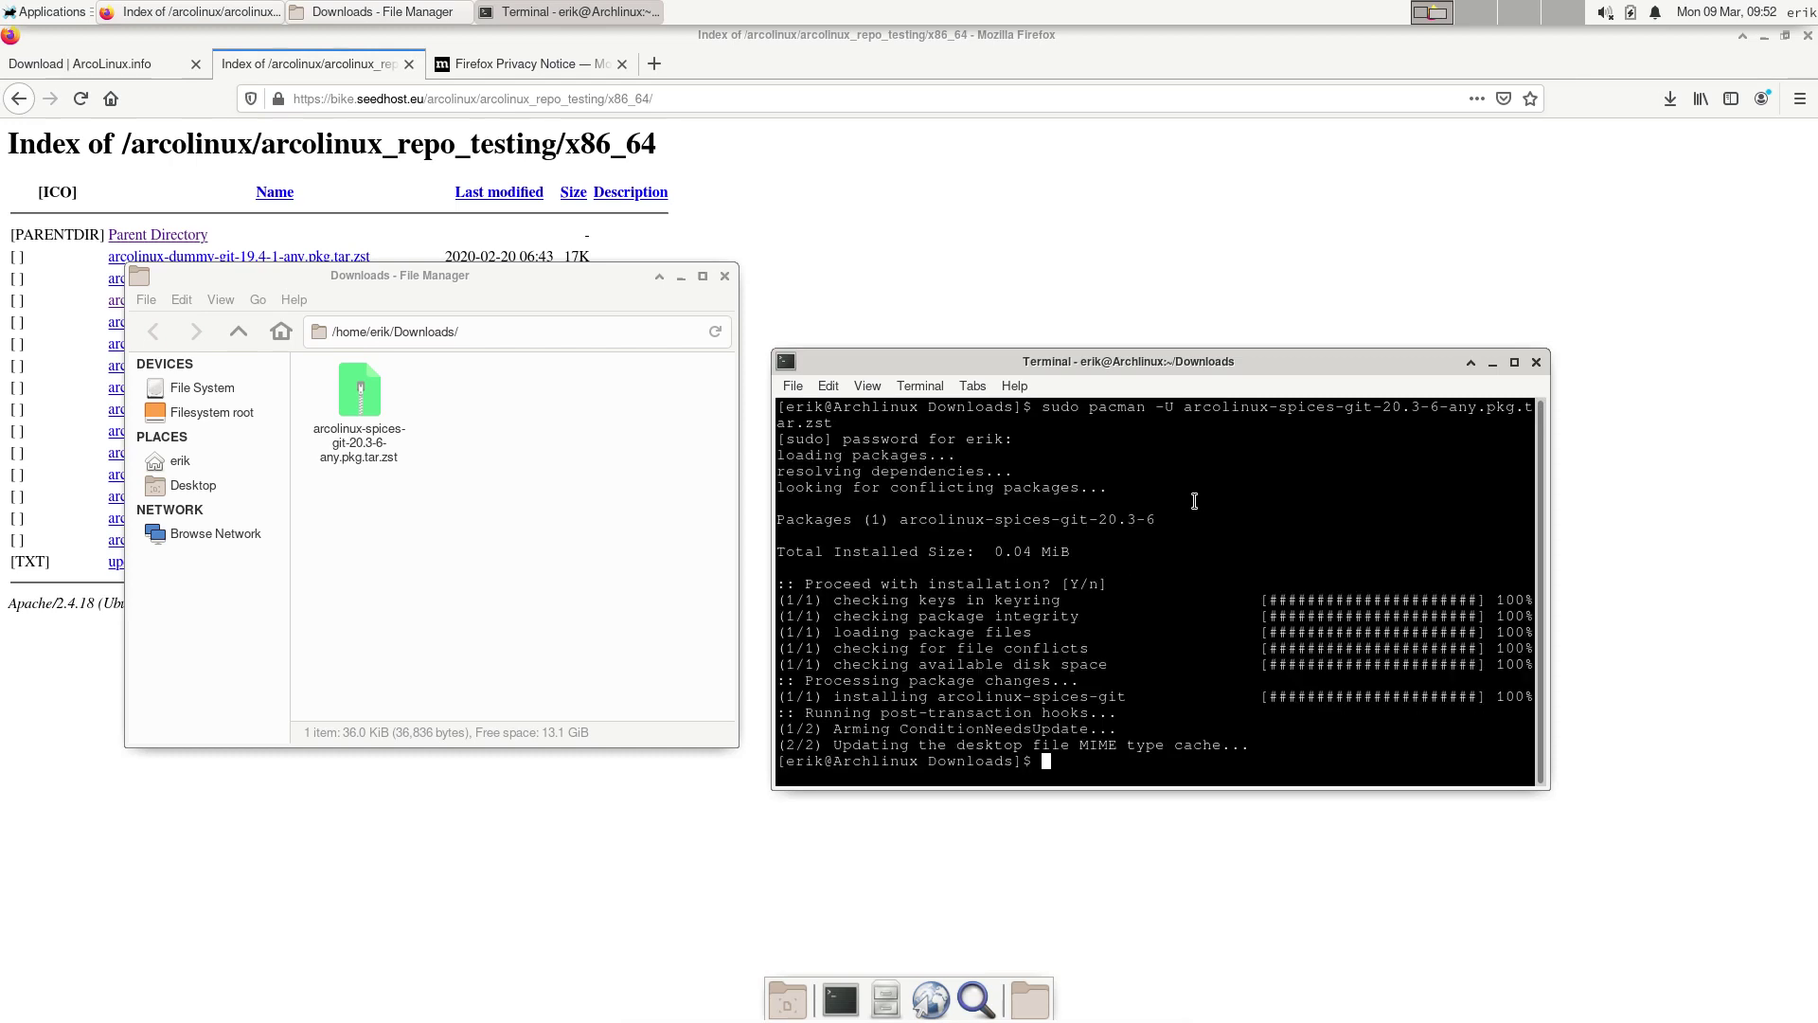
Close the finished terminal, minimise Firefox, and close the file manager
{"action": "left_click", "coordinate": [1535, 363]}
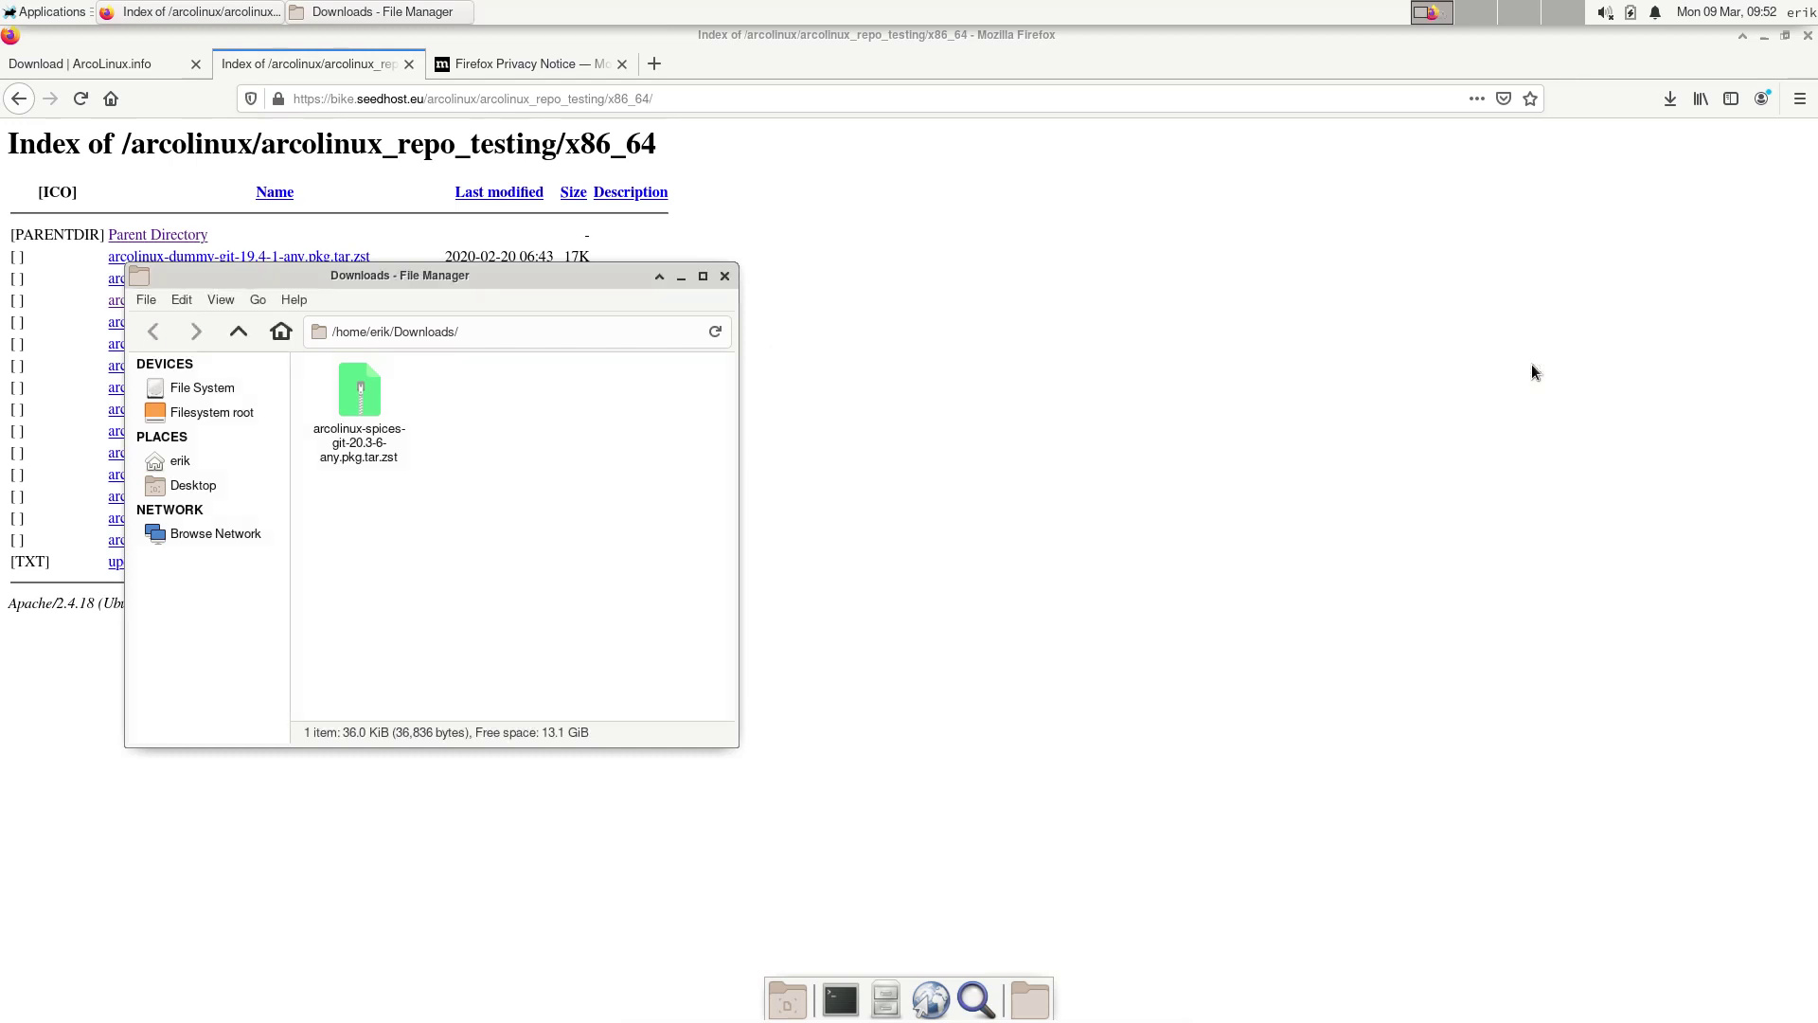
{"action": "left_click", "coordinate": [1106, 368]}
{"action": "left_click", "coordinate": [1768, 36]}
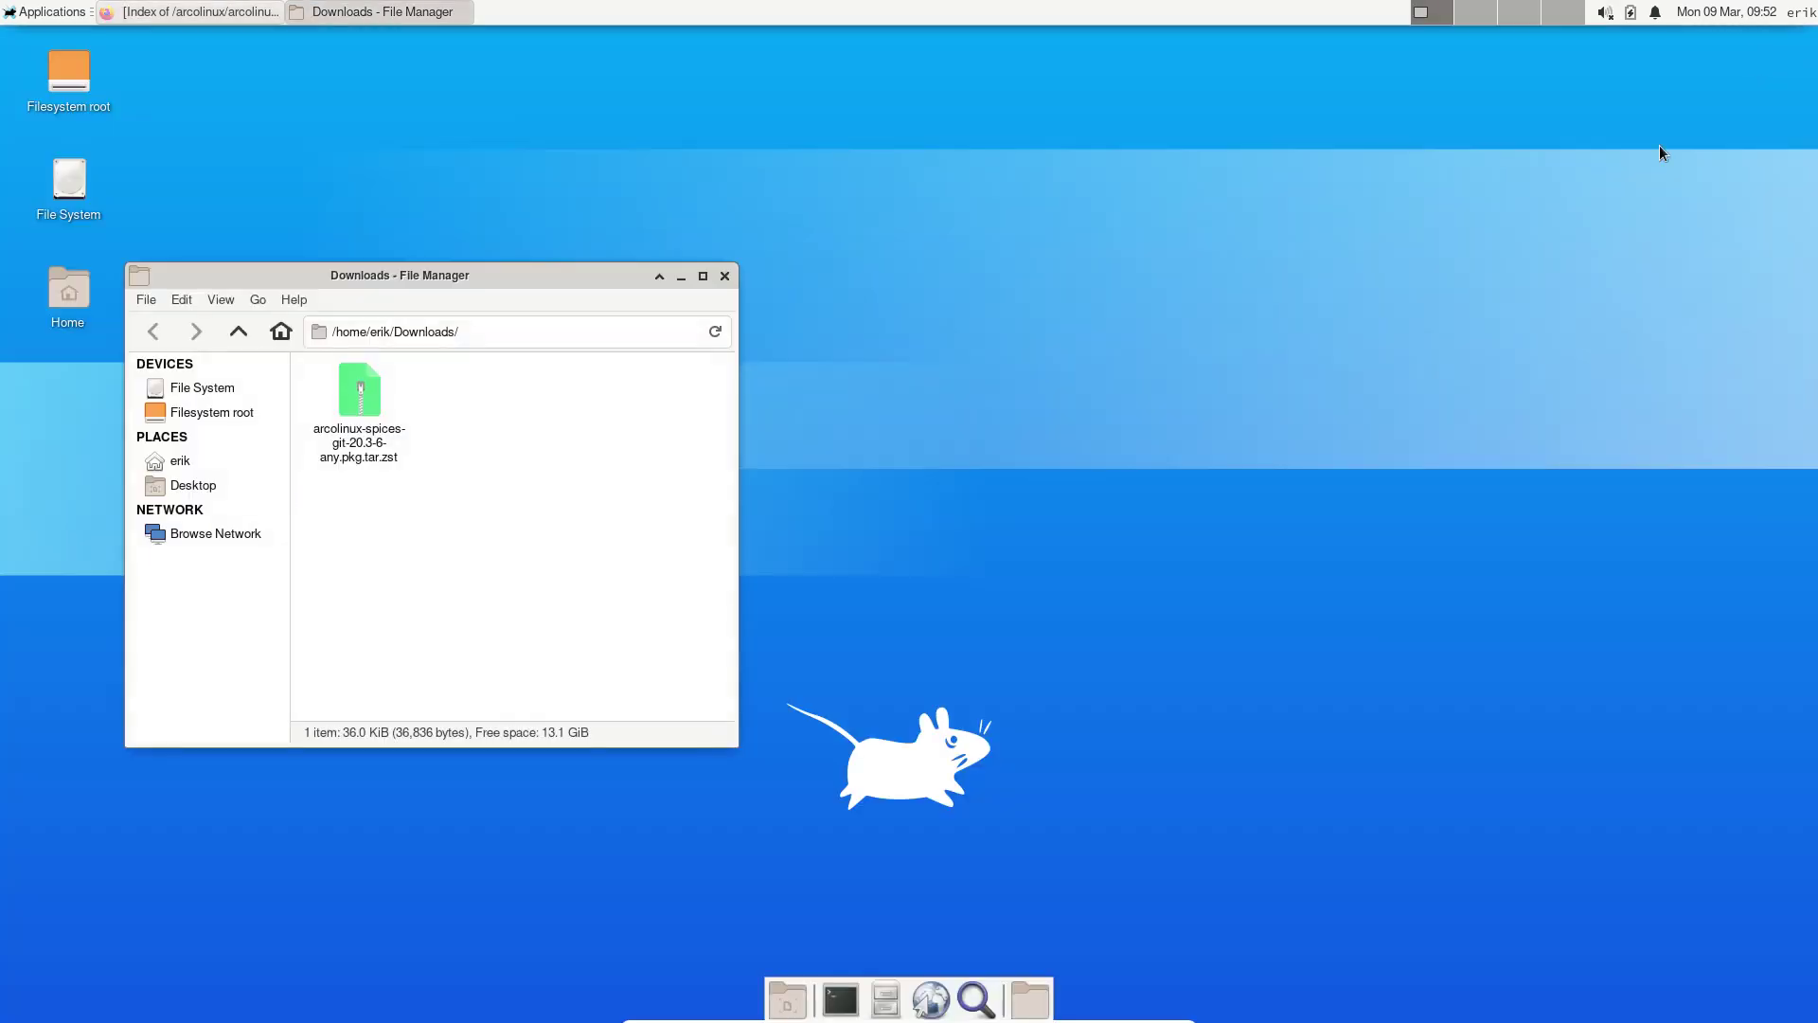
{"action": "left_click", "coordinate": [727, 270]}
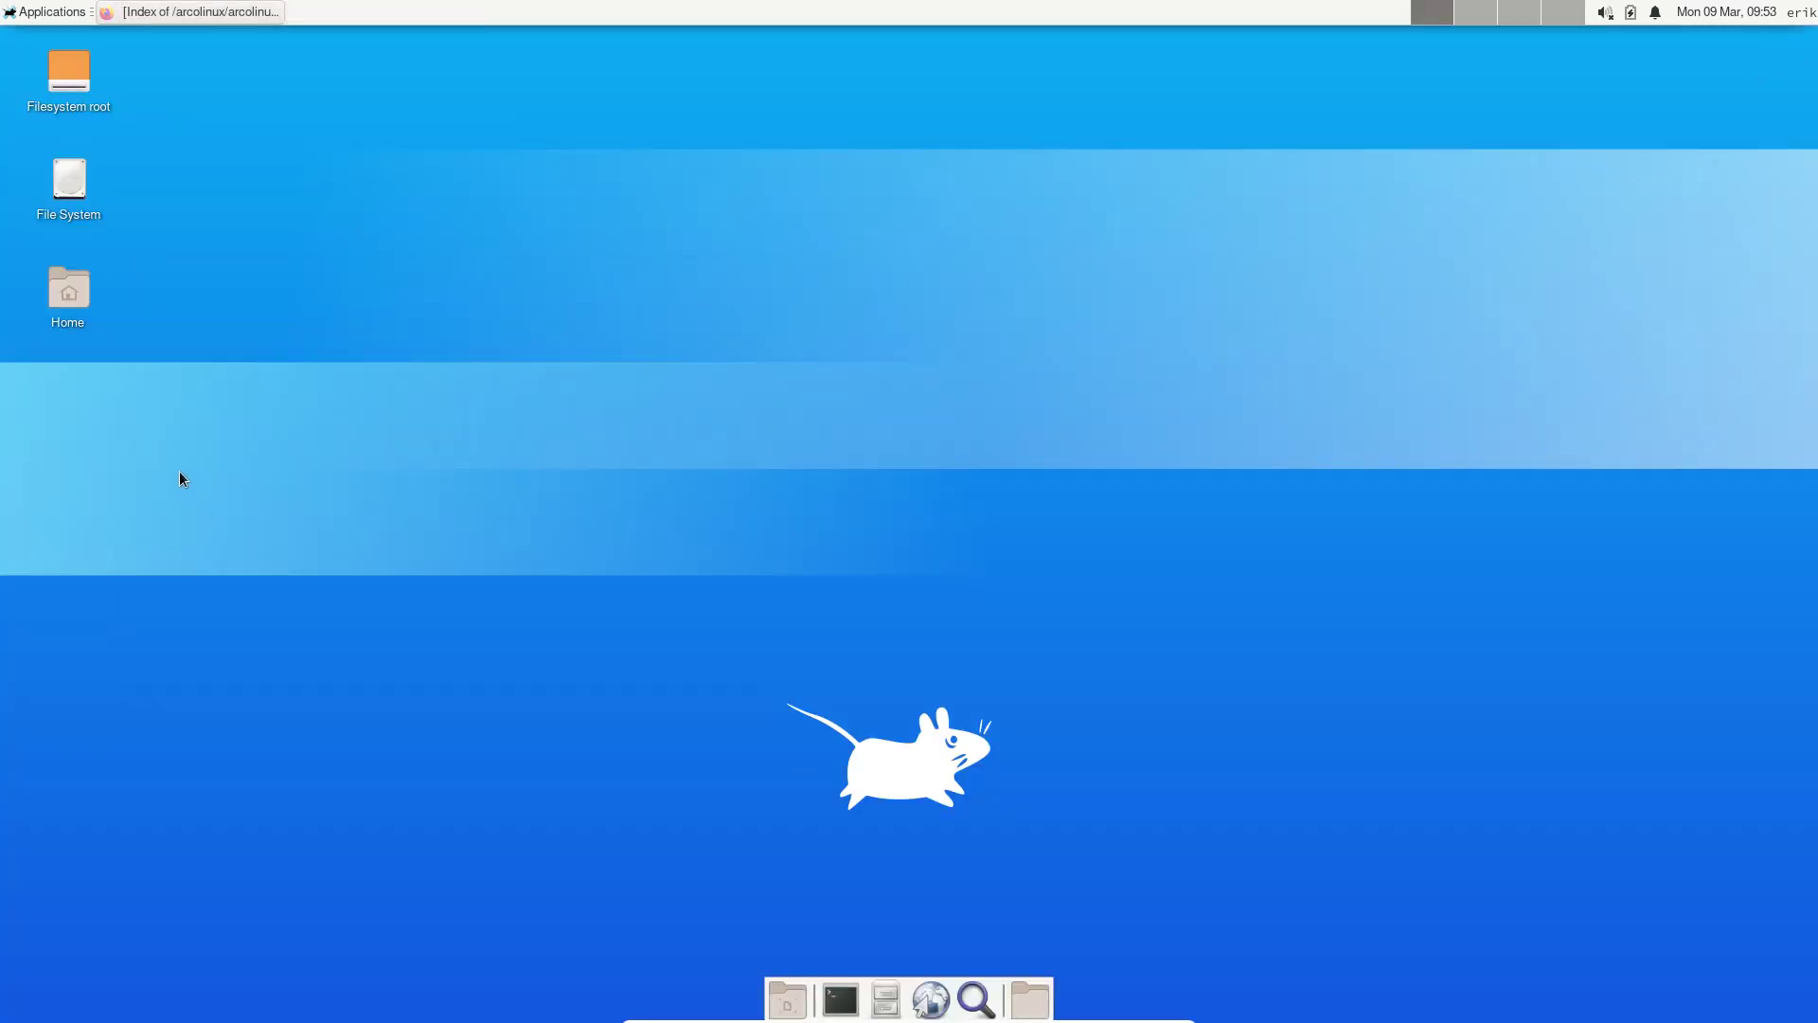
Launch ArcoLinux Spices from Applications > Settings and reposition its window
{"action": "left_click", "coordinate": [46, 12]}
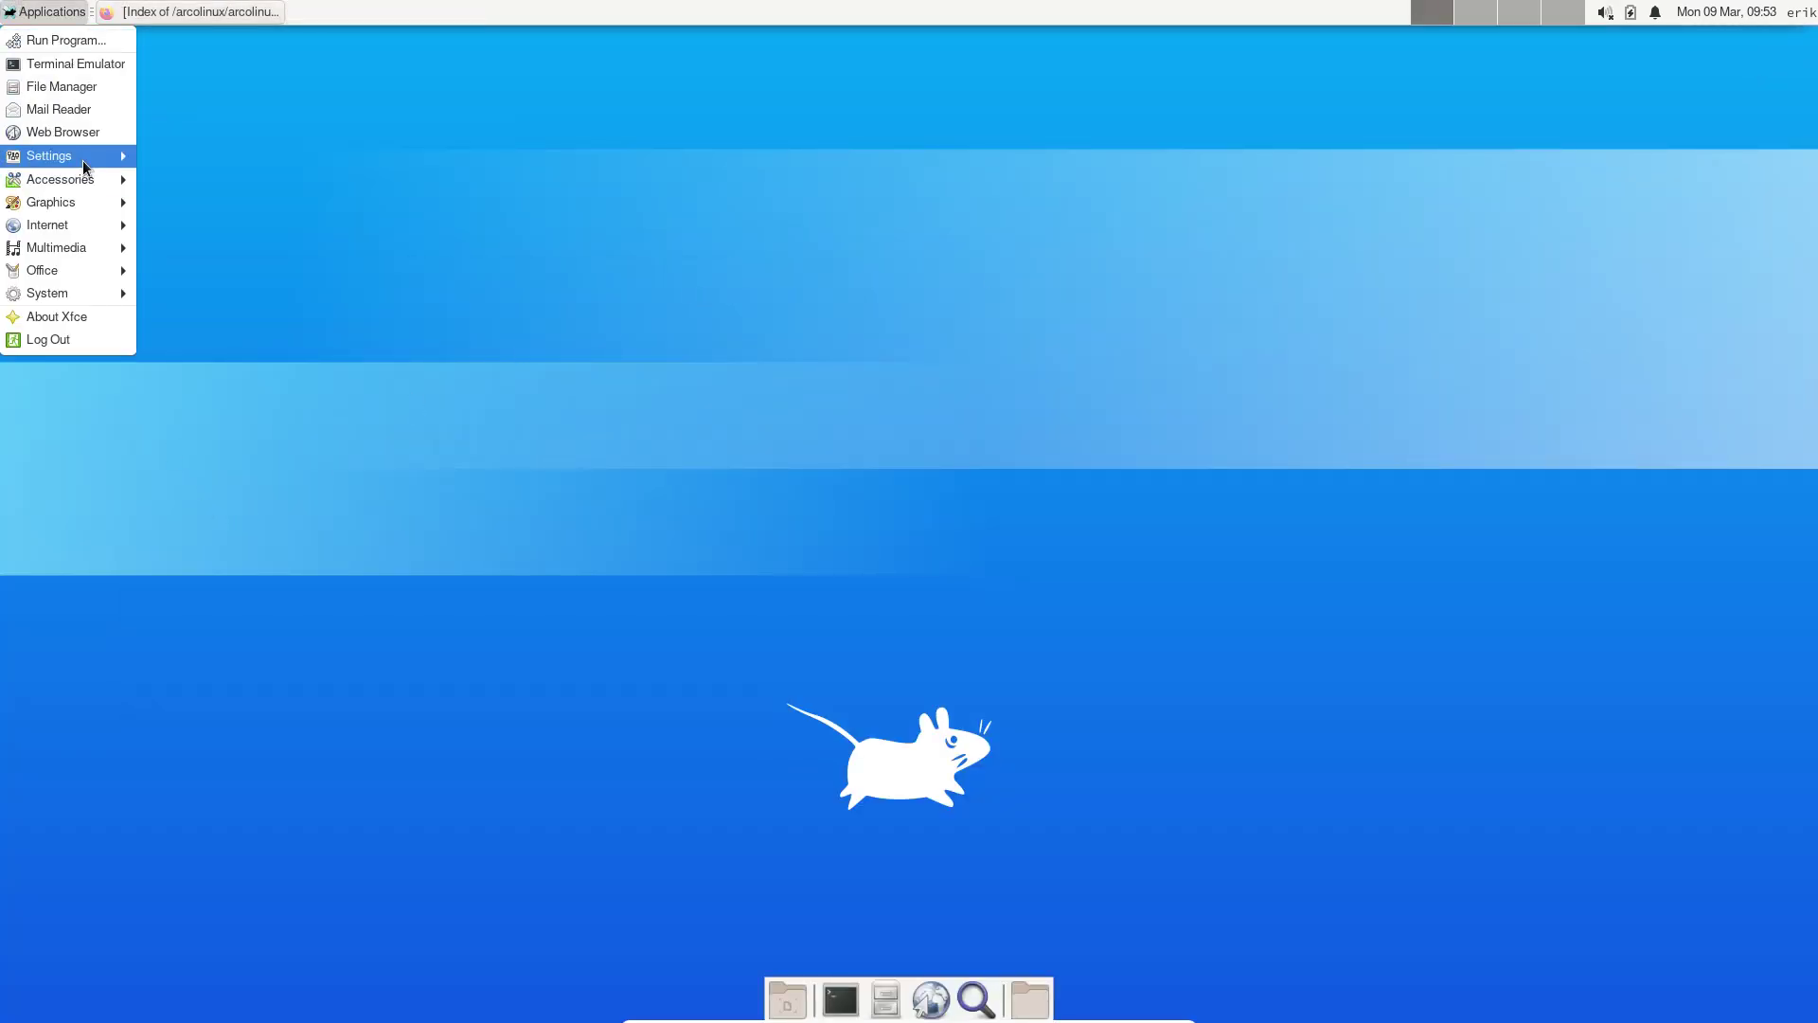
{"action": "mouse_move", "coordinate": [90, 167]}
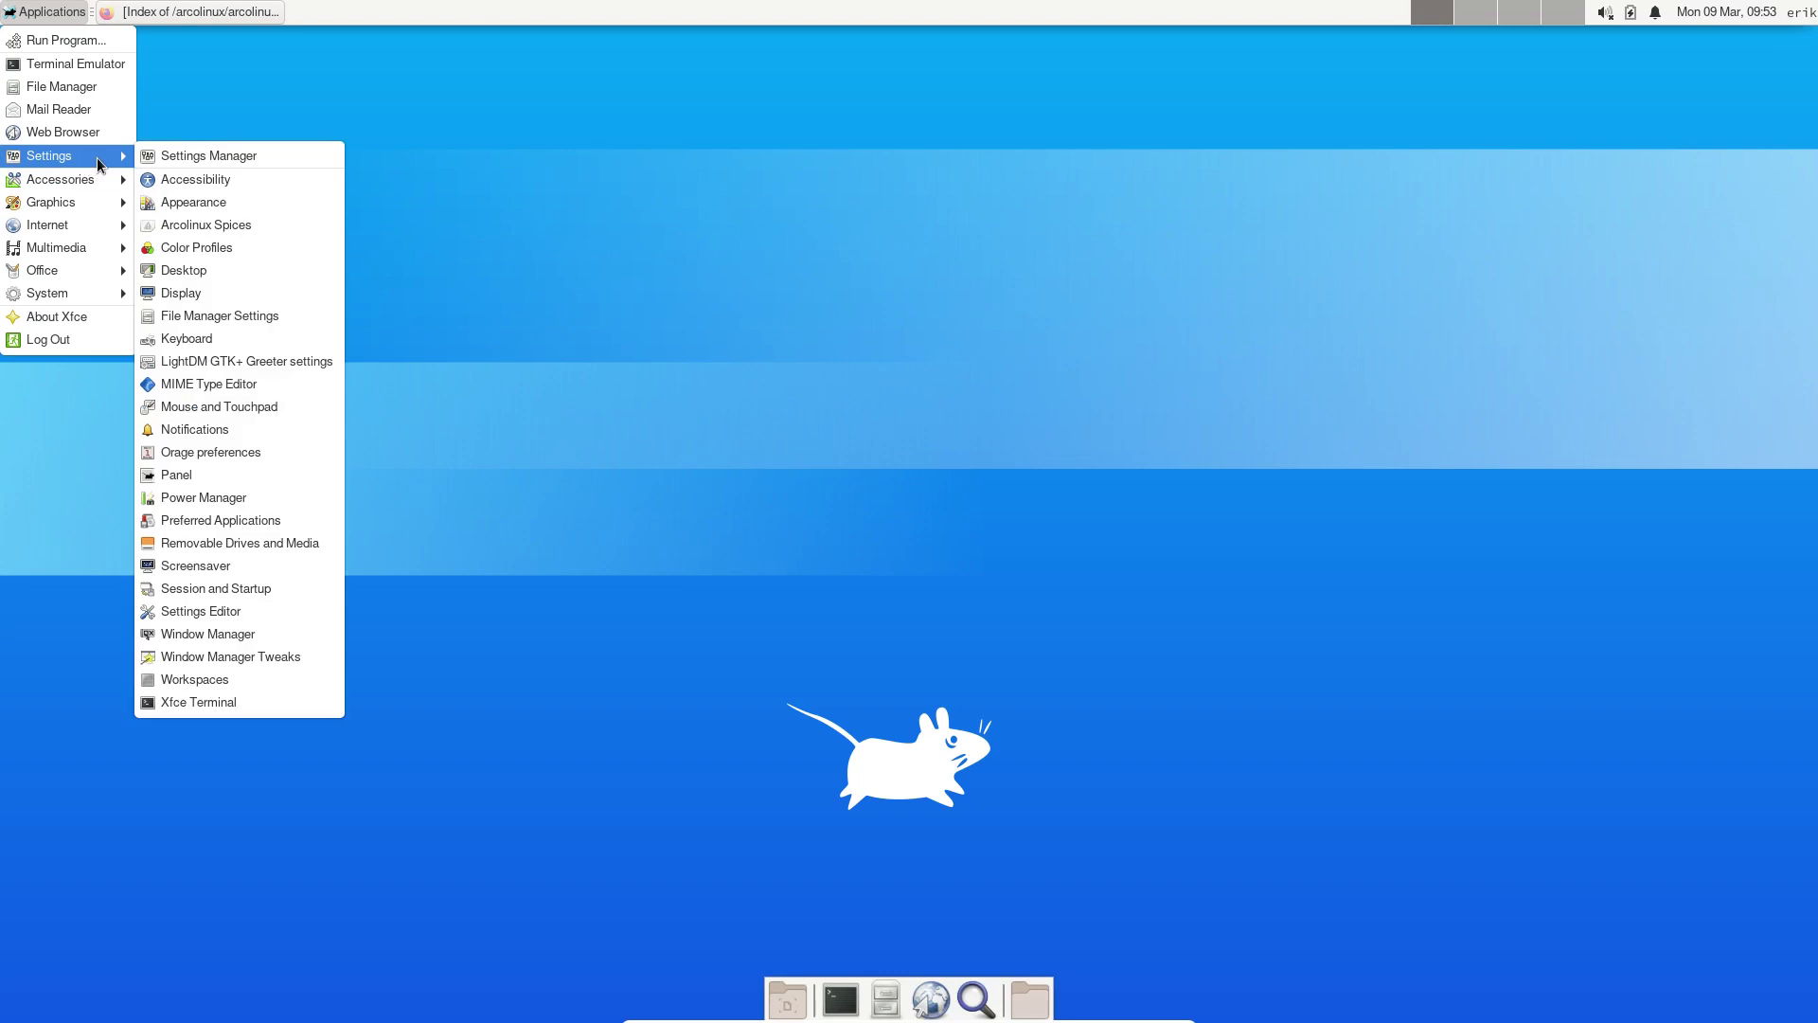
{"action": "left_click", "coordinate": [235, 227]}
{"action": "left_click_drag", "start_coordinate": [888, 394], "coordinate": [1520, 61]}
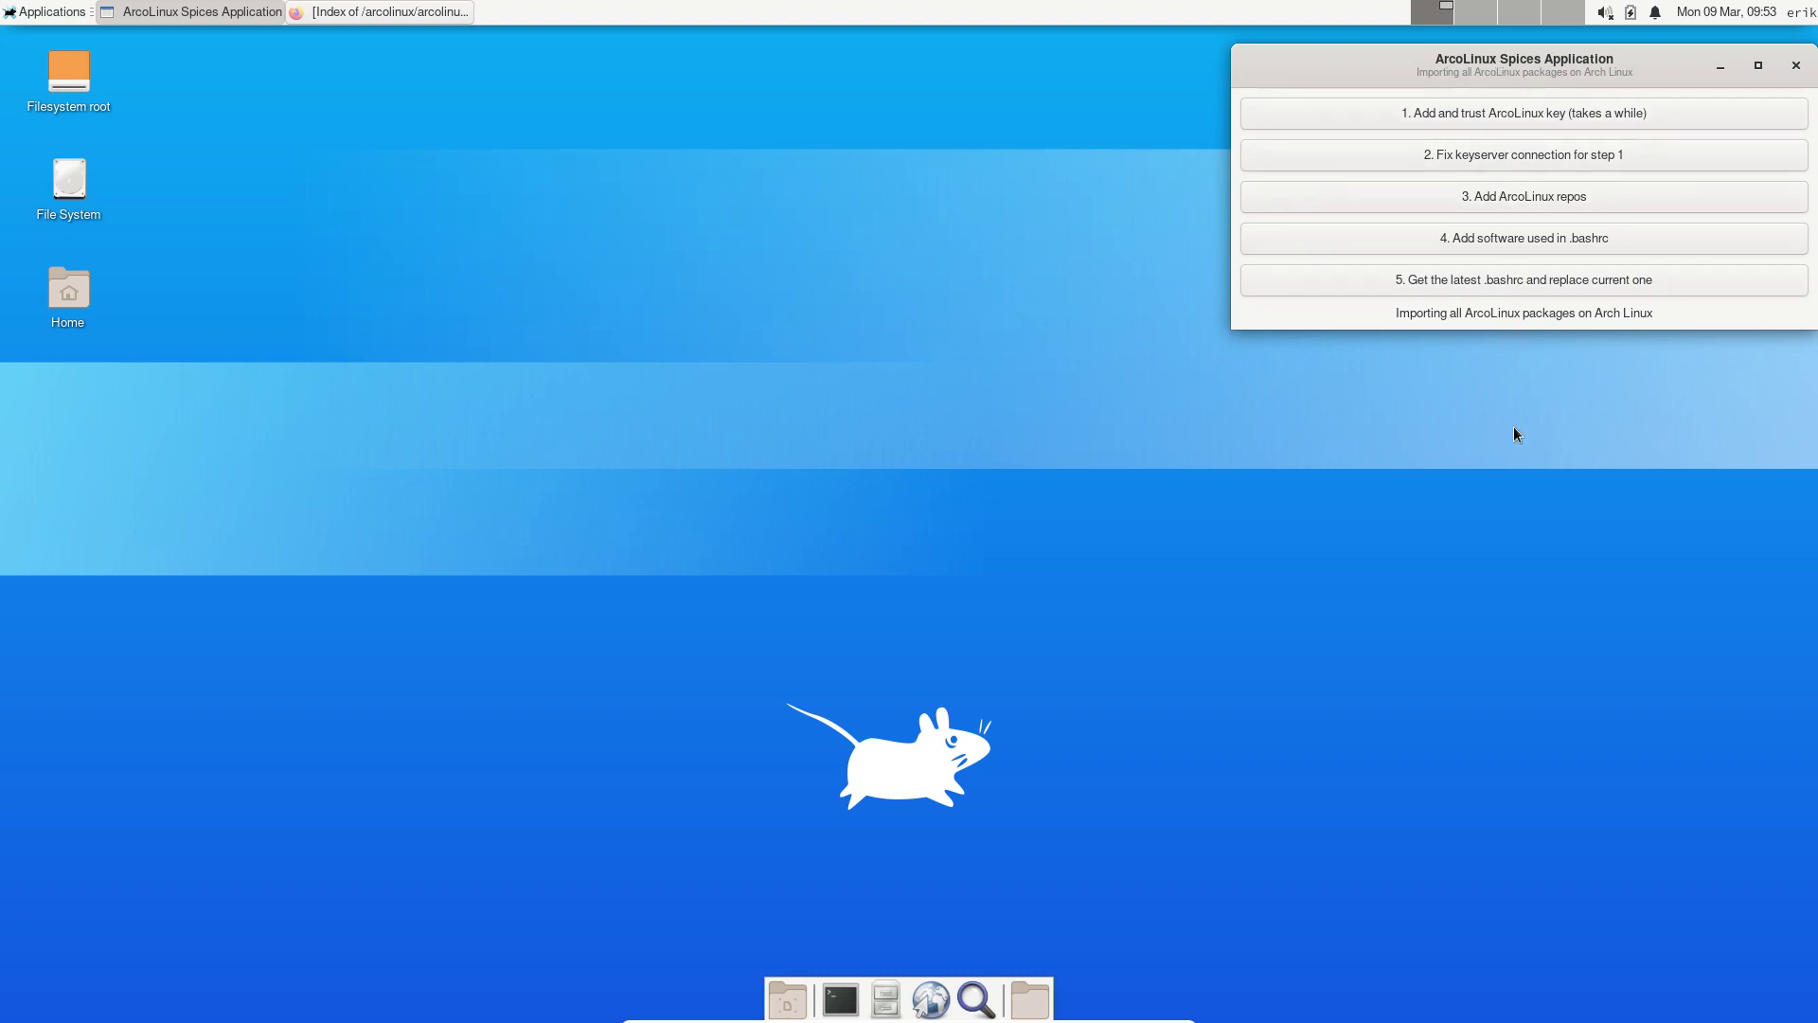
Close Spices, relaunch it with arcolinux-spices from a new terminal, and position its window
{"action": "left_click", "coordinate": [1797, 65]}
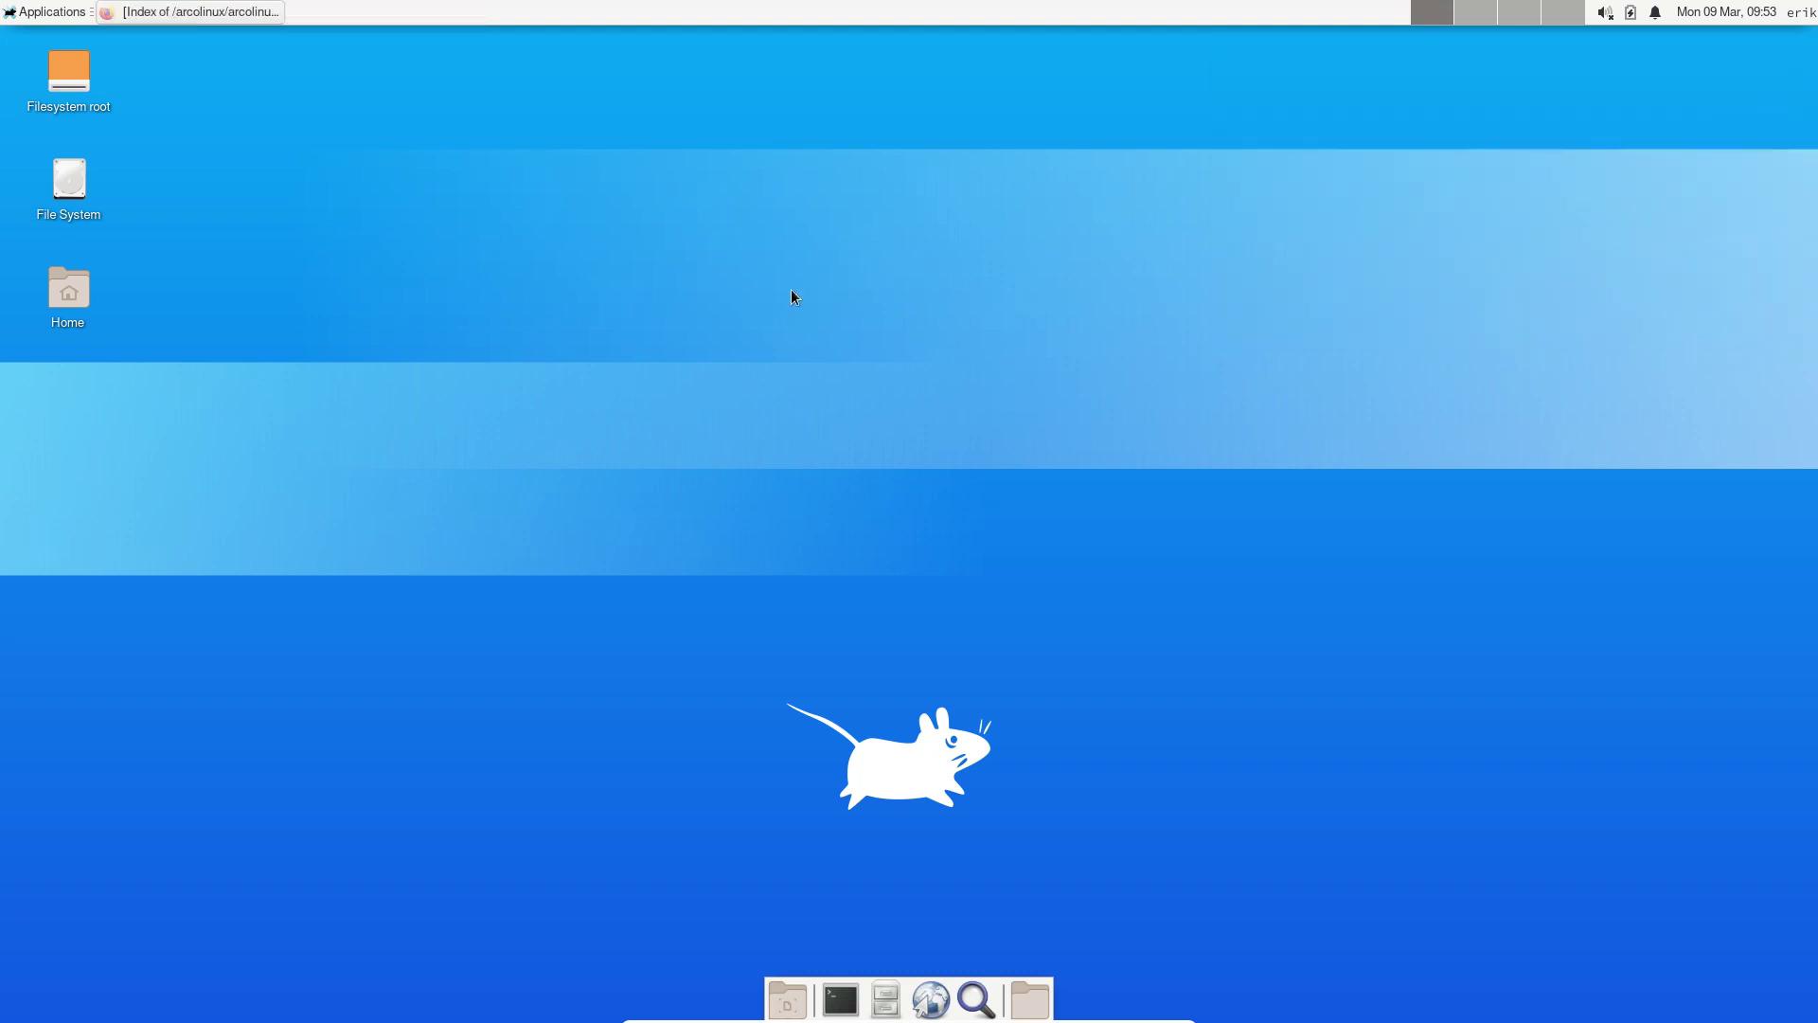
{"action": "left_click", "coordinate": [840, 1000]}
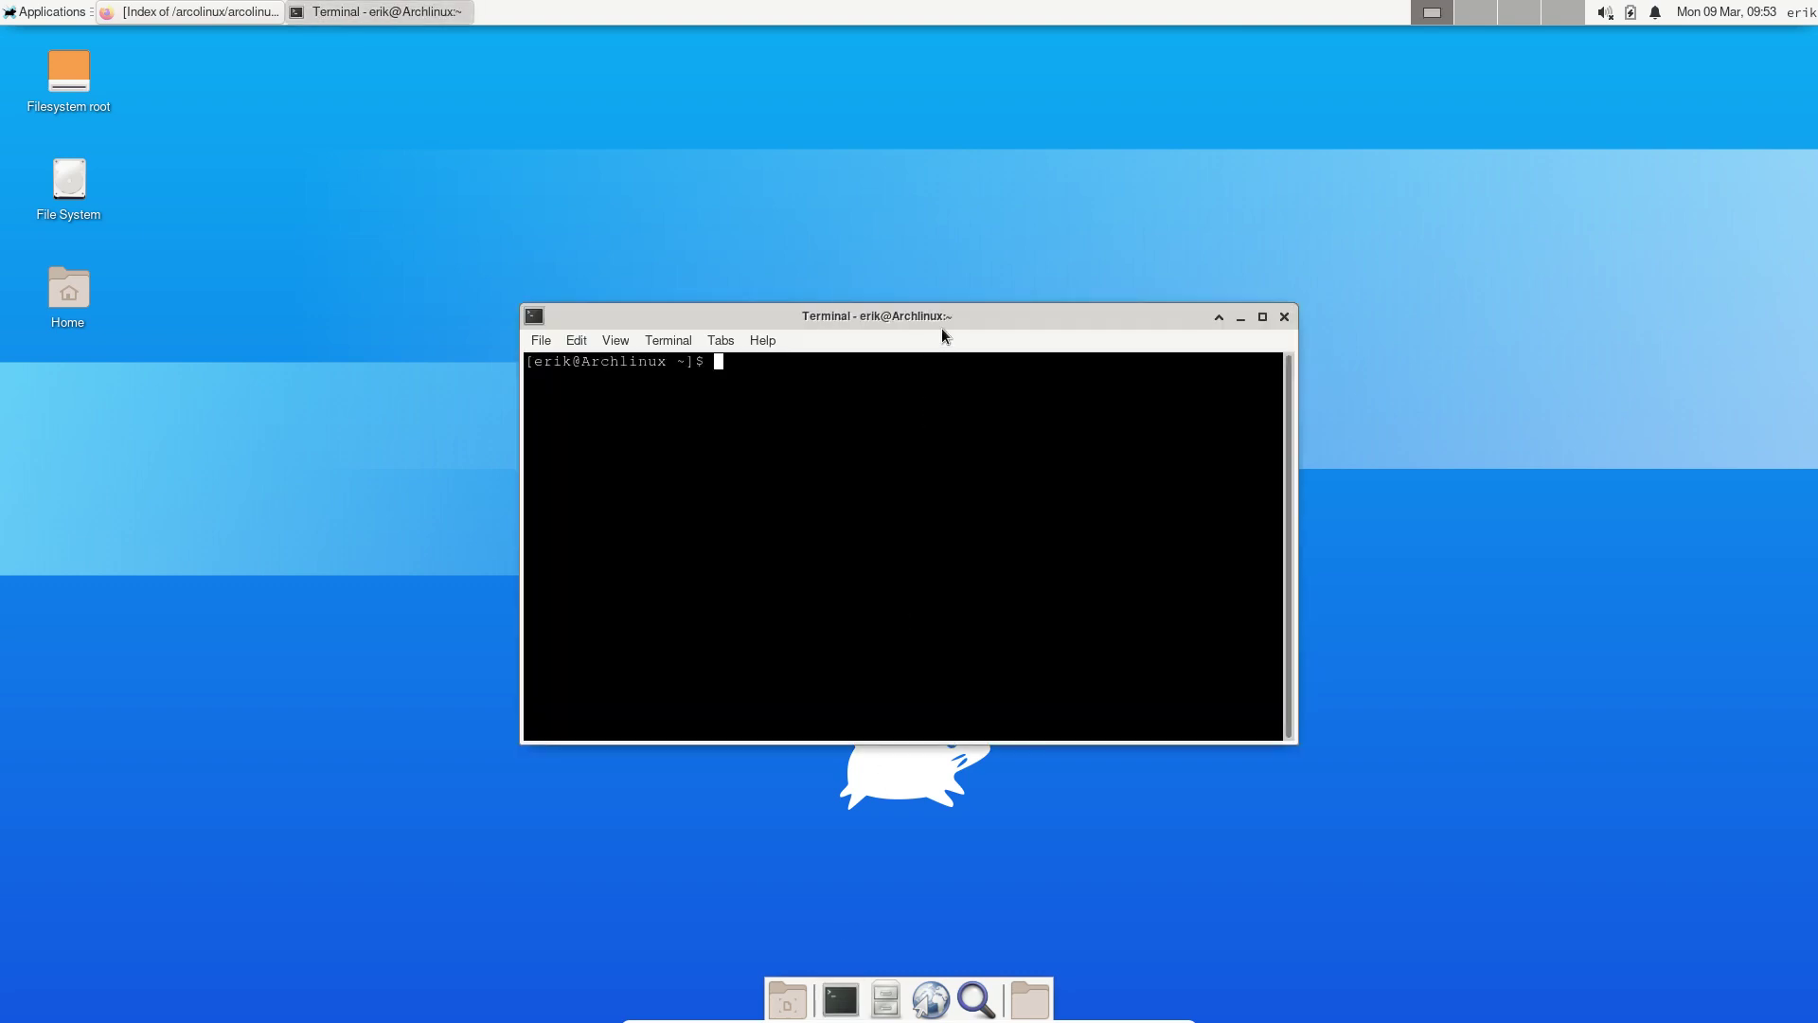
{"action": "left_click_drag", "start_coordinate": [941, 327], "coordinate": [1442, 80]}
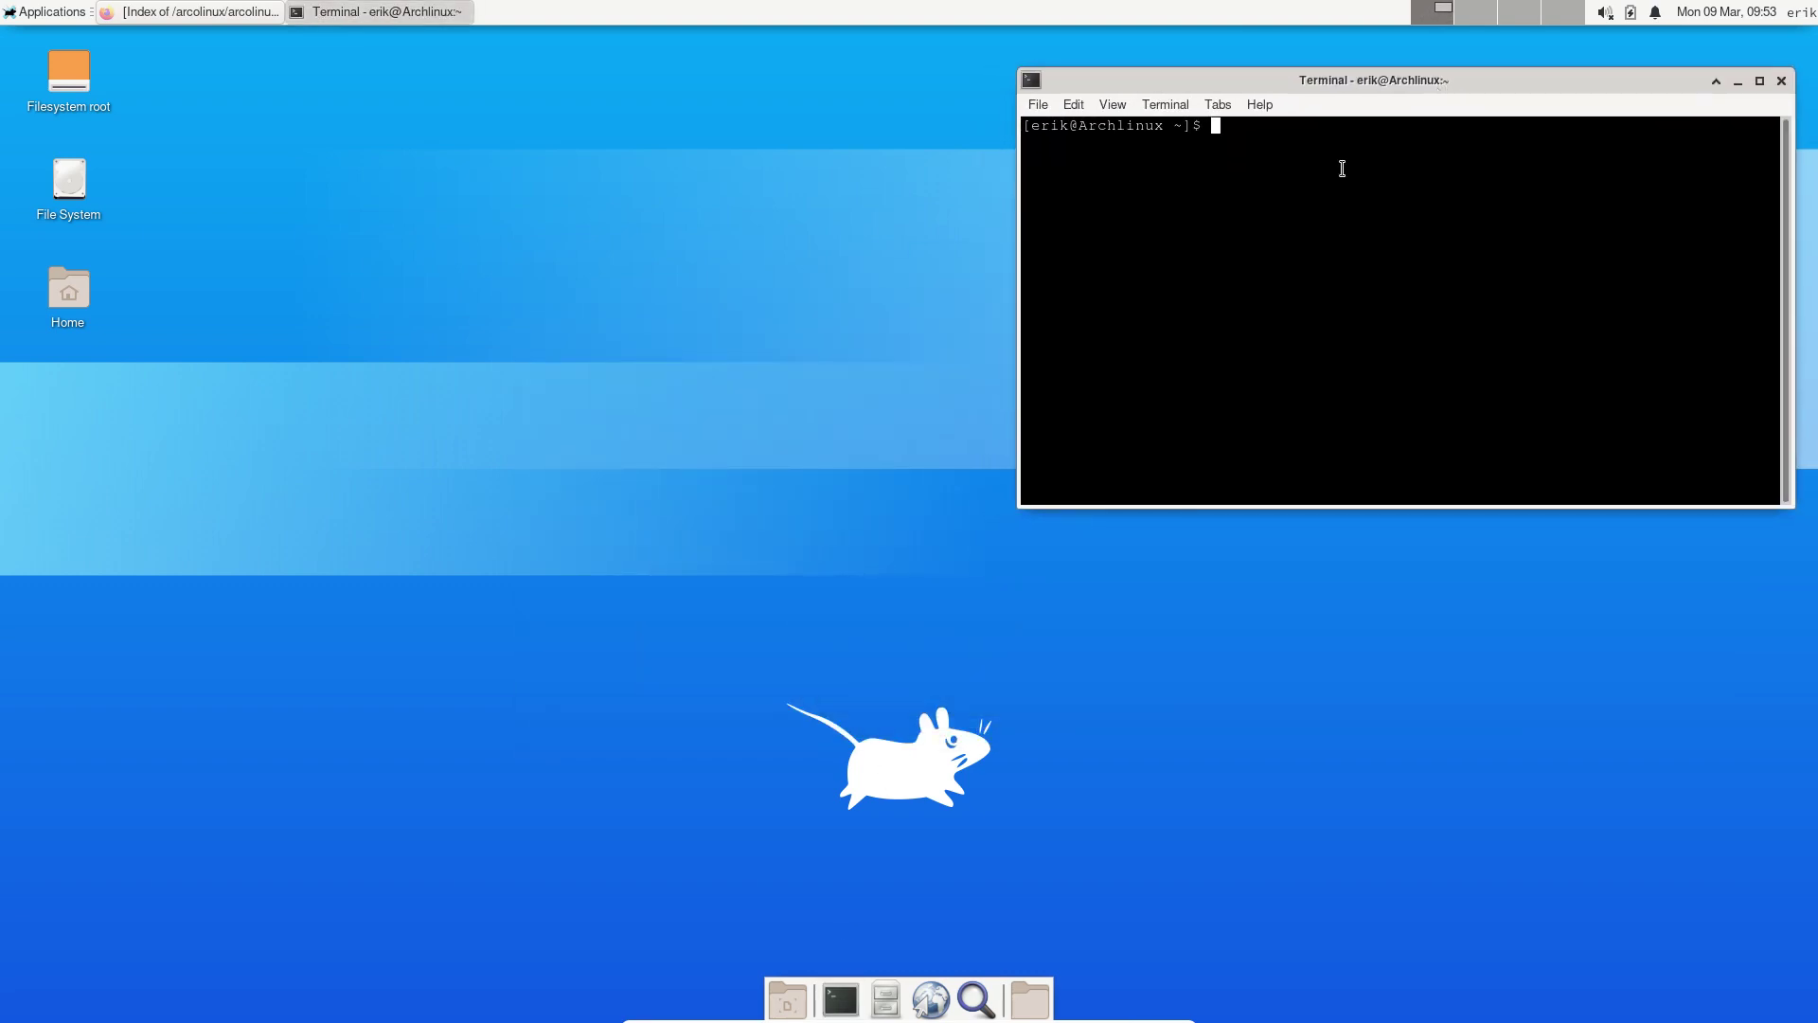
{"action": "type", "text": "arcolinux-spices"}
{"action": "key", "text": "Return"}
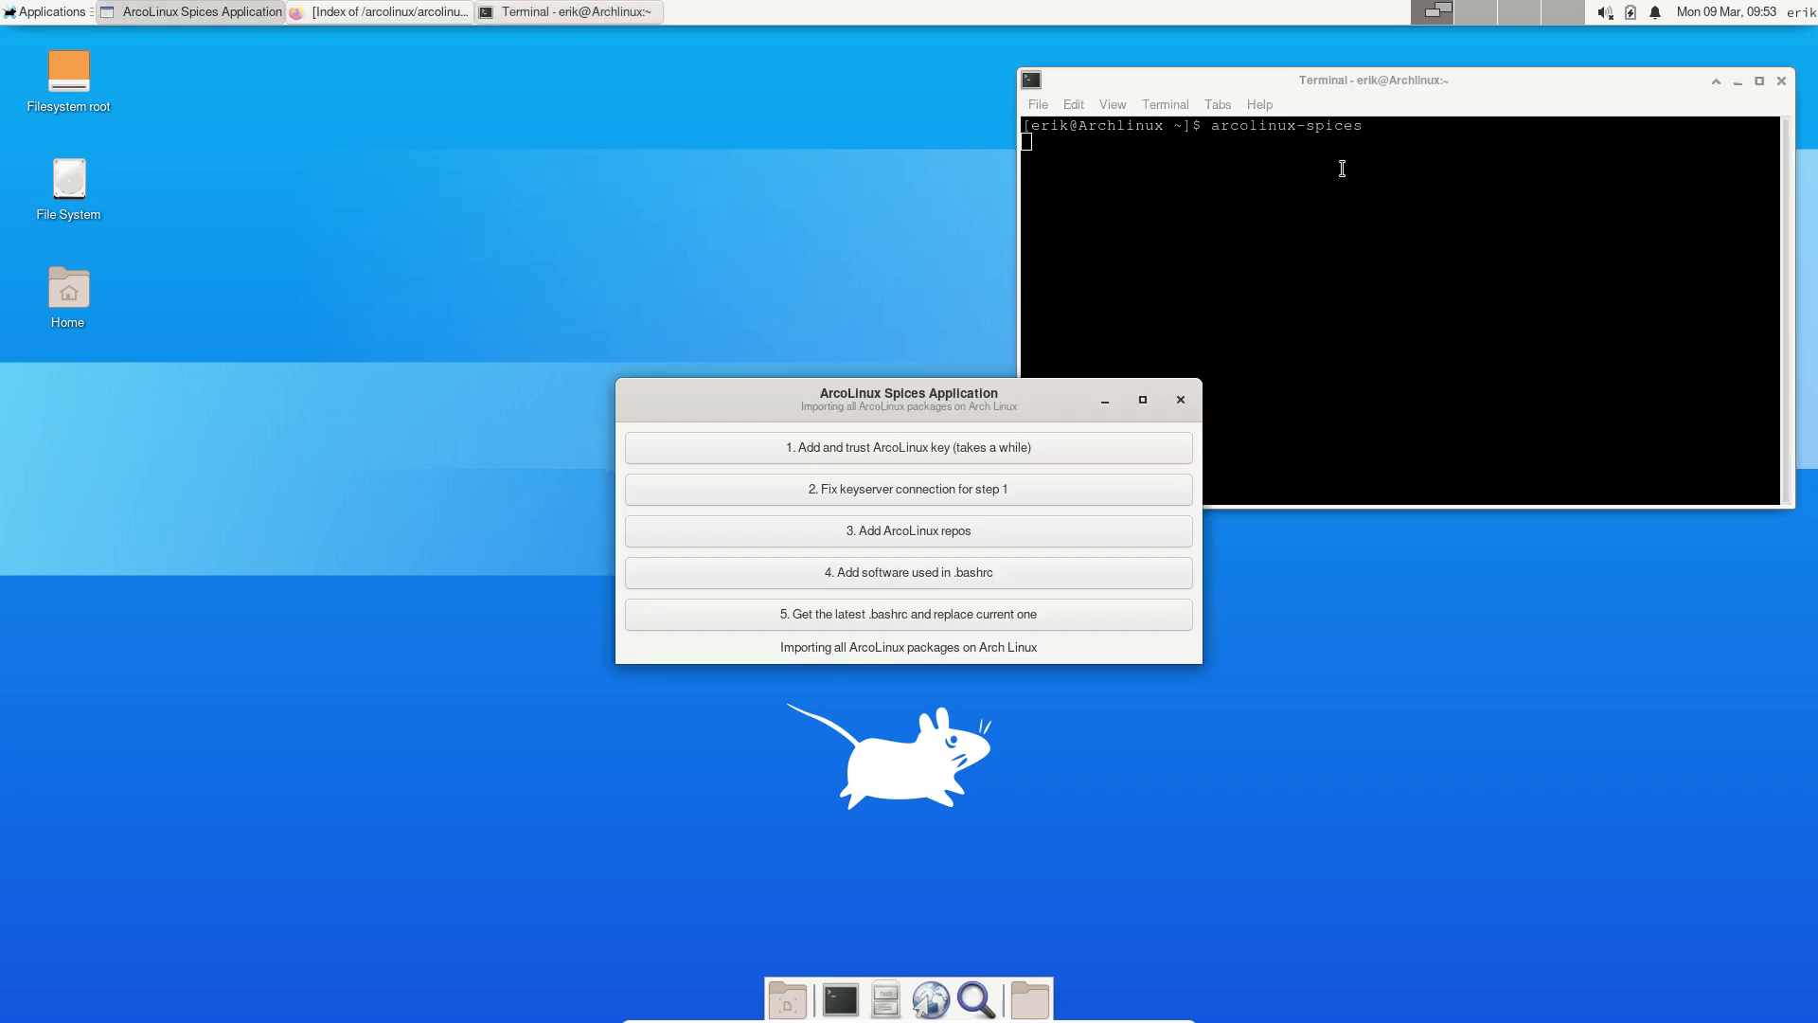
{"action": "left_click_drag", "start_coordinate": [1035, 378], "coordinate": [571, 158]}
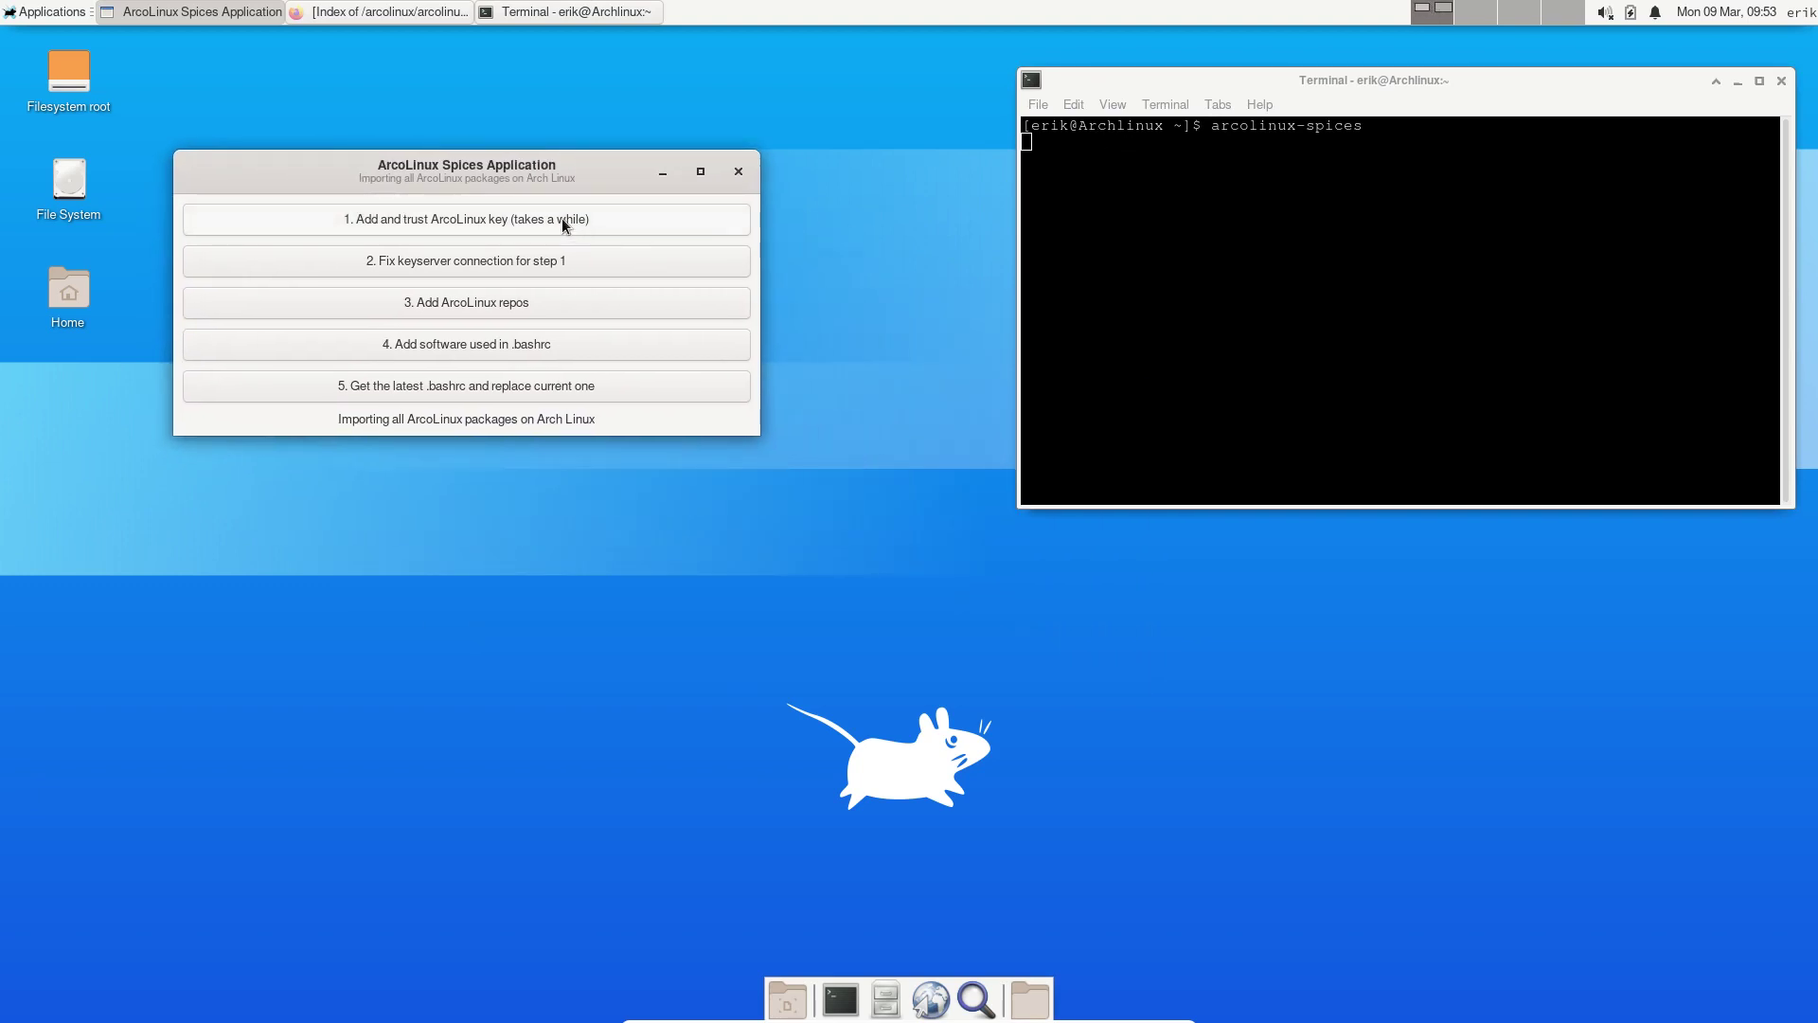
{"action": "left_click_drag", "start_coordinate": [556, 172], "coordinate": [747, 143]}
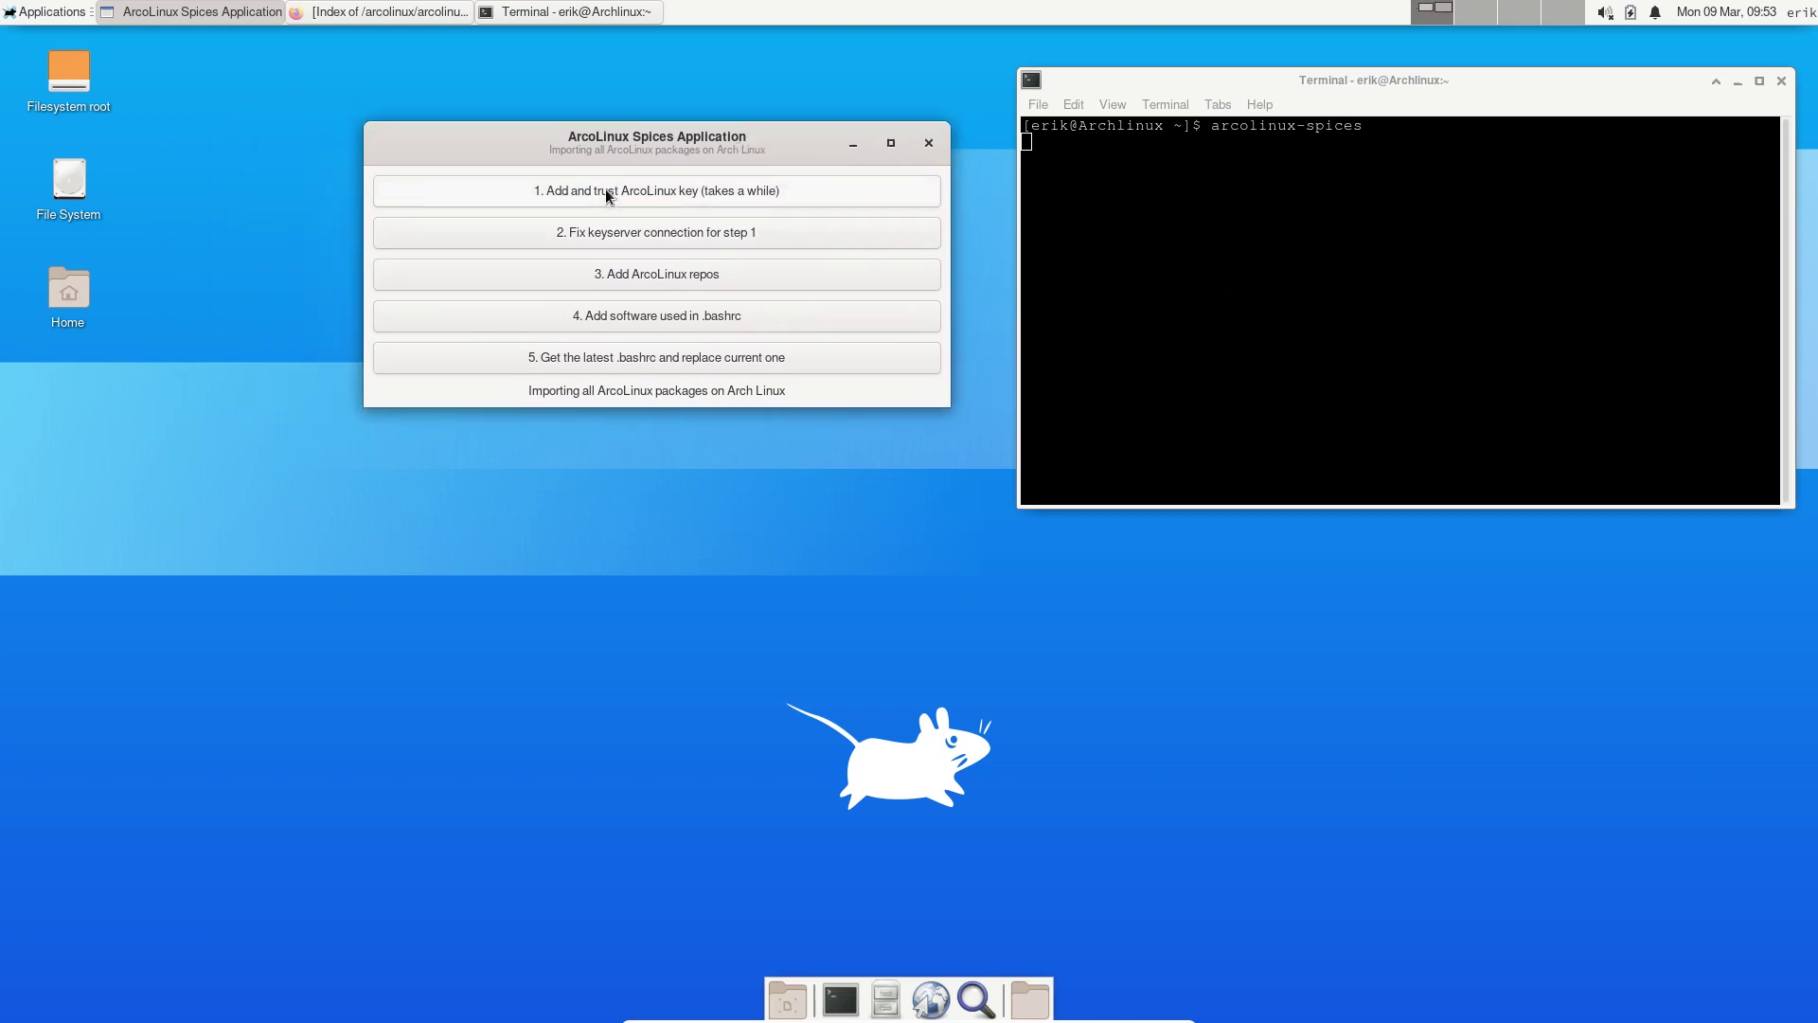
{"action": "left_click_drag", "start_coordinate": [644, 133], "coordinate": [646, 92]}
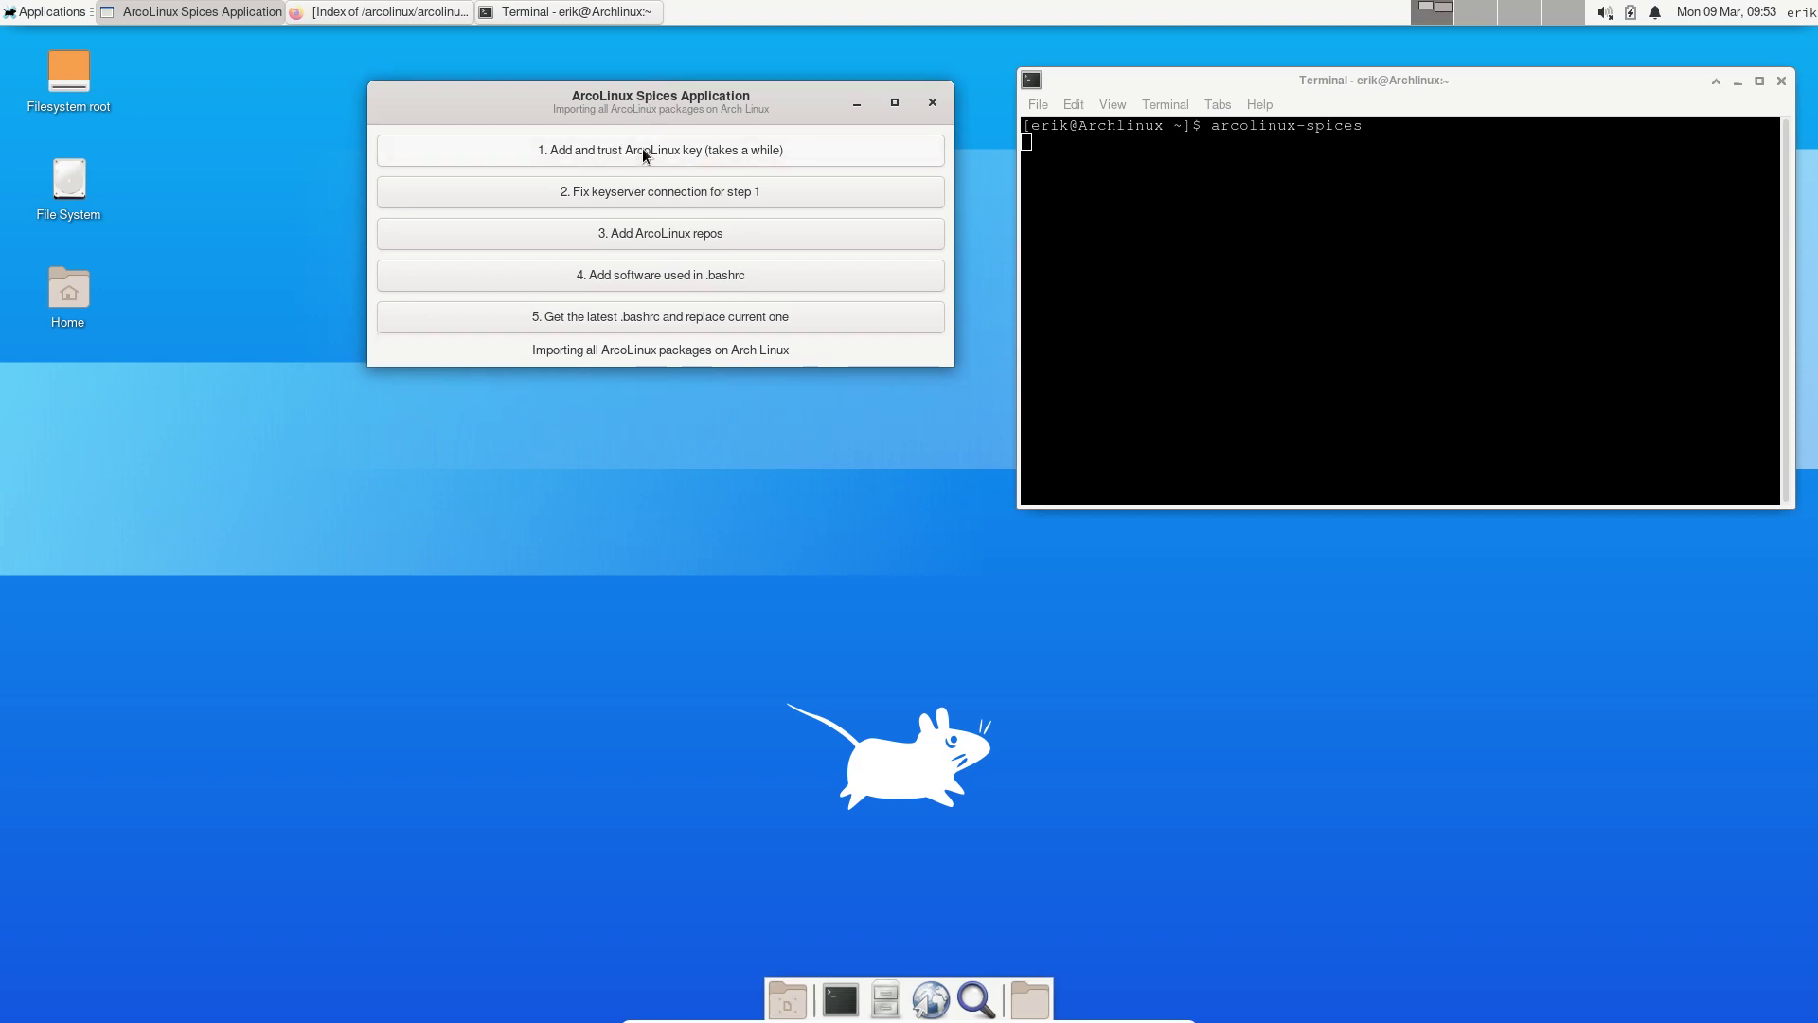
Run '1. Add and trust ArcoLinux key', authenticate with the password, and watch the terminal output
{"action": "left_click", "coordinate": [678, 150]}
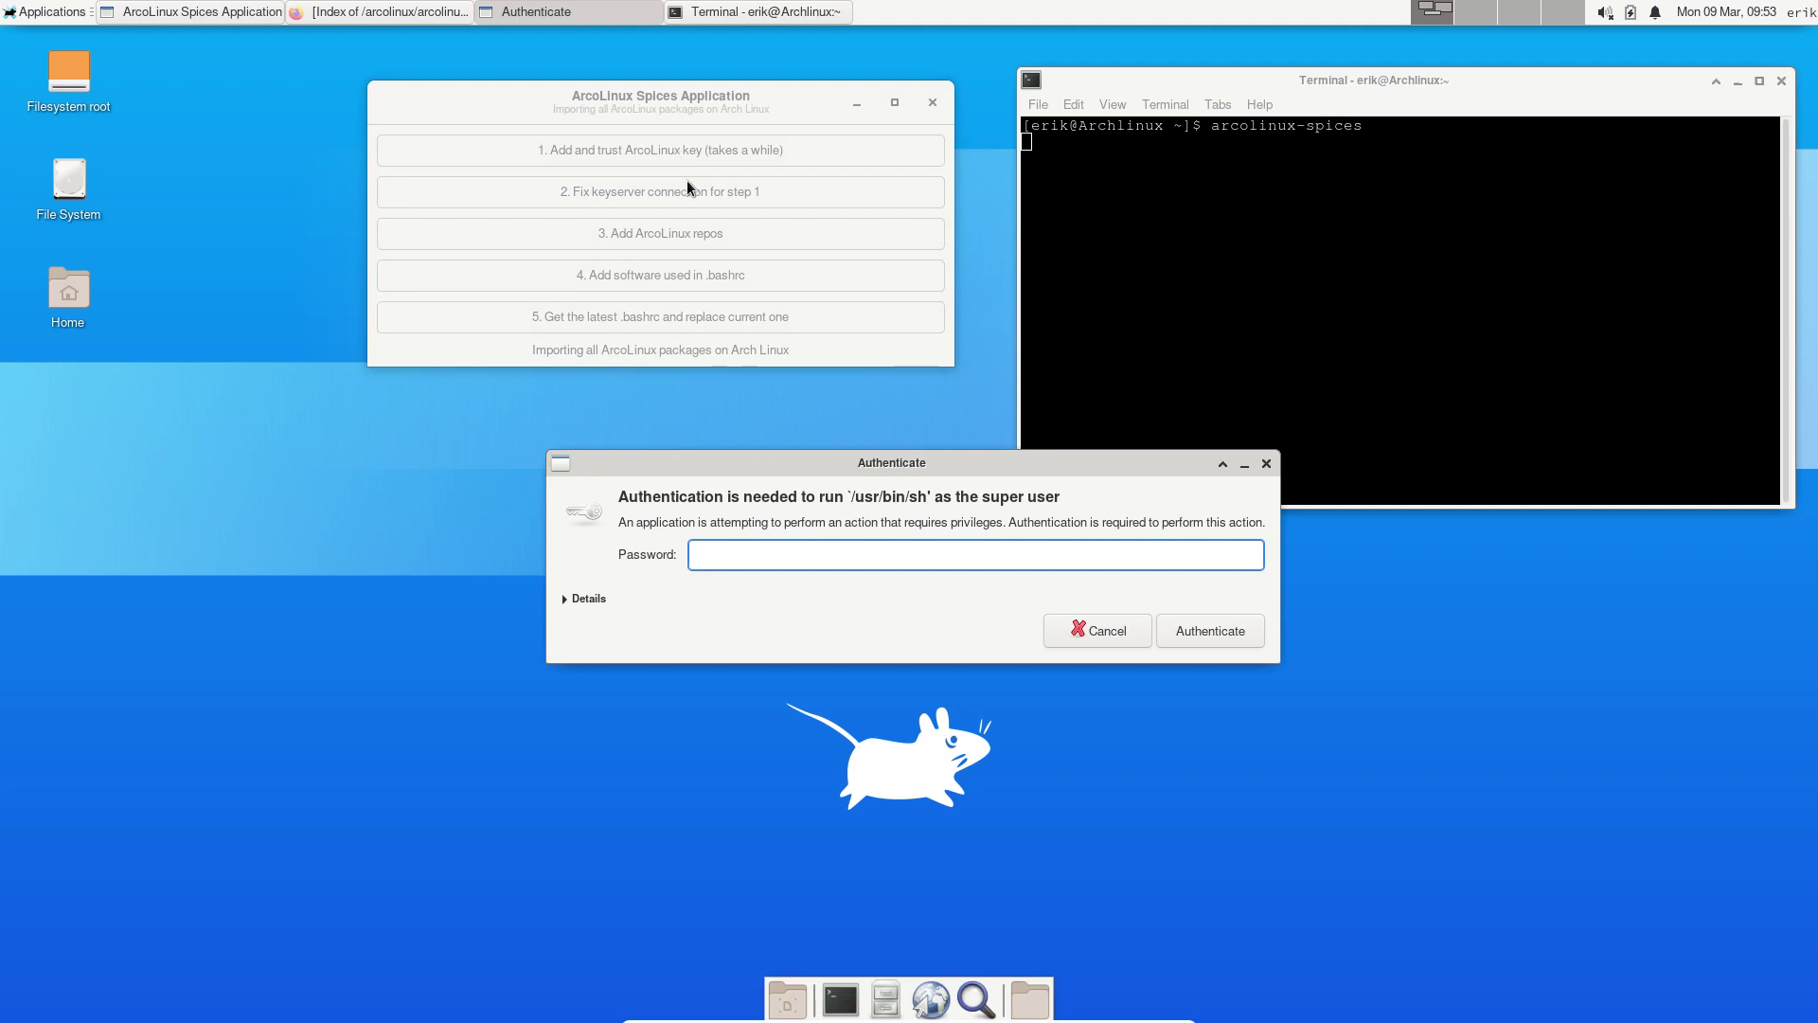
{"action": "type", "text": "••••"}
{"action": "key", "text": "Return"}
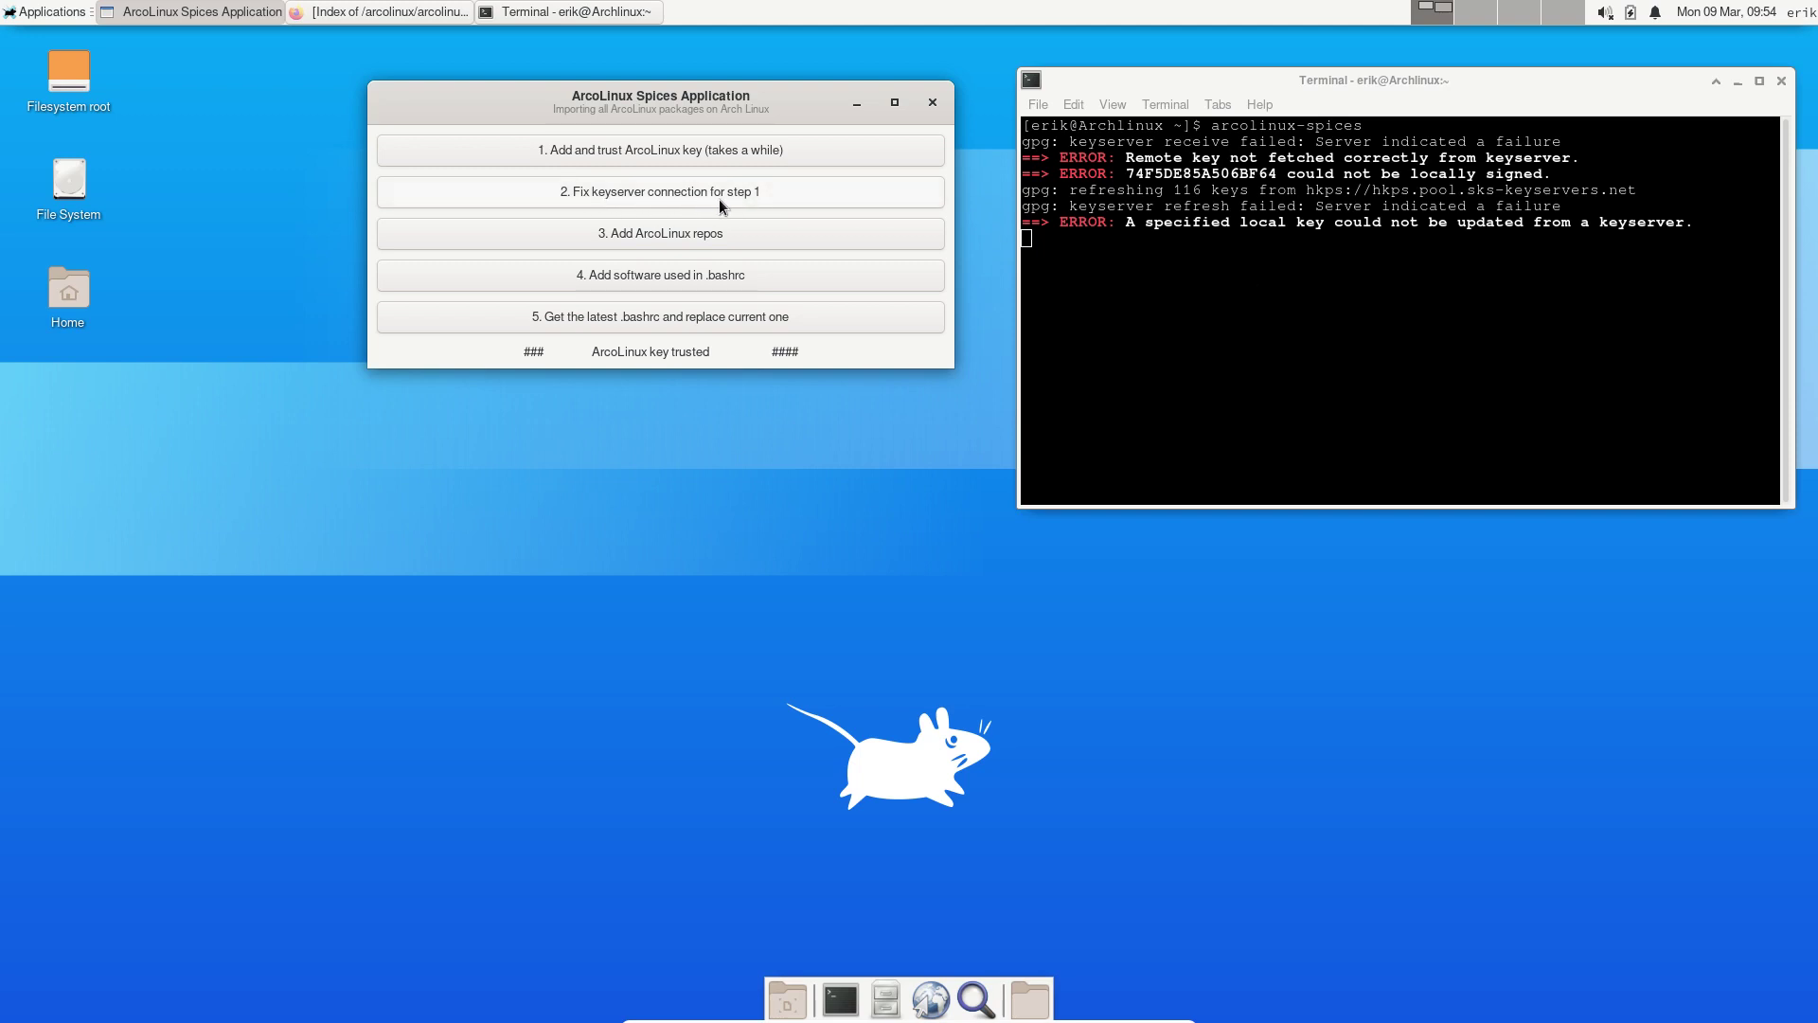
{"action": "left_click", "coordinate": [1237, 240]}
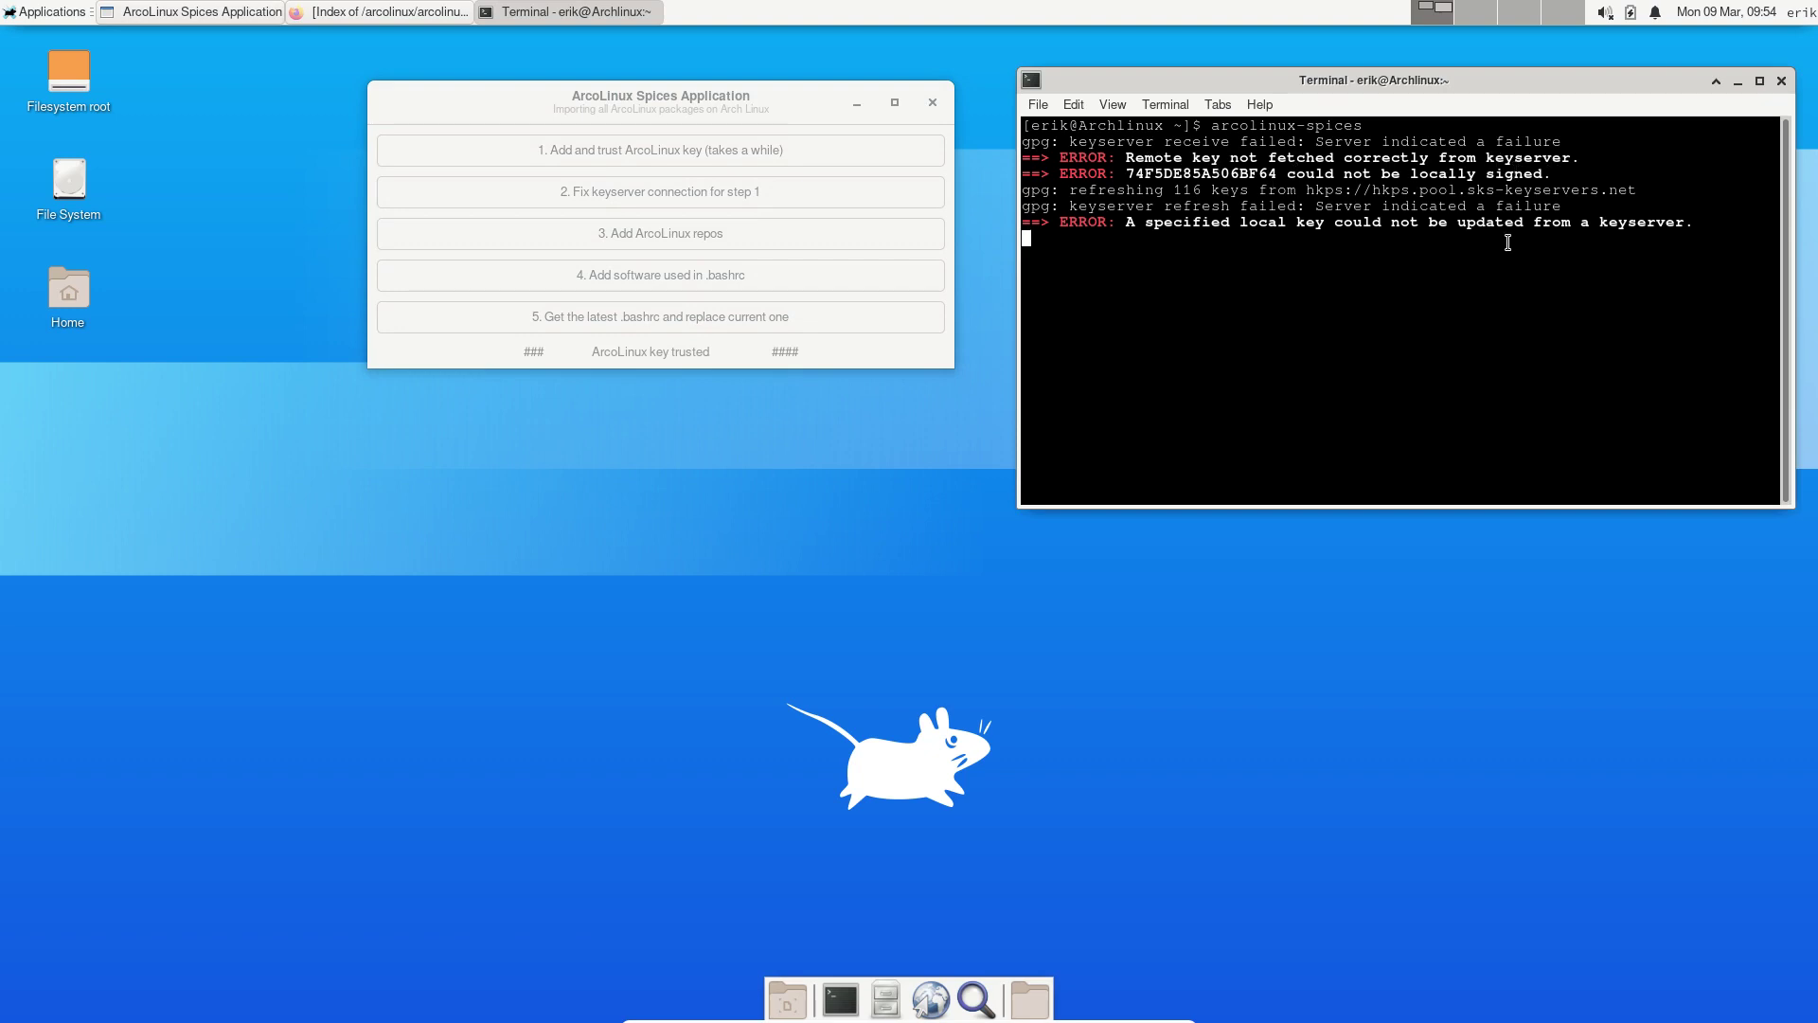
Run '2. Fix keyserver connection for step 1', entering the sudo password in the terminal
{"action": "left_click", "coordinate": [735, 195]}
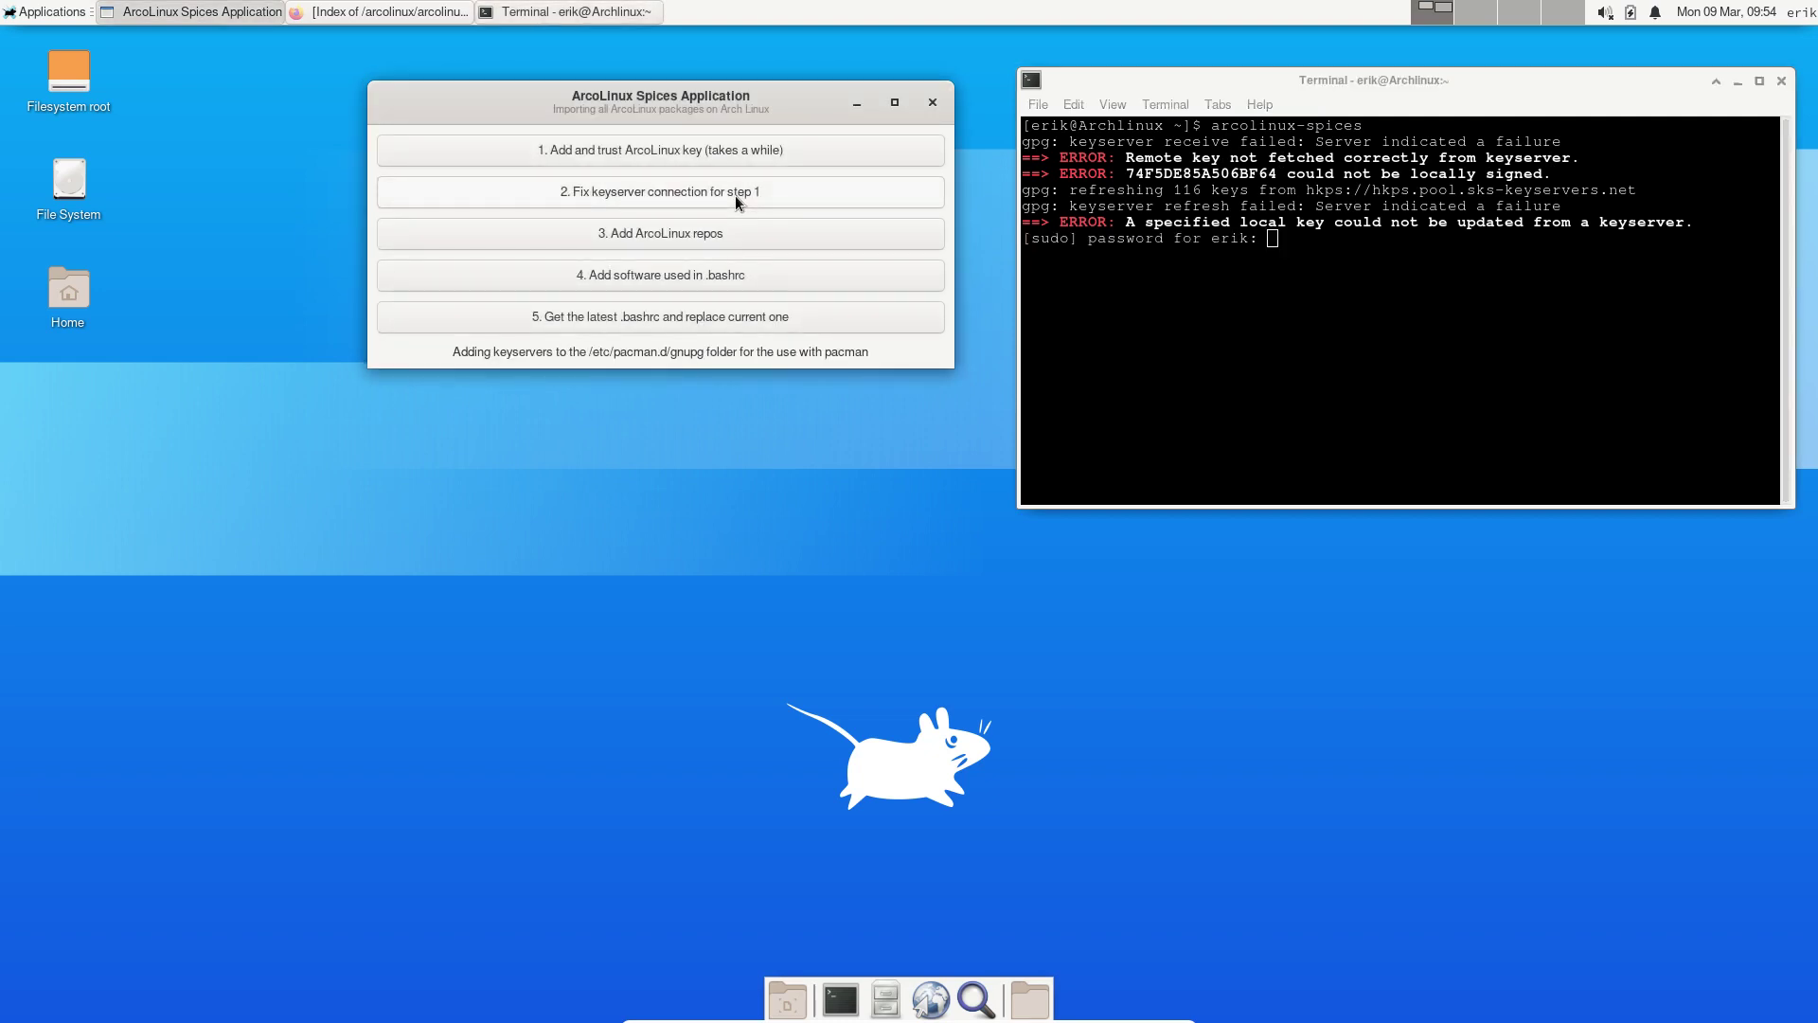
{"action": "left_click", "coordinate": [1277, 279]}
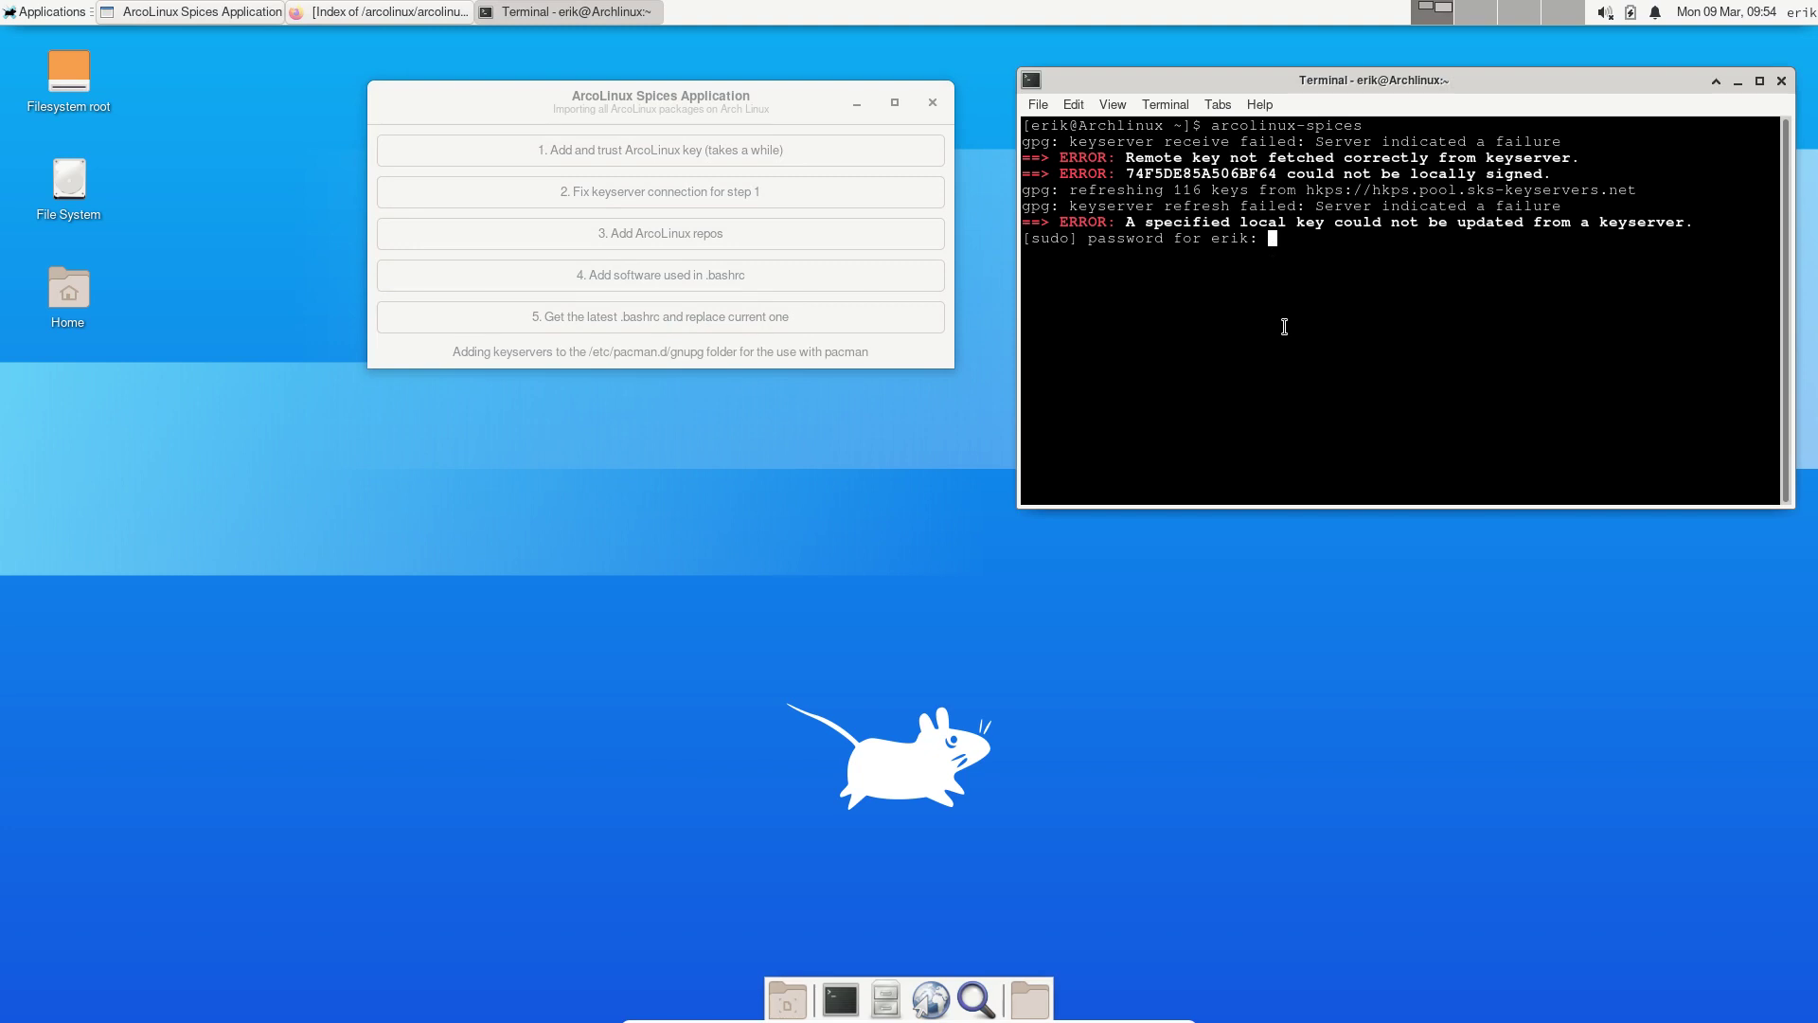
{"action": "key", "text": "Return"}
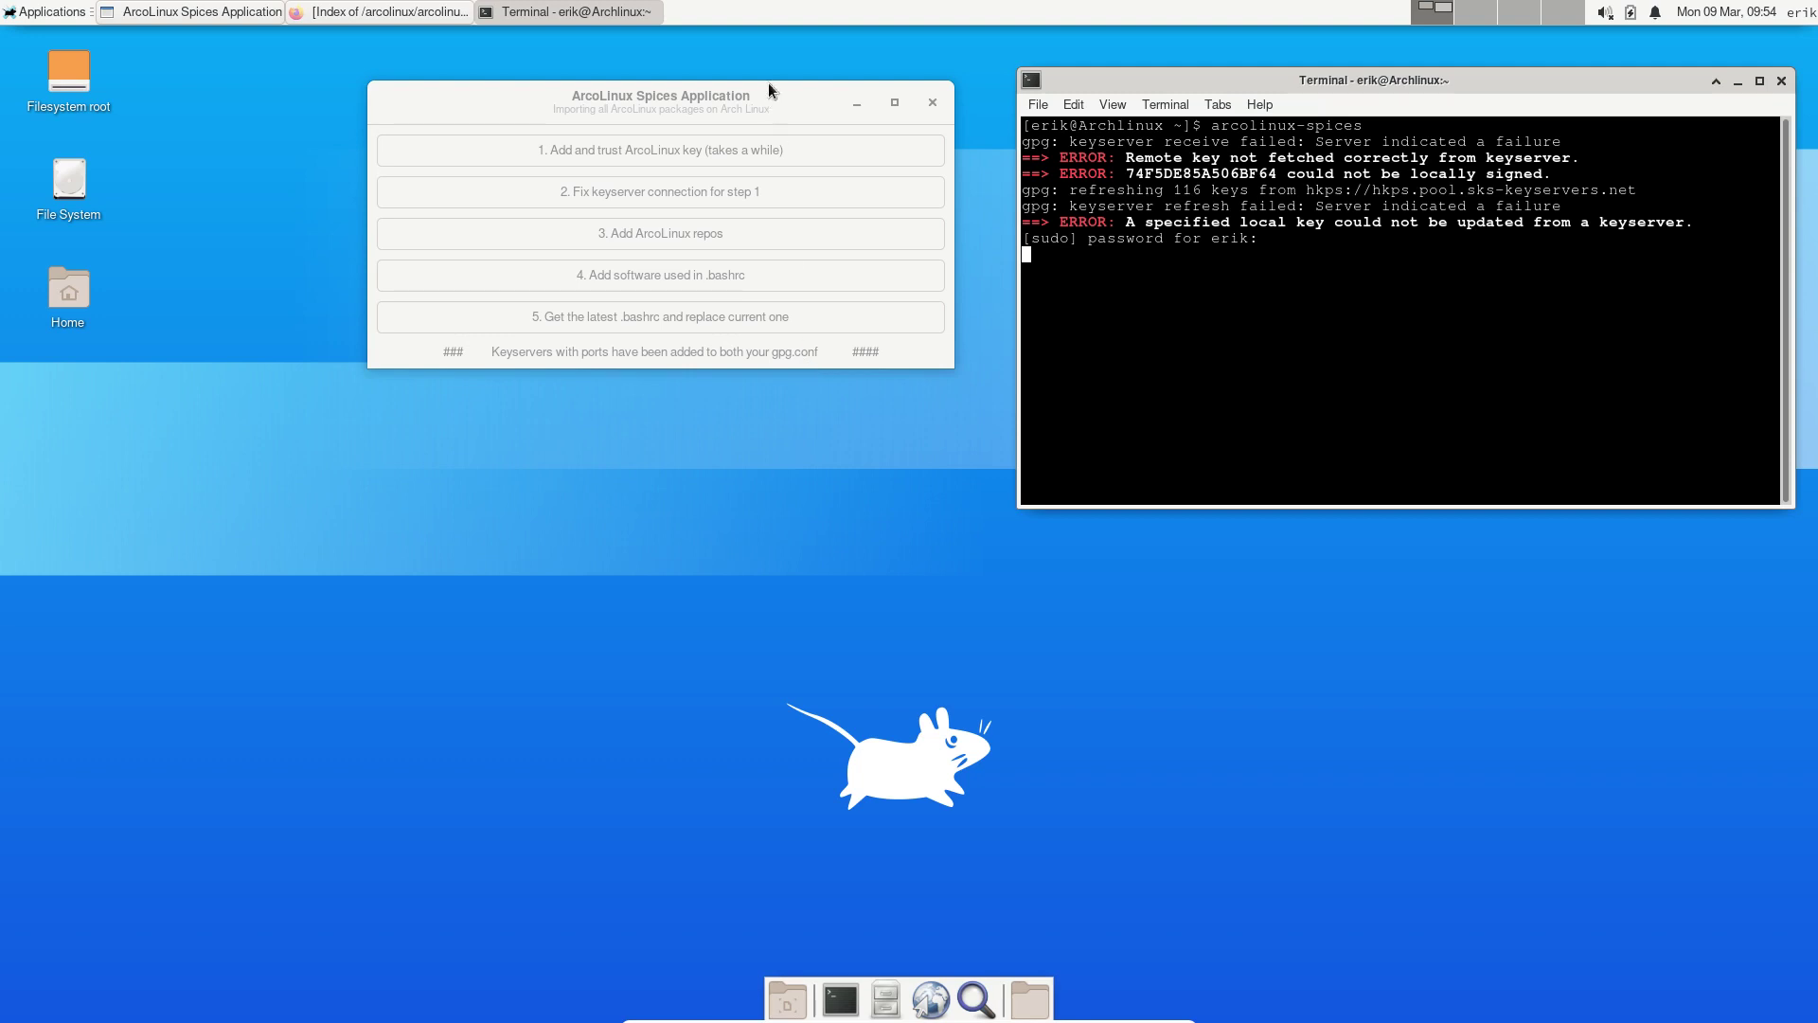
{"action": "left_click_drag", "start_coordinate": [769, 83], "coordinate": [805, 106]}
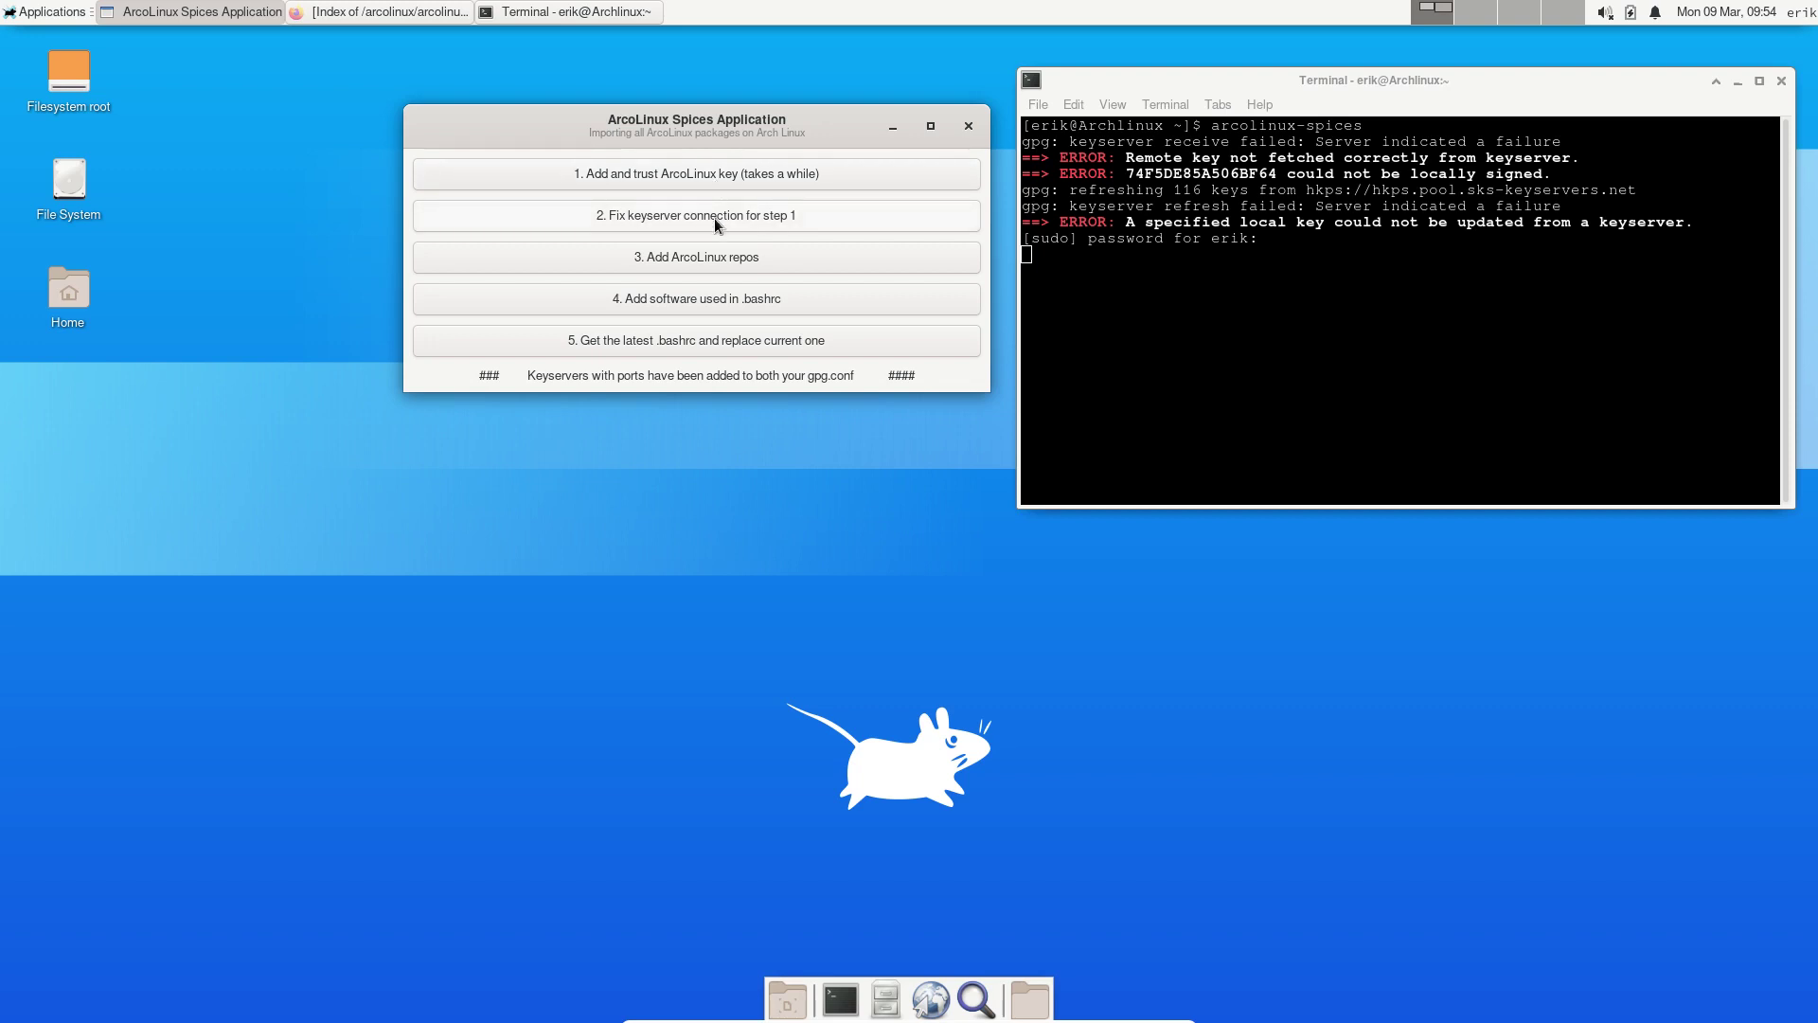
Show hidden files in Home and check the three keyserver lines in ~/.gnupg/gpg.conf
{"action": "double_click", "coordinate": [74, 310]}
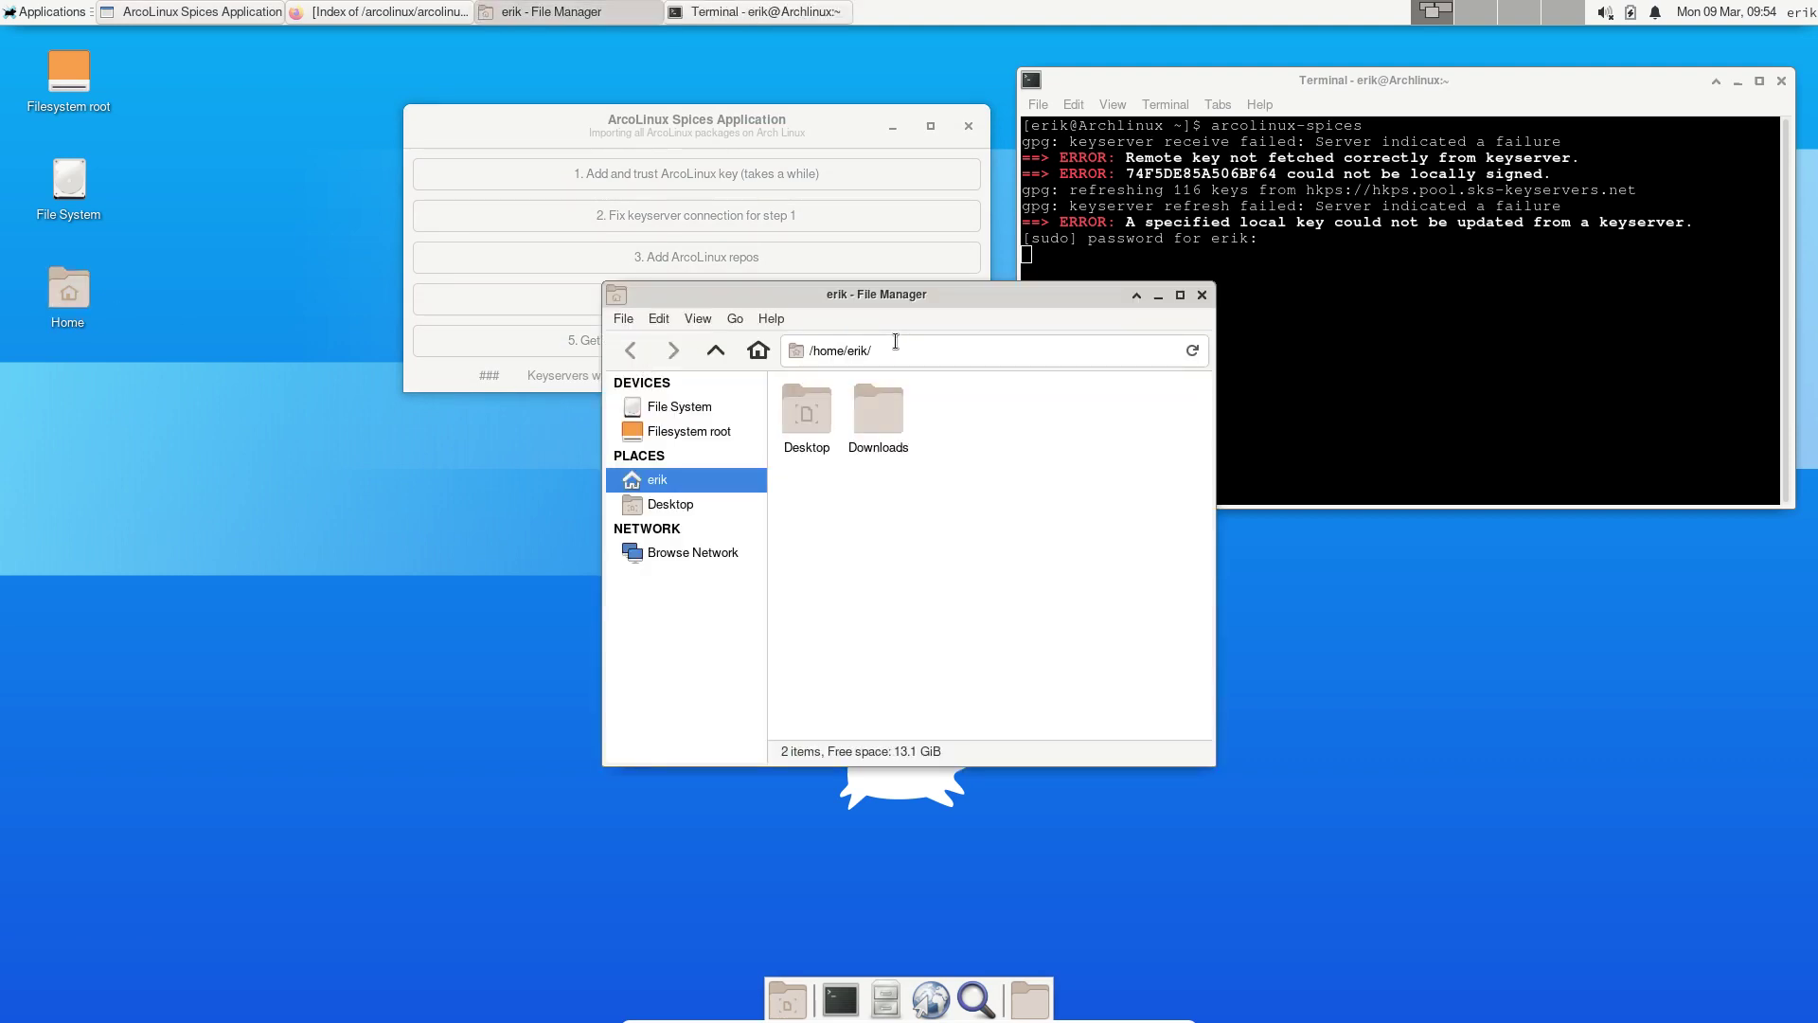
{"action": "key", "text": "ctrl+h"}
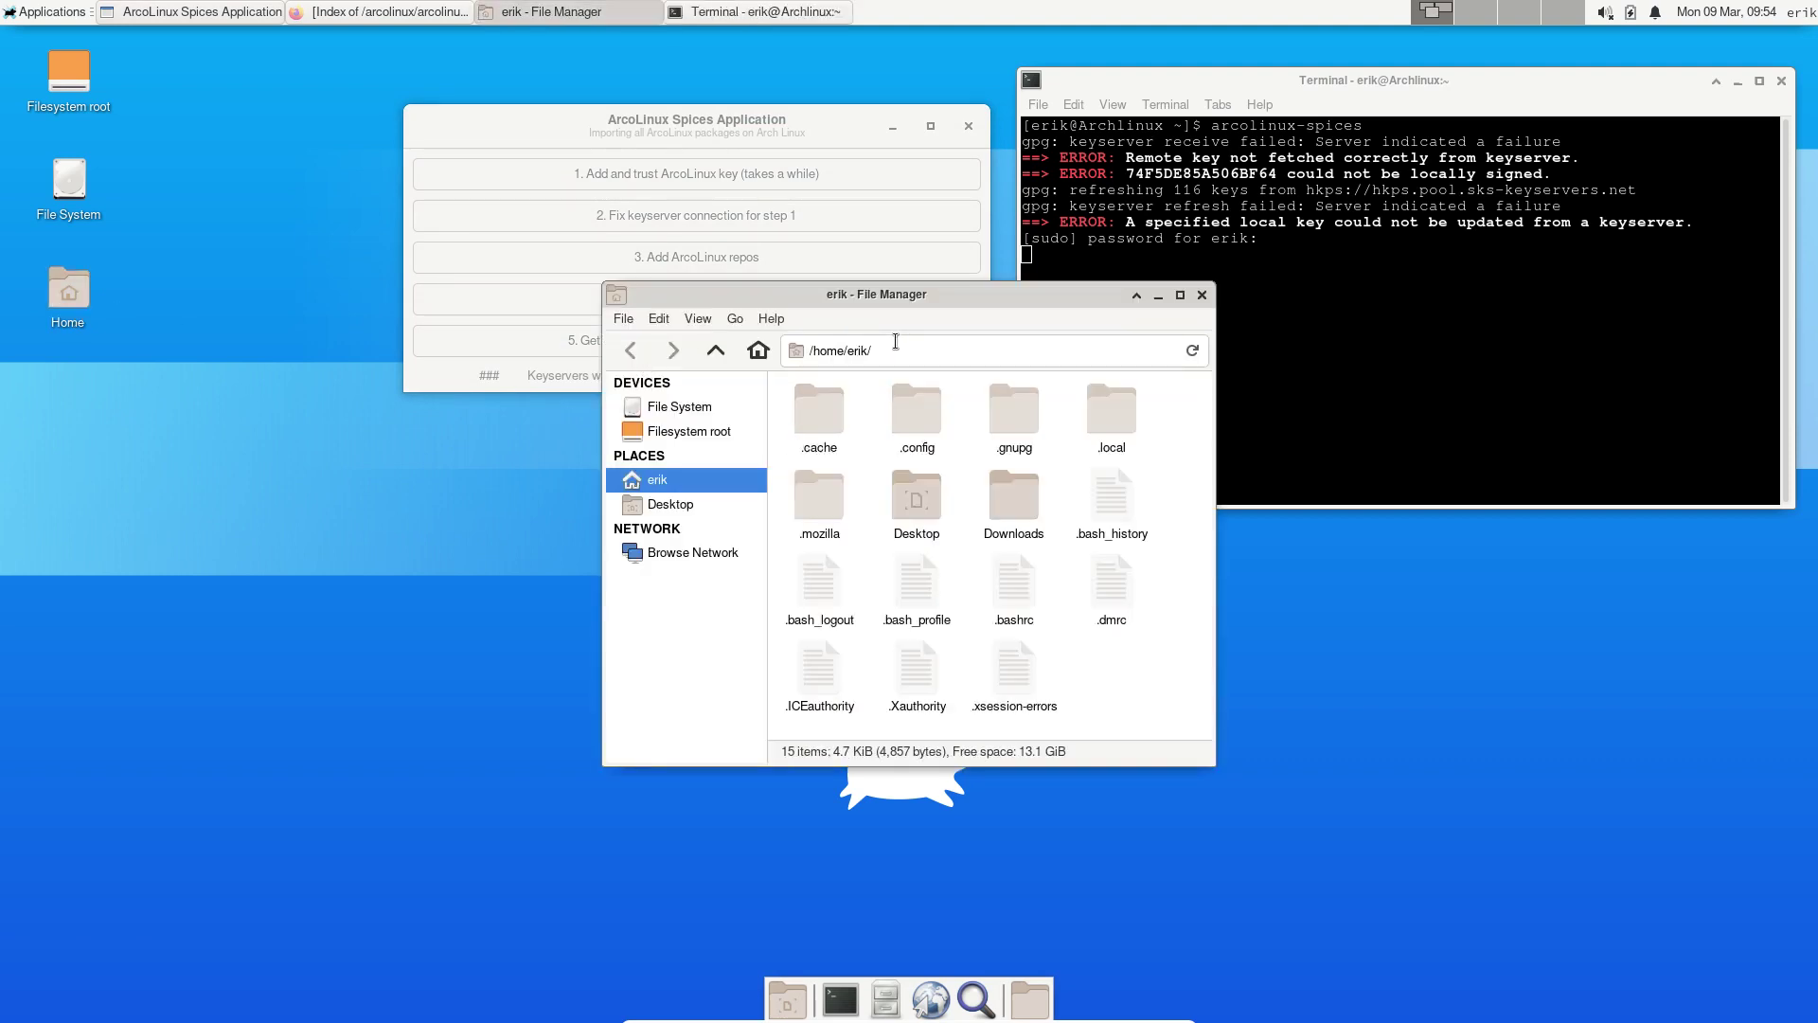
{"action": "left_click", "coordinate": [1021, 418]}
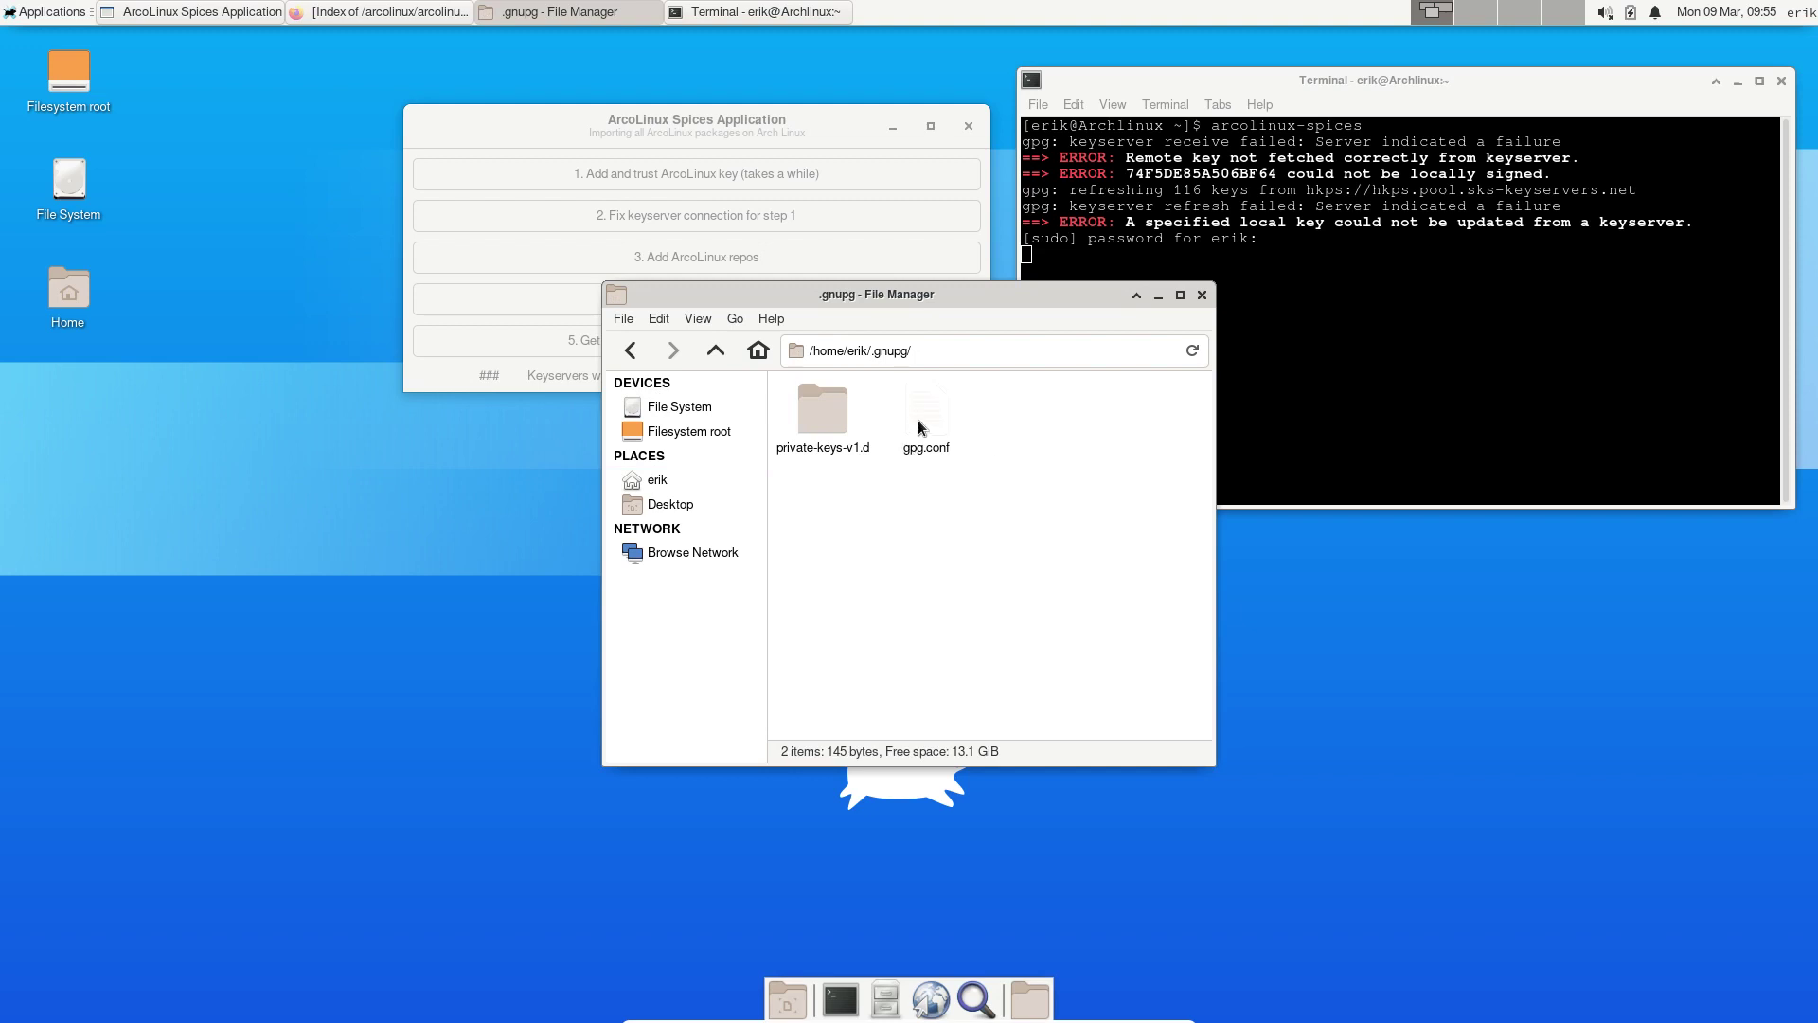
{"action": "double_click", "coordinate": [920, 428]}
{"action": "left_click_drag", "start_coordinate": [991, 380], "coordinate": [602, 338]}
{"action": "left_click", "coordinate": [867, 360]}
{"action": "left_click_drag", "start_coordinate": [904, 352], "coordinate": [557, 346]}
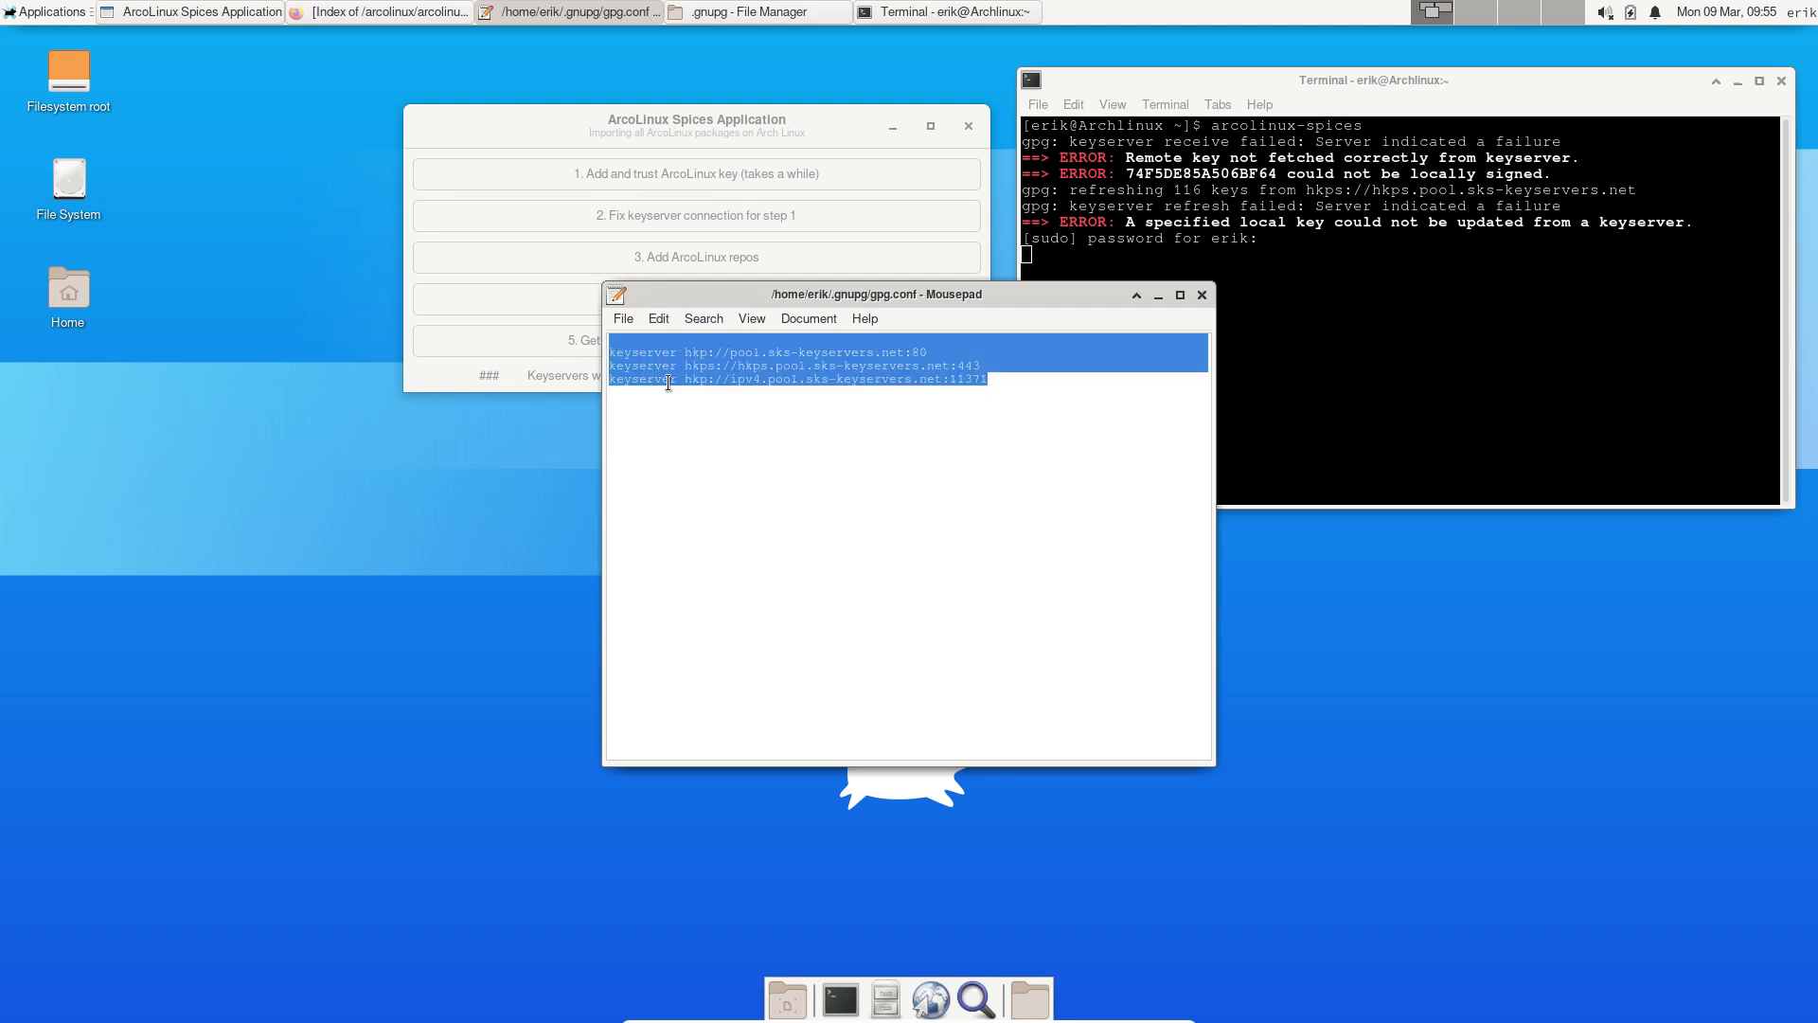
{"action": "left_click", "coordinate": [896, 367]}
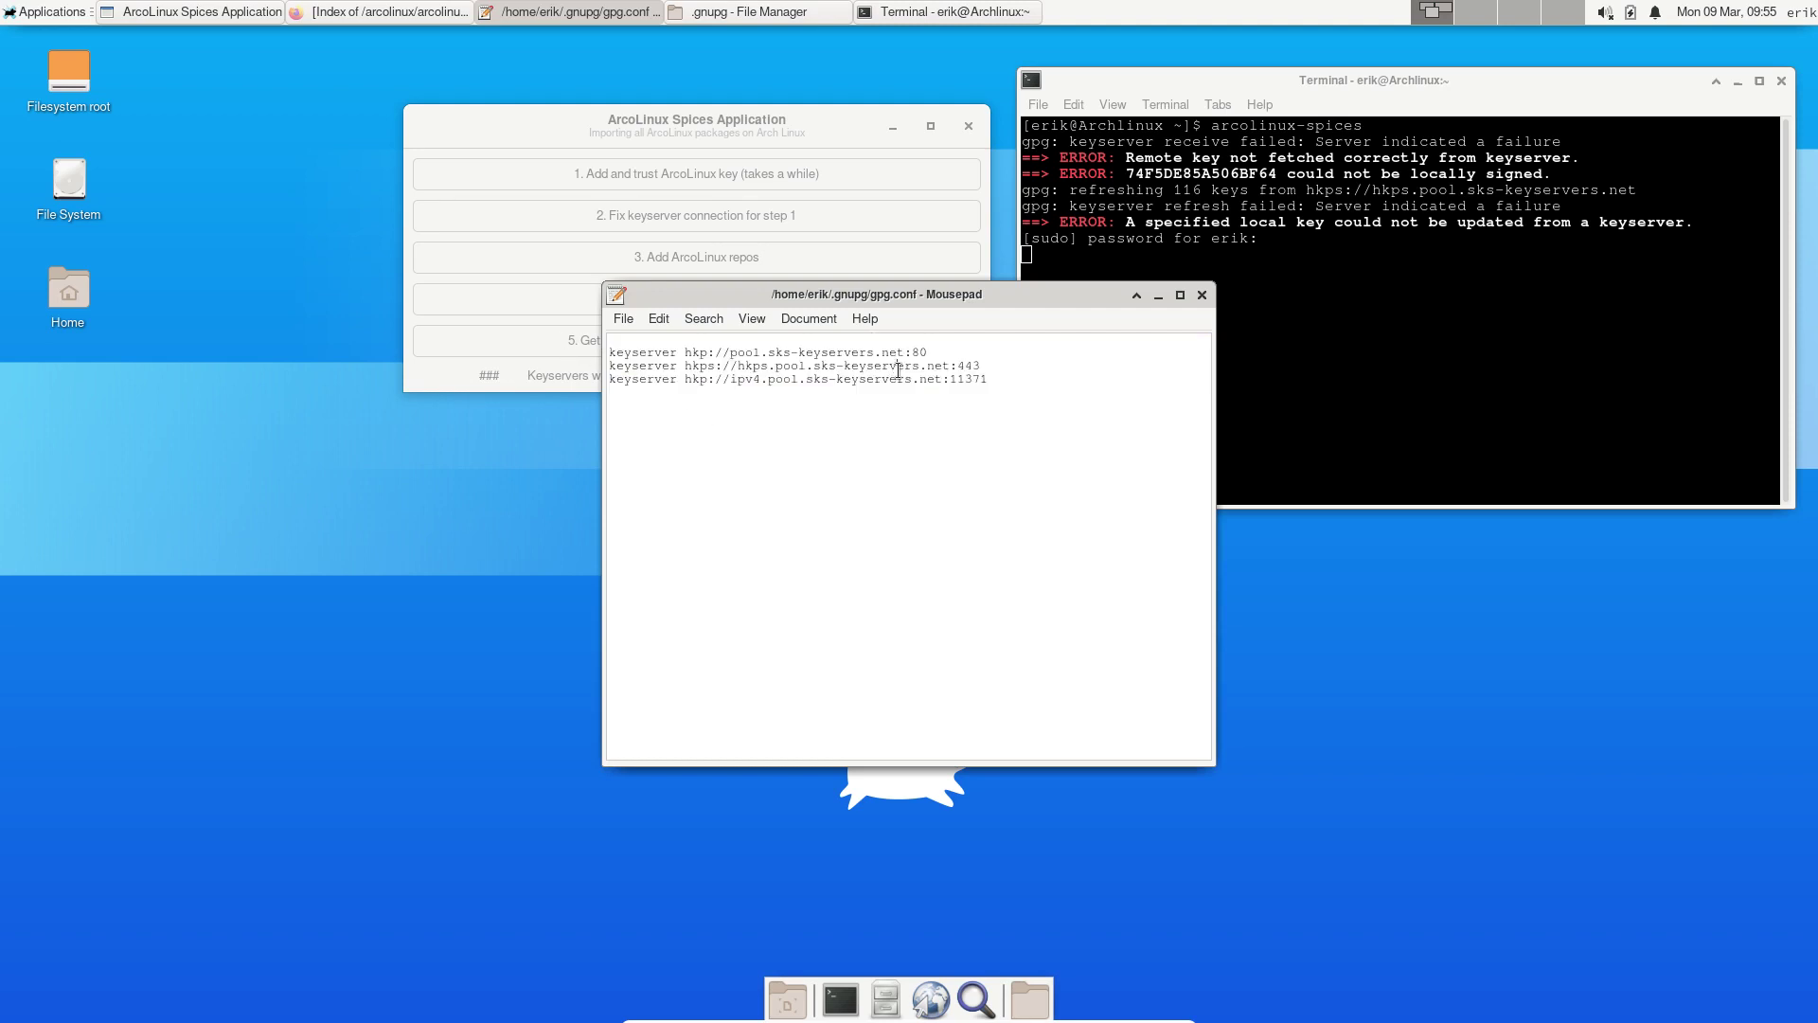
{"action": "left_click", "coordinate": [1002, 381]}
{"action": "left_click", "coordinate": [1202, 295]}
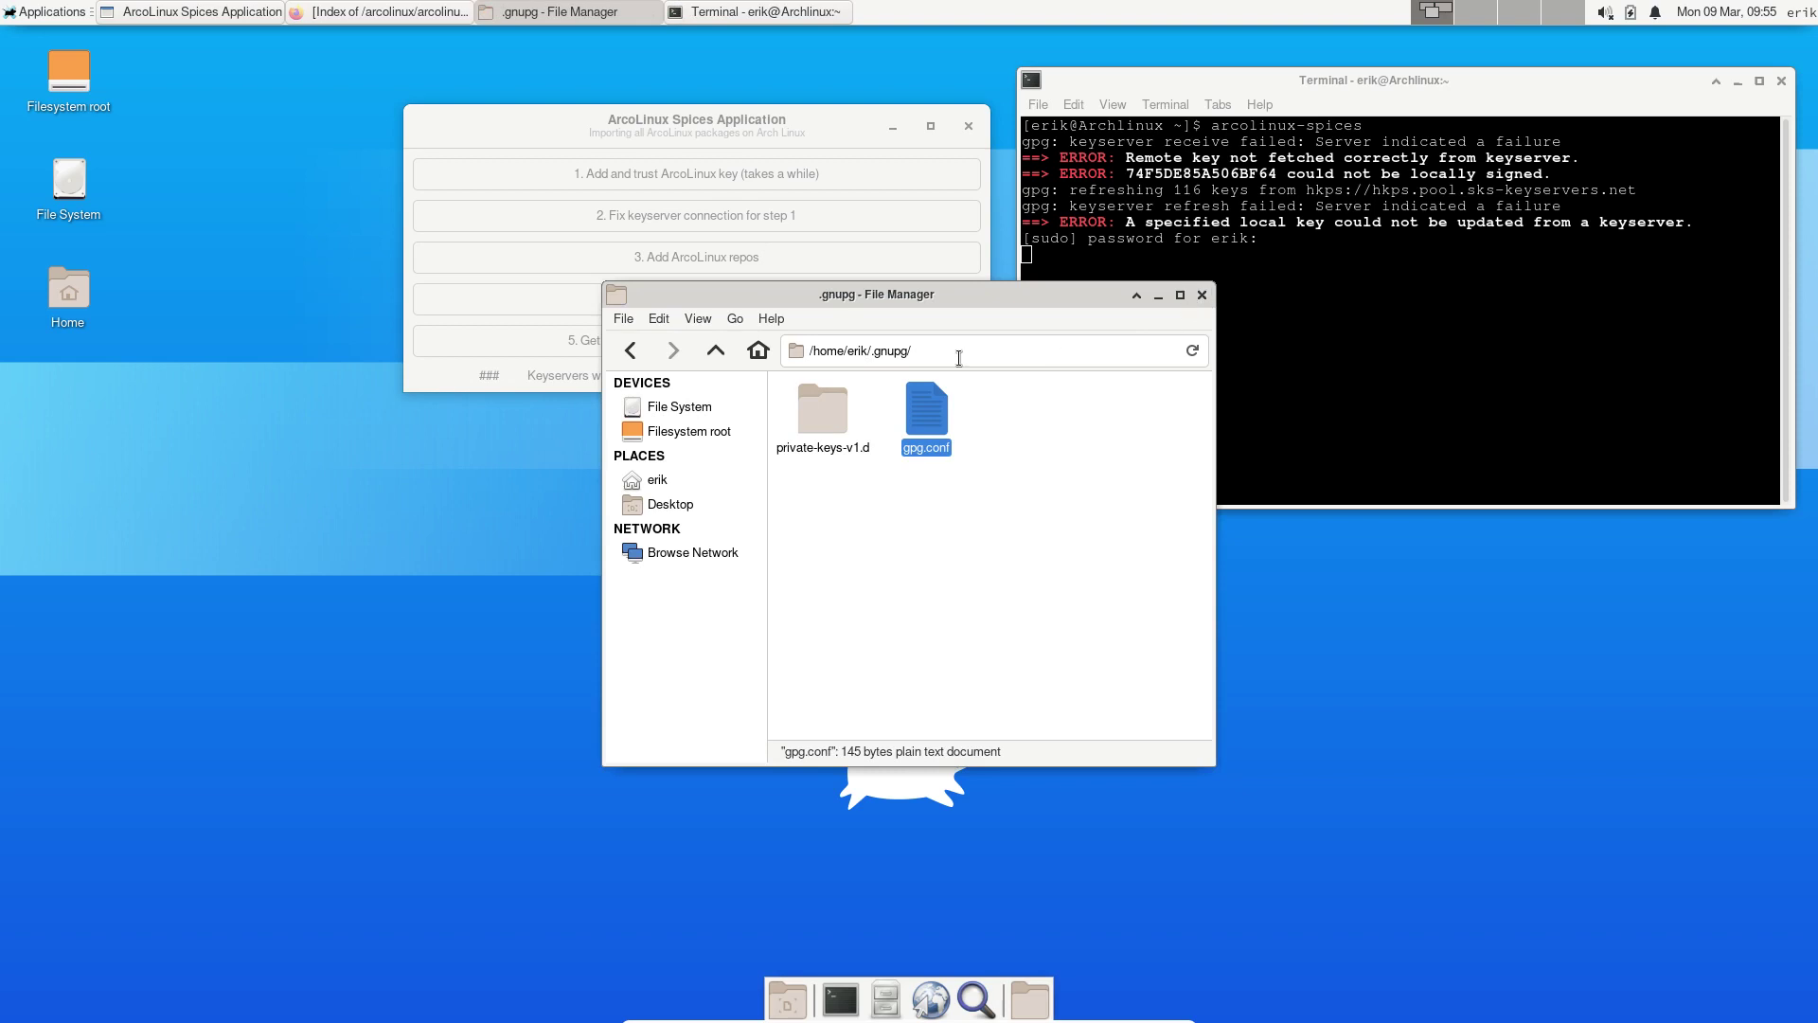
Check that /etc/pacman.d/gnupg/gpg.conf lists keyservers on ports 80, 443 and 11371, then close everything
{"action": "left_click", "coordinate": [705, 411]}
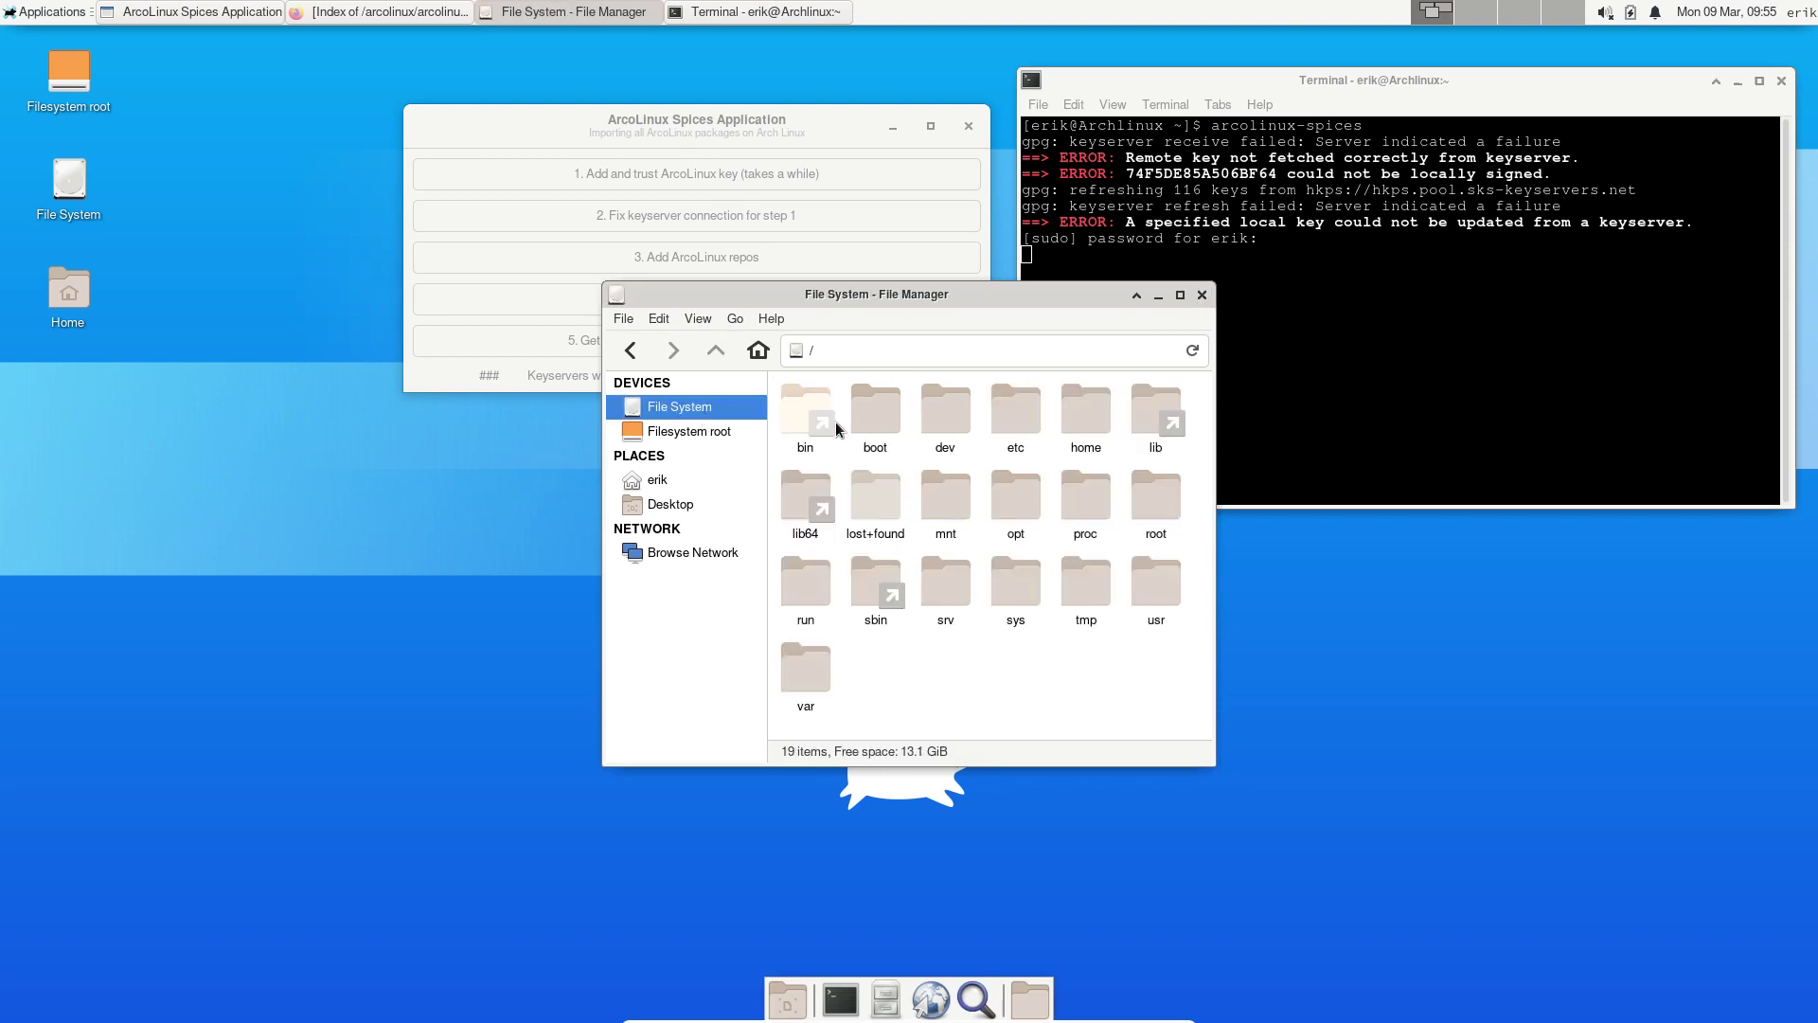
{"action": "left_click", "coordinate": [1016, 424]}
{"action": "double_click", "coordinate": [1017, 423]}
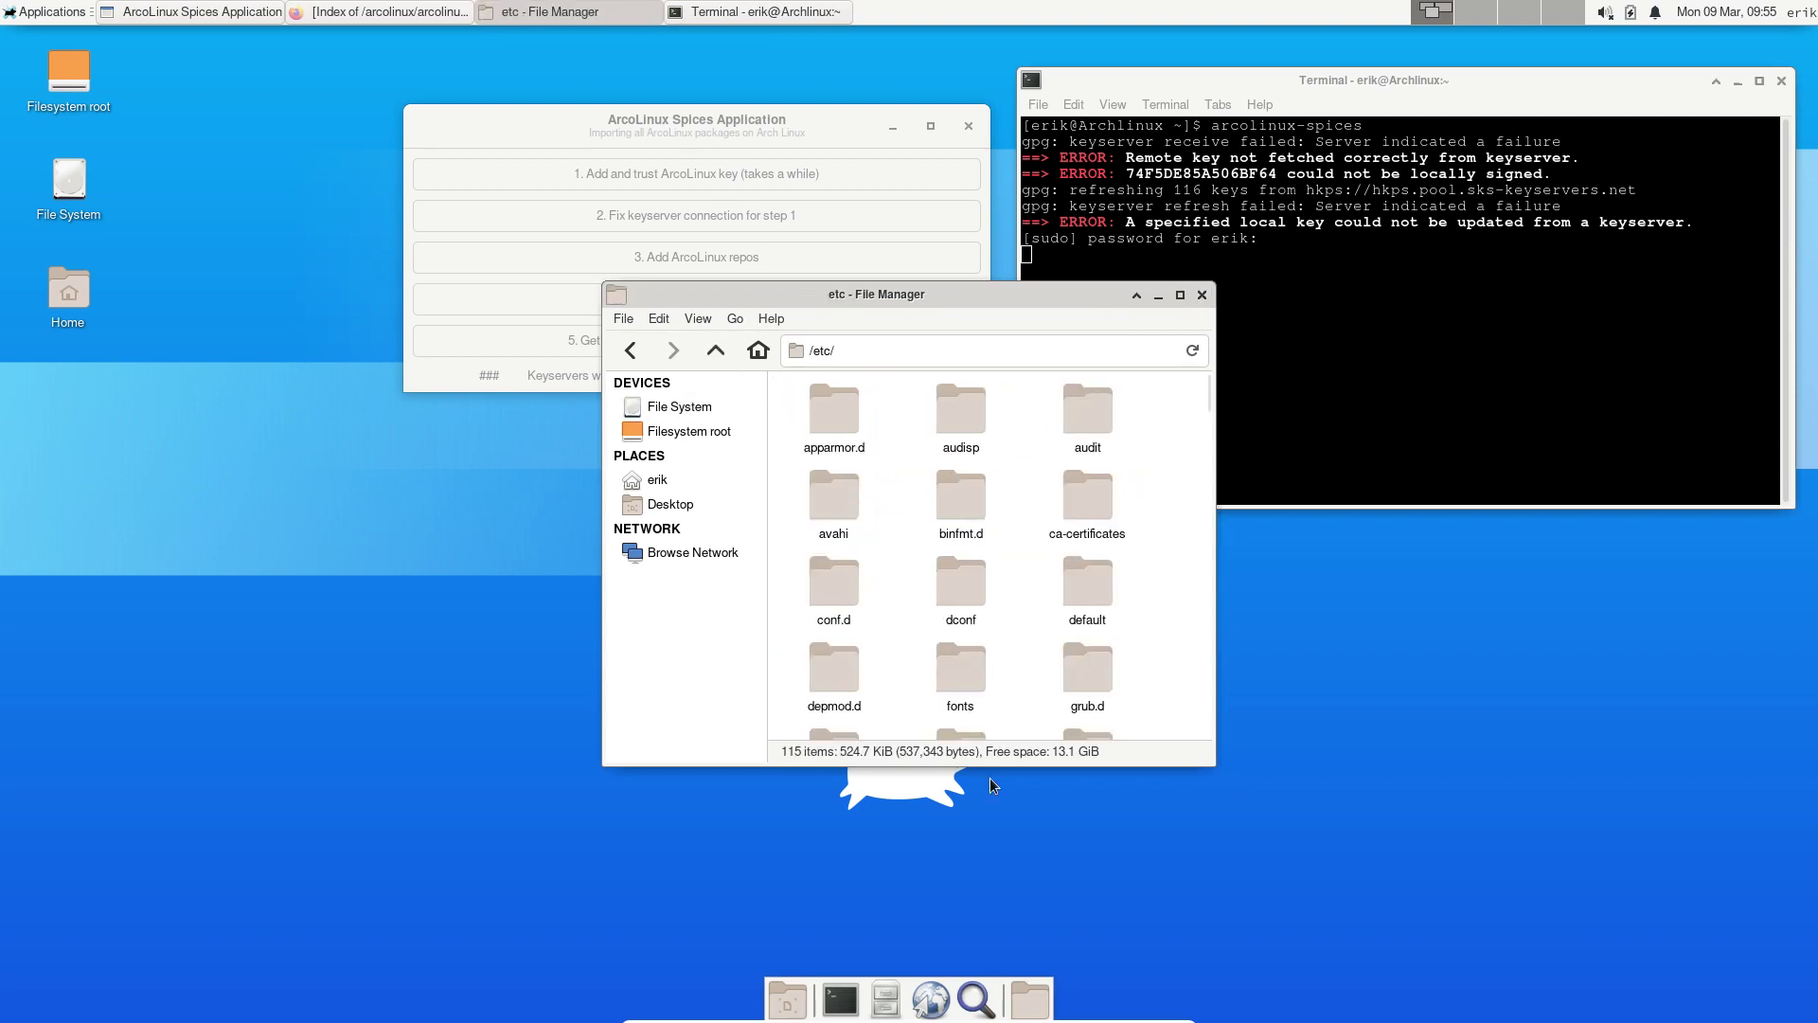
{"action": "type", "text": "pac"}
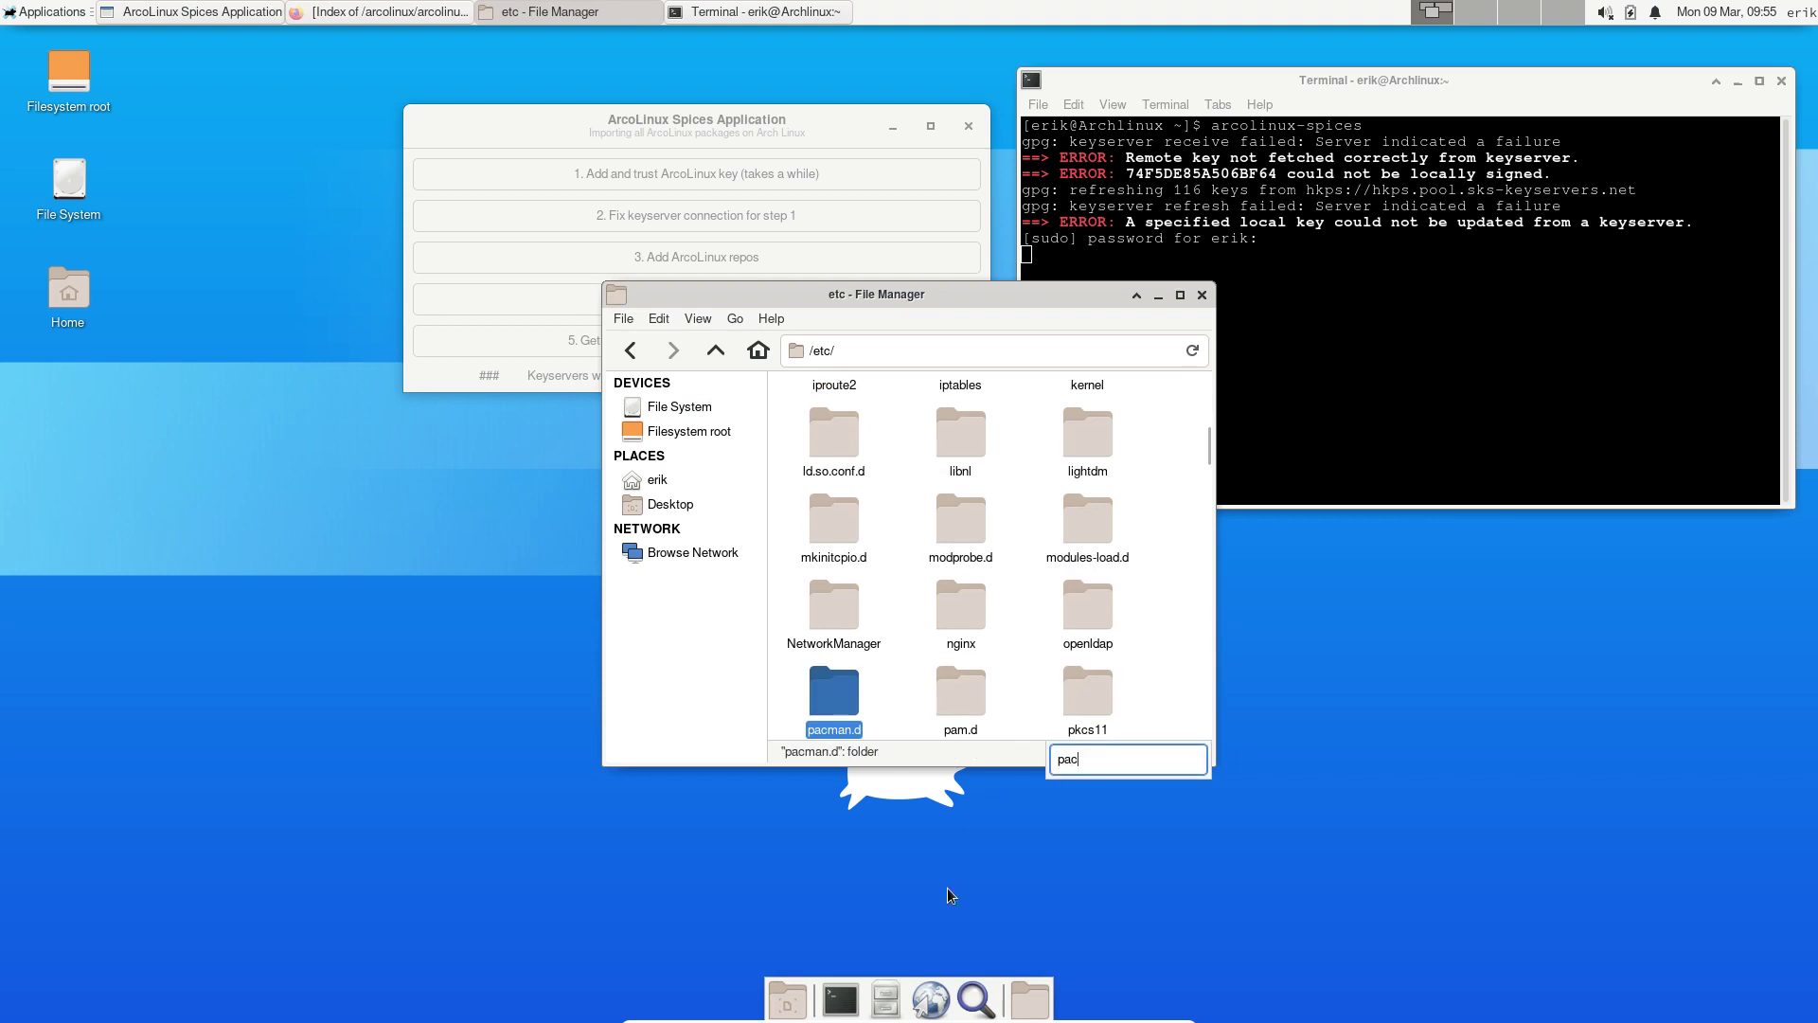
{"action": "double_click", "coordinate": [858, 706]}
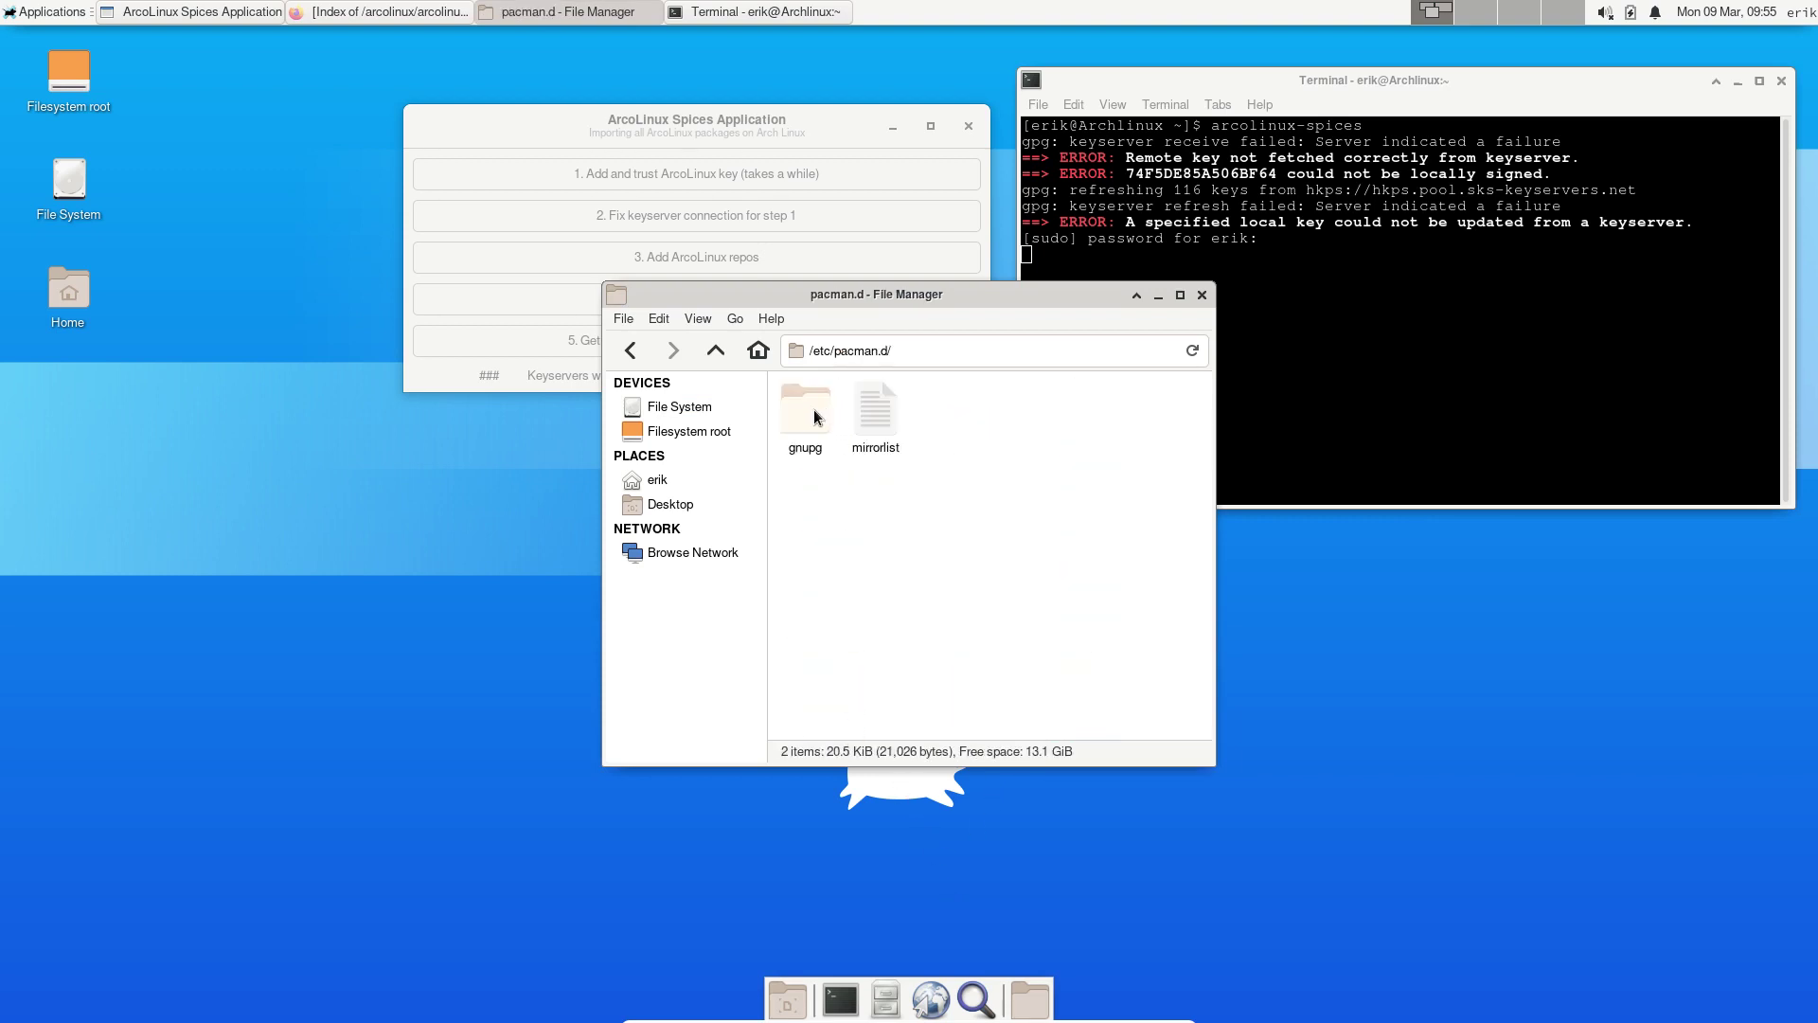
{"action": "double_click", "coordinate": [815, 409]}
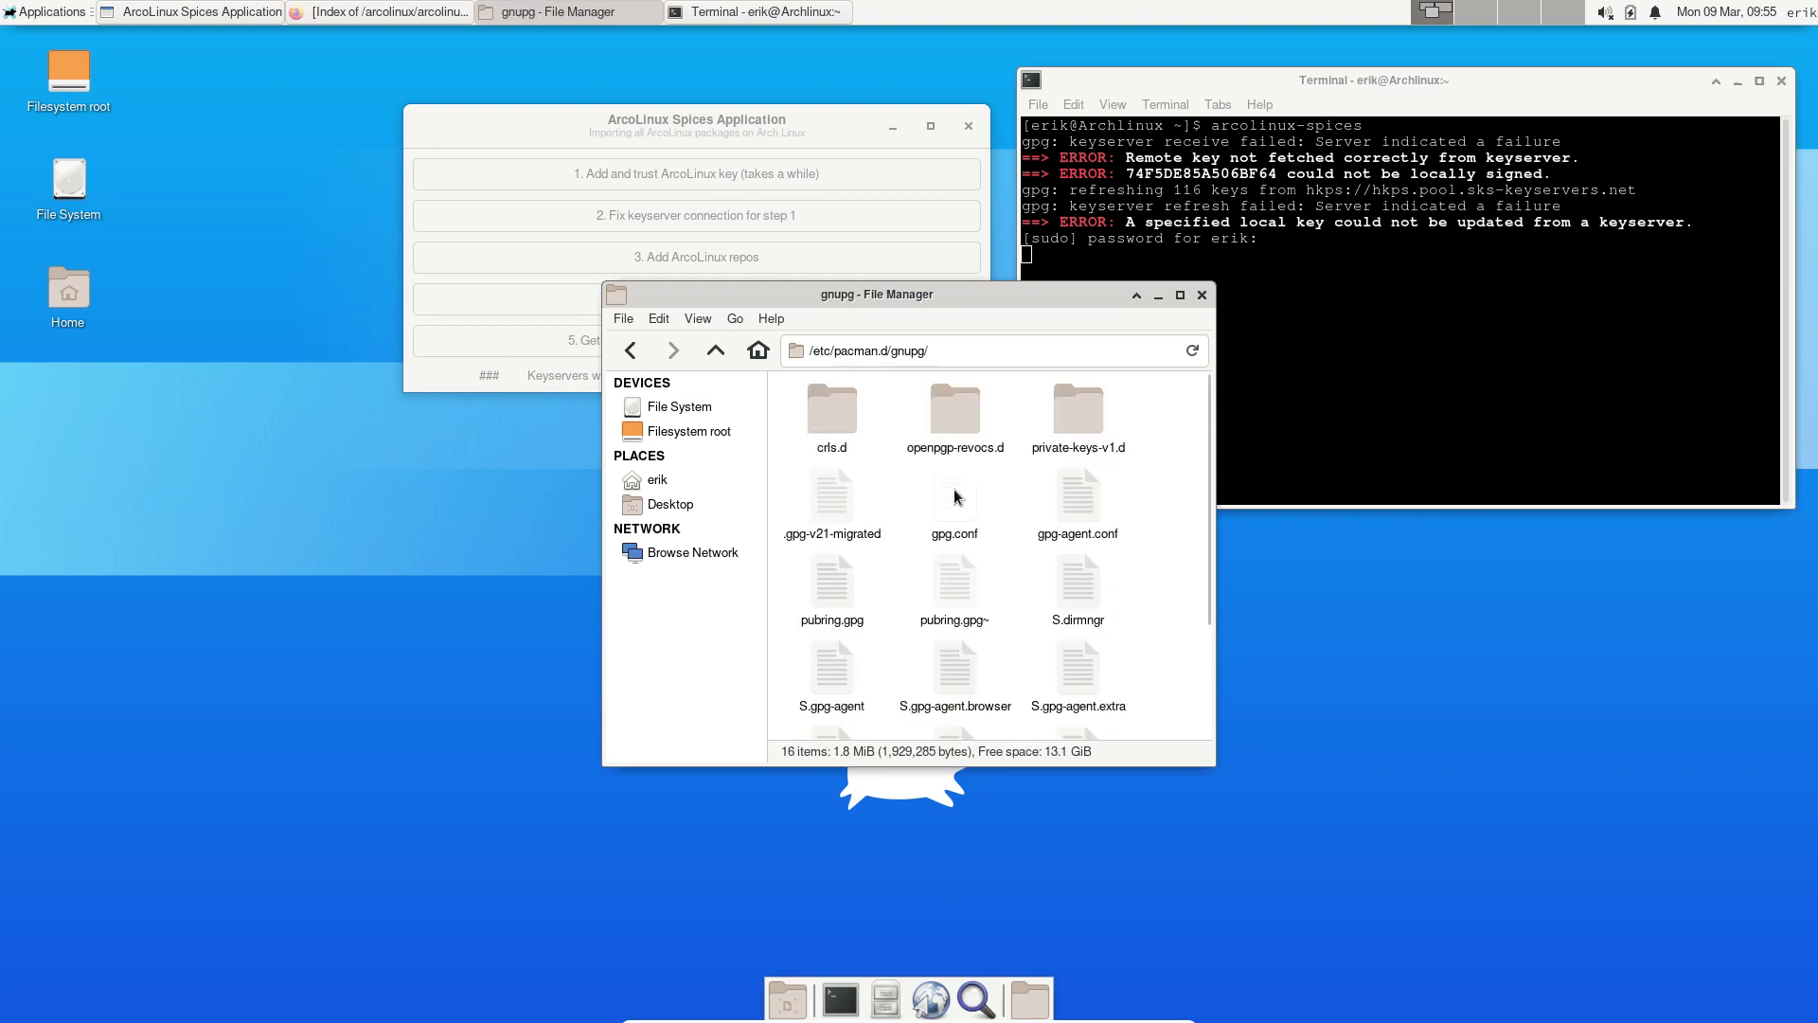
{"action": "double_click", "coordinate": [954, 494]}
{"action": "left_click_drag", "start_coordinate": [994, 458], "coordinate": [609, 433]}
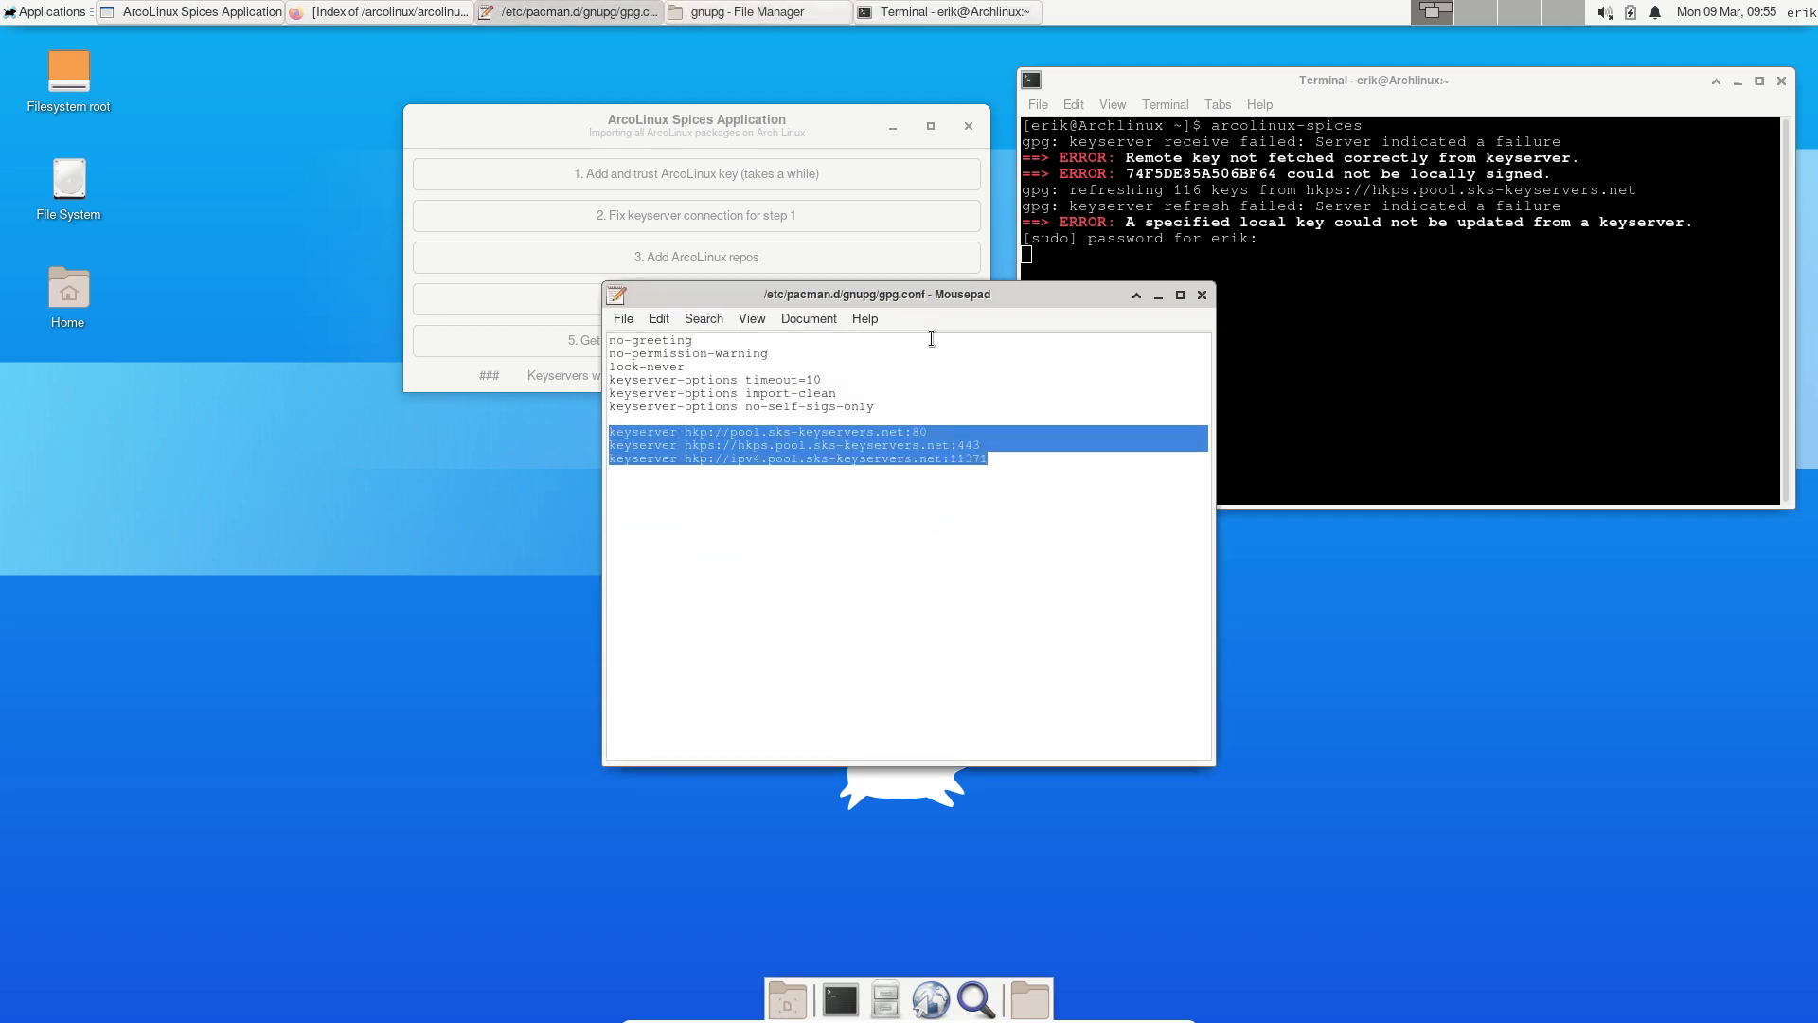
{"action": "left_click_drag", "start_coordinate": [1015, 288], "coordinate": [470, 482]}
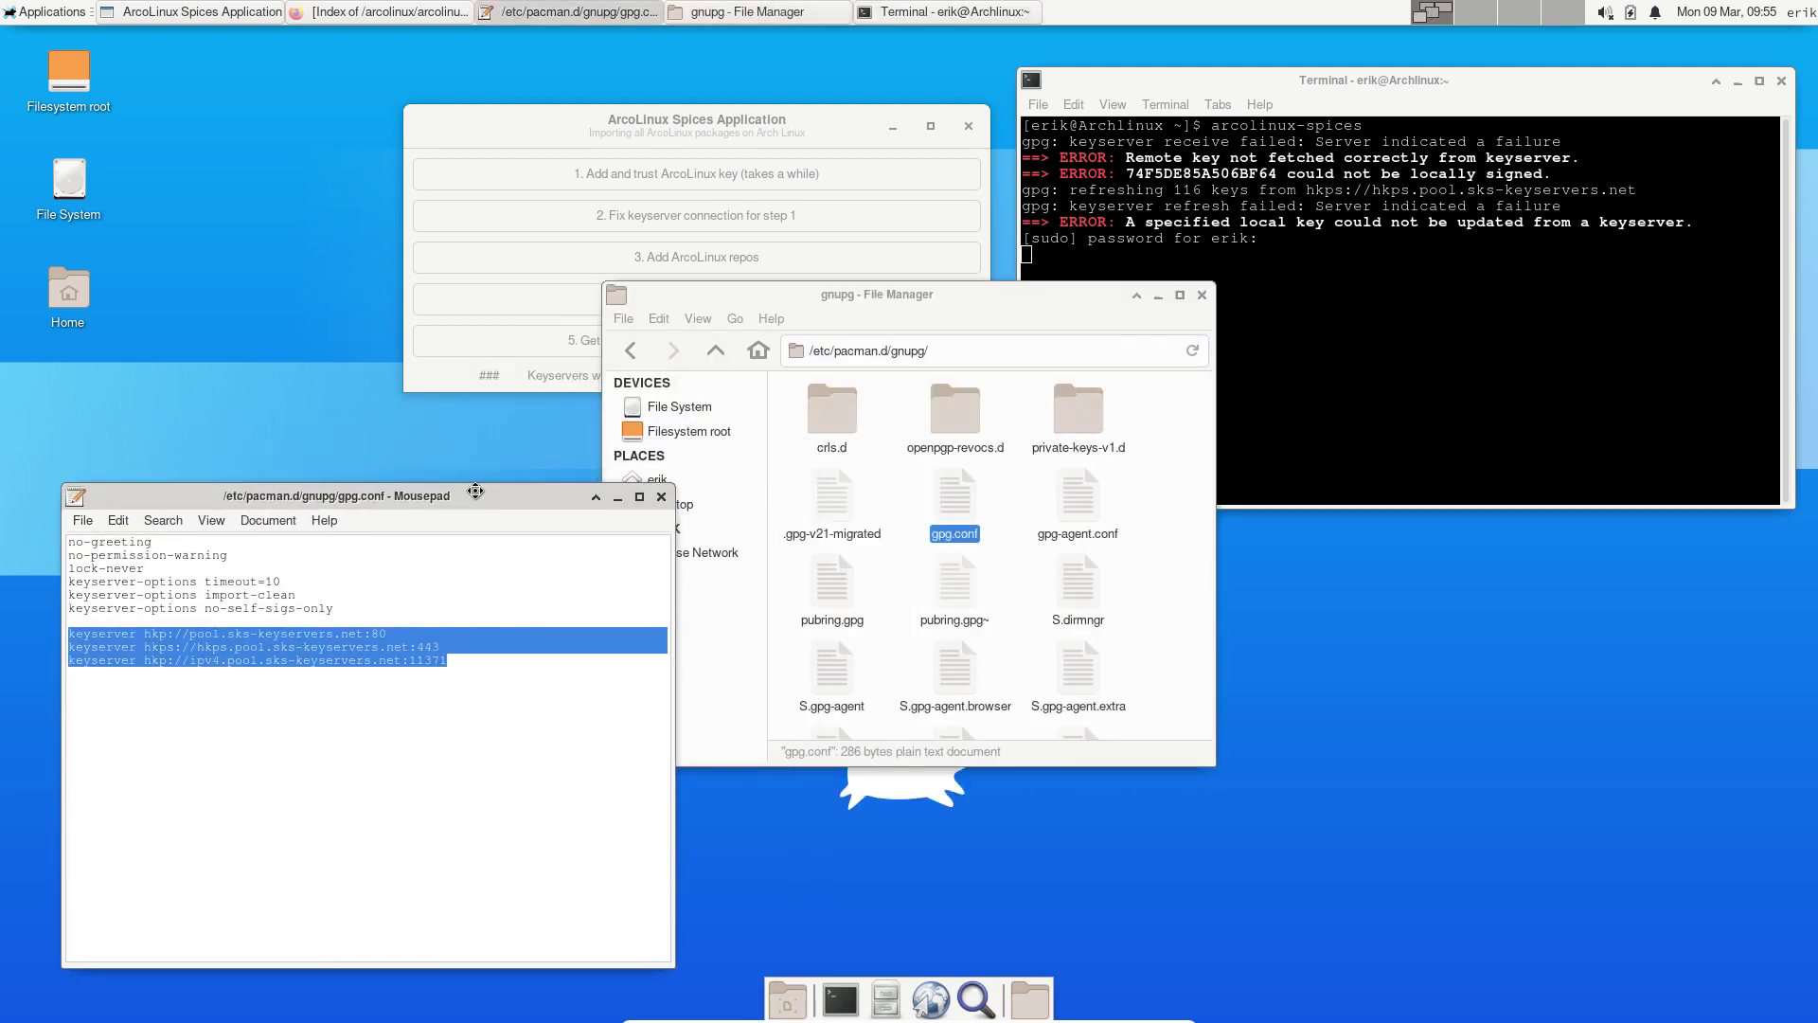
{"action": "left_click", "coordinate": [656, 488]}
{"action": "left_click", "coordinate": [1202, 295]}
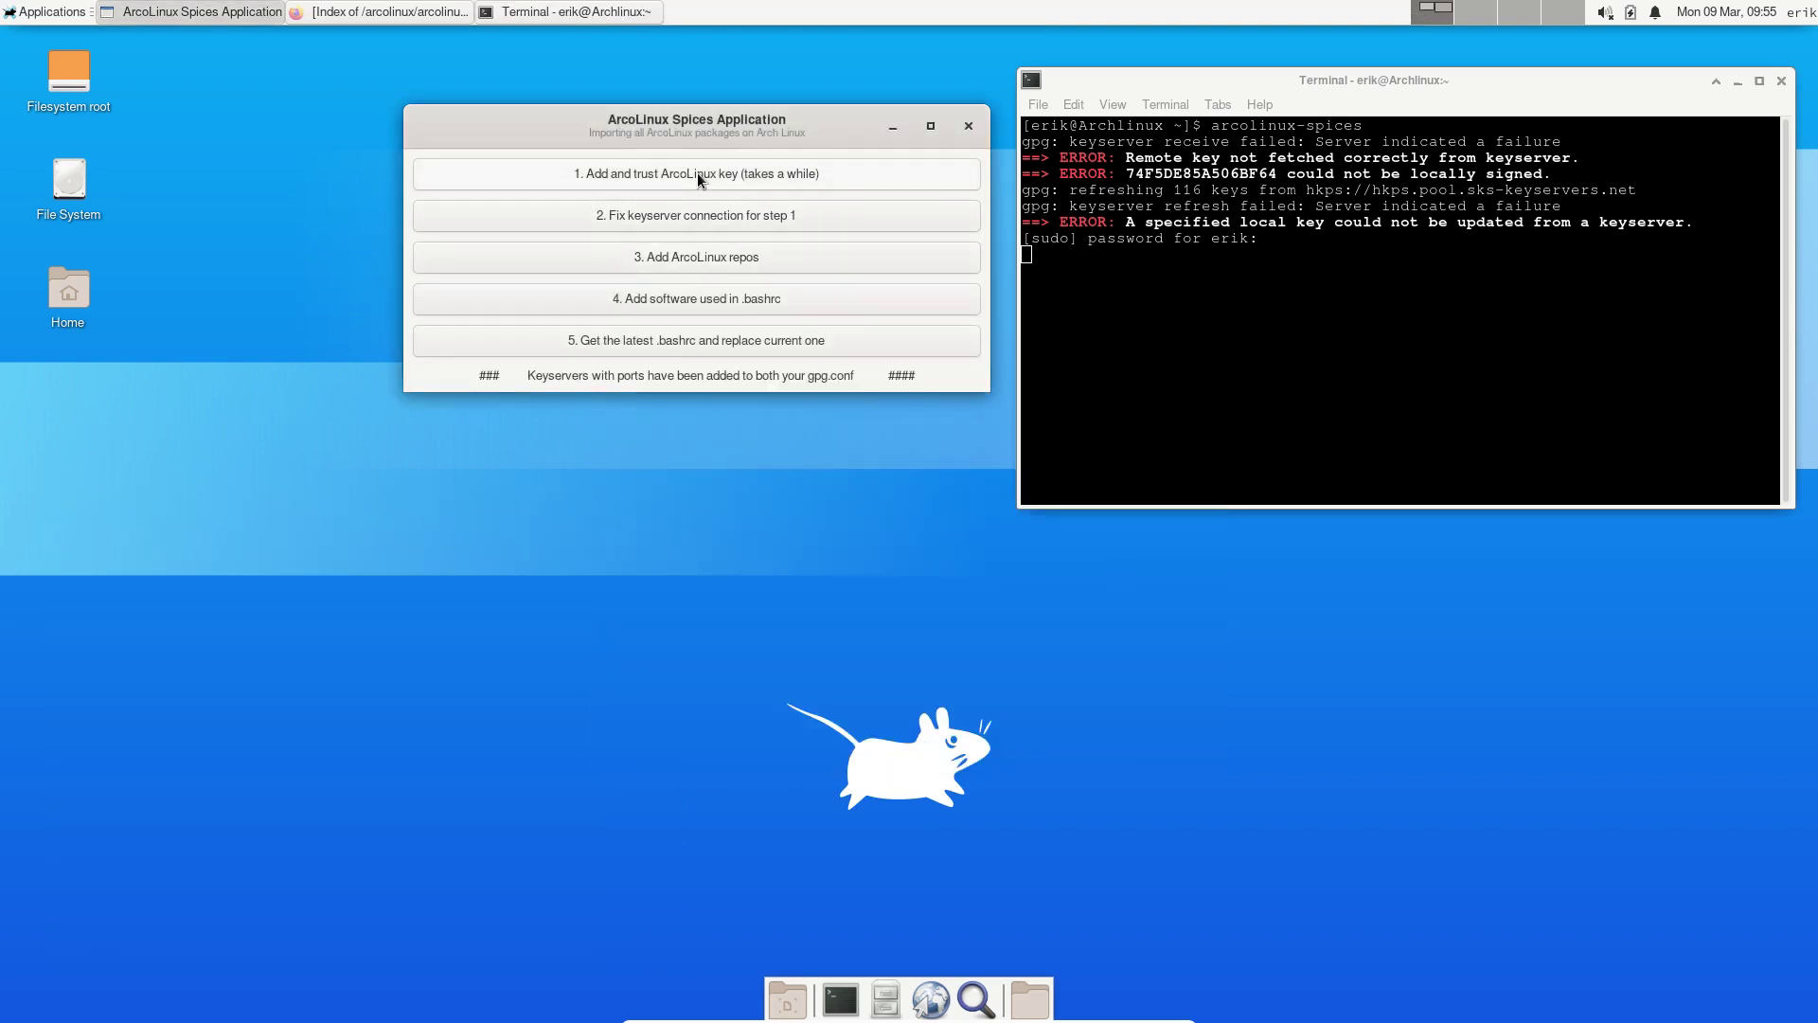
Rerun '1. Add and trust ArcoLinux key', authenticate with the password, and follow the import in the terminal
{"action": "left_click", "coordinate": [697, 173]}
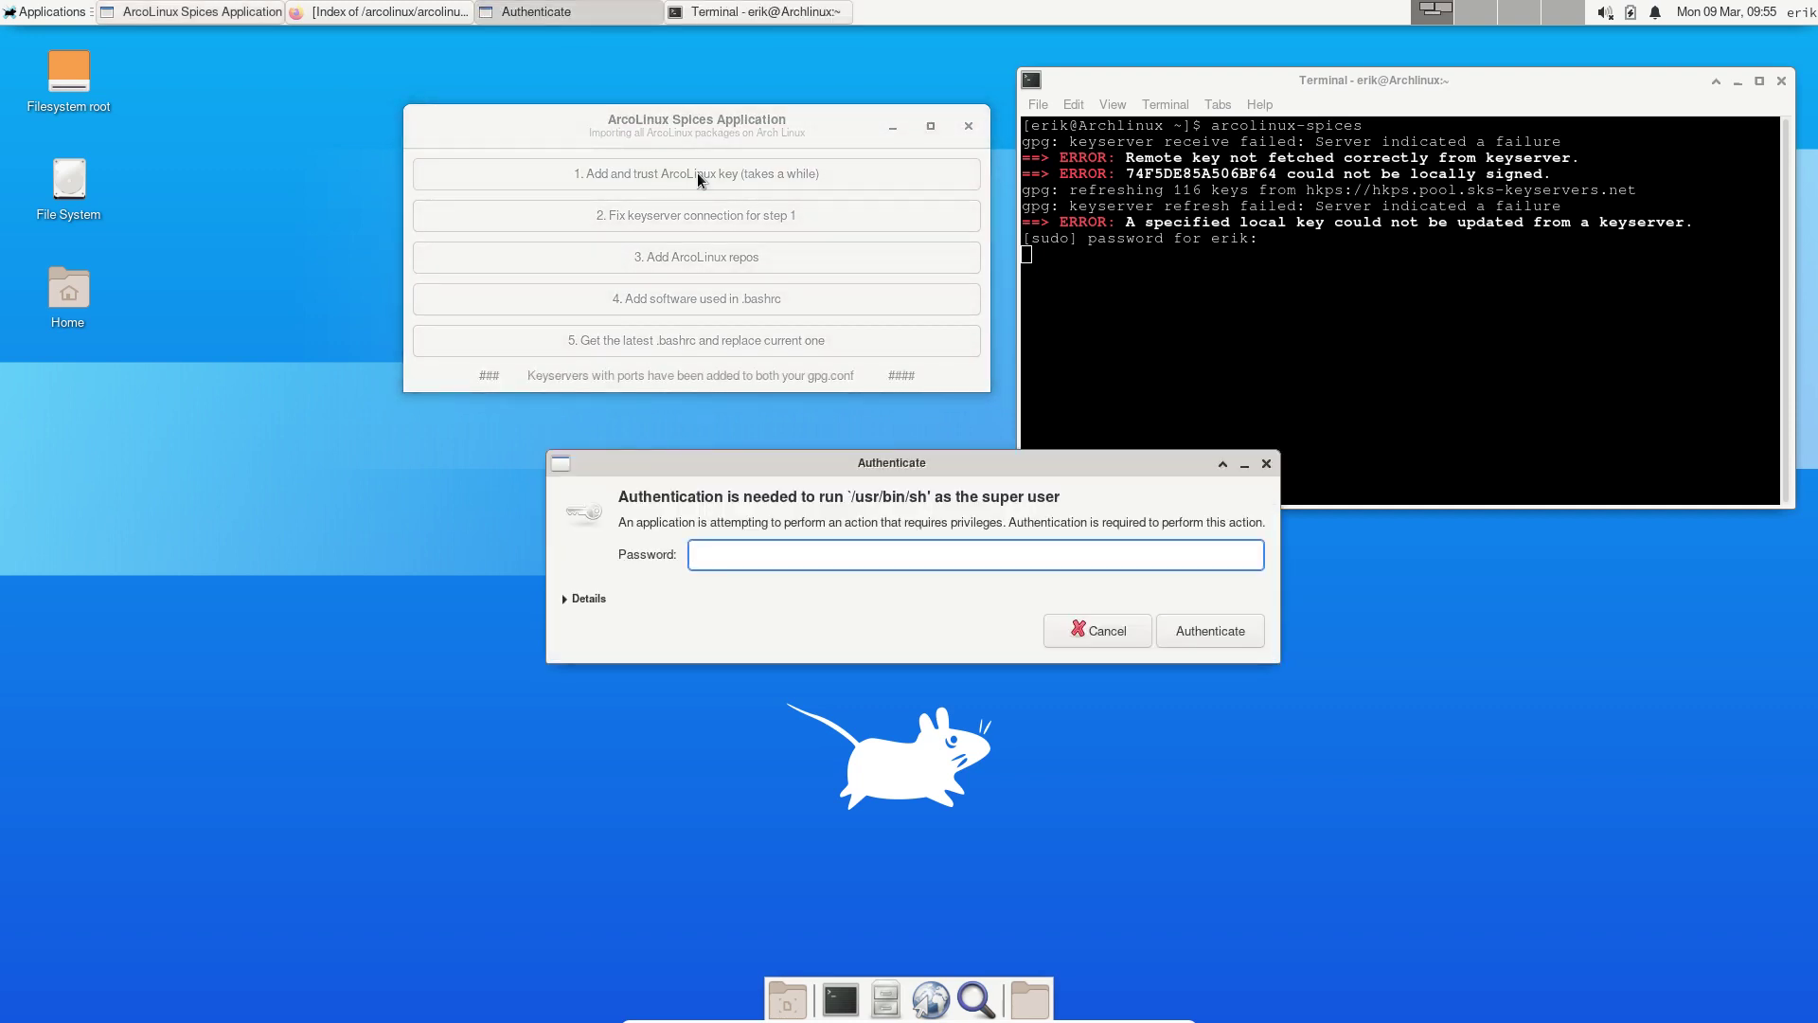
{"action": "type", "text": "******"}
{"action": "key", "text": "Return"}
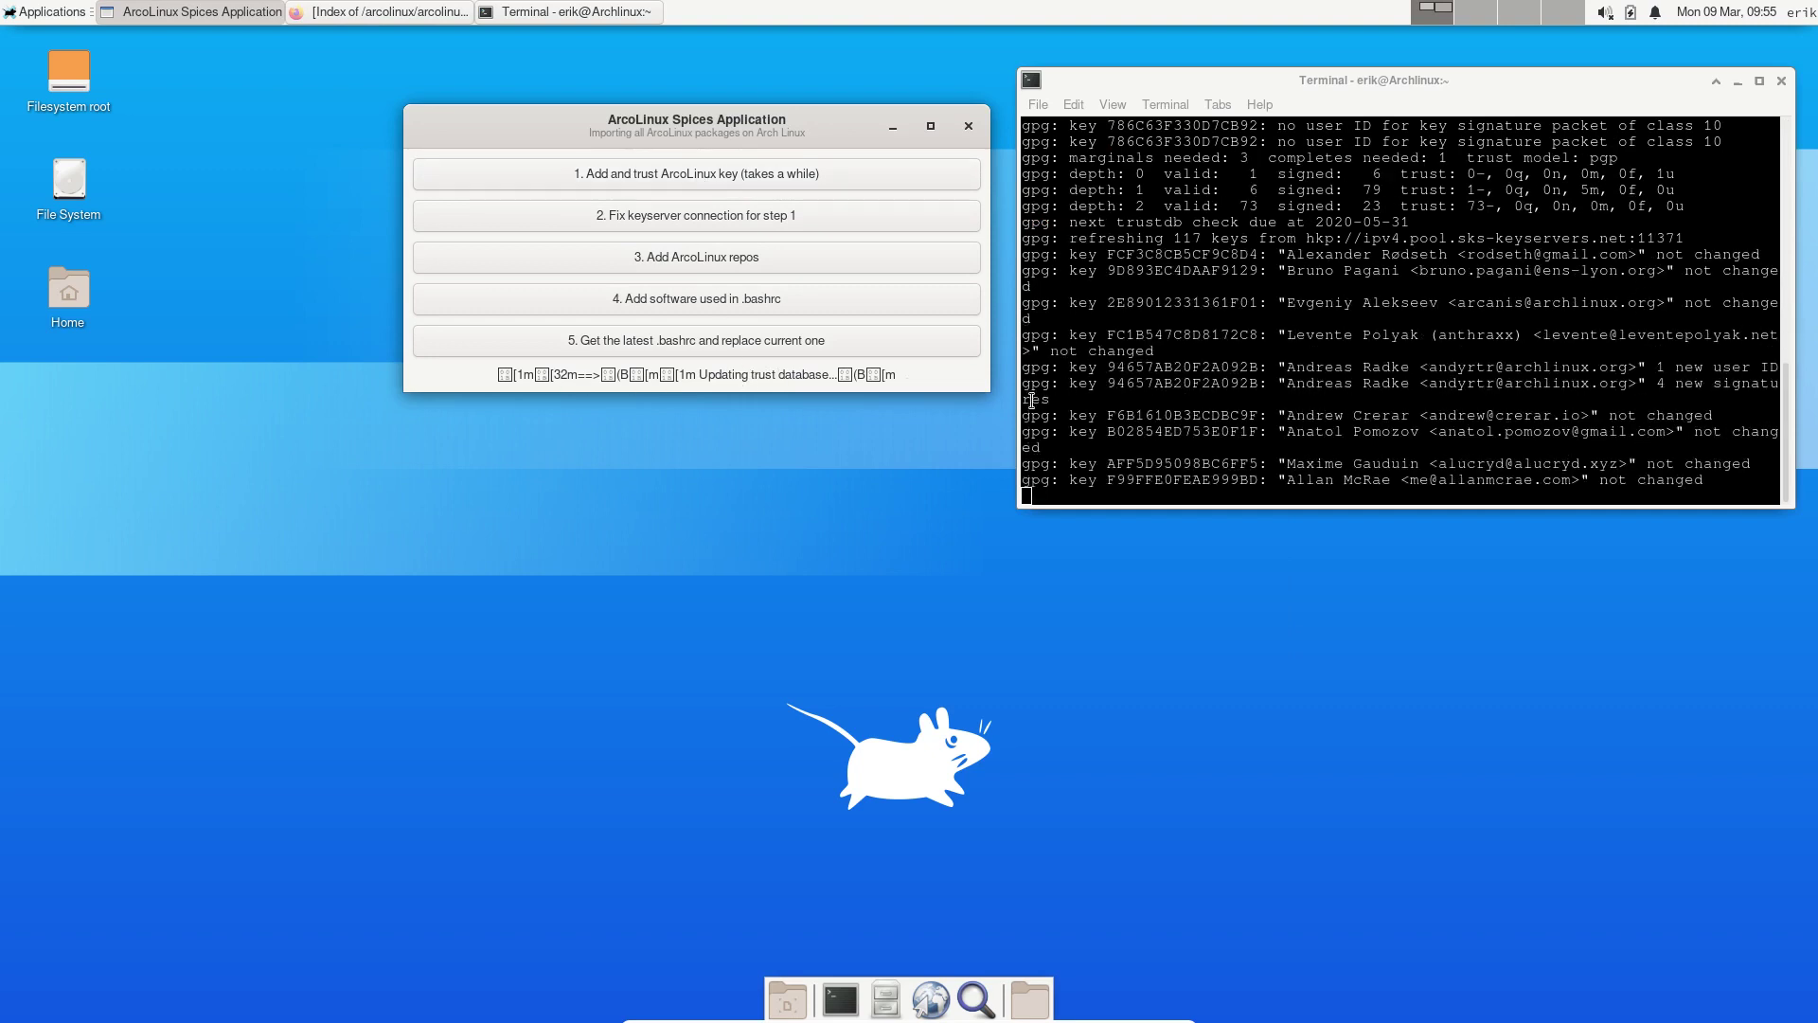
{"action": "left_click", "coordinate": [1596, 389]}
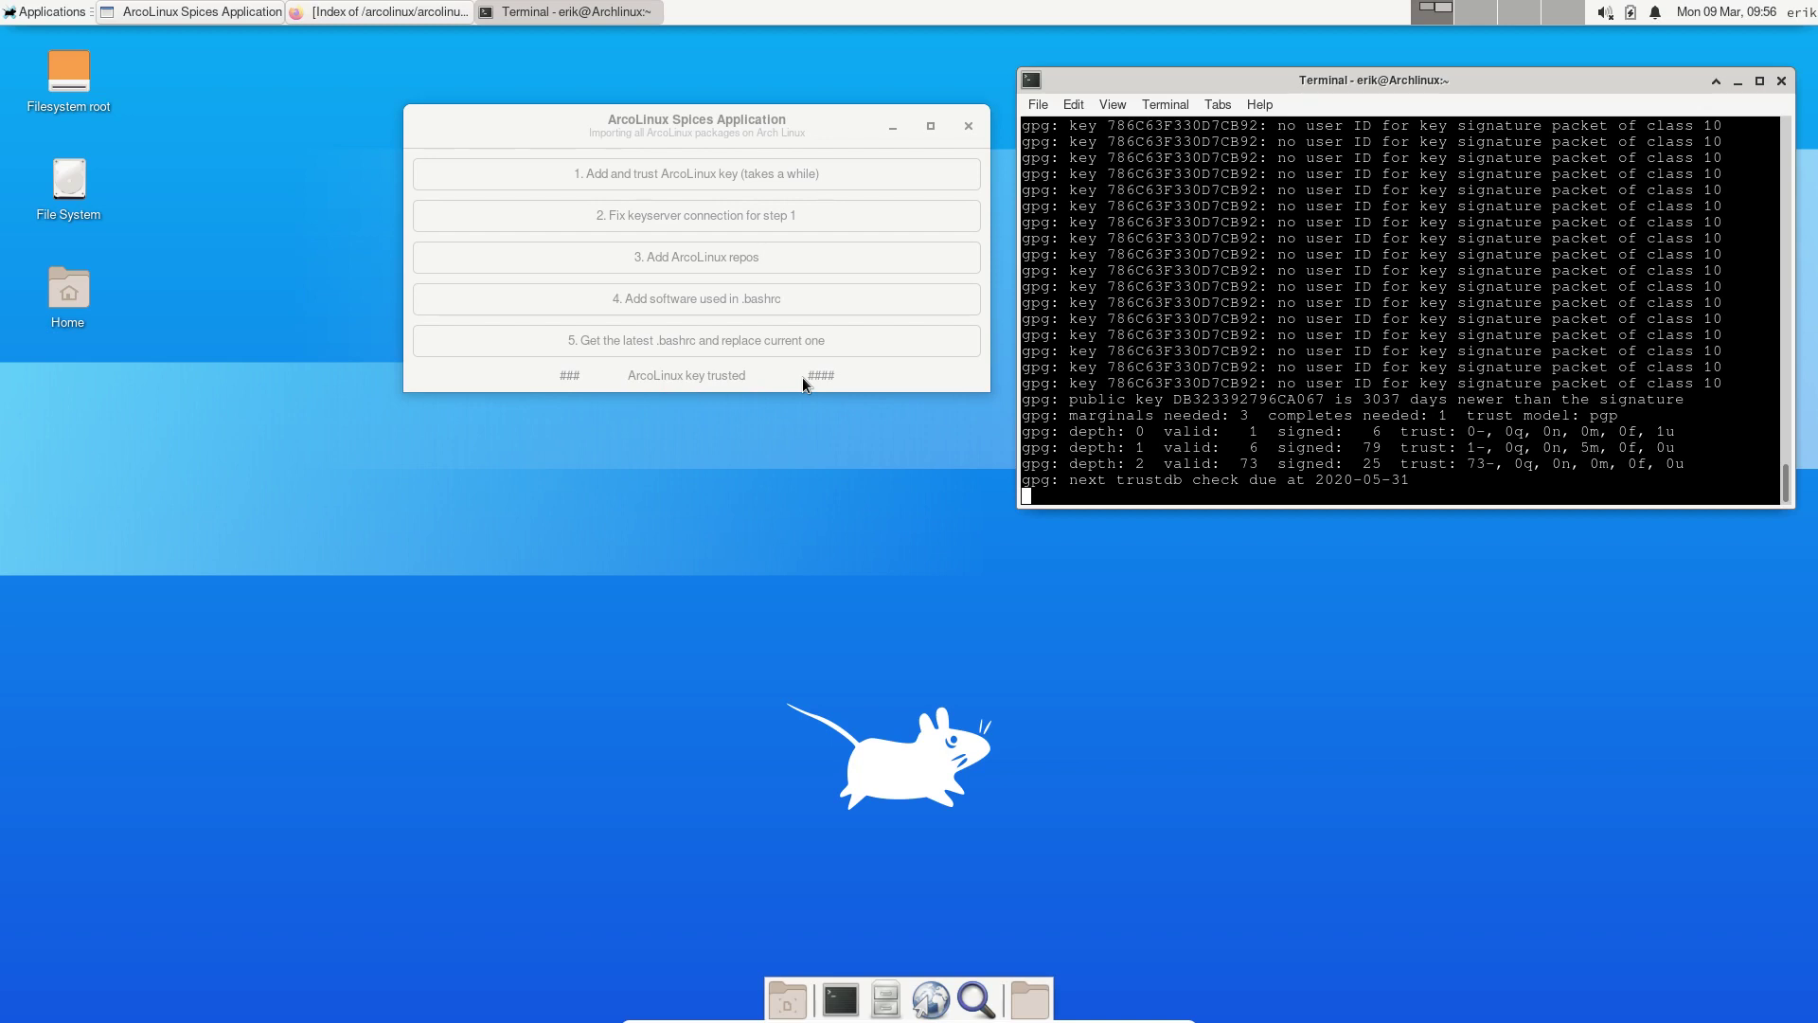
{"action": "left_click", "coordinate": [709, 144]}
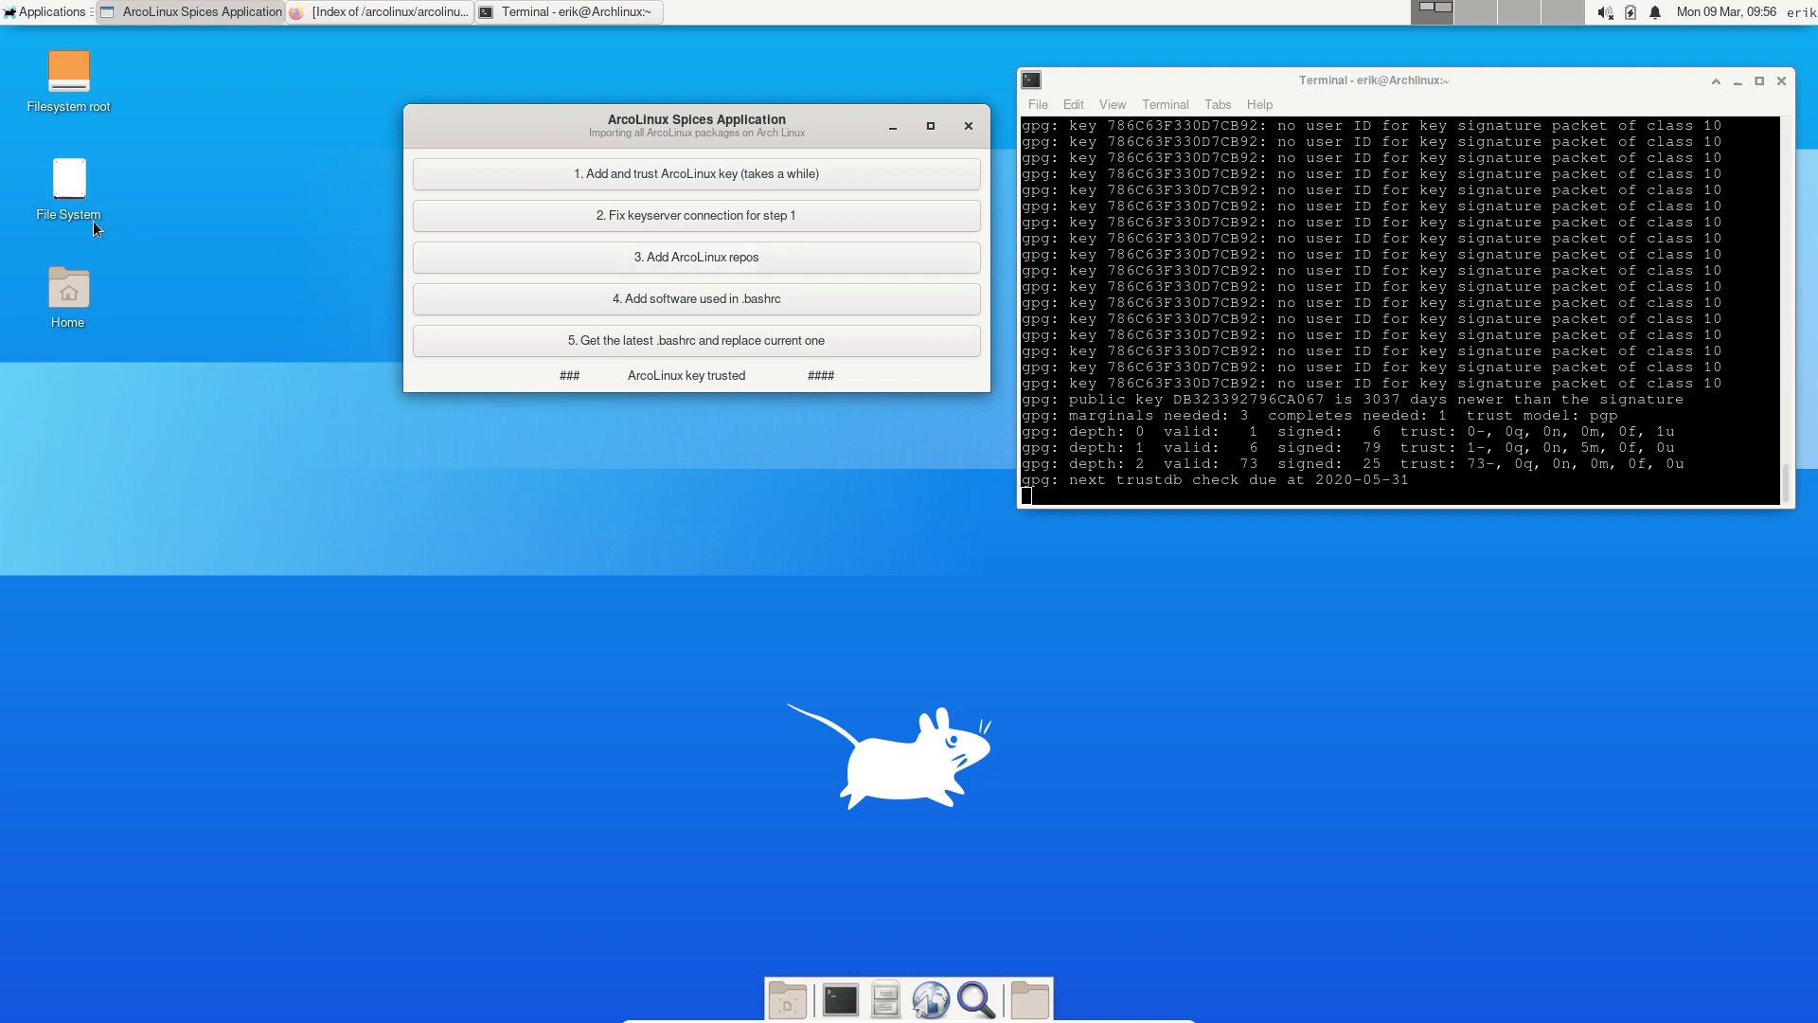
Open /etc/pacman.conf from the etc folder and inspect the repository sections at its end
{"action": "double_click", "coordinate": [68, 185]}
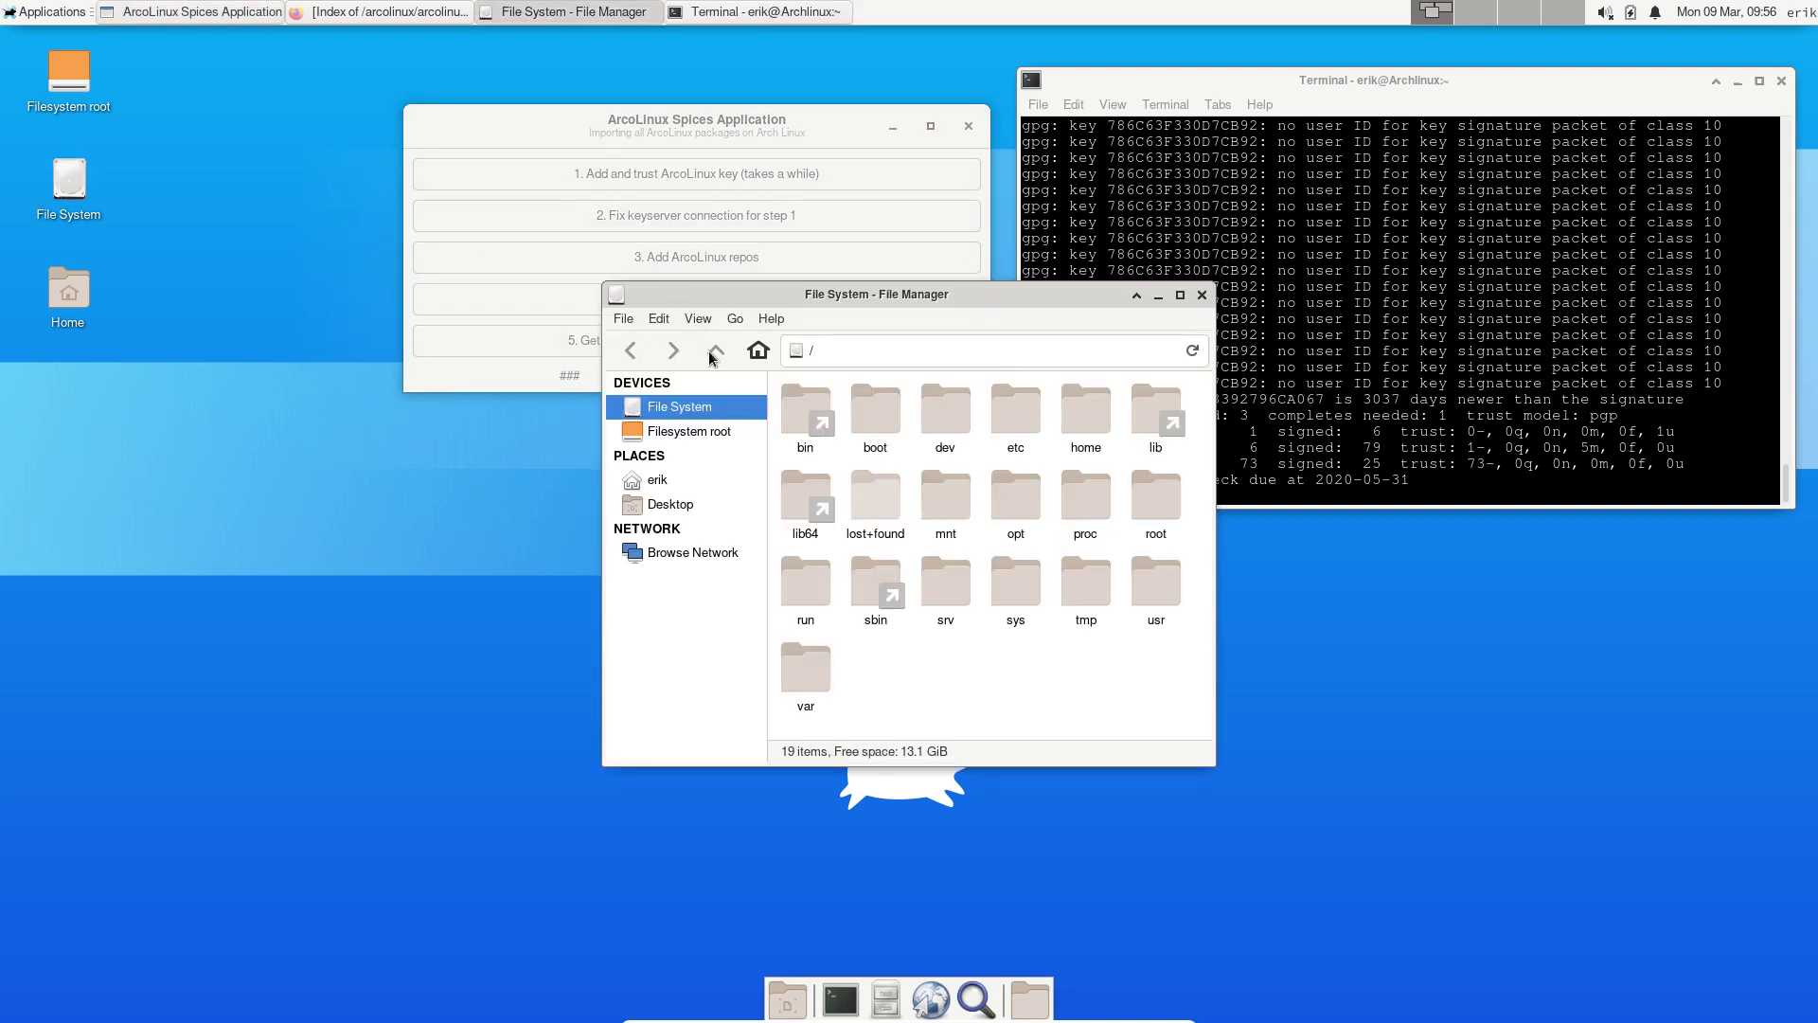
{"action": "double_click", "coordinate": [1019, 420]}
{"action": "type", "text": "pacma"}
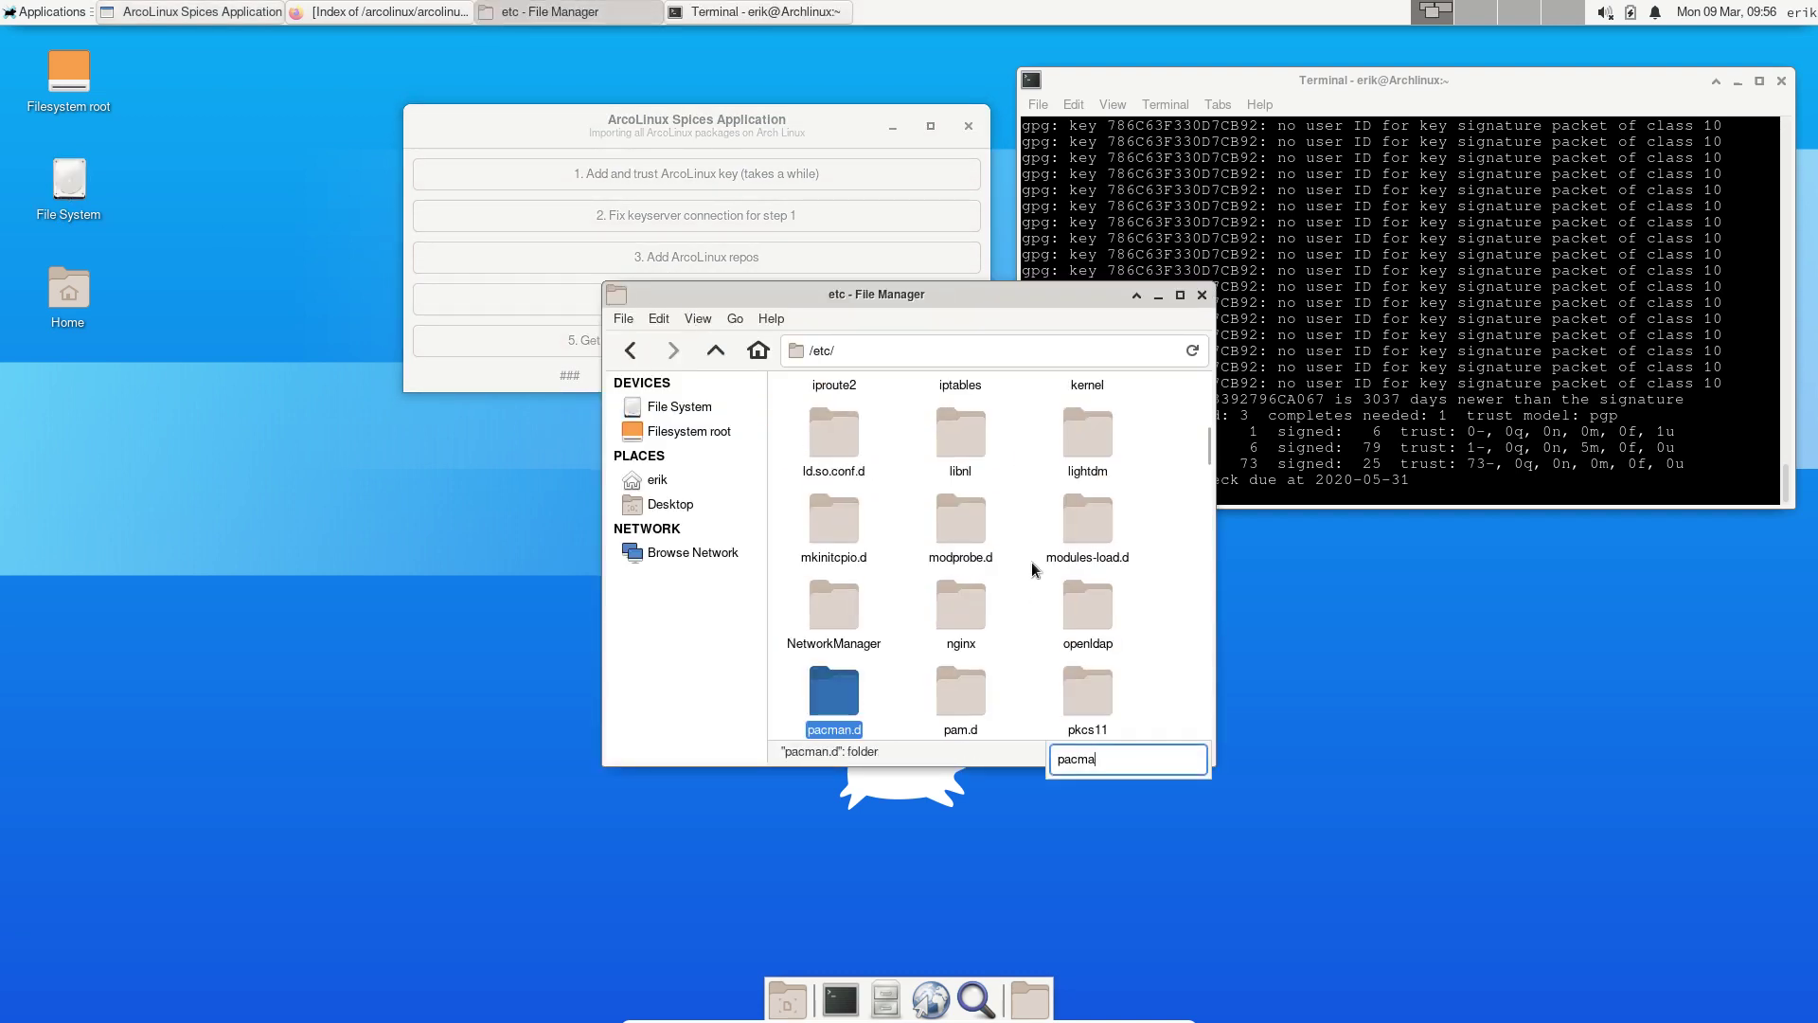
{"action": "type", "text": "n/.c"}
{"action": "key", "text": "BackSpace"}
{"action": "type", "text": "con"}
{"action": "left_click", "coordinate": [974, 677]}
{"action": "double_click", "coordinate": [972, 679]}
{"action": "scroll", "coordinate": [892, 565], "scroll_direction": "down", "scroll_amount": 20}
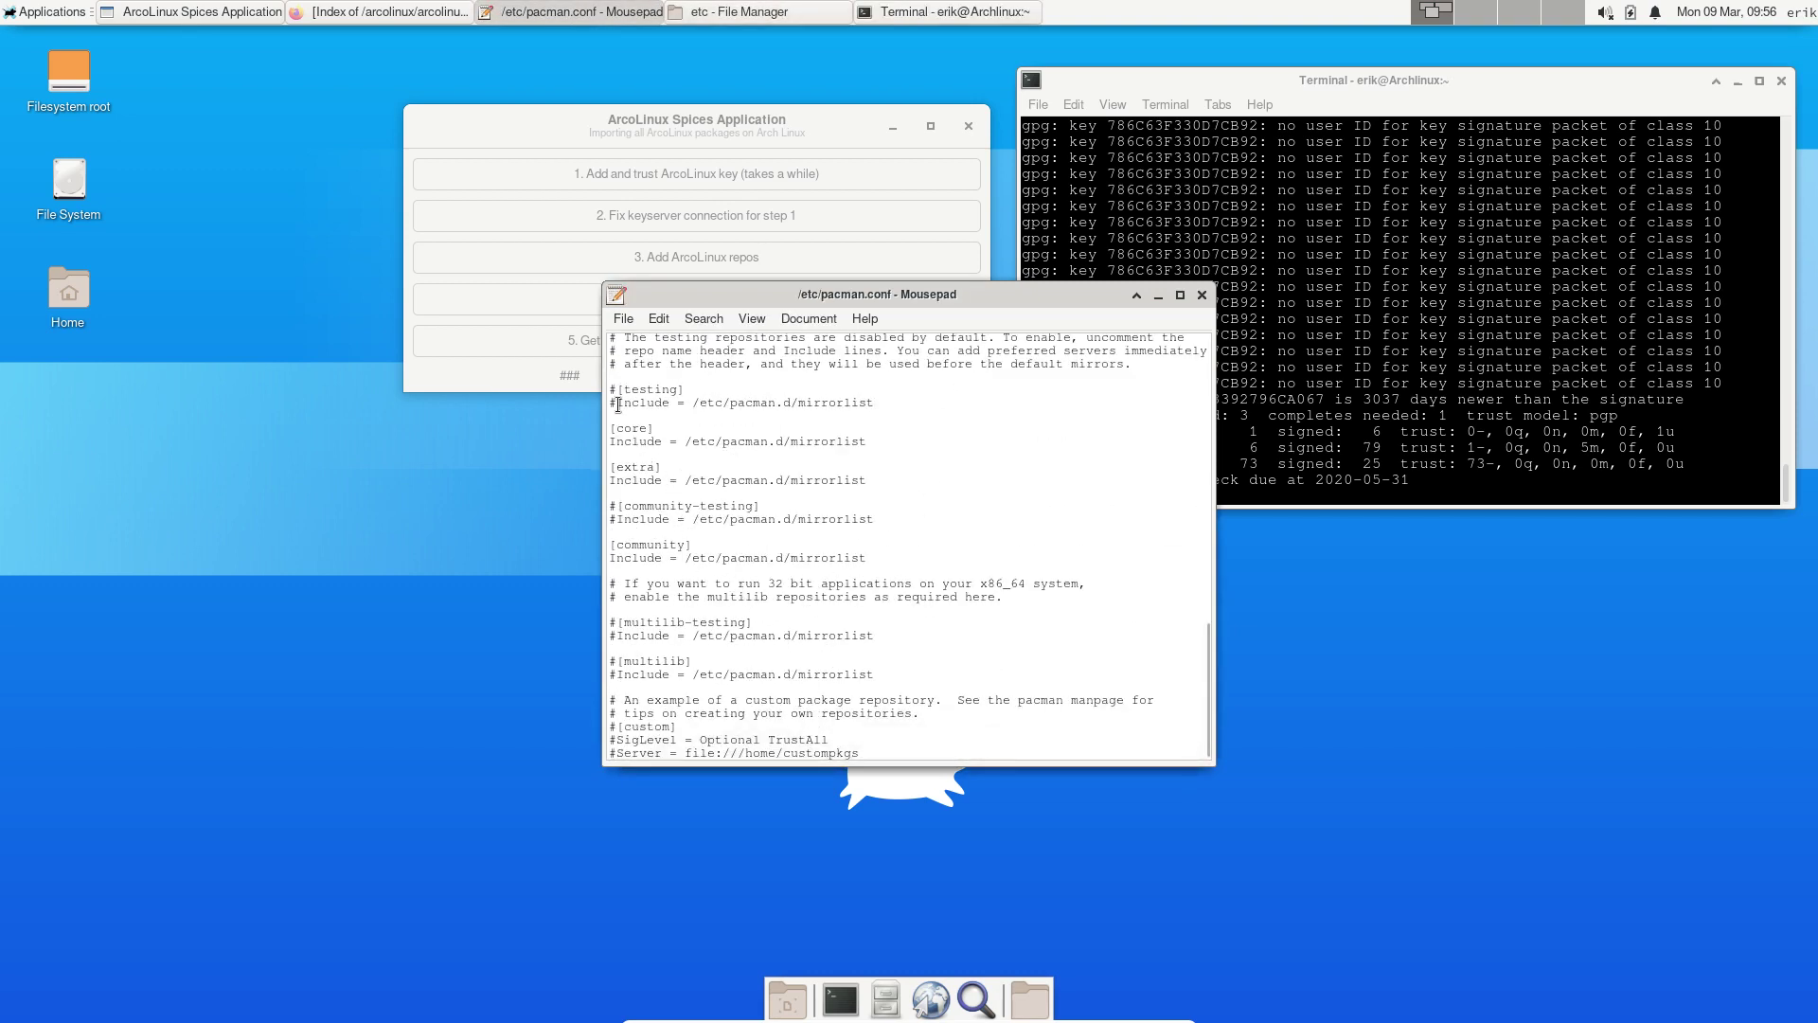
{"action": "left_click_drag", "start_coordinate": [617, 396], "coordinate": [850, 754]}
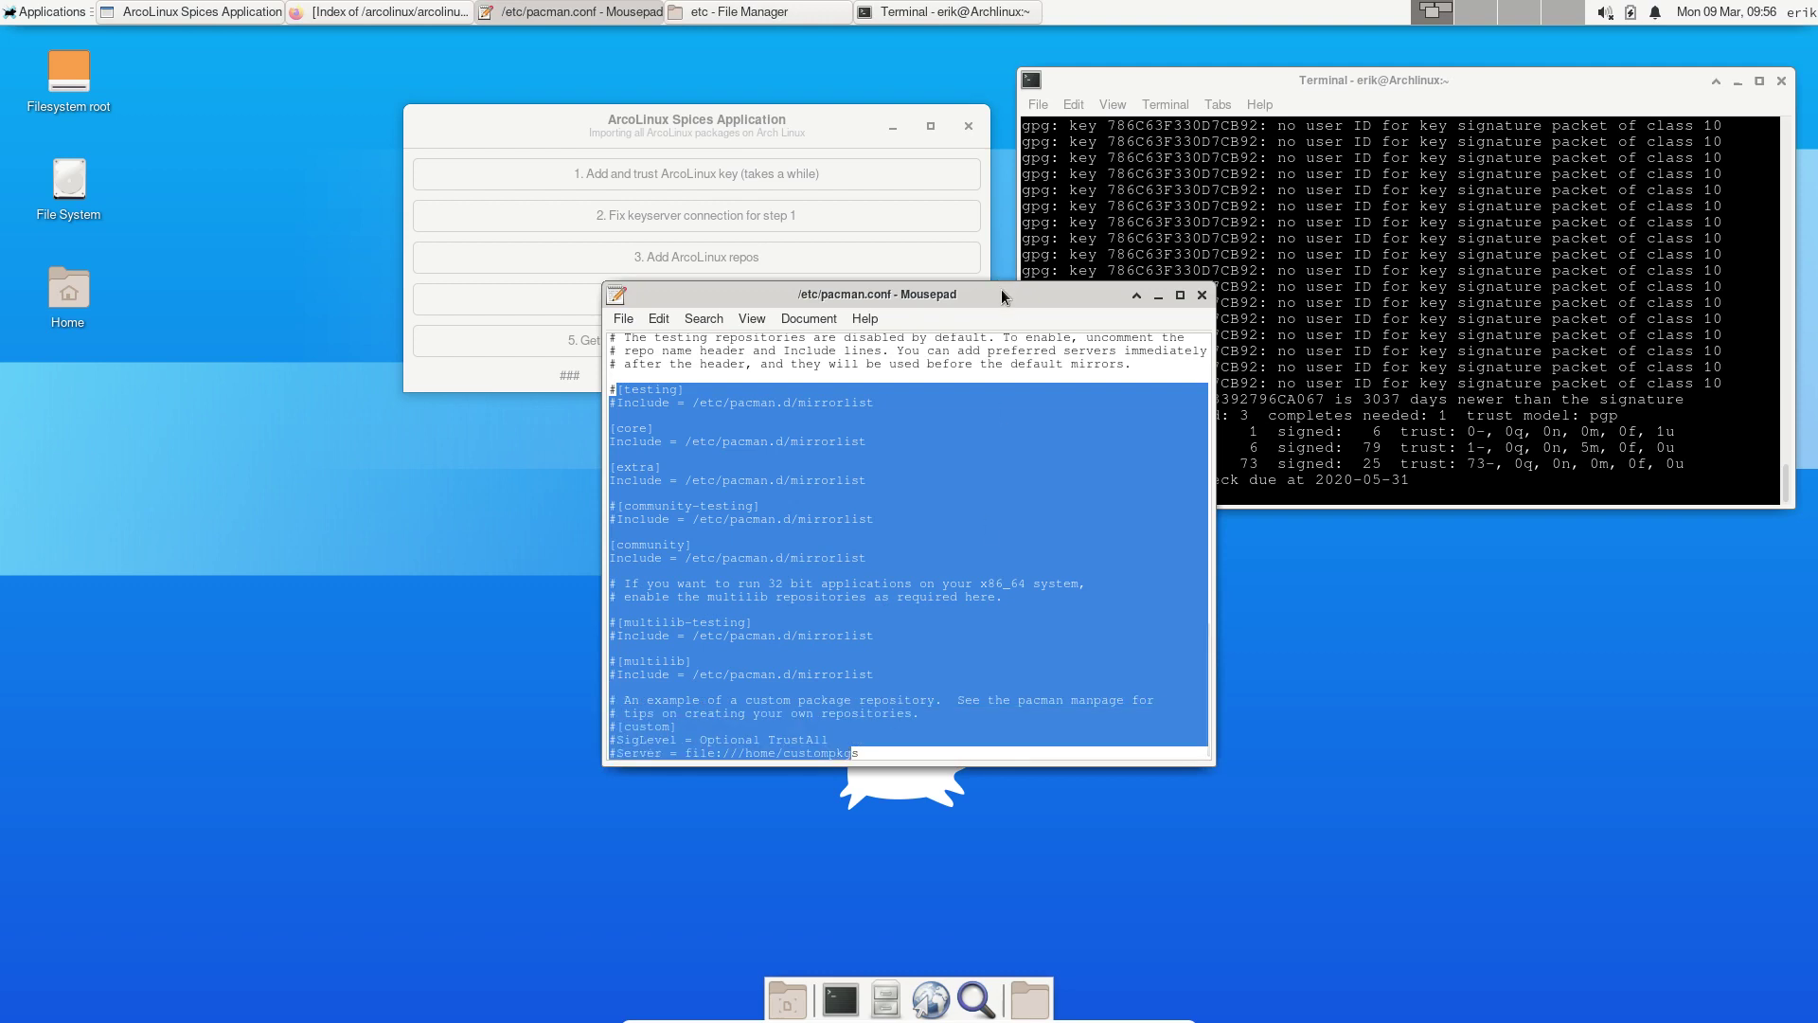
{"action": "left_click_drag", "start_coordinate": [1003, 297], "coordinate": [401, 392]}
{"action": "left_click", "coordinate": [377, 665]}
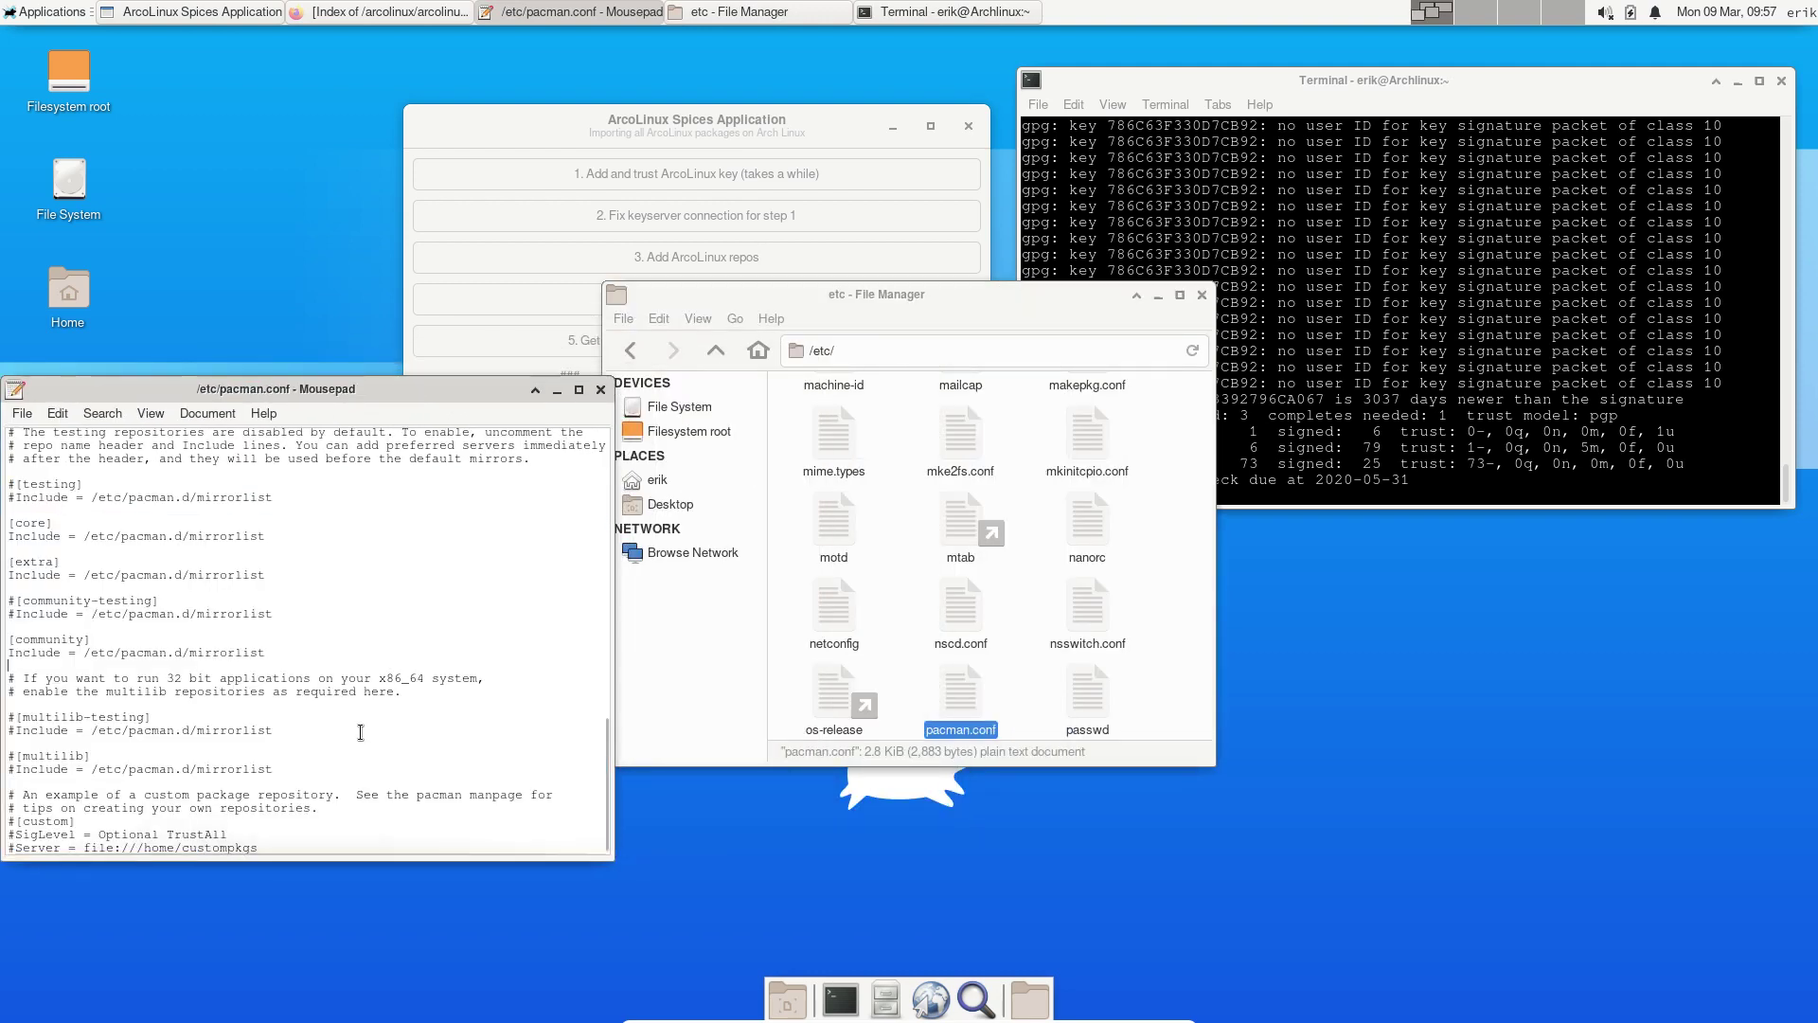
Add the ArcoLinux repos, then reopen pacman.conf showing arcolinux_repo, _3party and _submicron sections
{"action": "left_click", "coordinate": [533, 259]}
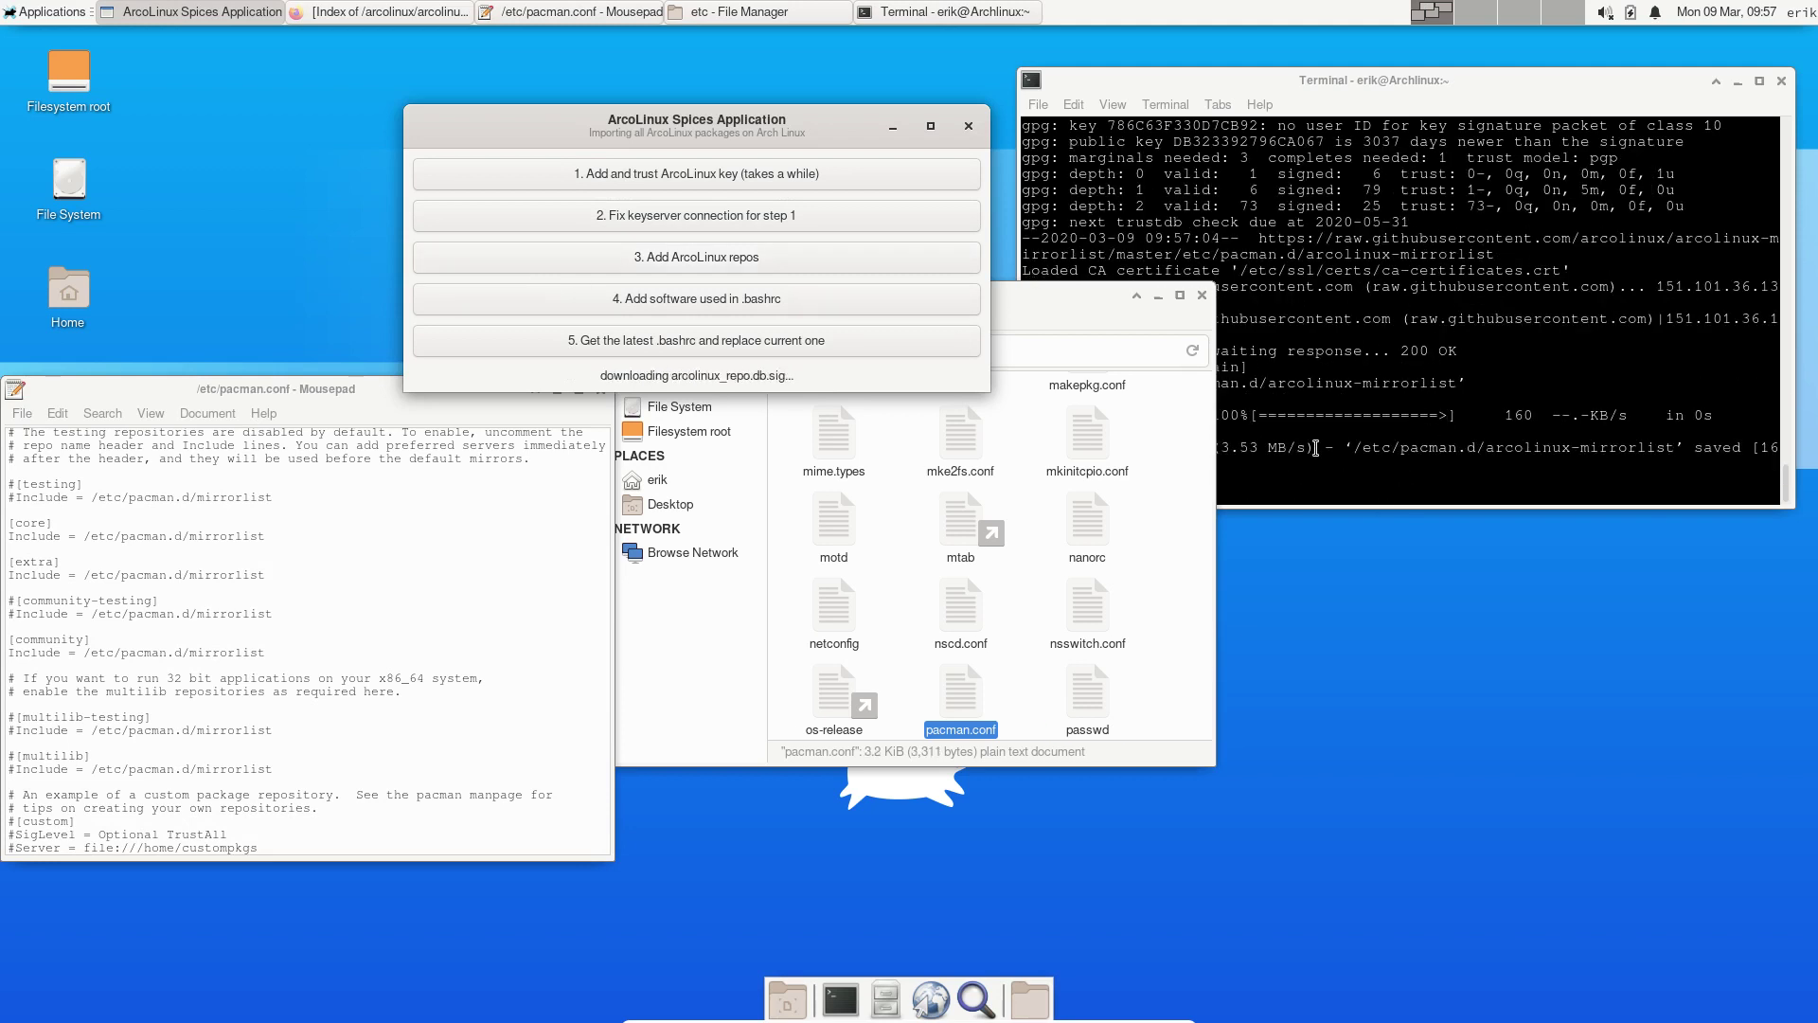
{"action": "left_click", "coordinate": [407, 806]}
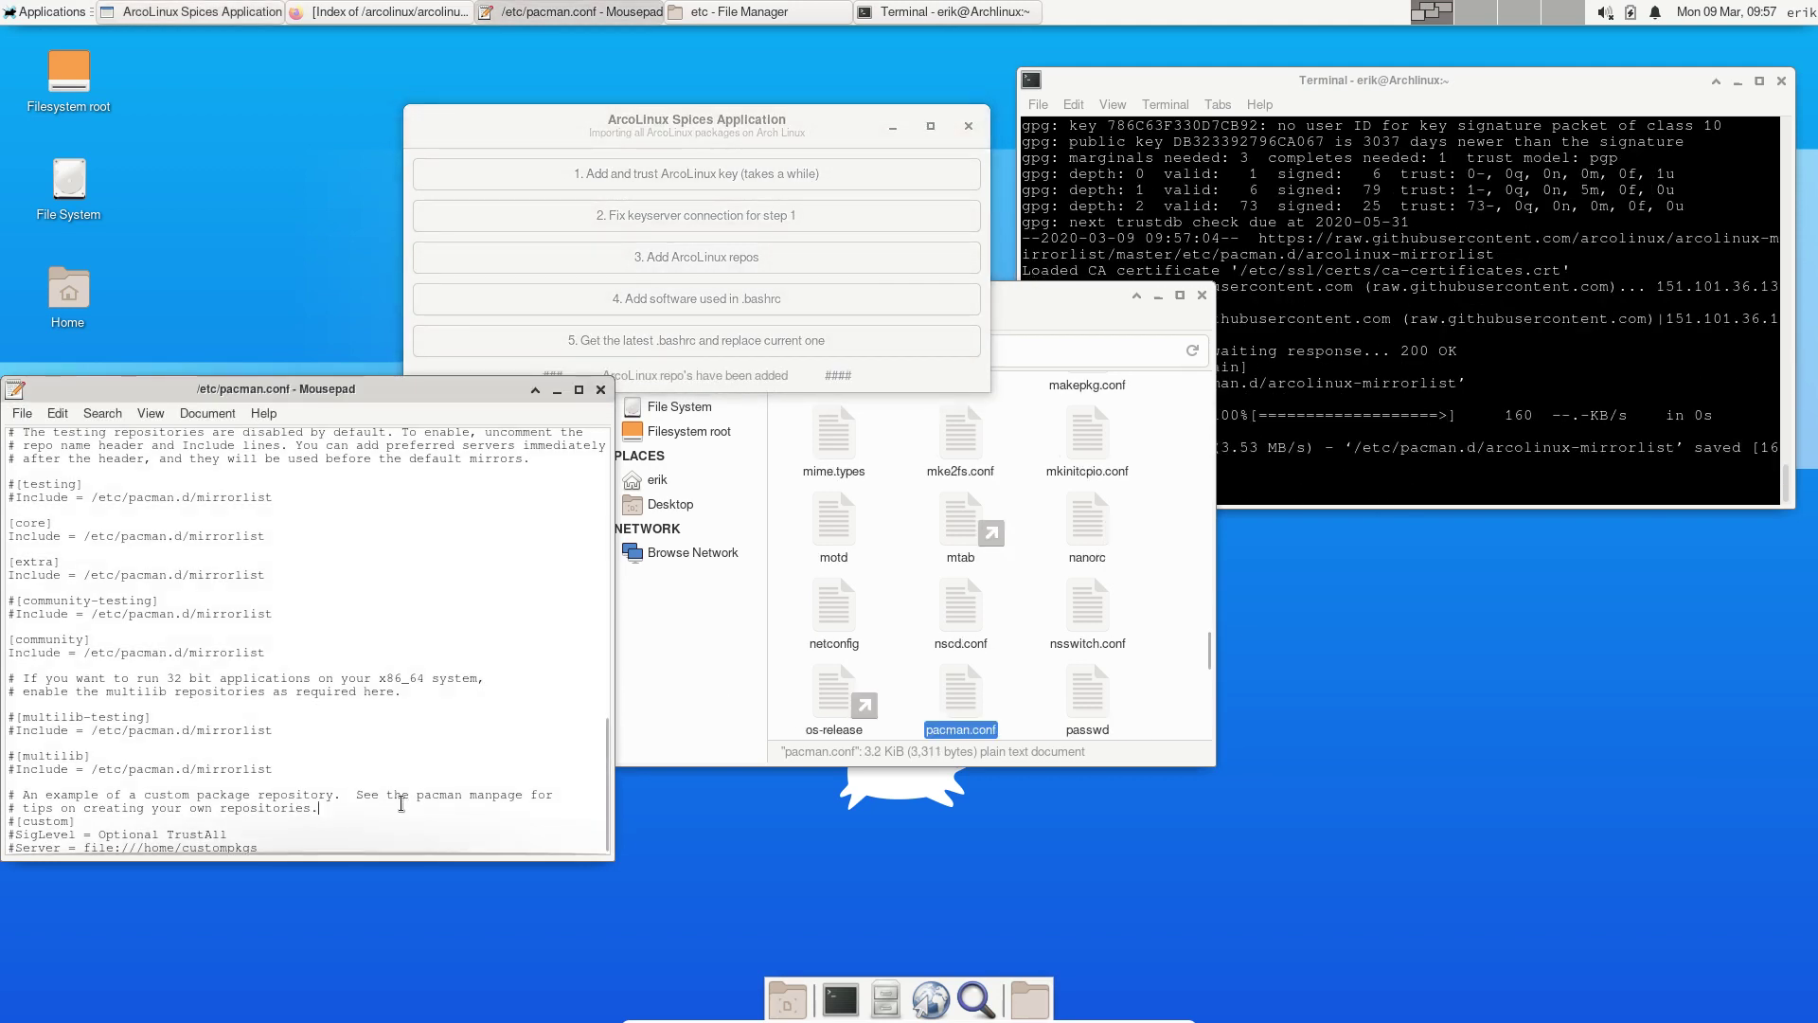
{"action": "left_click", "coordinate": [342, 717]}
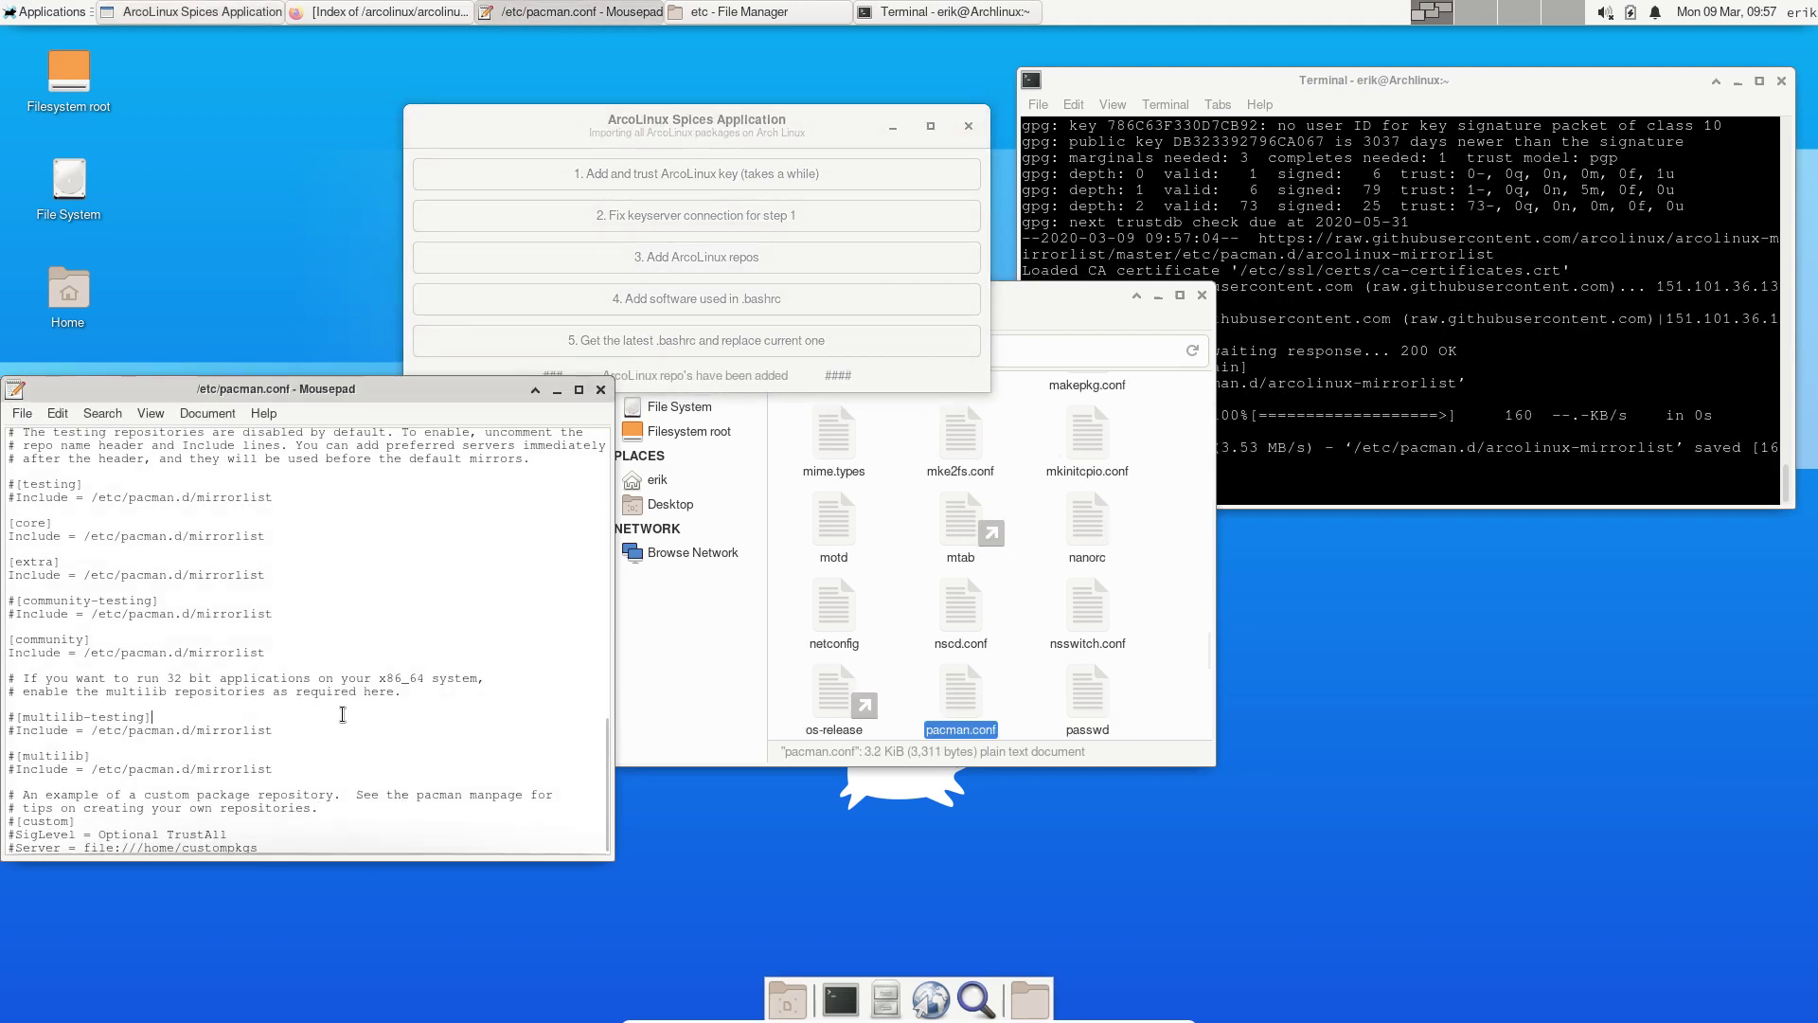
{"action": "left_click", "coordinate": [600, 389]}
{"action": "double_click", "coordinate": [978, 704]}
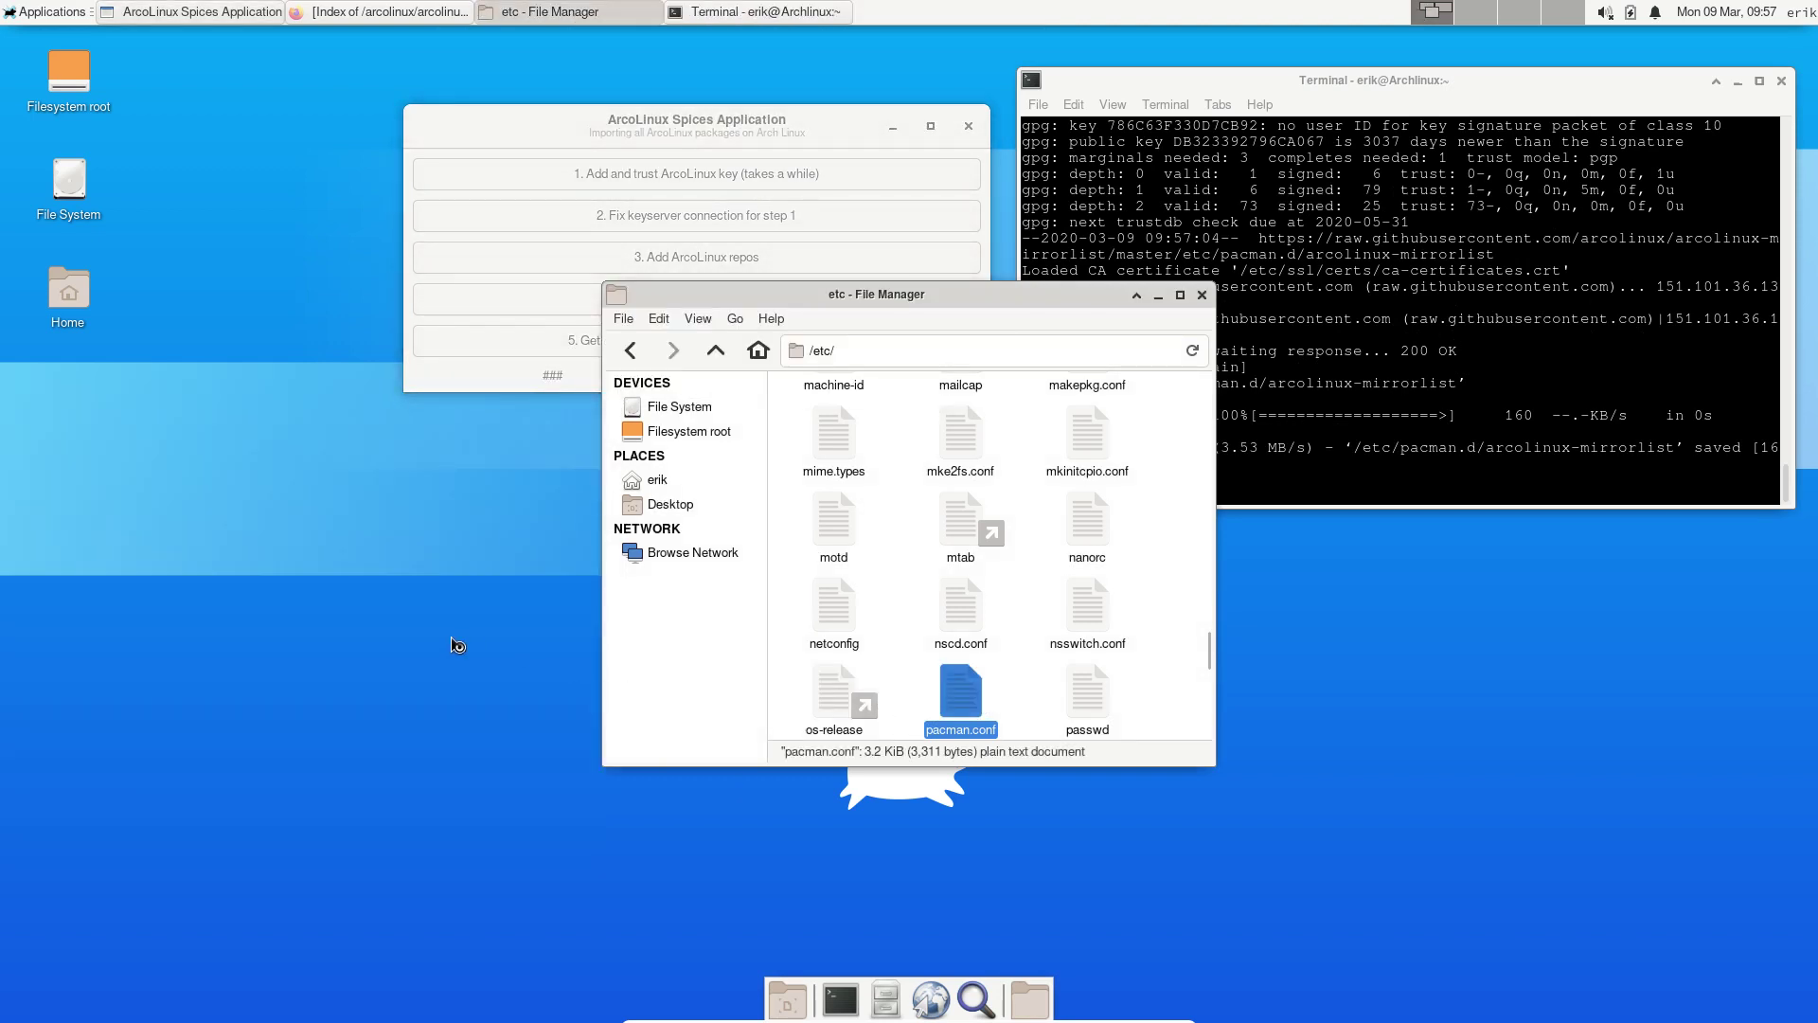
{"action": "scroll", "coordinate": [715, 642], "scroll_direction": "down", "scroll_amount": 15}
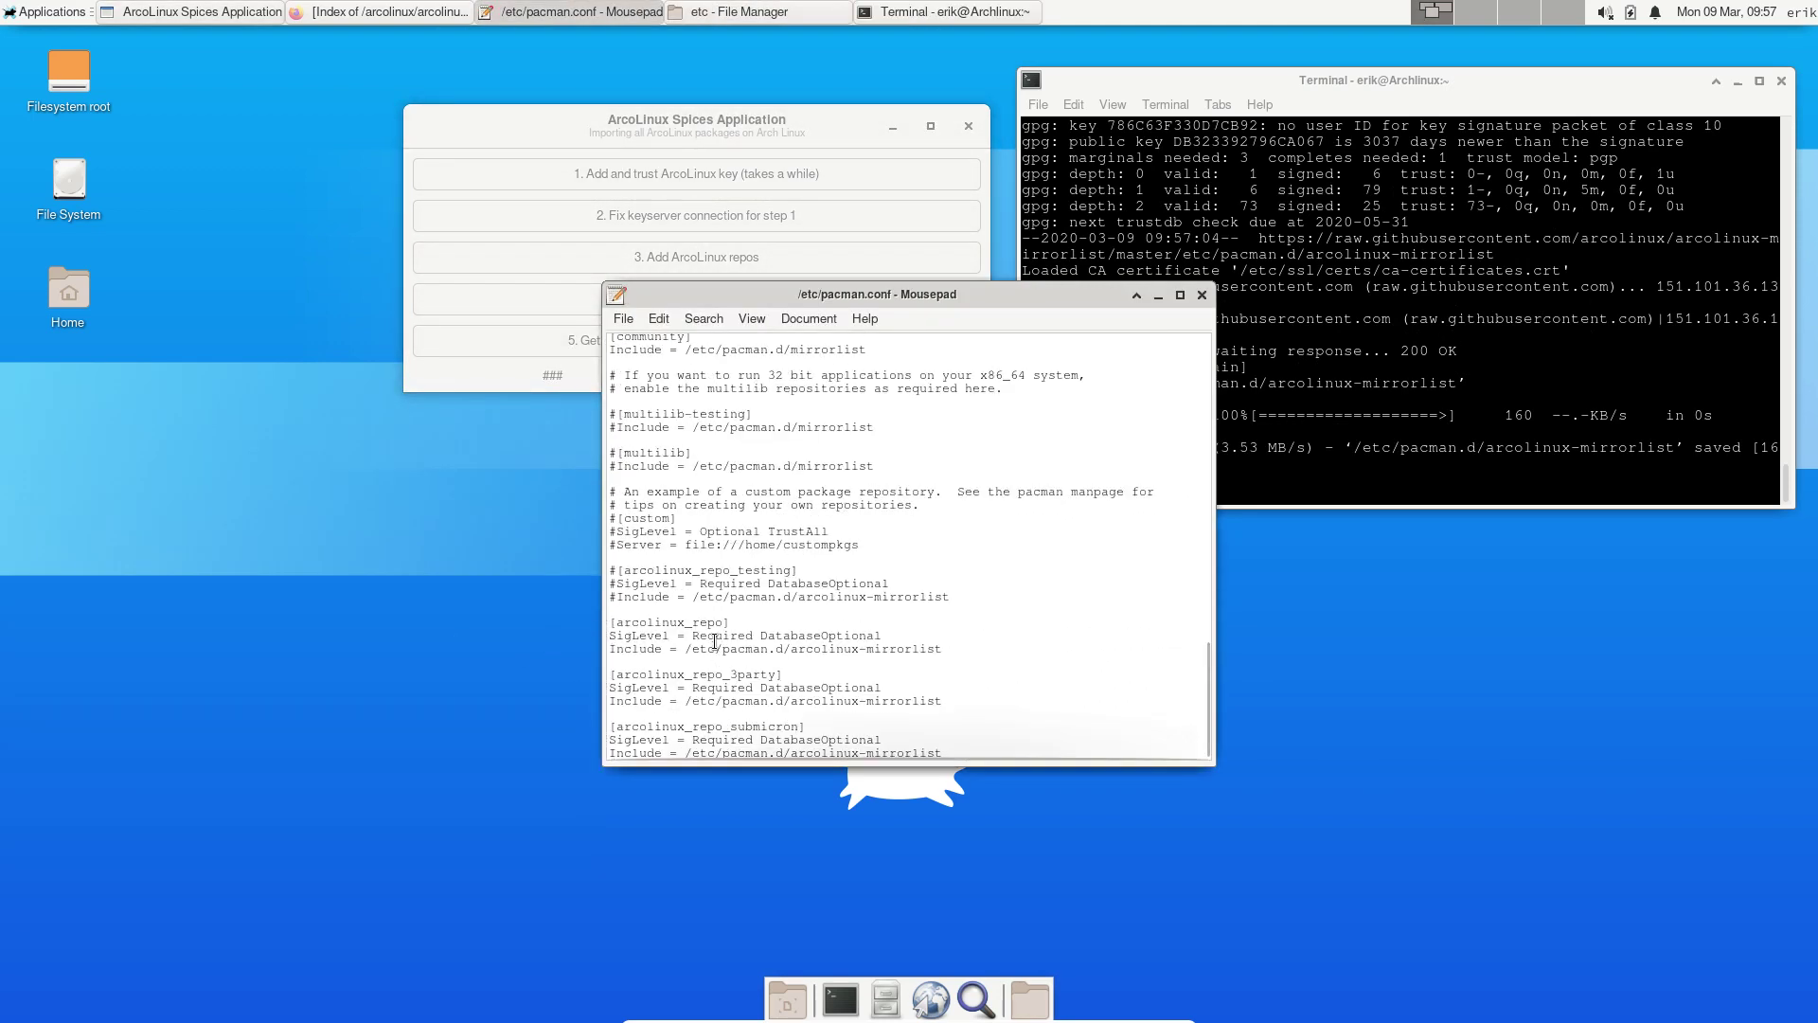
{"action": "left_click_drag", "start_coordinate": [957, 747], "coordinate": [530, 568]}
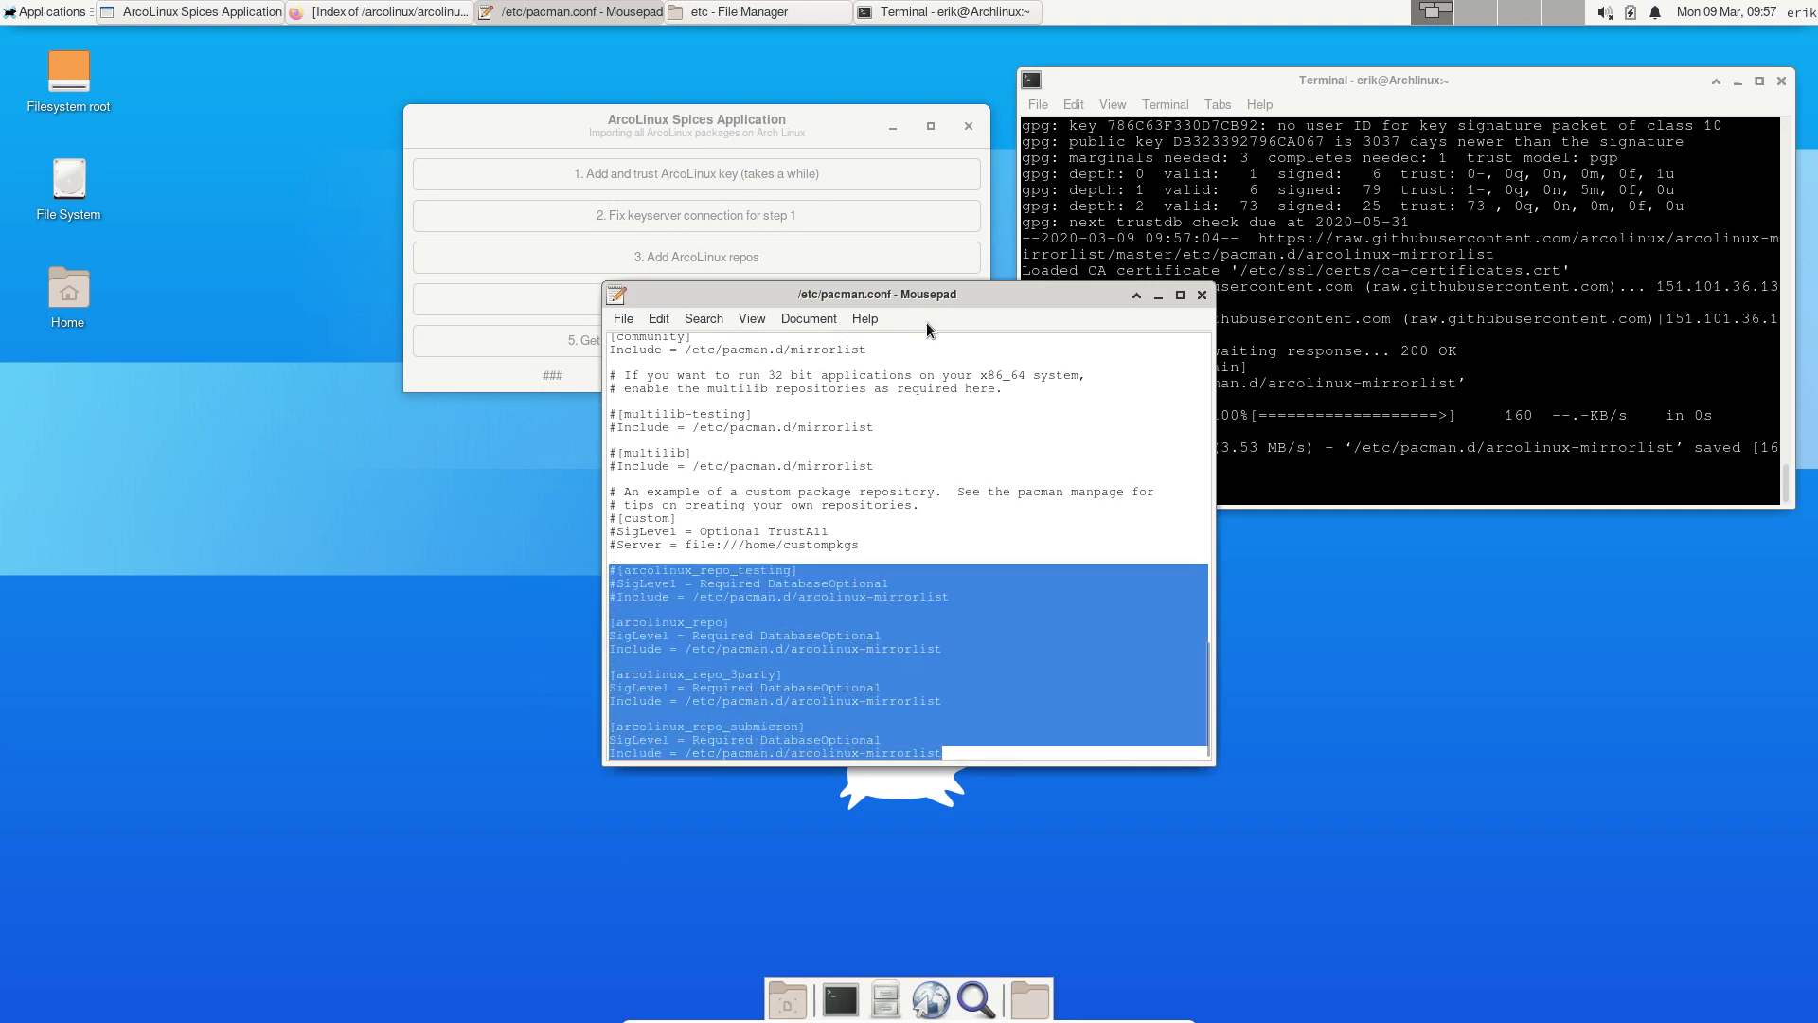
{"action": "left_click_drag", "start_coordinate": [949, 294], "coordinate": [443, 436]}
{"action": "left_click", "coordinate": [1334, 471]}
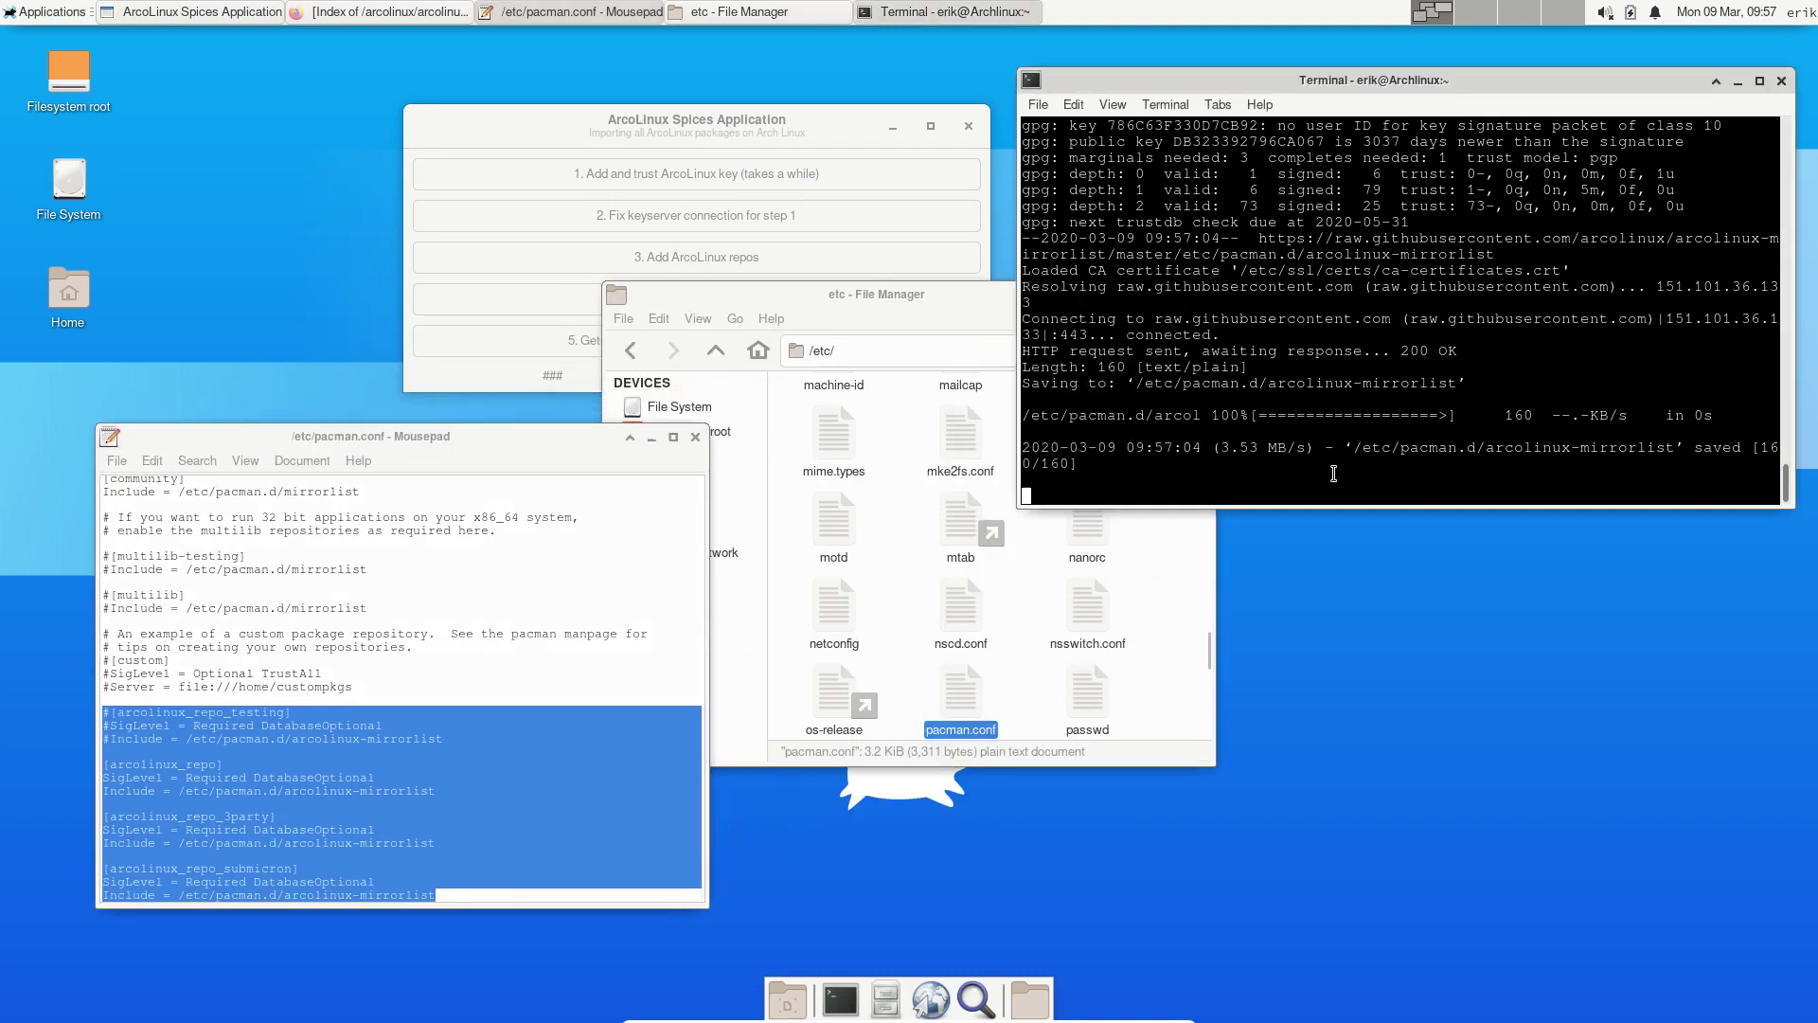
Run sudo pacman -Syyu to sync all databases, including the three arcolinux repos
{"action": "key", "text": "ctrl+alt+t"}
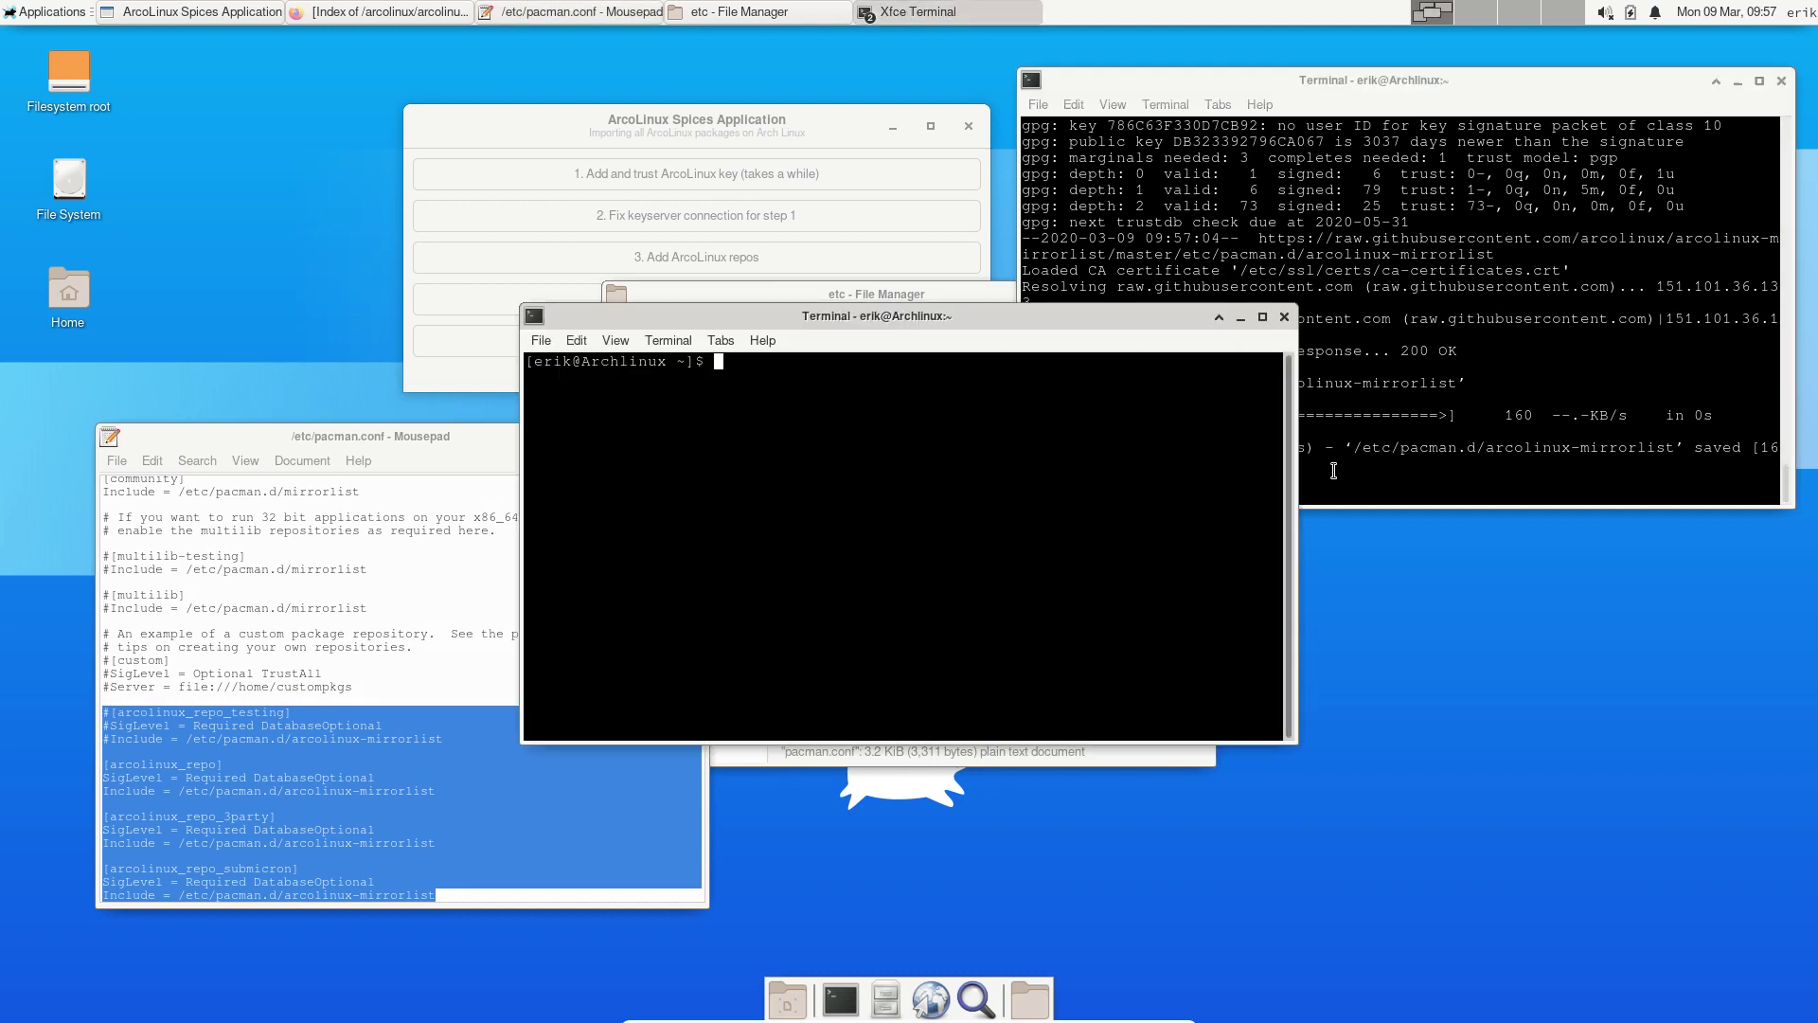
{"action": "type", "text": "sudo"}
{"action": "key", "text": "BackSpace"}
{"action": "key", "text": "BackSpace"}
{"action": "type", "text": "o pacman -Syyu"}
{"action": "key", "text": "Return"}
{"action": "key", "text": "Return"}
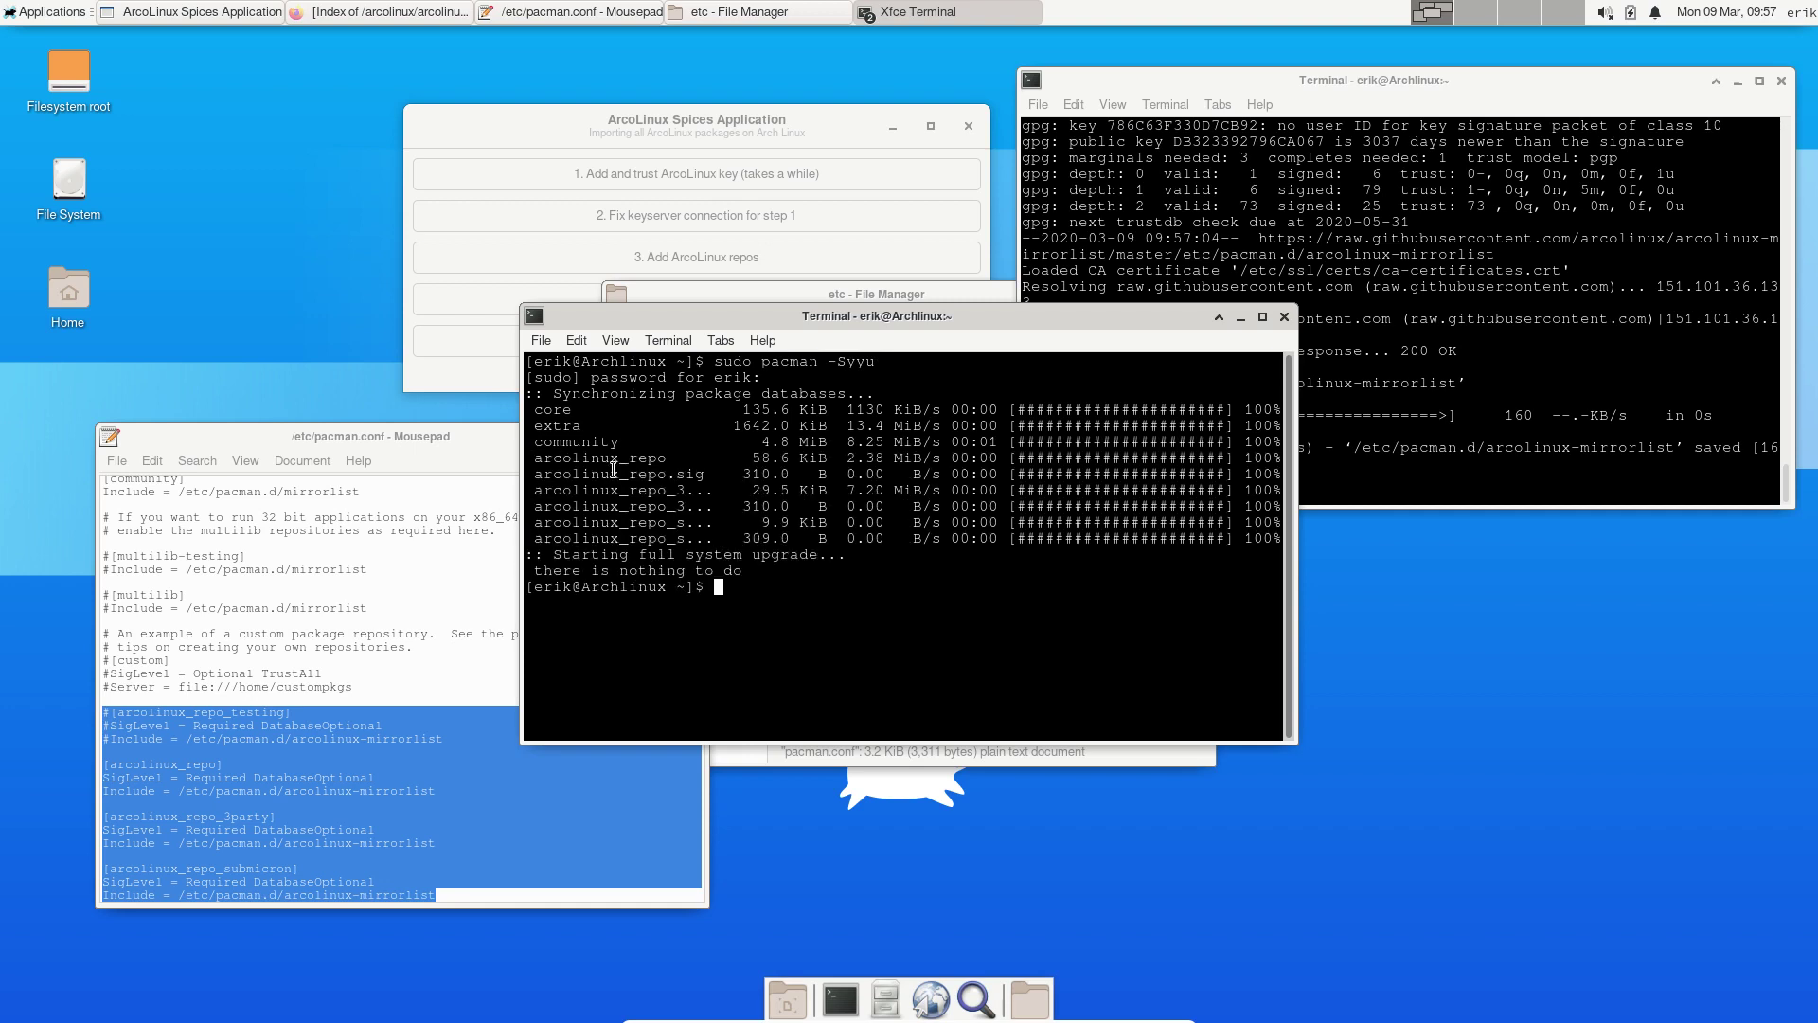
{"action": "left_click_drag", "start_coordinate": [677, 474], "coordinate": [706, 474]}
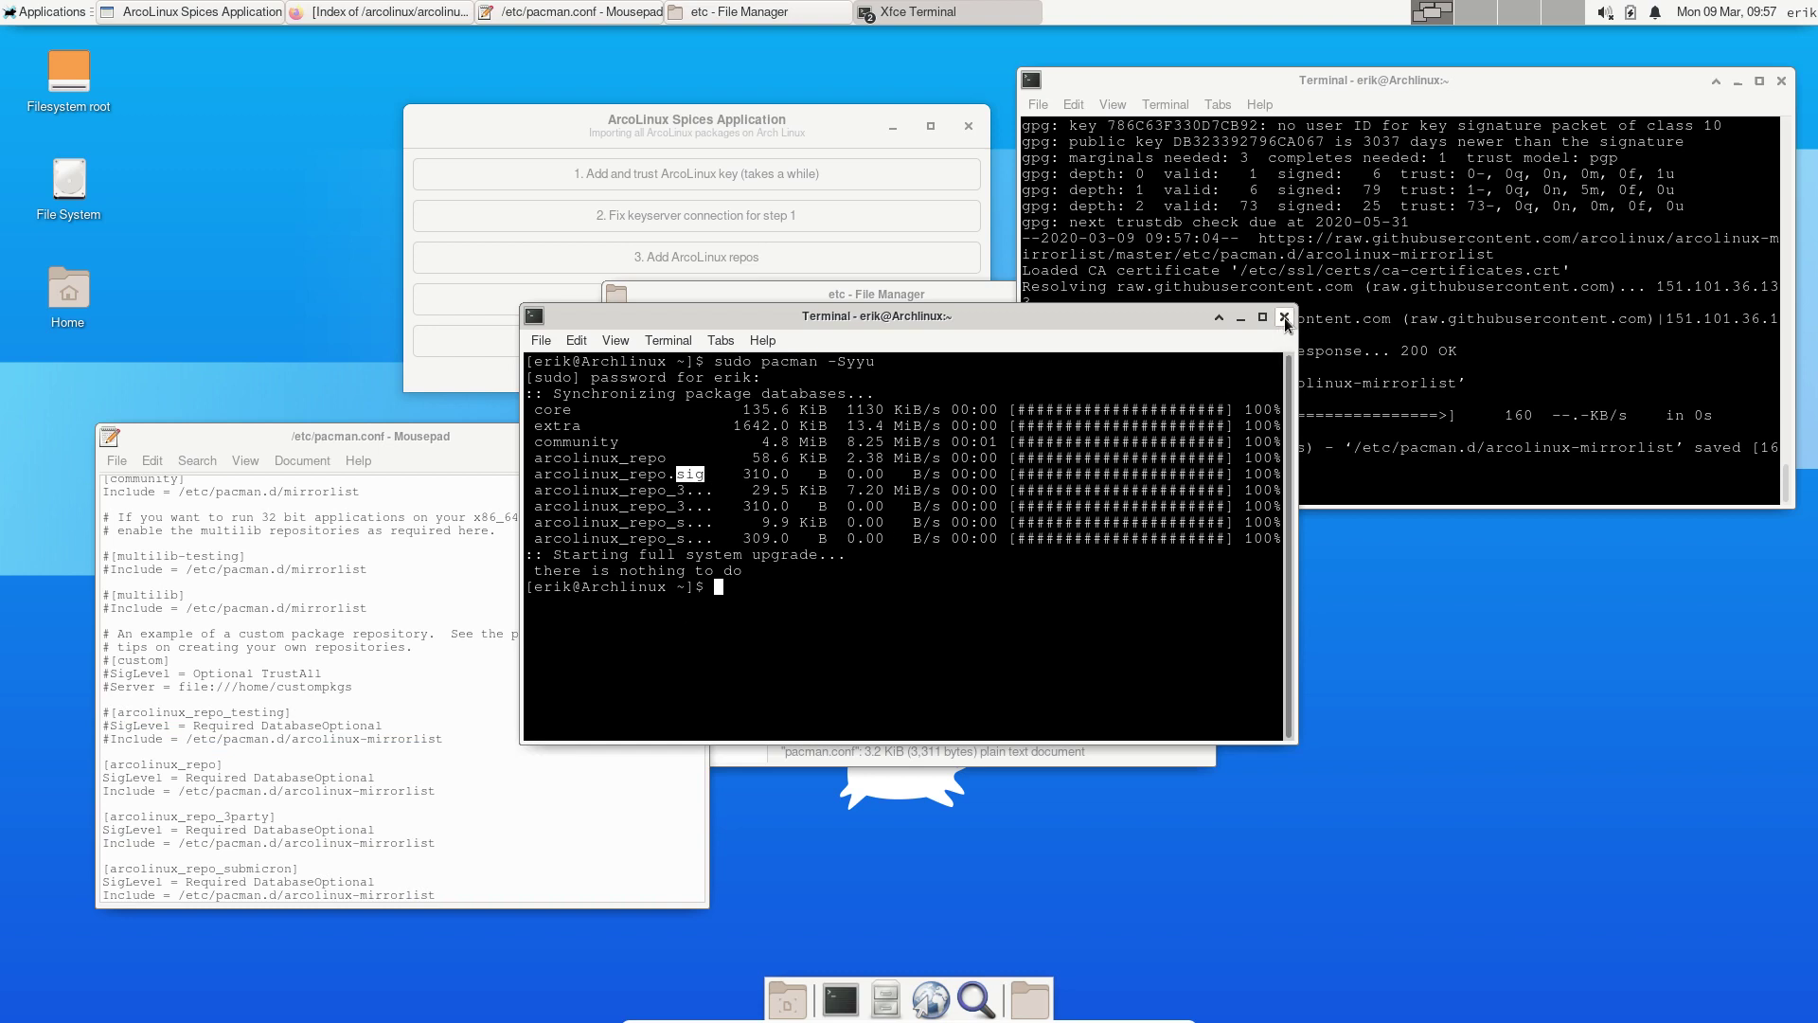
{"action": "left_click", "coordinate": [882, 667]}
List the 149 available arcolinux- packages with sudo pacman -S completion, then close the terminal
{"action": "type", "text": "sudo pacman"}
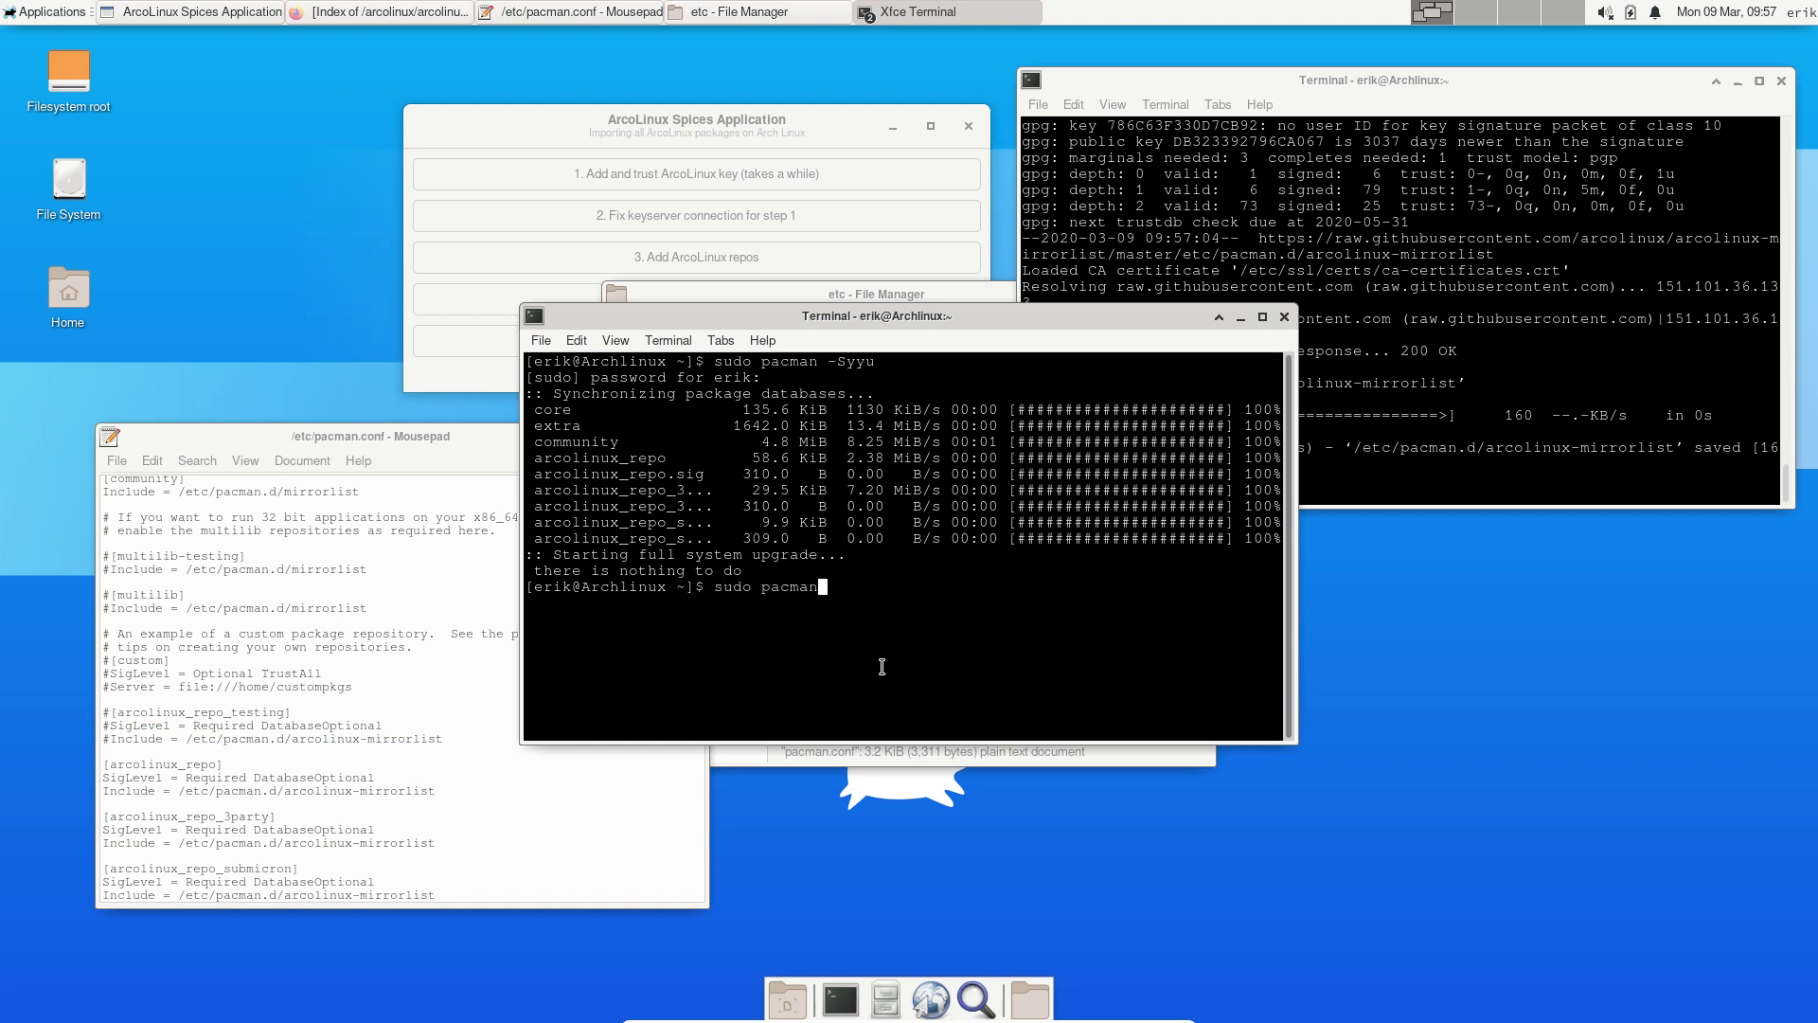
{"action": "key", "text": "BackSpace"}
{"action": "key", "text": "BackSpace"}
{"action": "key", "text": "BackSpace"}
{"action": "key", "text": "BackSpace"}
{"action": "key", "text": "BackSpace"}
{"action": "key", "text": "BackSpace"}
{"action": "key", "text": "BackSpace"}
{"action": "key", "text": "BackSpace"}
{"action": "key", "text": "BackSpace"}
{"action": "type", "text": "o pacman -S arcolinux-"}
{"action": "key", "text": "Tab"}
{"action": "key", "text": "Tab"}
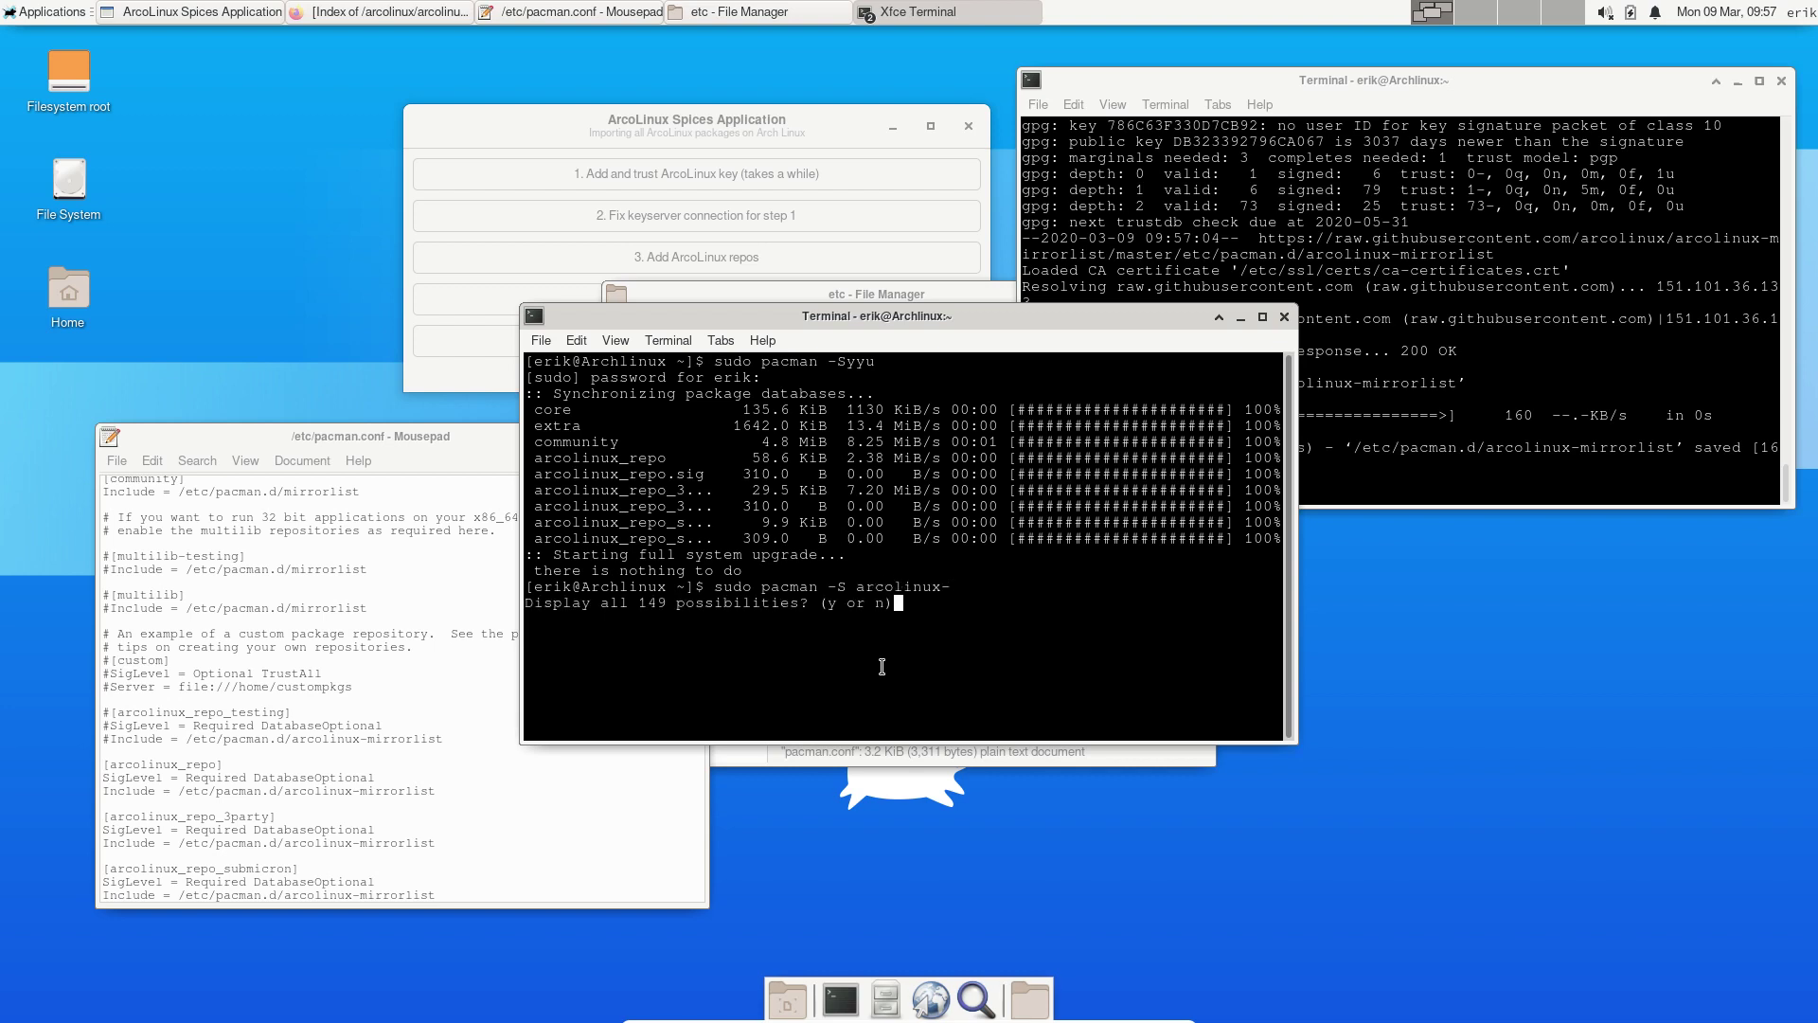
{"action": "key", "text": "y"}
{"action": "key", "text": "Return"}
{"action": "key", "text": "q"}
{"action": "double_click", "coordinate": [997, 322]}
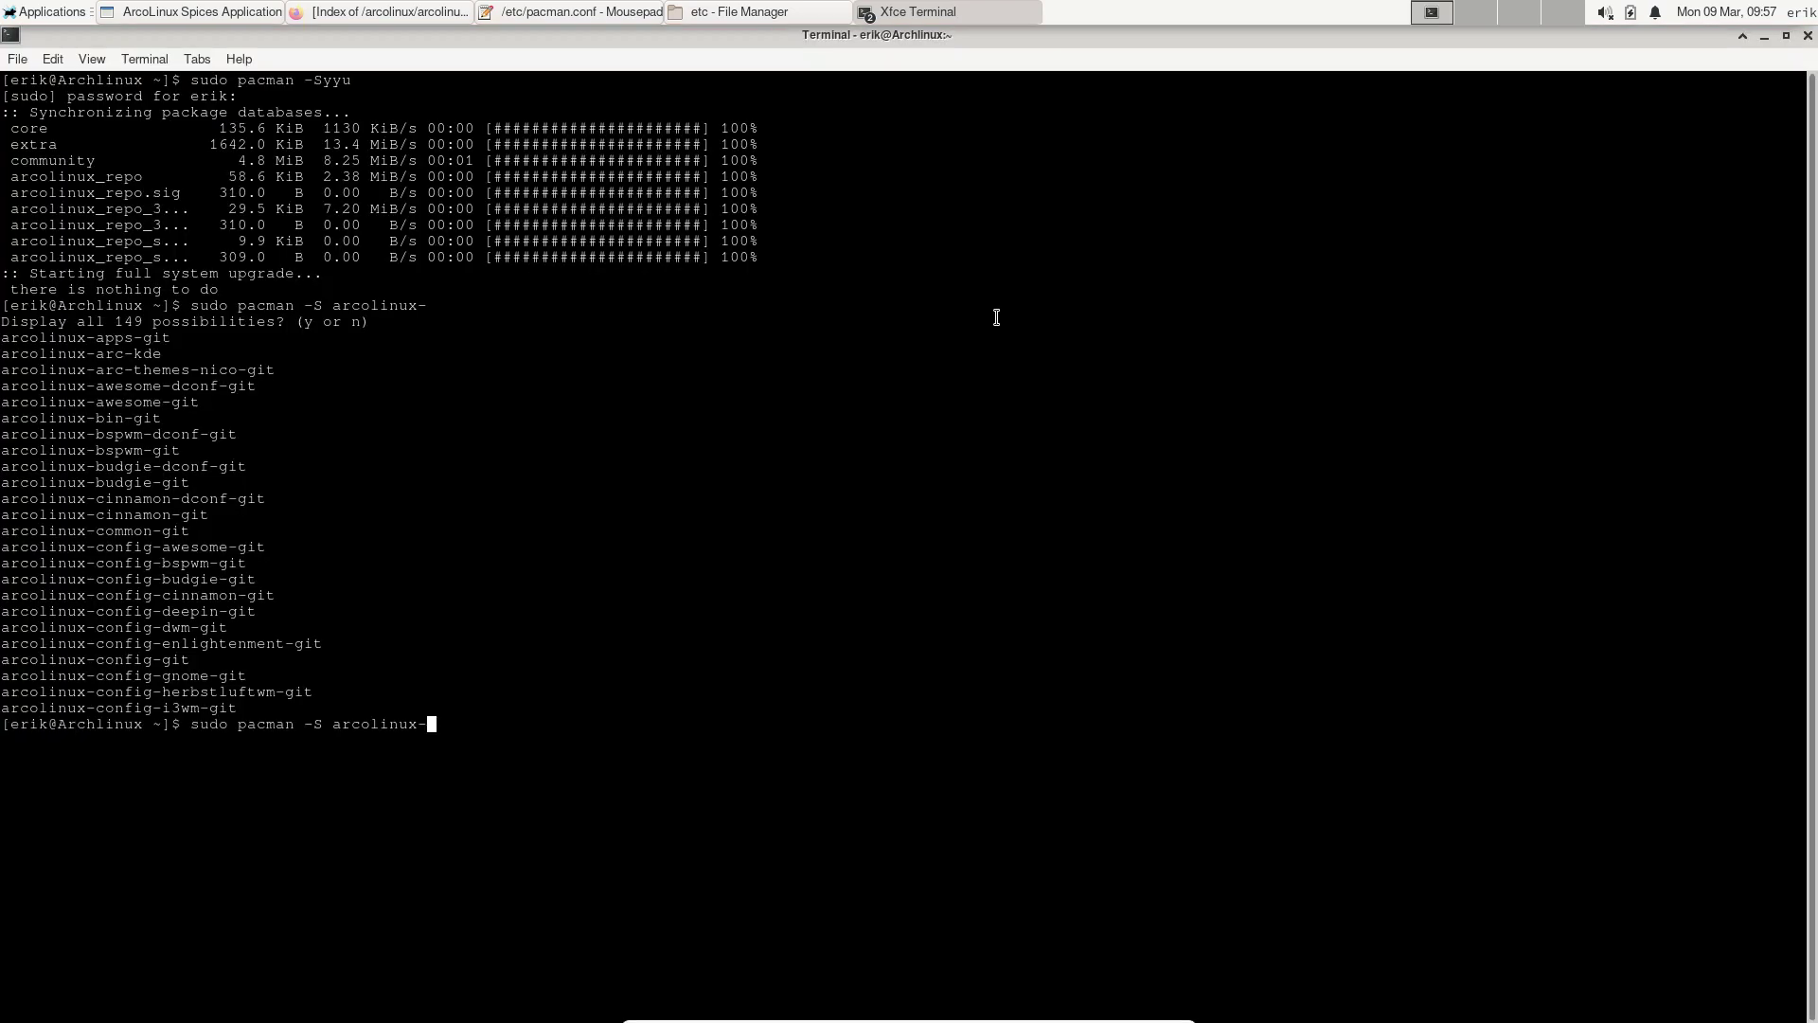
{"action": "key", "text": "Tab"}
{"action": "key", "text": "Tab"}
{"action": "key", "text": "y"}
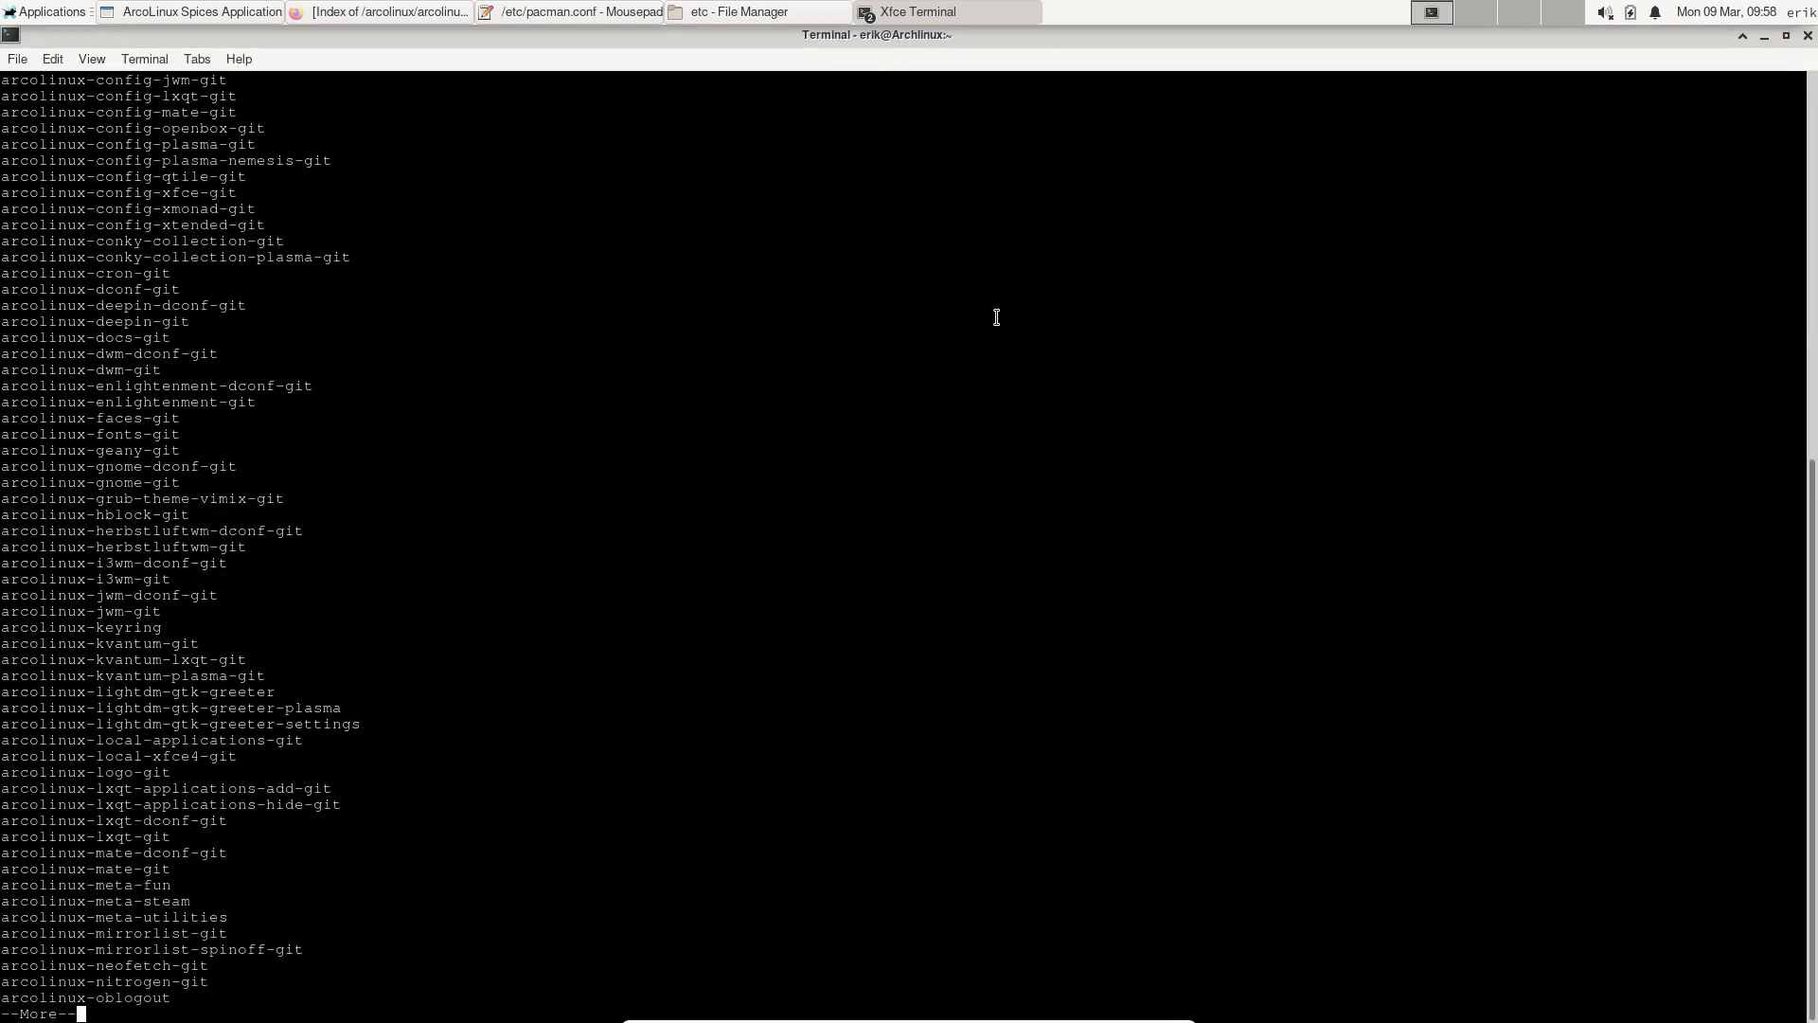
{"action": "key", "text": "space"}
{"action": "key", "text": "space"}
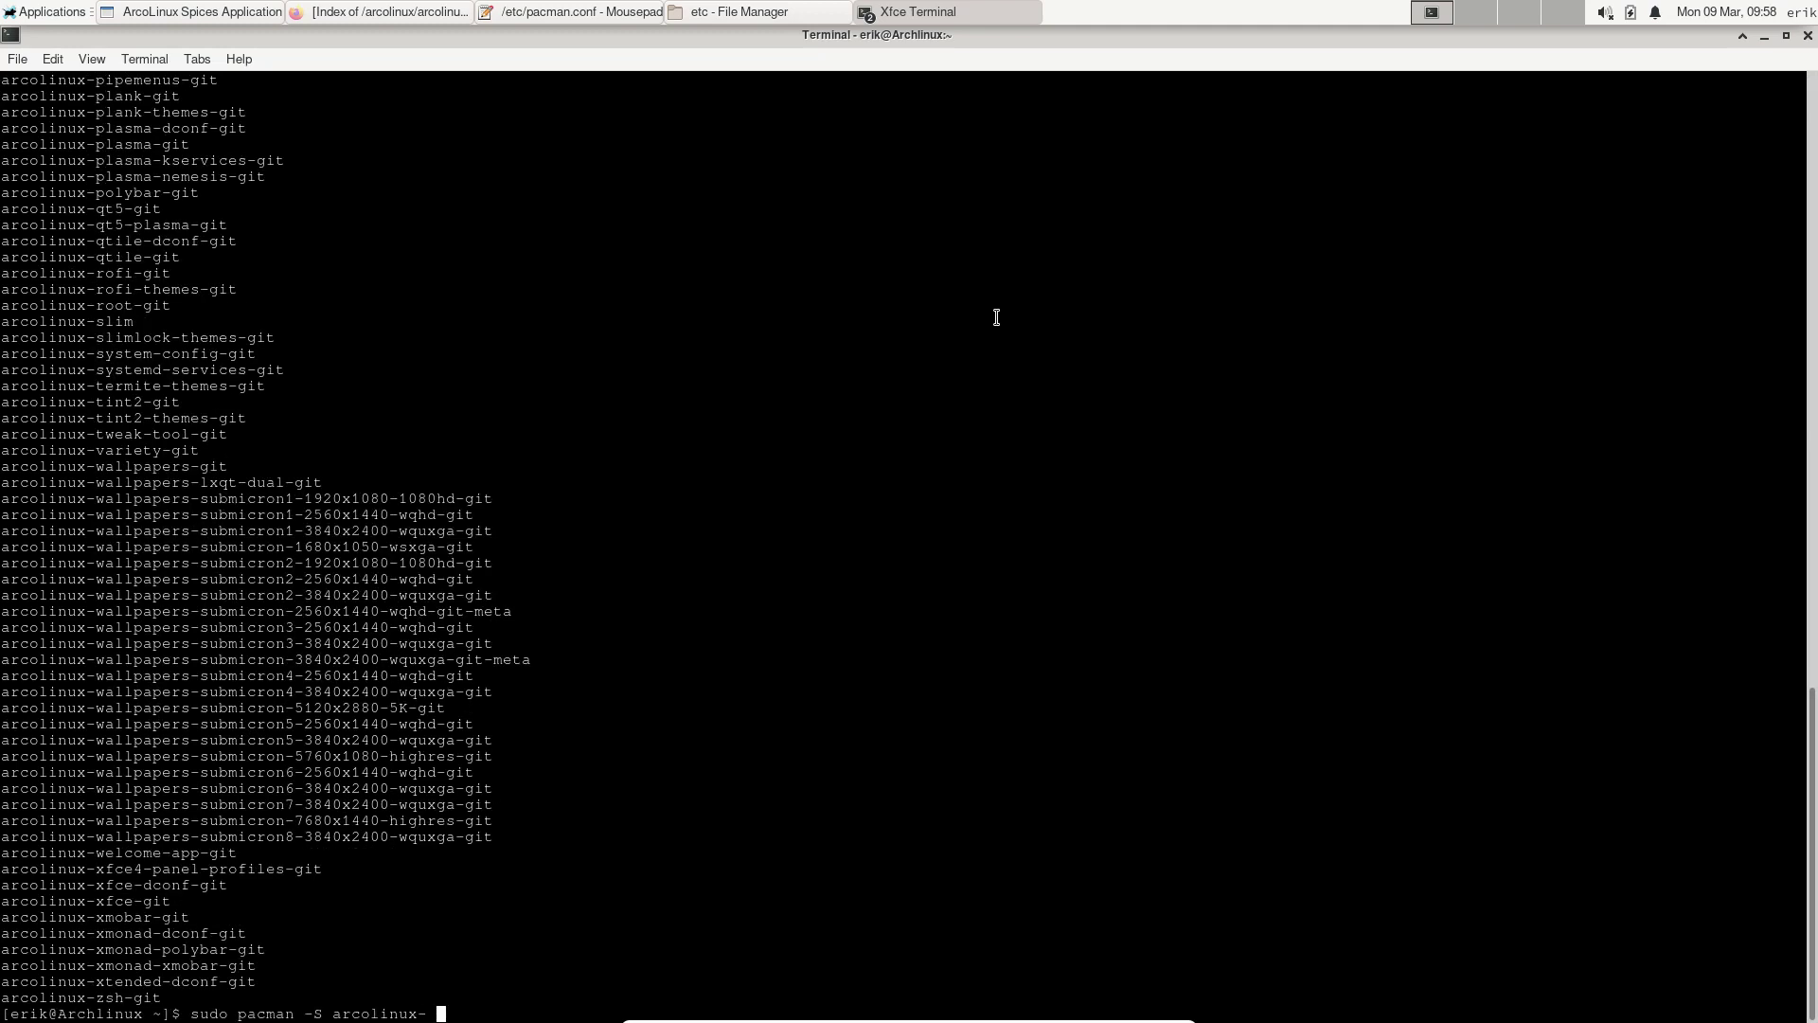
{"action": "left_click", "coordinate": [1808, 36]}
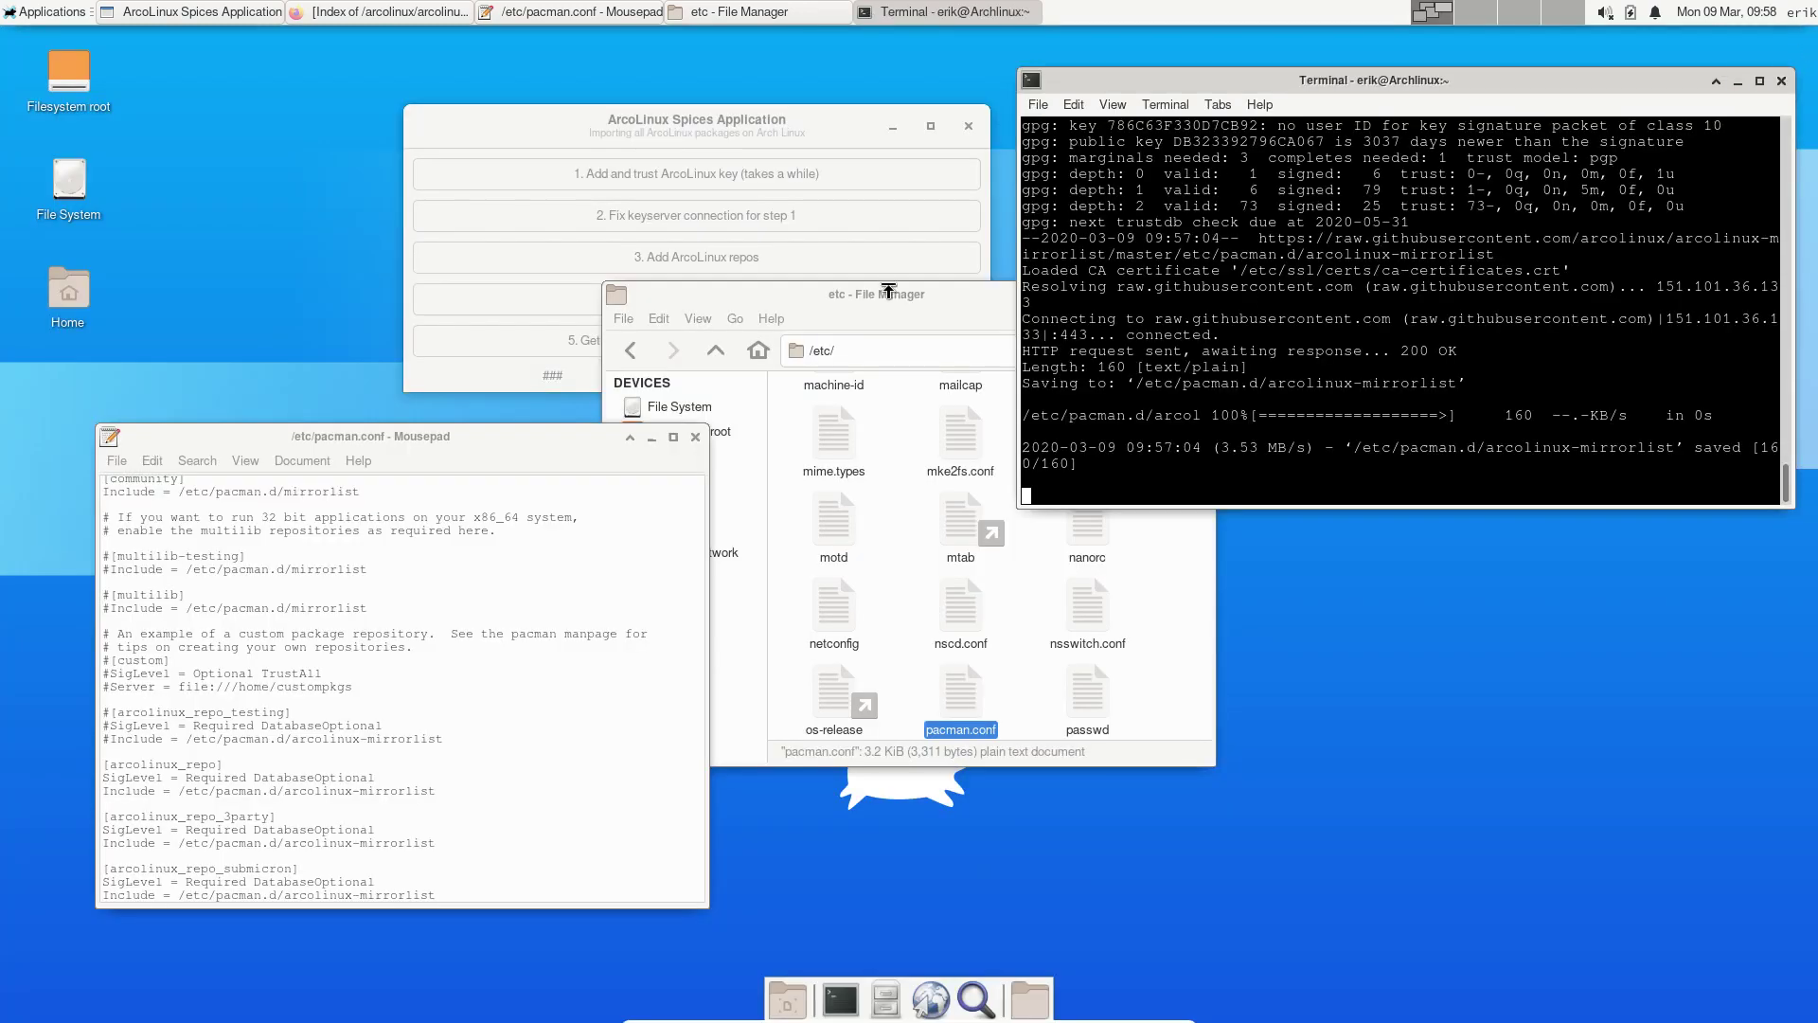
Arrange the file manager and Spices windows and open the current .bashrc in Mousepad
{"action": "left_click", "coordinate": [946, 295]}
{"action": "left_click_drag", "start_coordinate": [945, 293], "coordinate": [1097, 377]}
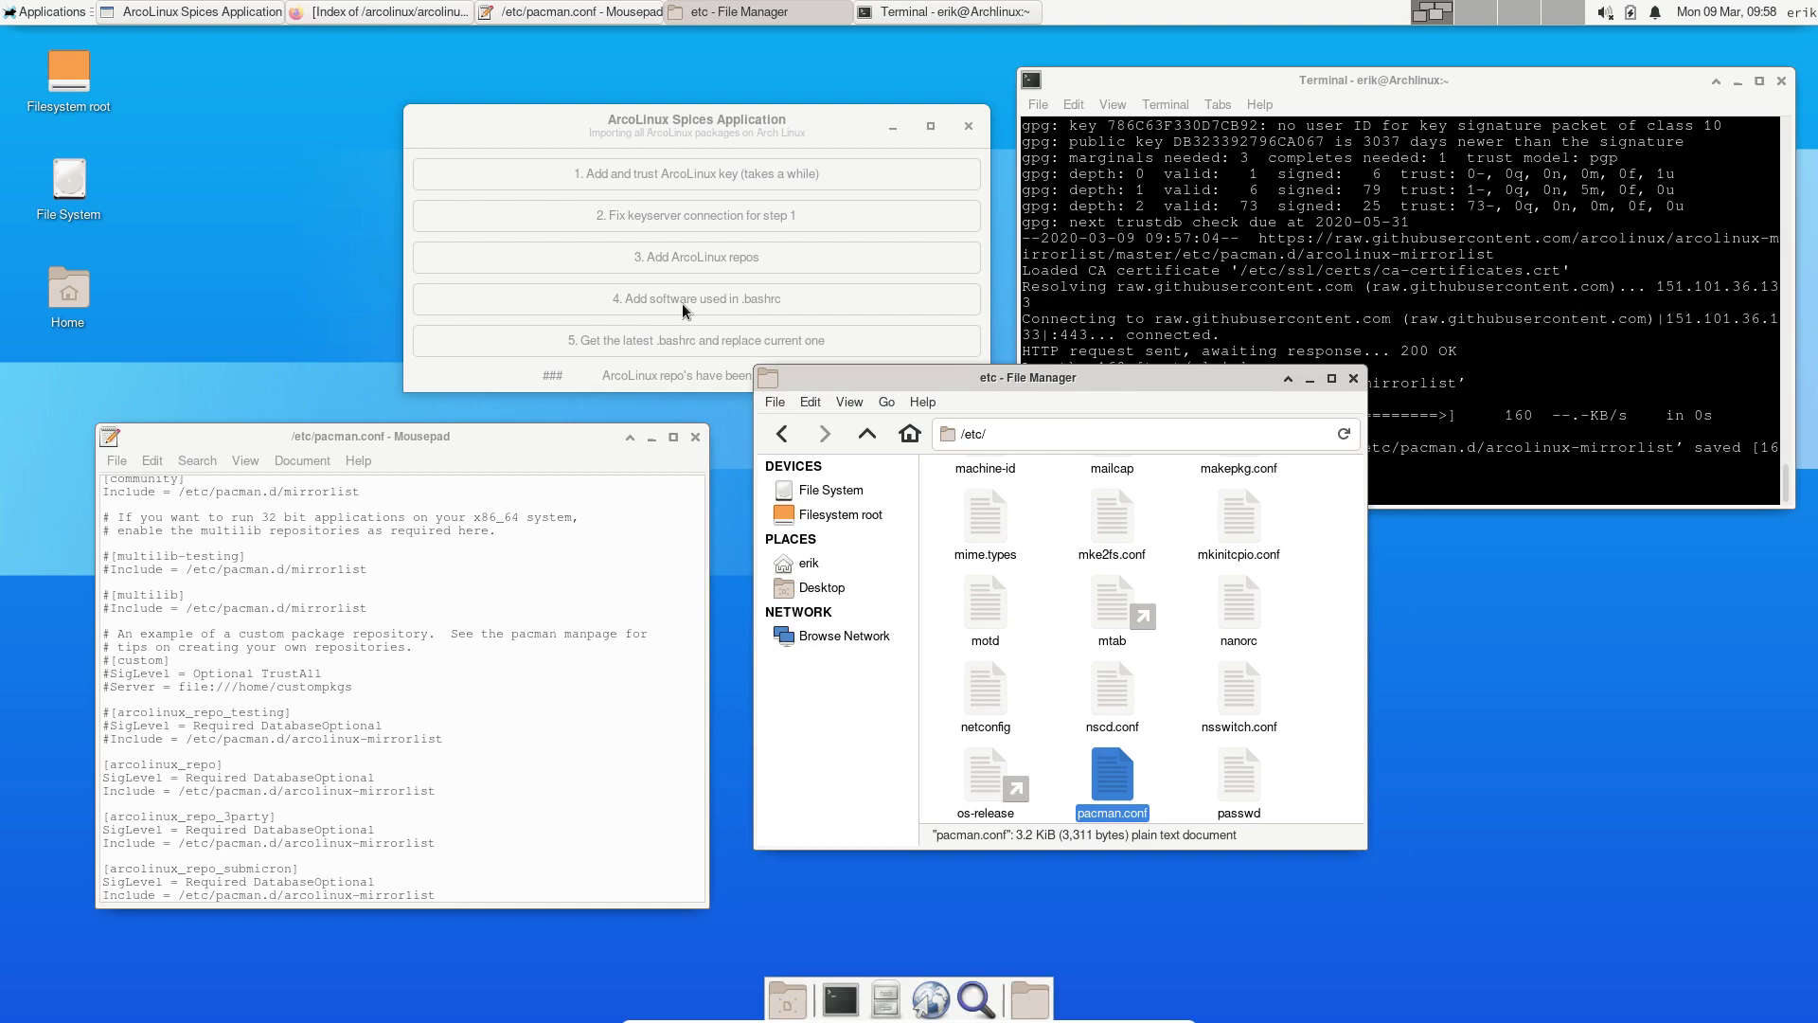
{"action": "left_click", "coordinate": [816, 123]}
{"action": "left_click_drag", "start_coordinate": [804, 116], "coordinate": [768, 95]}
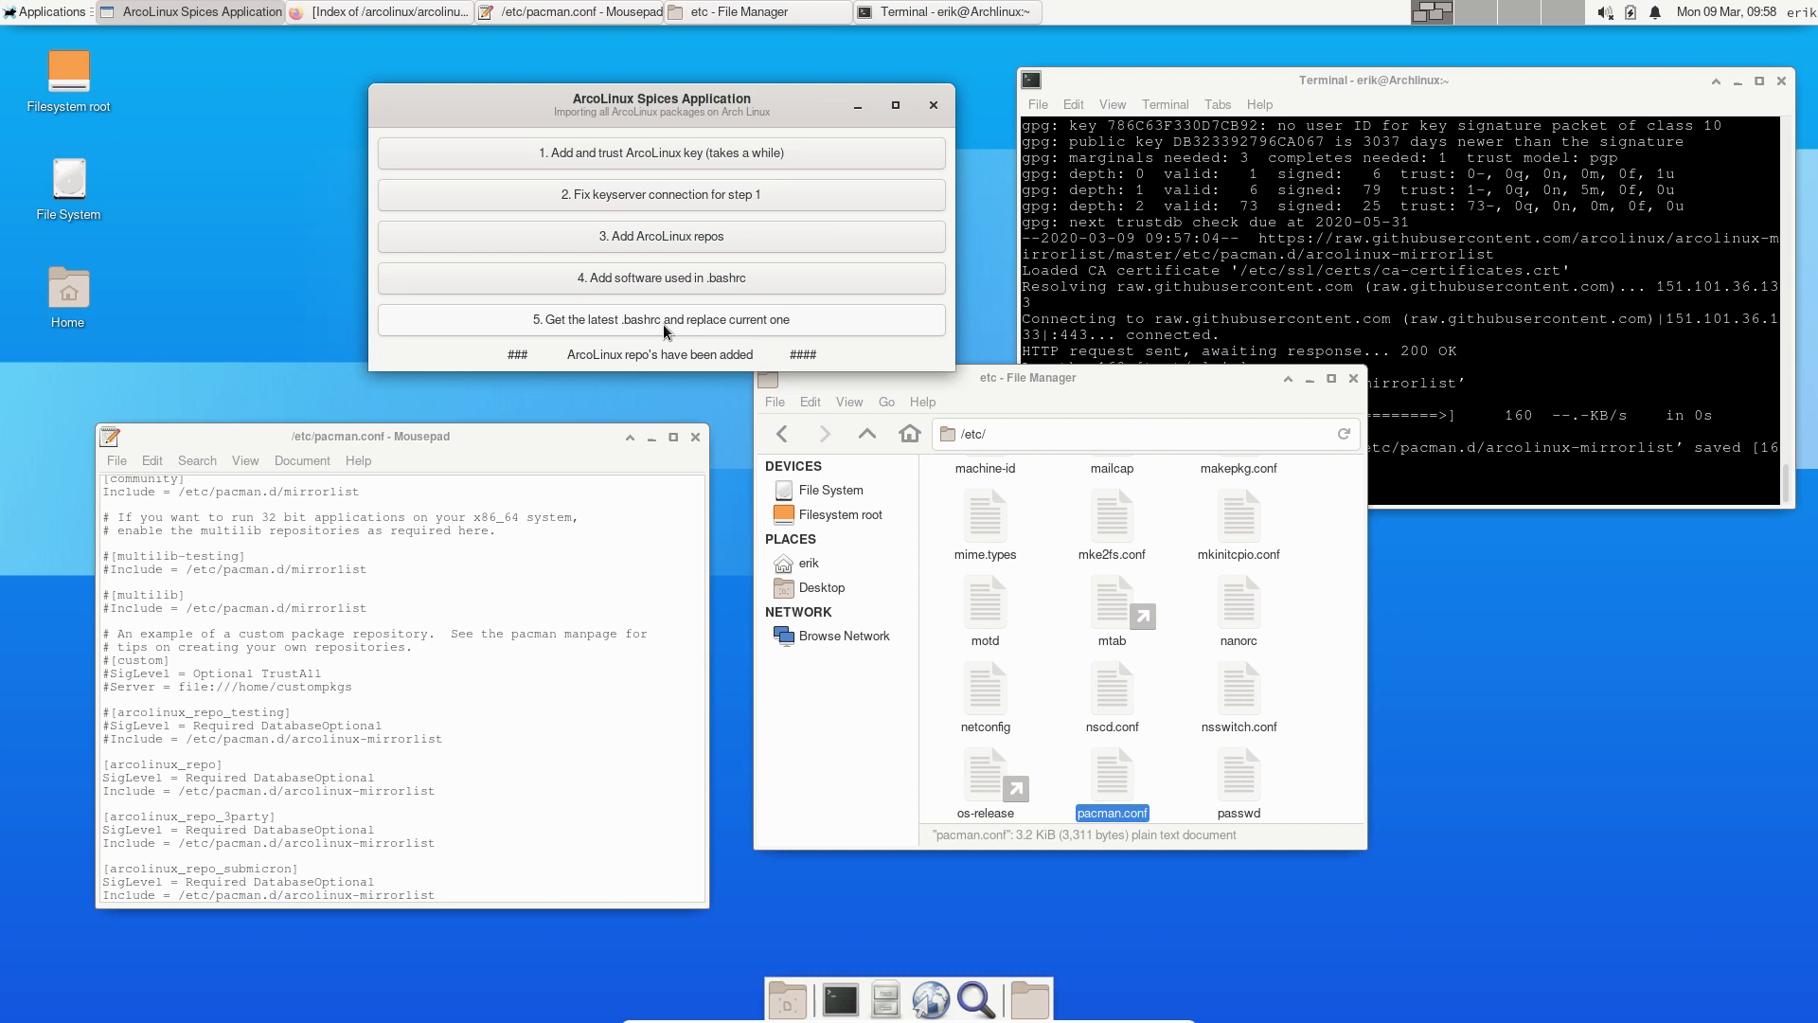
{"action": "left_click", "coordinate": [777, 326]}
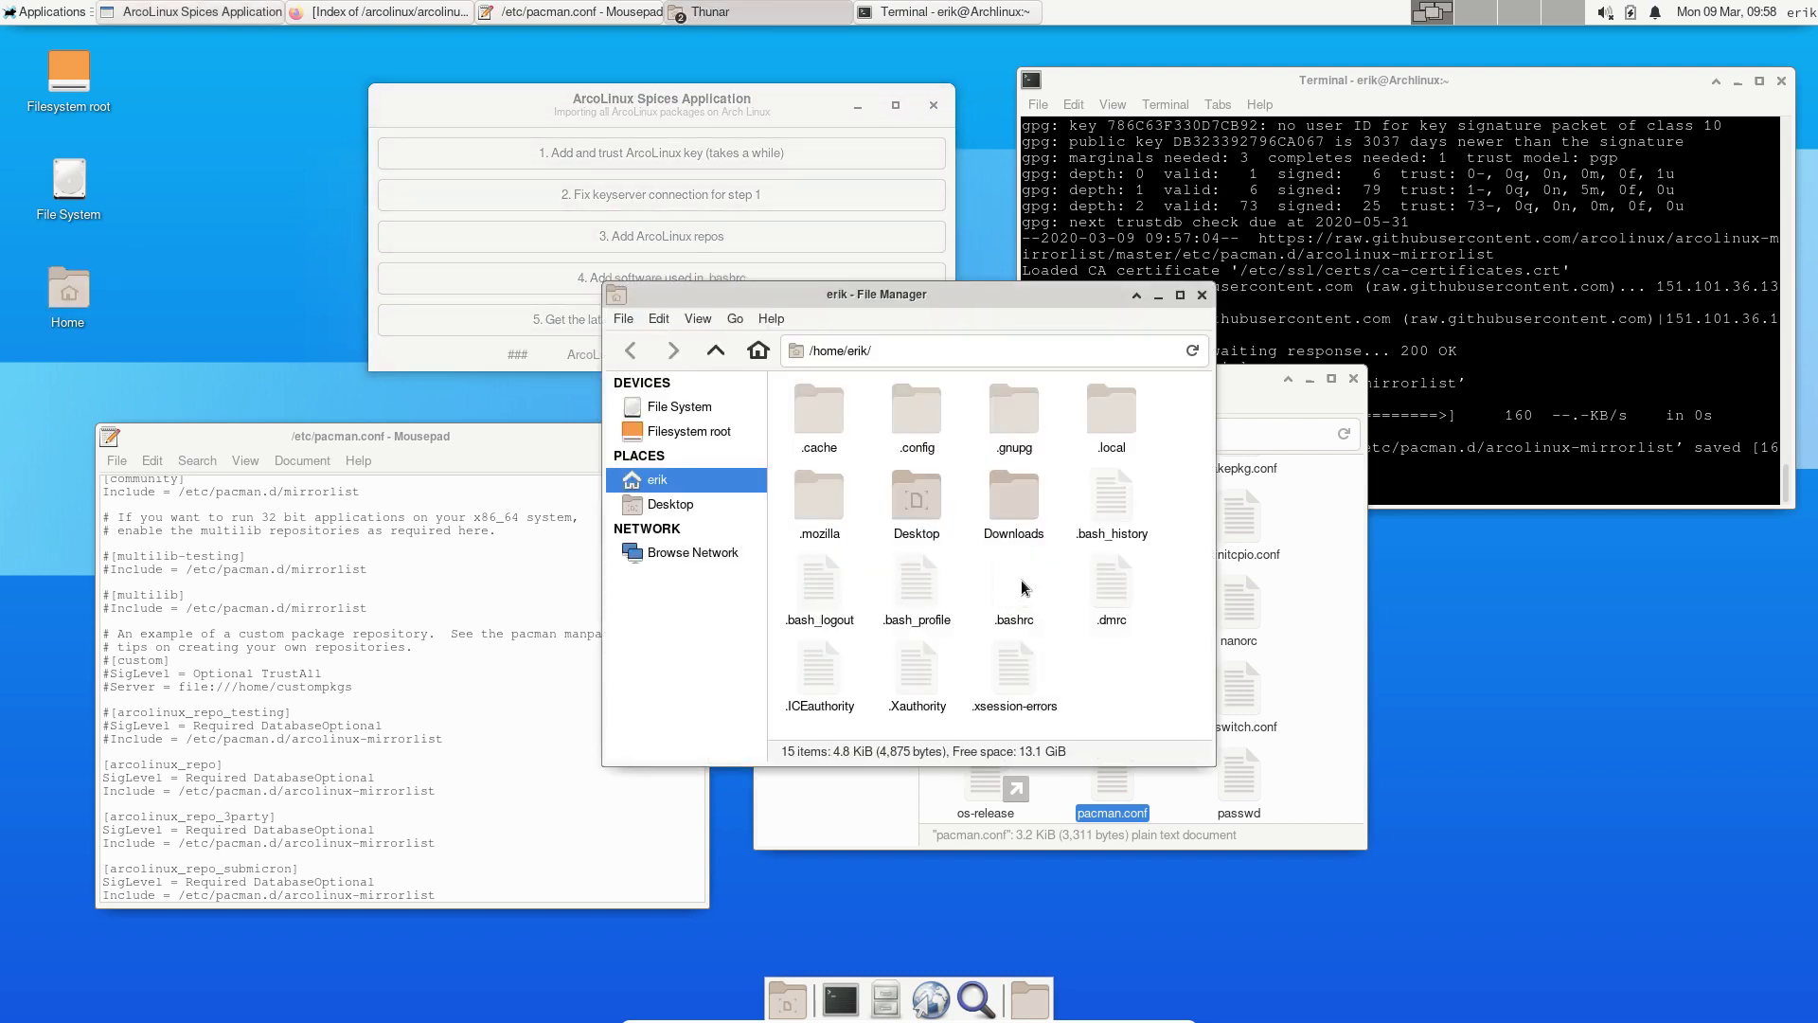
{"action": "double_click", "coordinate": [1014, 582]}
{"action": "left_click_drag", "start_coordinate": [755, 444], "coordinate": [492, 322]}
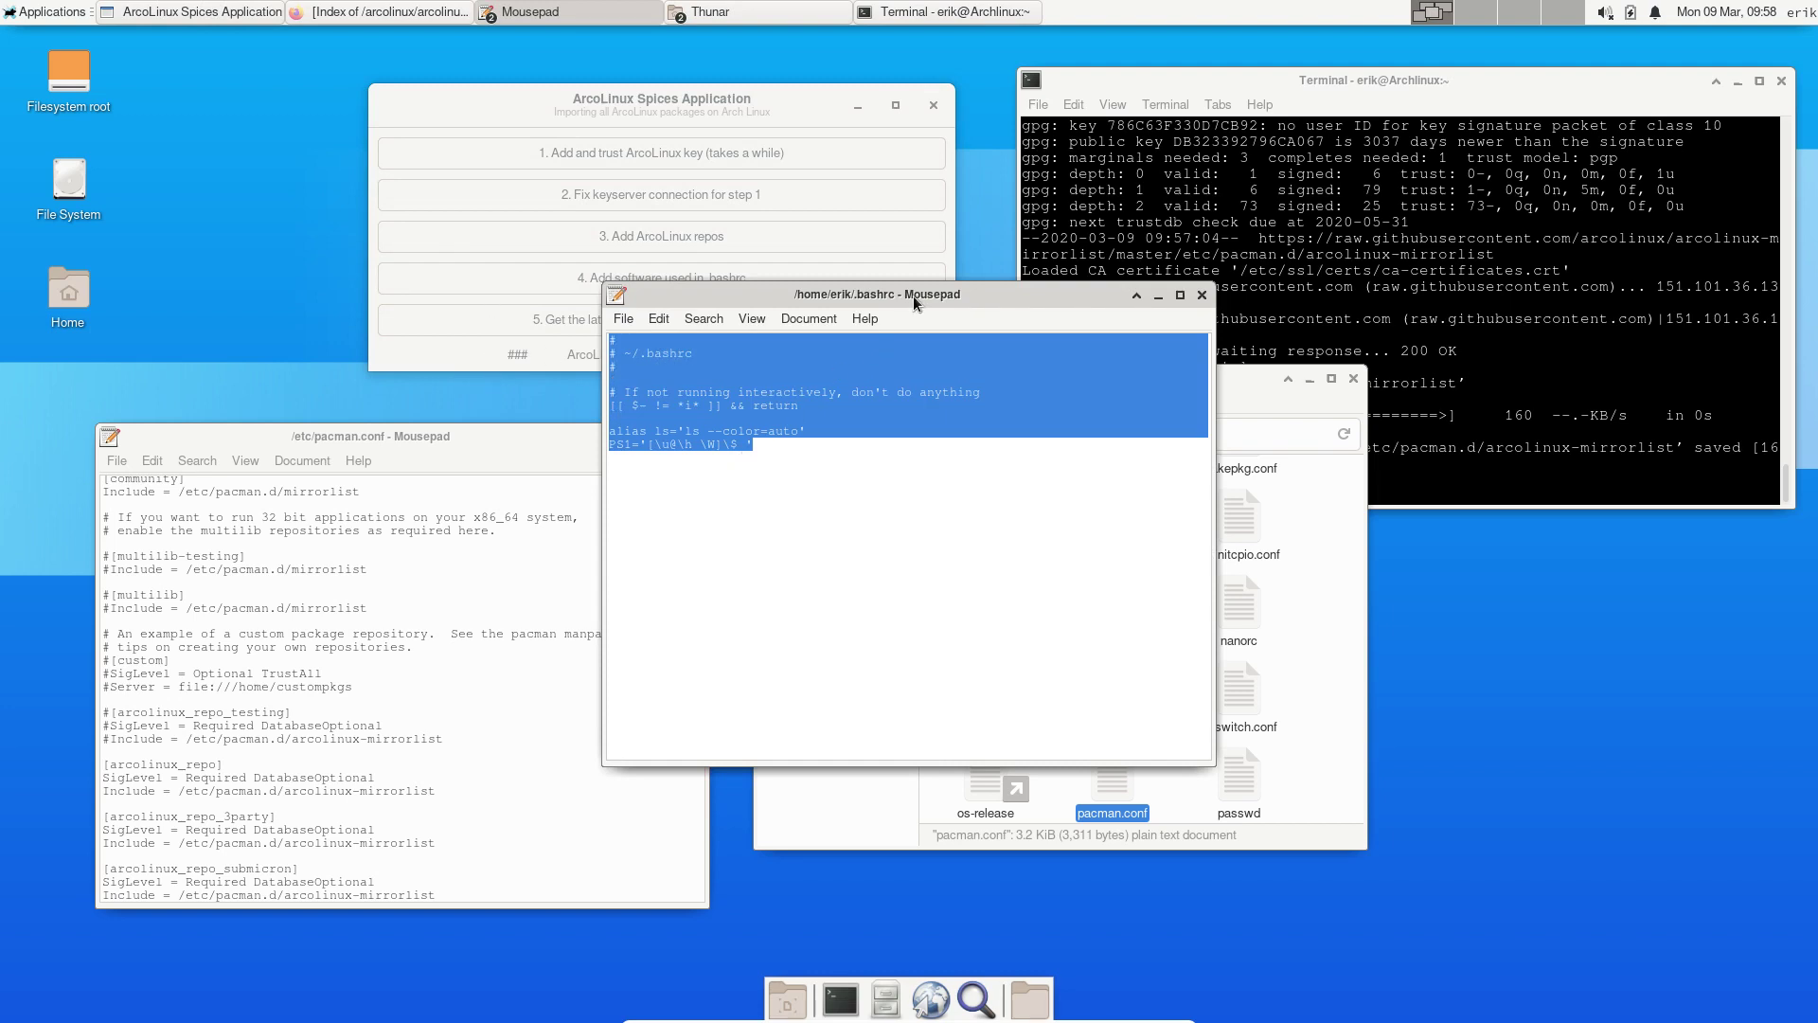
{"action": "left_click_drag", "start_coordinate": [913, 296], "coordinate": [1400, 481]}
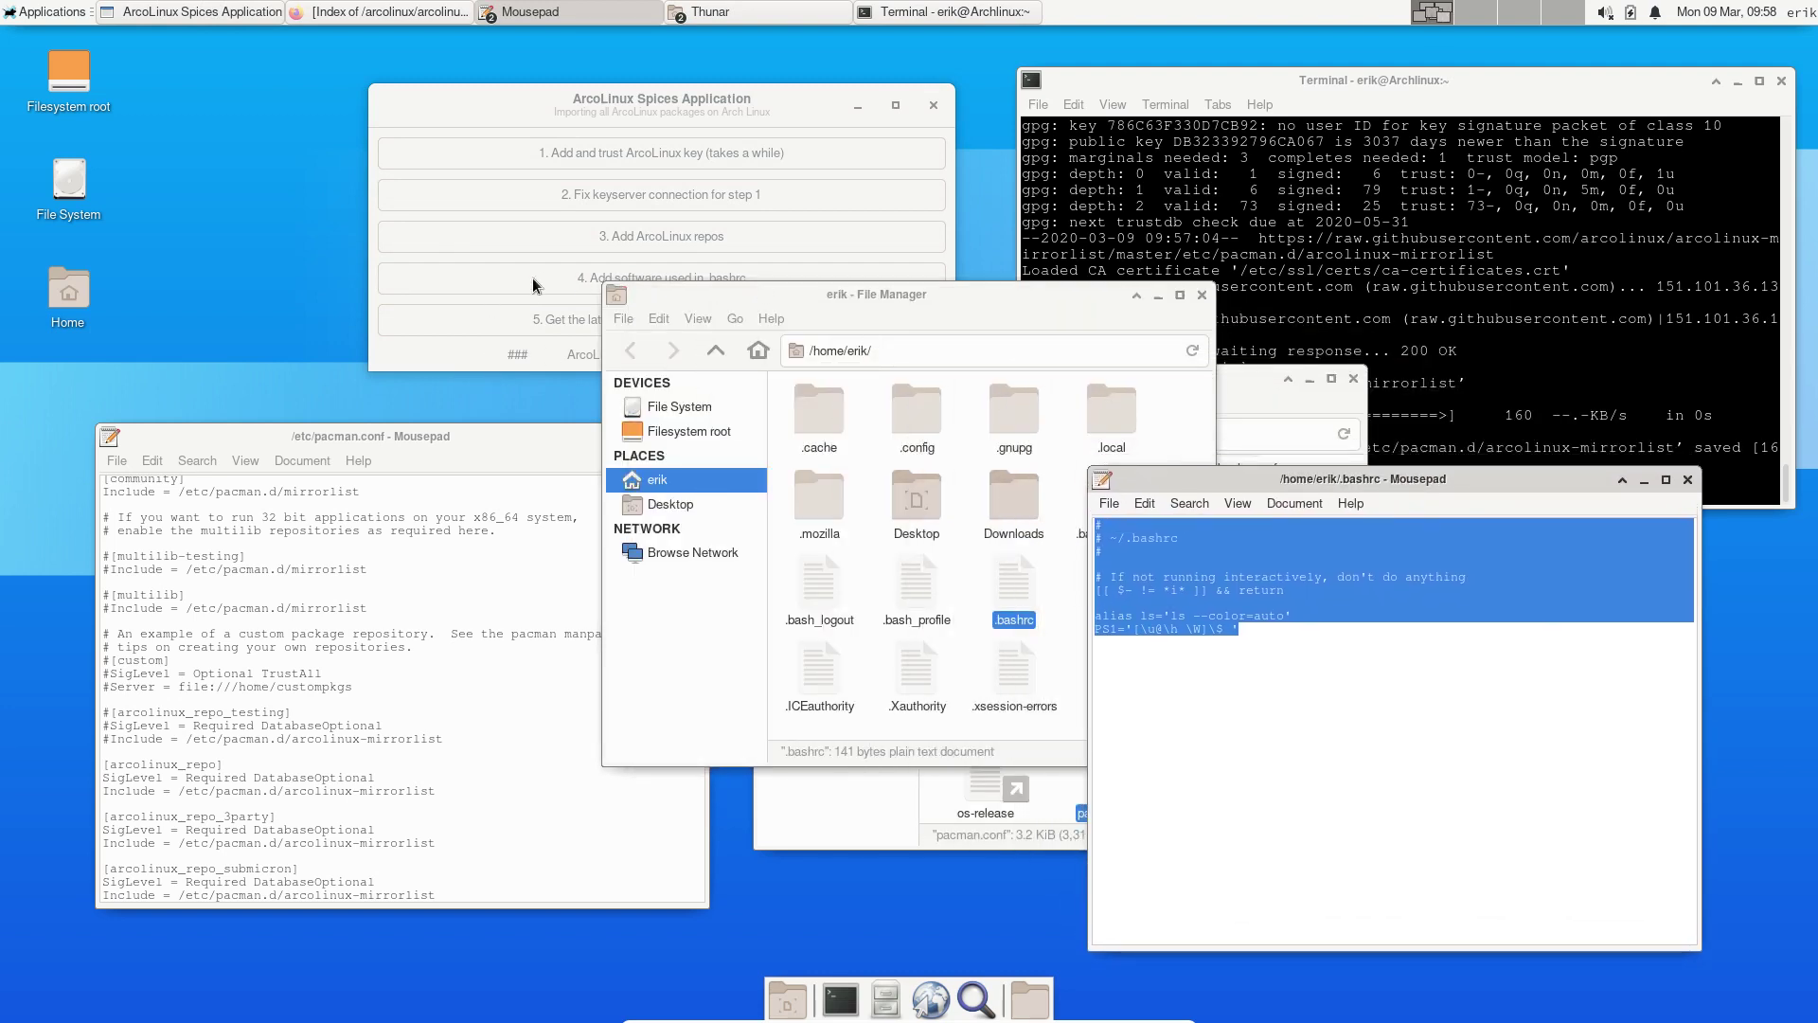
Replace .bashrc with the latest ArcoLinux version and open the new file to review its aliases
{"action": "left_click", "coordinate": [499, 327]}
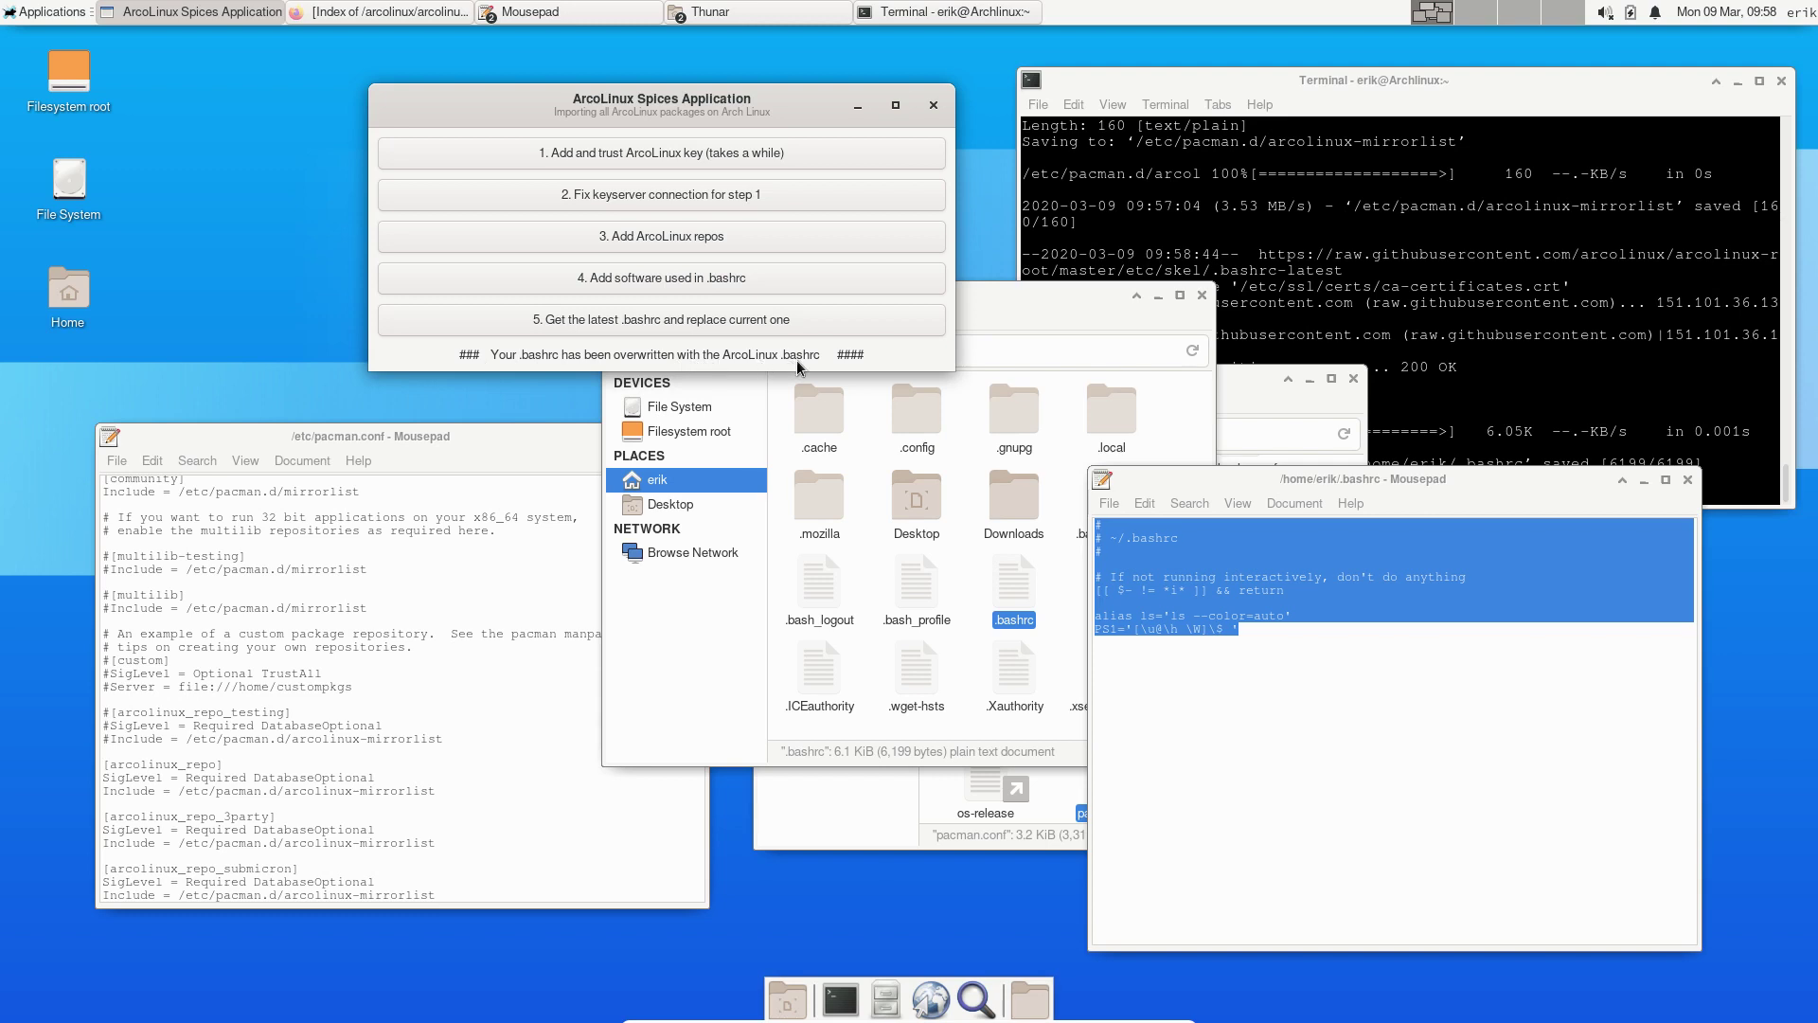
{"action": "left_click", "coordinate": [1197, 749]}
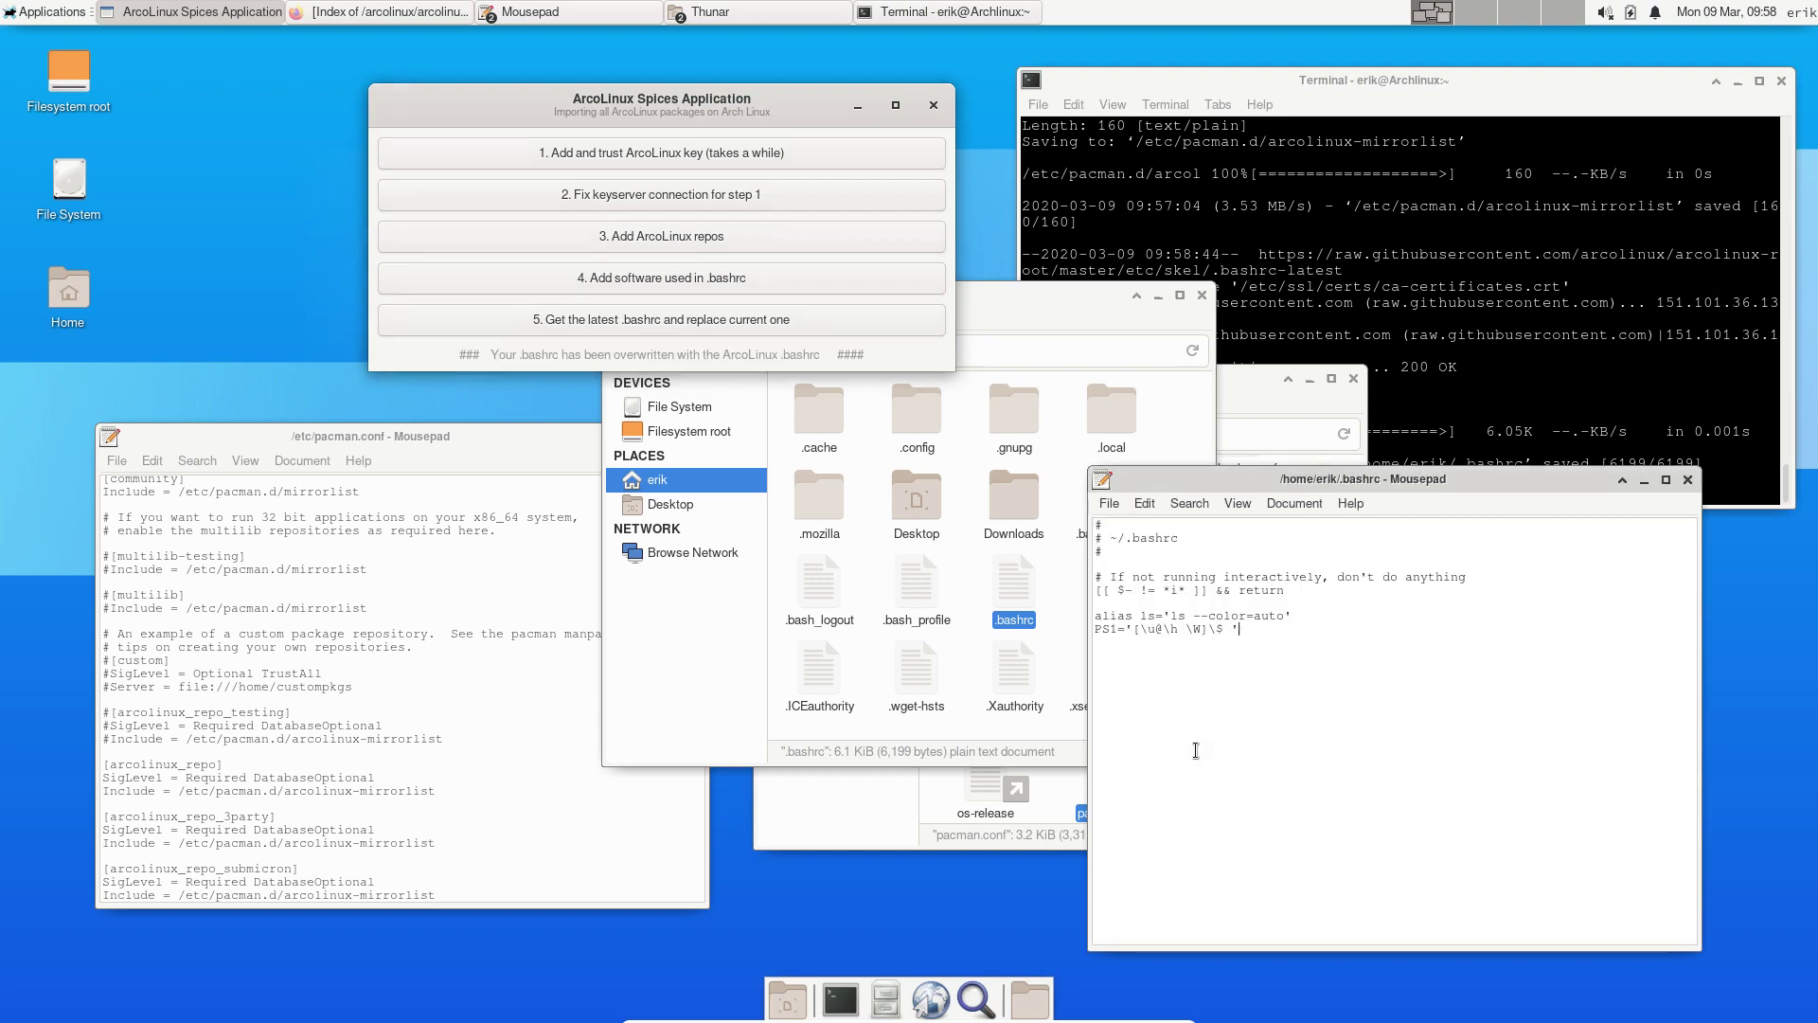
{"action": "left_click", "coordinate": [1688, 479]}
{"action": "left_click", "coordinate": [1025, 587]}
{"action": "double_click", "coordinate": [1026, 587]}
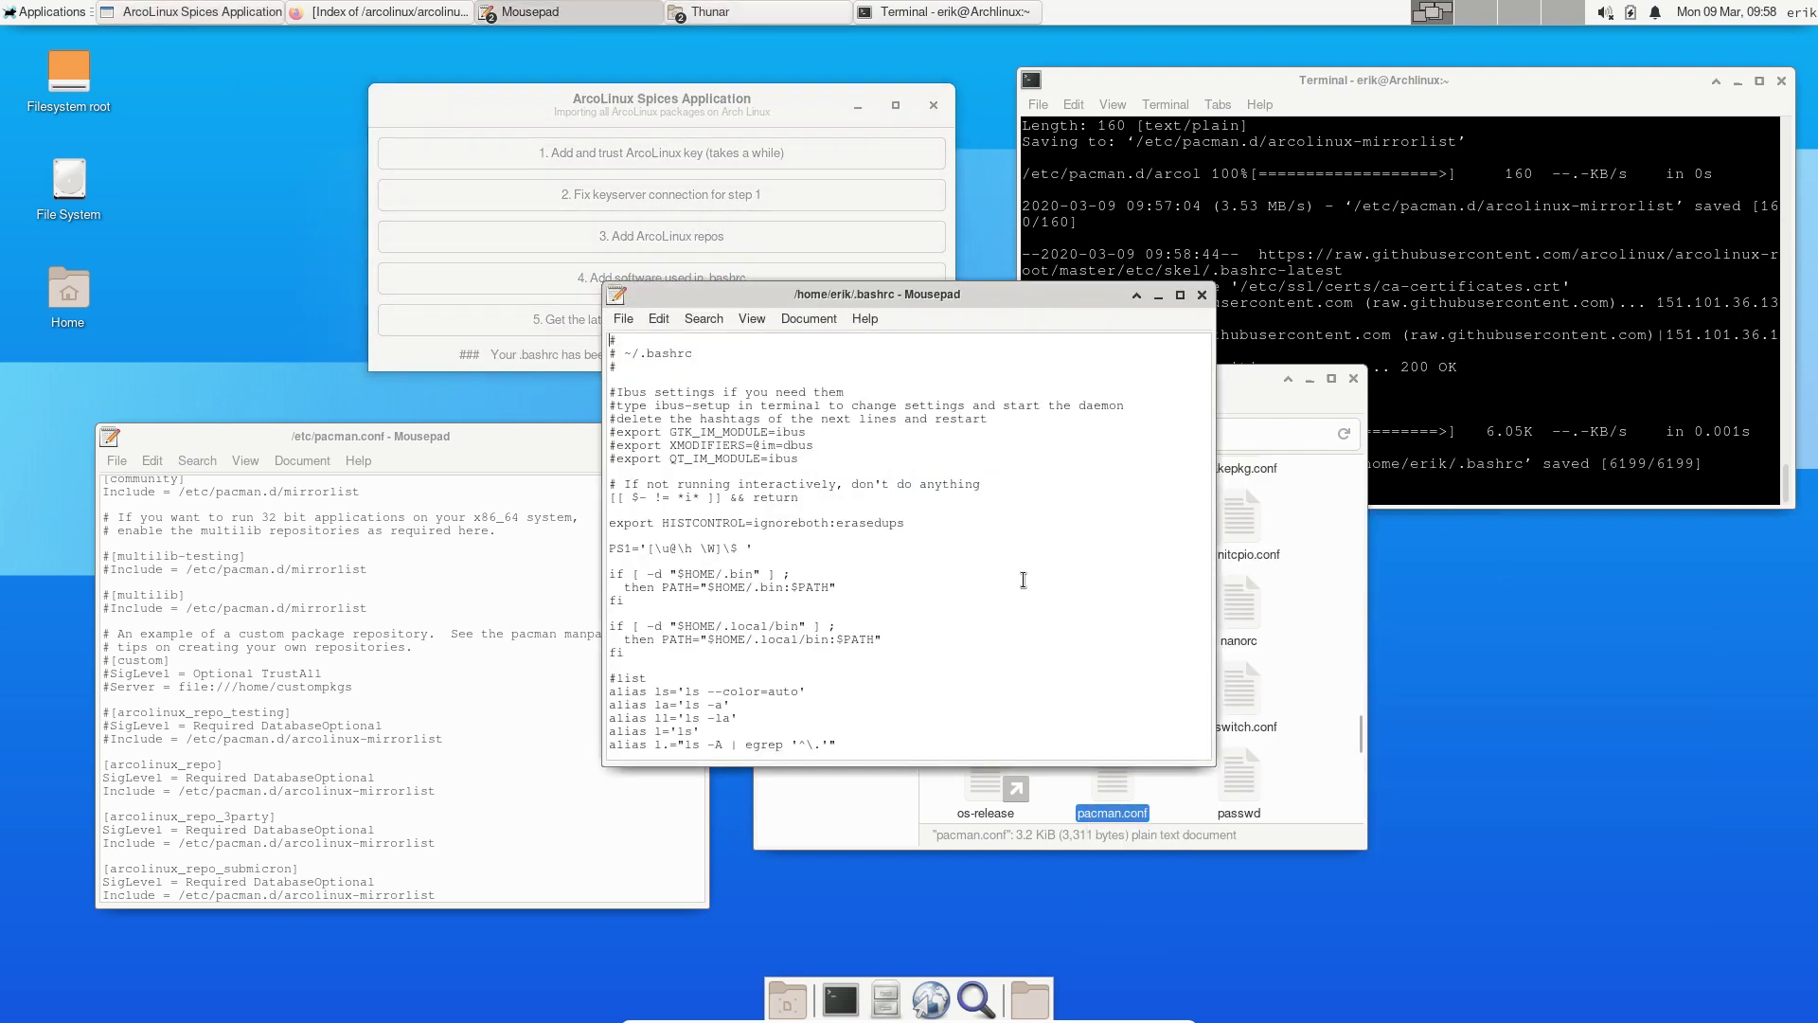
{"action": "scroll", "coordinate": [1023, 580], "scroll_direction": "down", "scroll_amount": 20}
{"action": "scroll", "coordinate": [1023, 580], "scroll_direction": "down", "scroll_amount": 5}
{"action": "scroll", "coordinate": [1023, 580], "scroll_direction": "up", "scroll_amount": 15}
{"action": "scroll", "coordinate": [1023, 580], "scroll_direction": "down", "scroll_amount": 15}
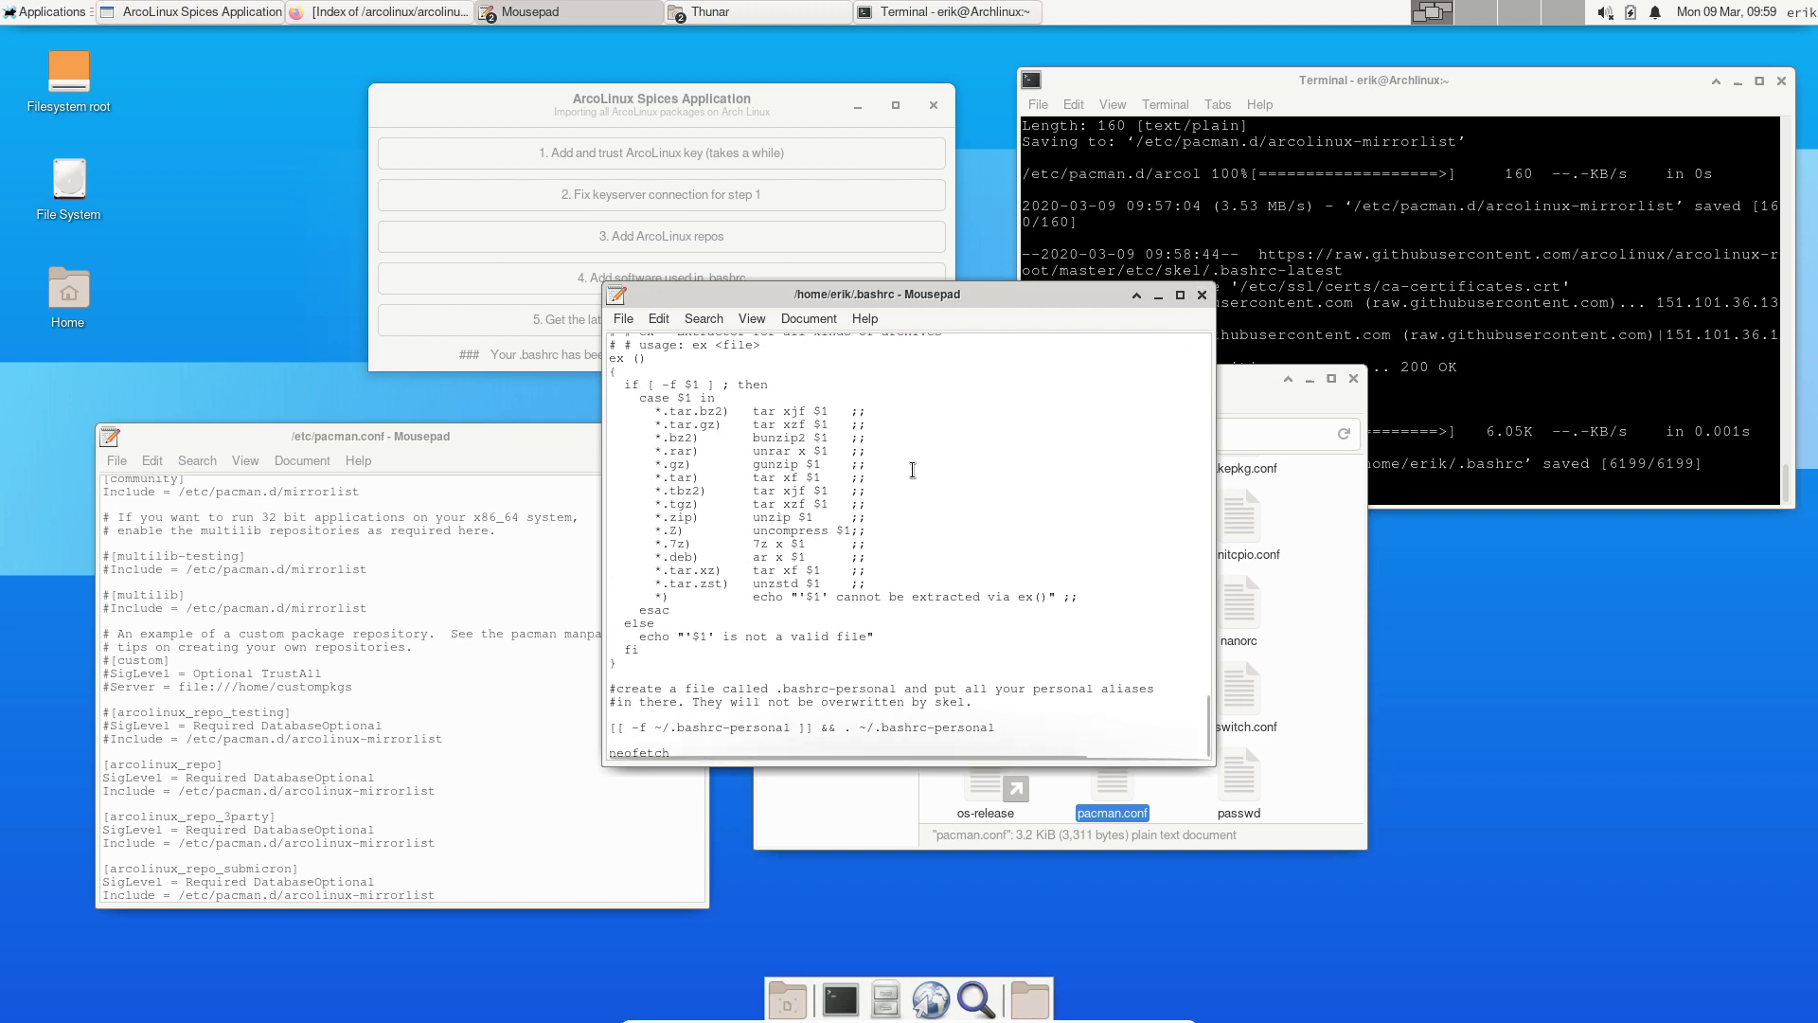
{"action": "scroll", "coordinate": [907, 568], "scroll_direction": "up", "scroll_amount": 10}
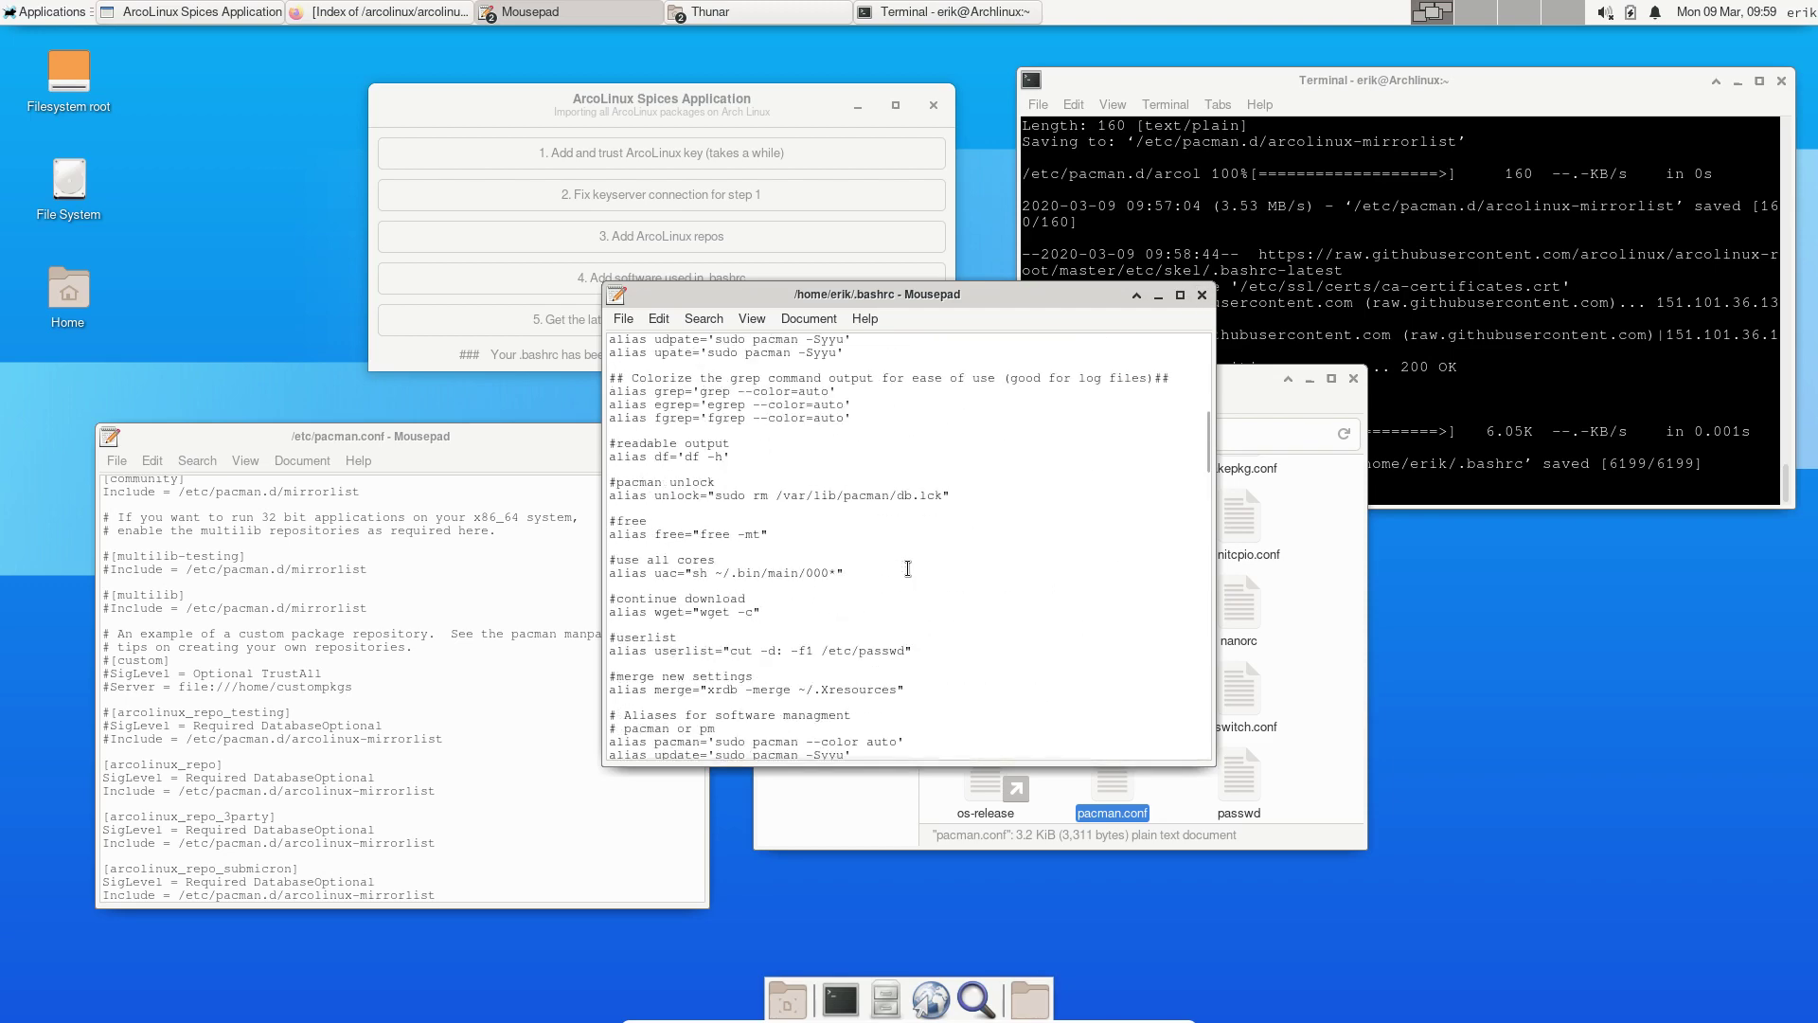
{"action": "left_click", "coordinate": [553, 365]}
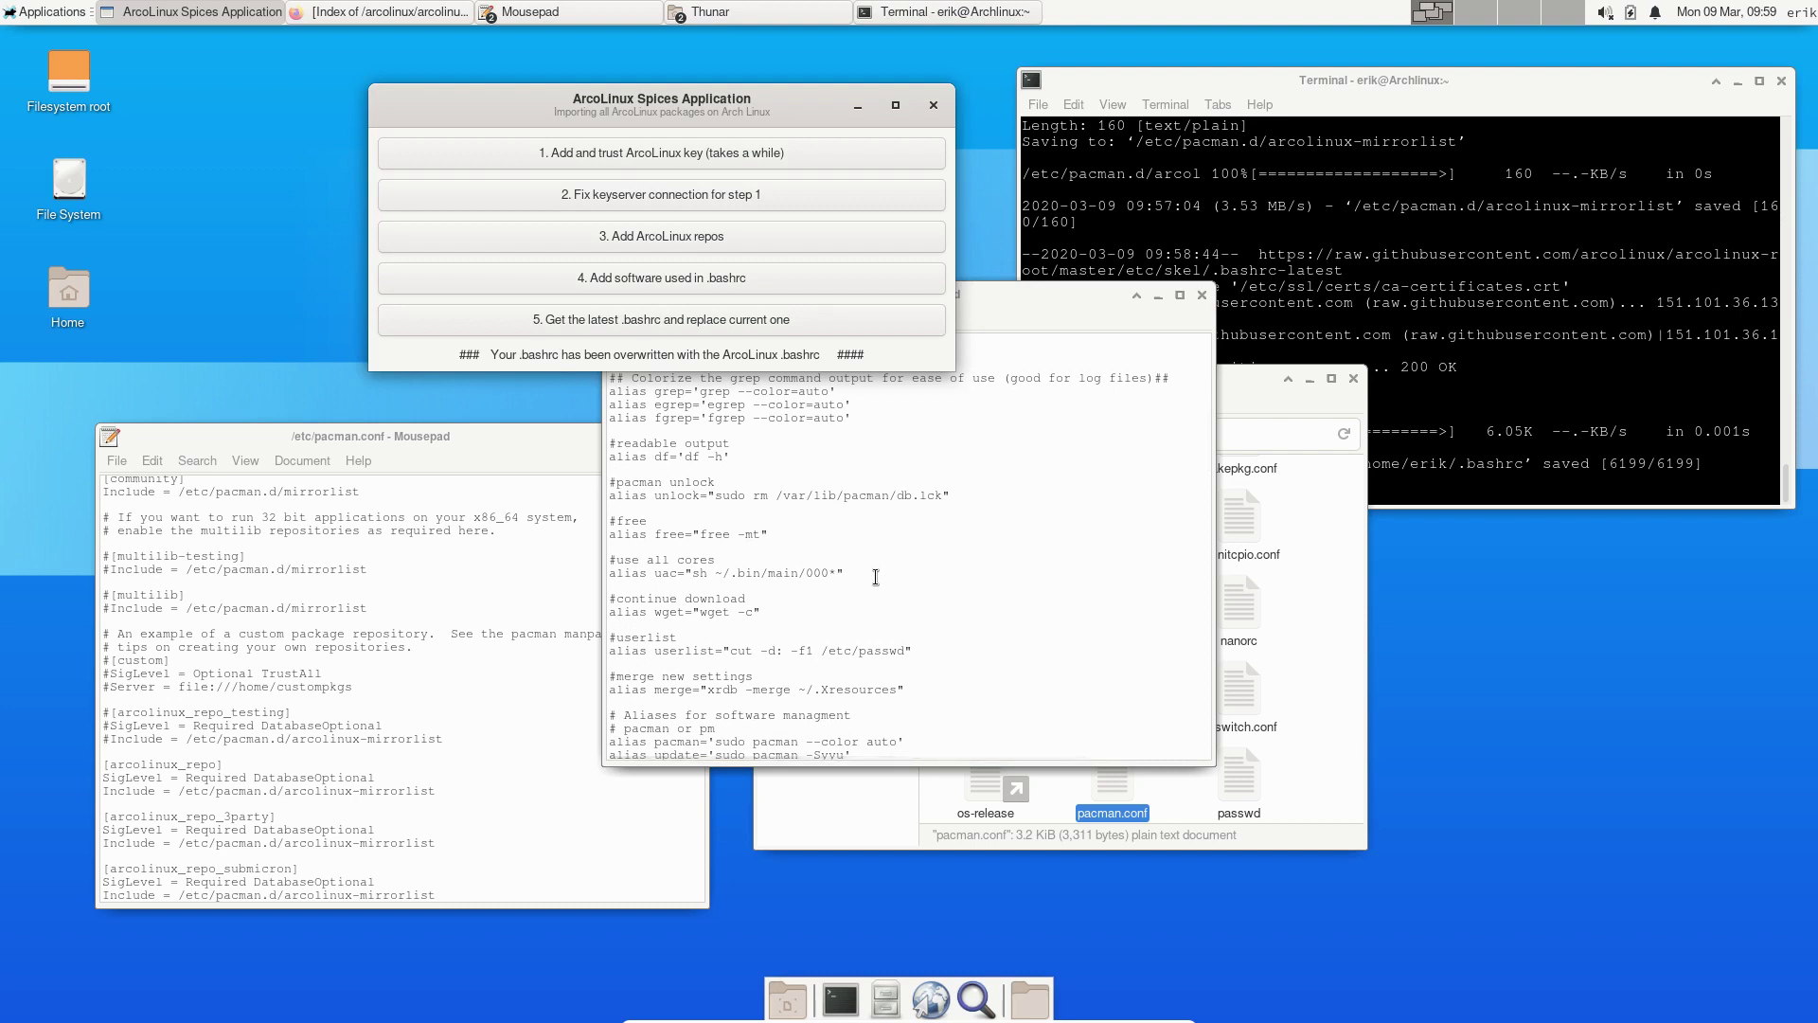
Run '4. Add software used in .bashrc' and check the terminal's could-not-resolve-host errors
{"action": "left_click", "coordinate": [650, 278]}
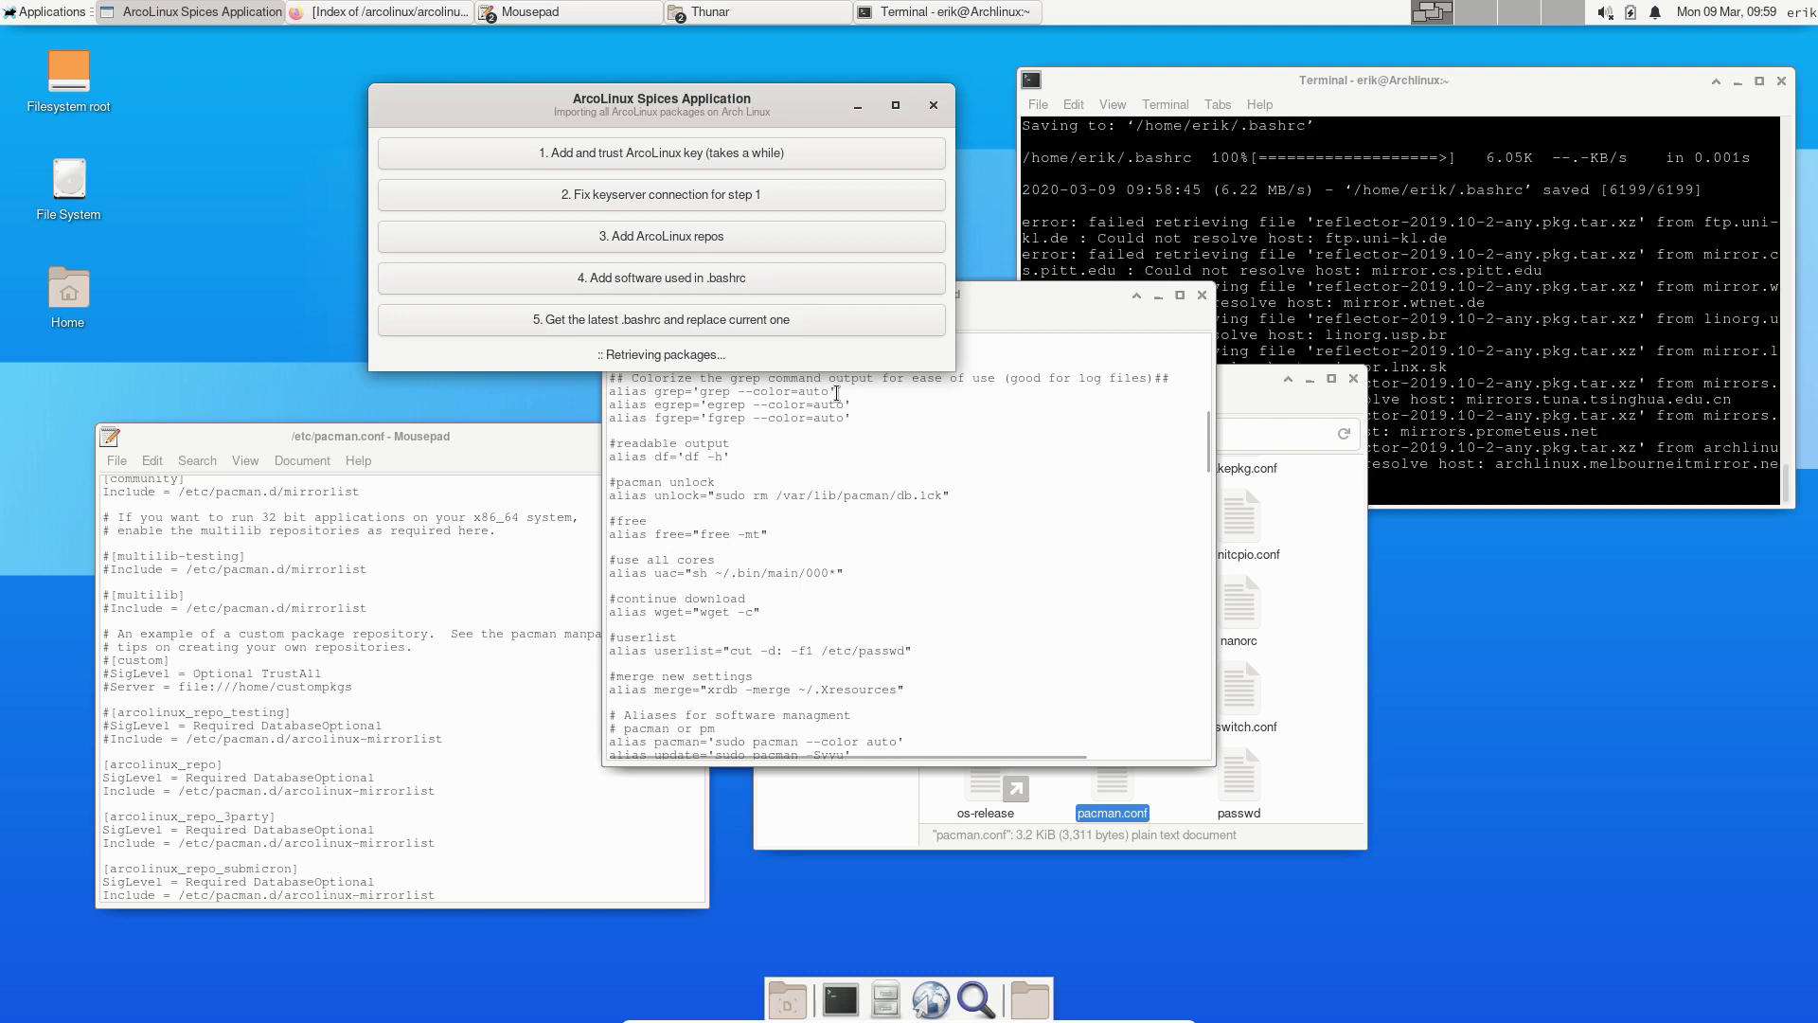
{"action": "left_click", "coordinate": [1424, 392]}
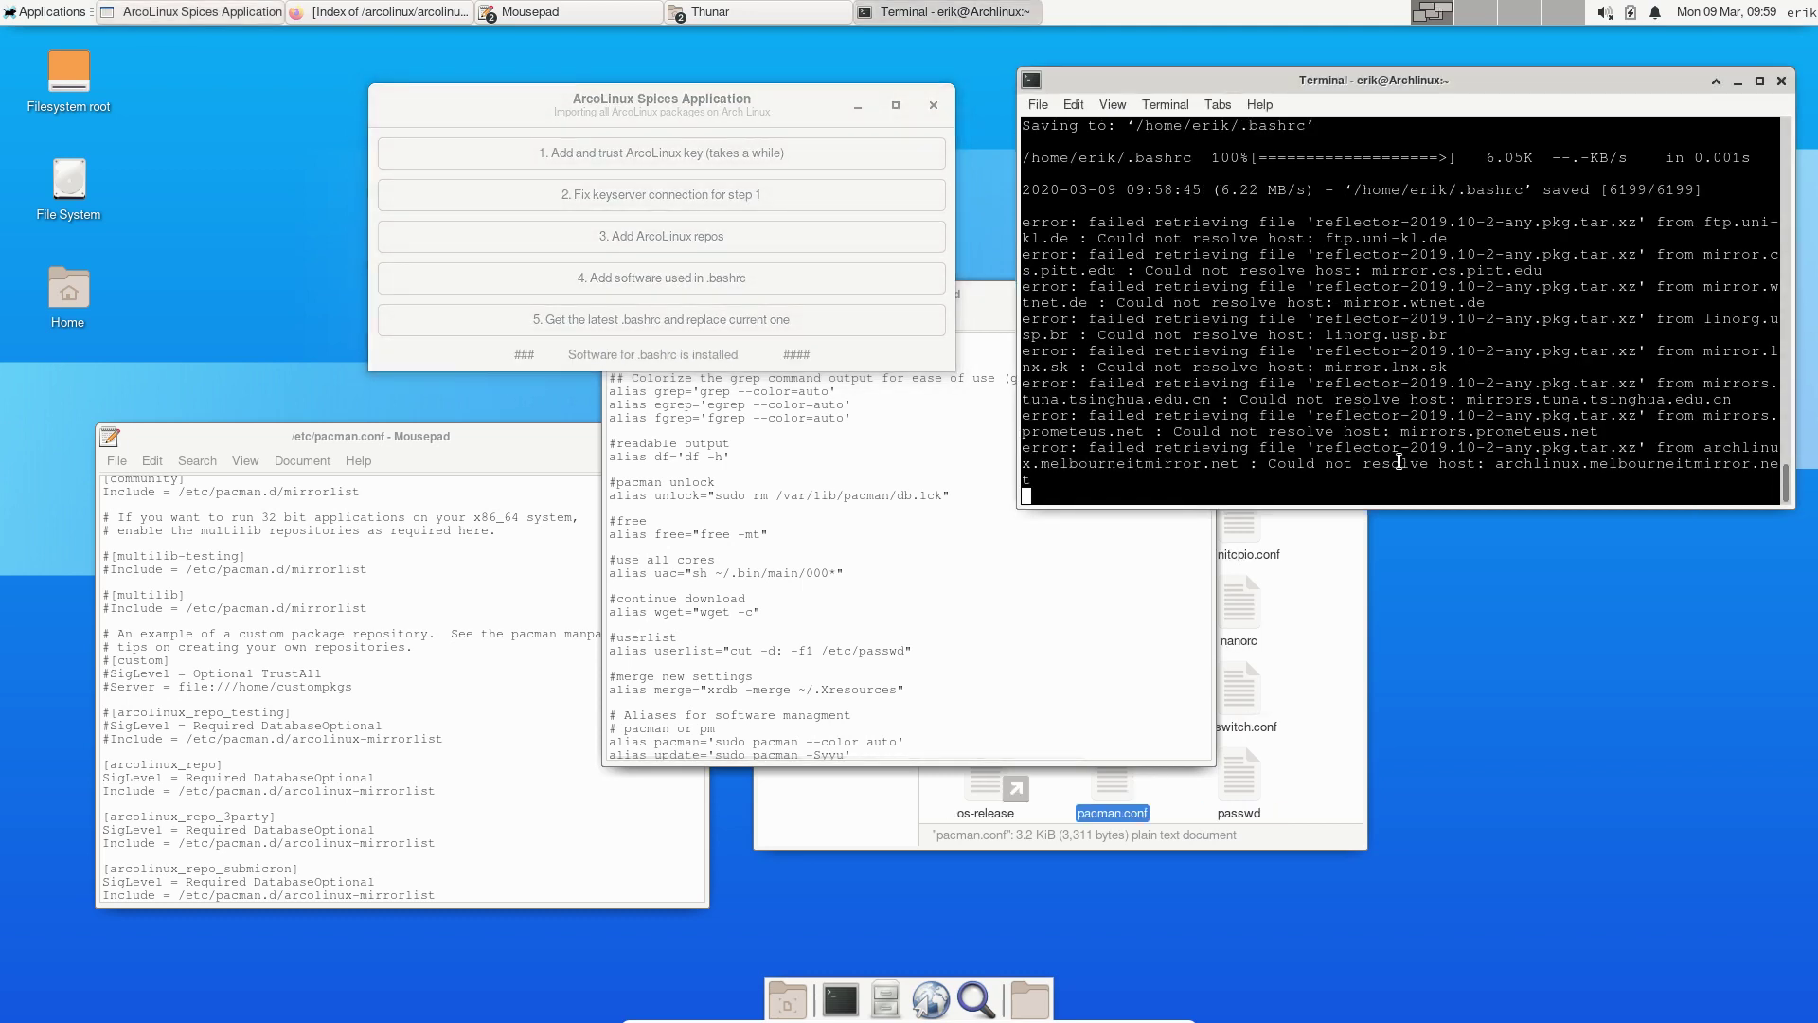
{"action": "left_click_drag", "start_coordinate": [1684, 224], "coordinate": [1728, 242]}
{"action": "left_click", "coordinate": [1724, 298]}
{"action": "left_click", "coordinate": [687, 104]}
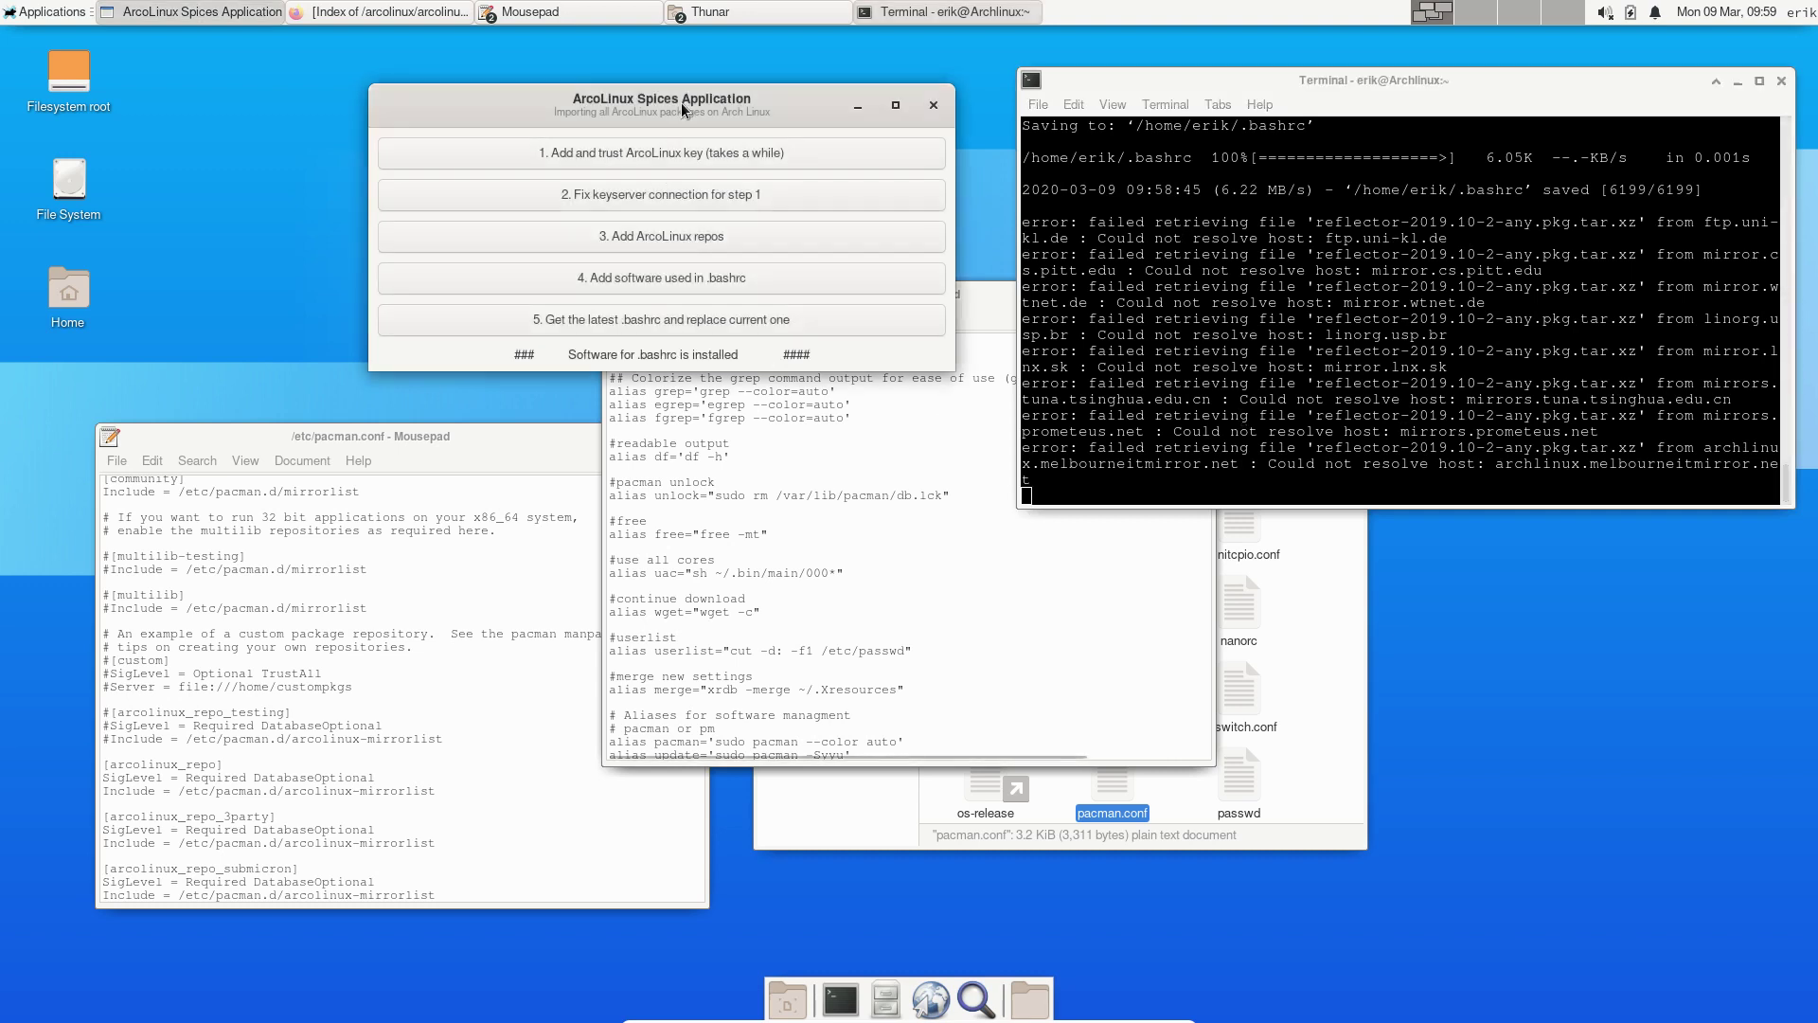
{"action": "left_click_drag", "start_coordinate": [687, 104], "coordinate": [649, 110]}
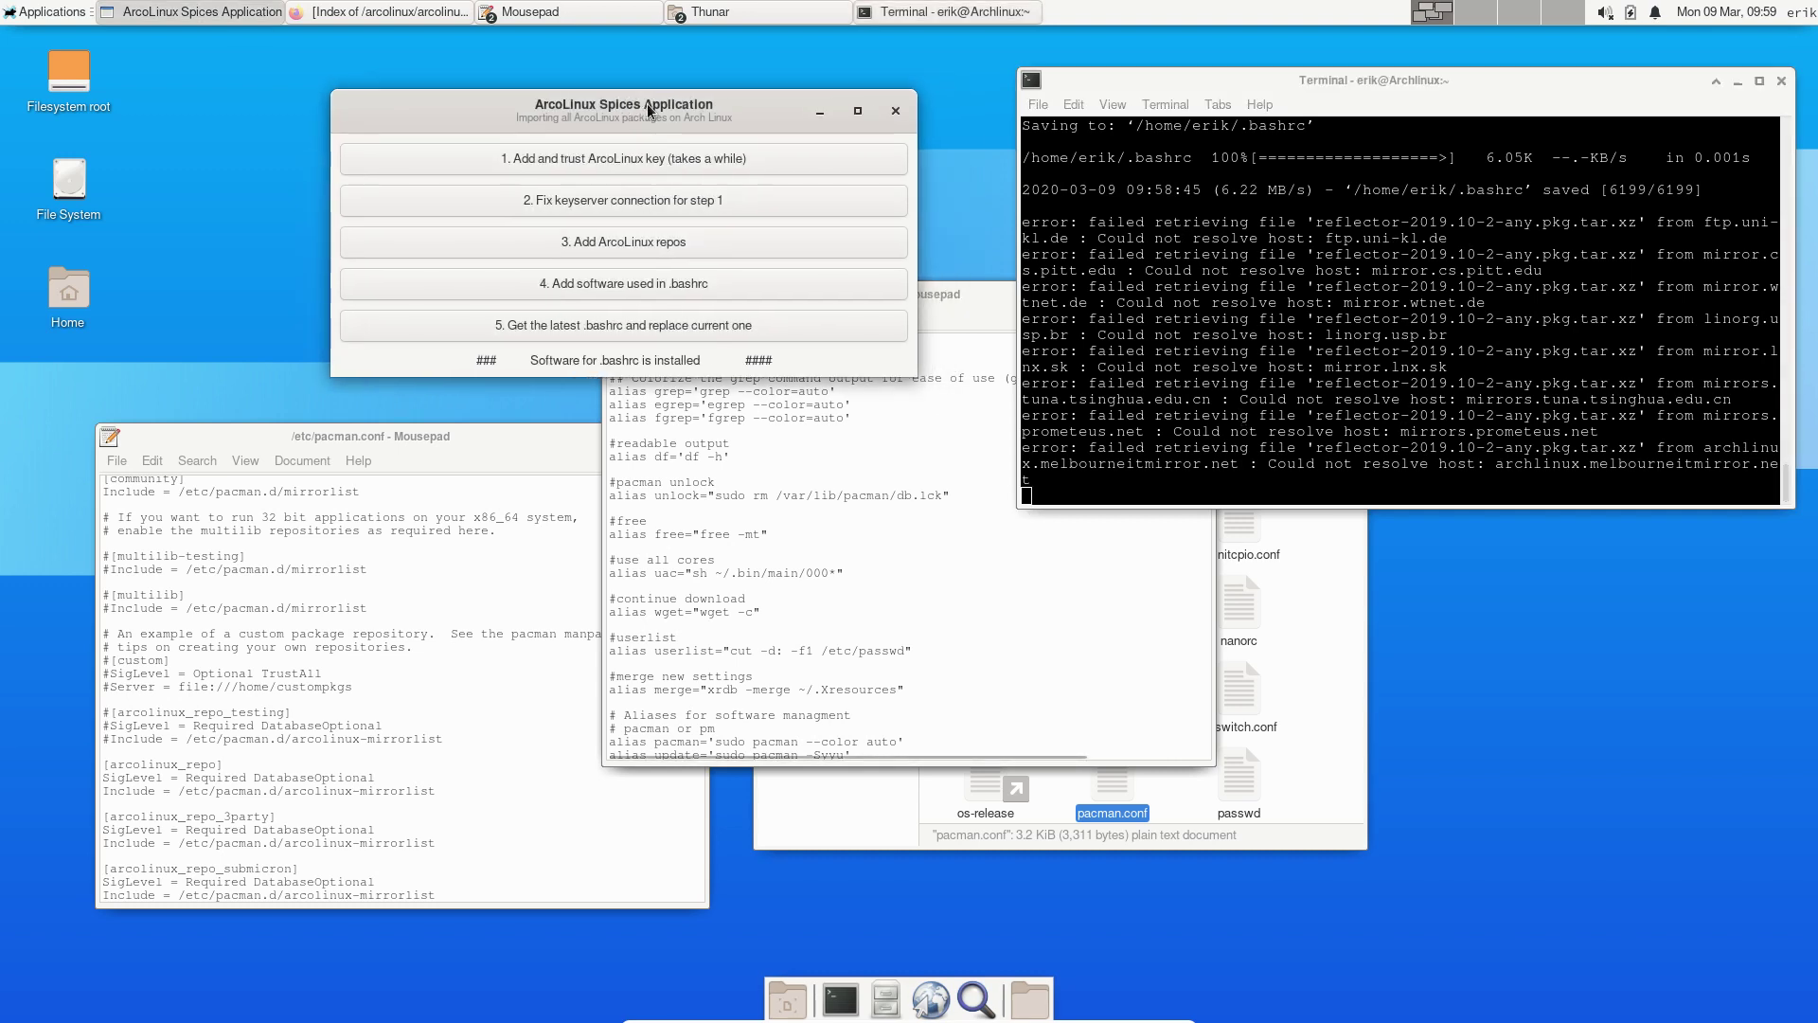
Run the rip alias to confirm reflector, expac, hwinfo and youtube-dl were installed, then close the terminal
{"action": "left_click", "coordinate": [1292, 492]}
{"action": "left_click", "coordinate": [1073, 812]}
{"action": "key", "text": "ctrl+alt+t"}
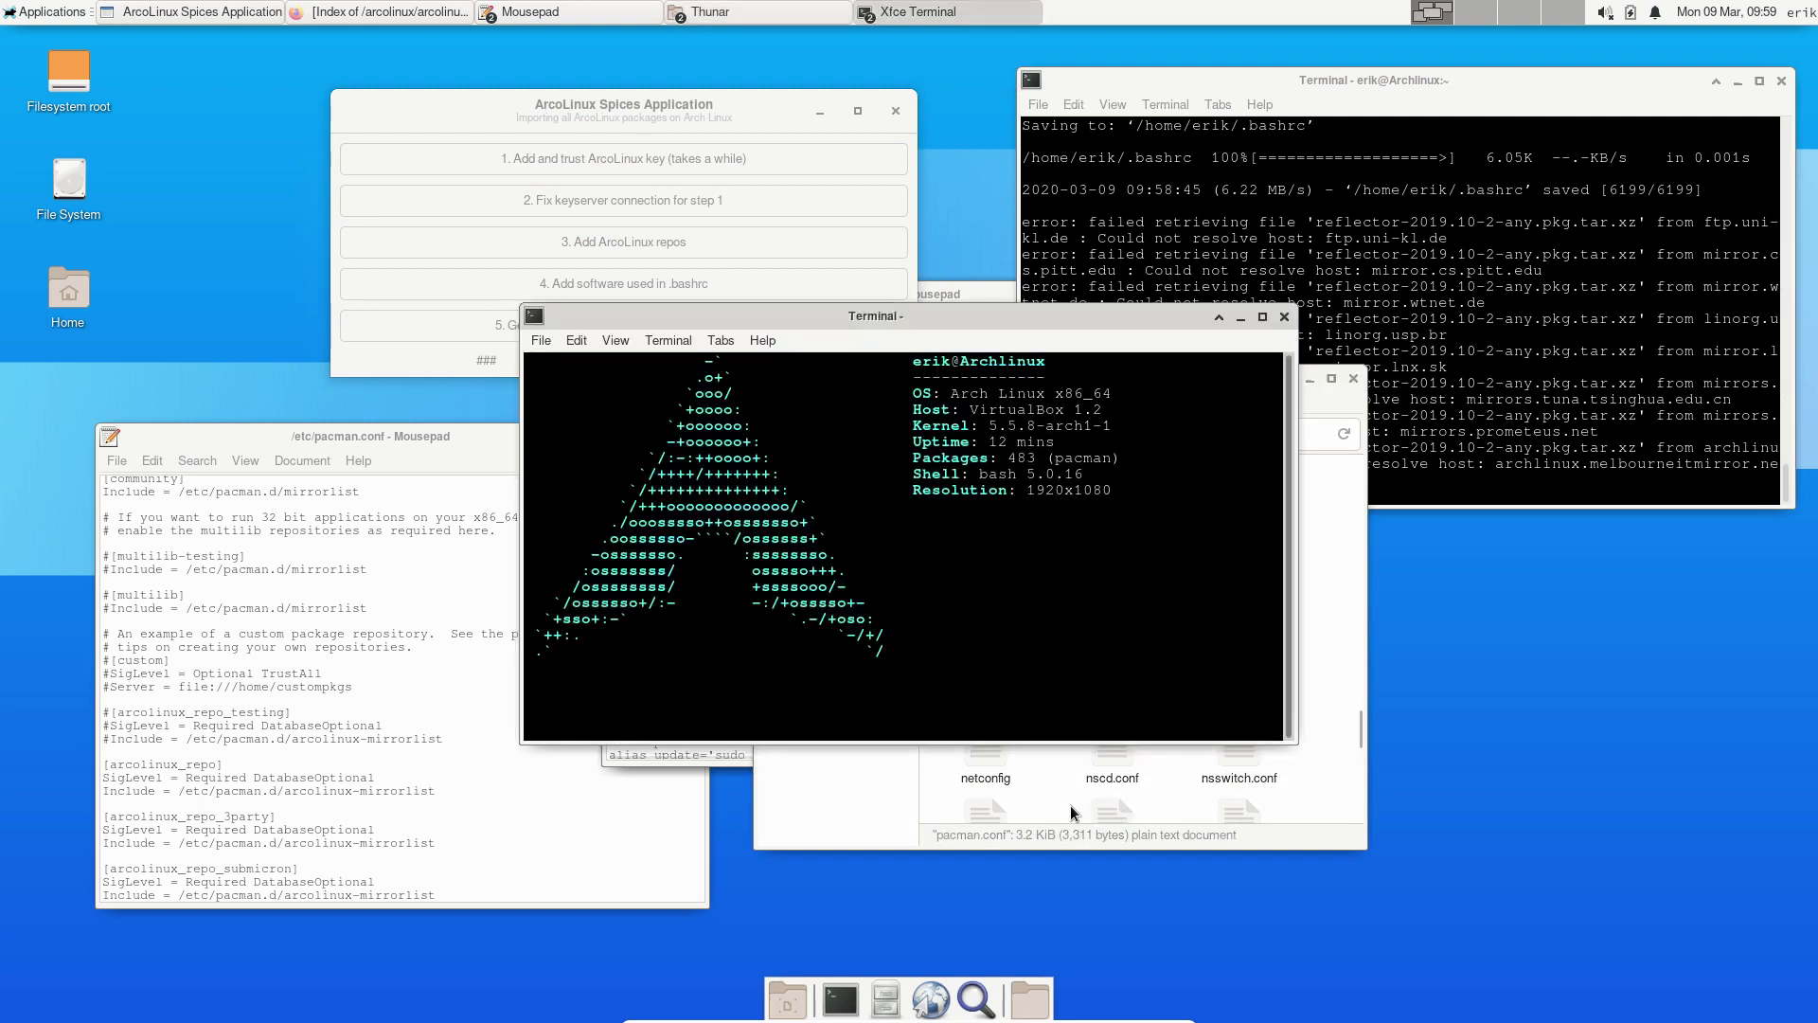
{"action": "type", "text": "ryip"}
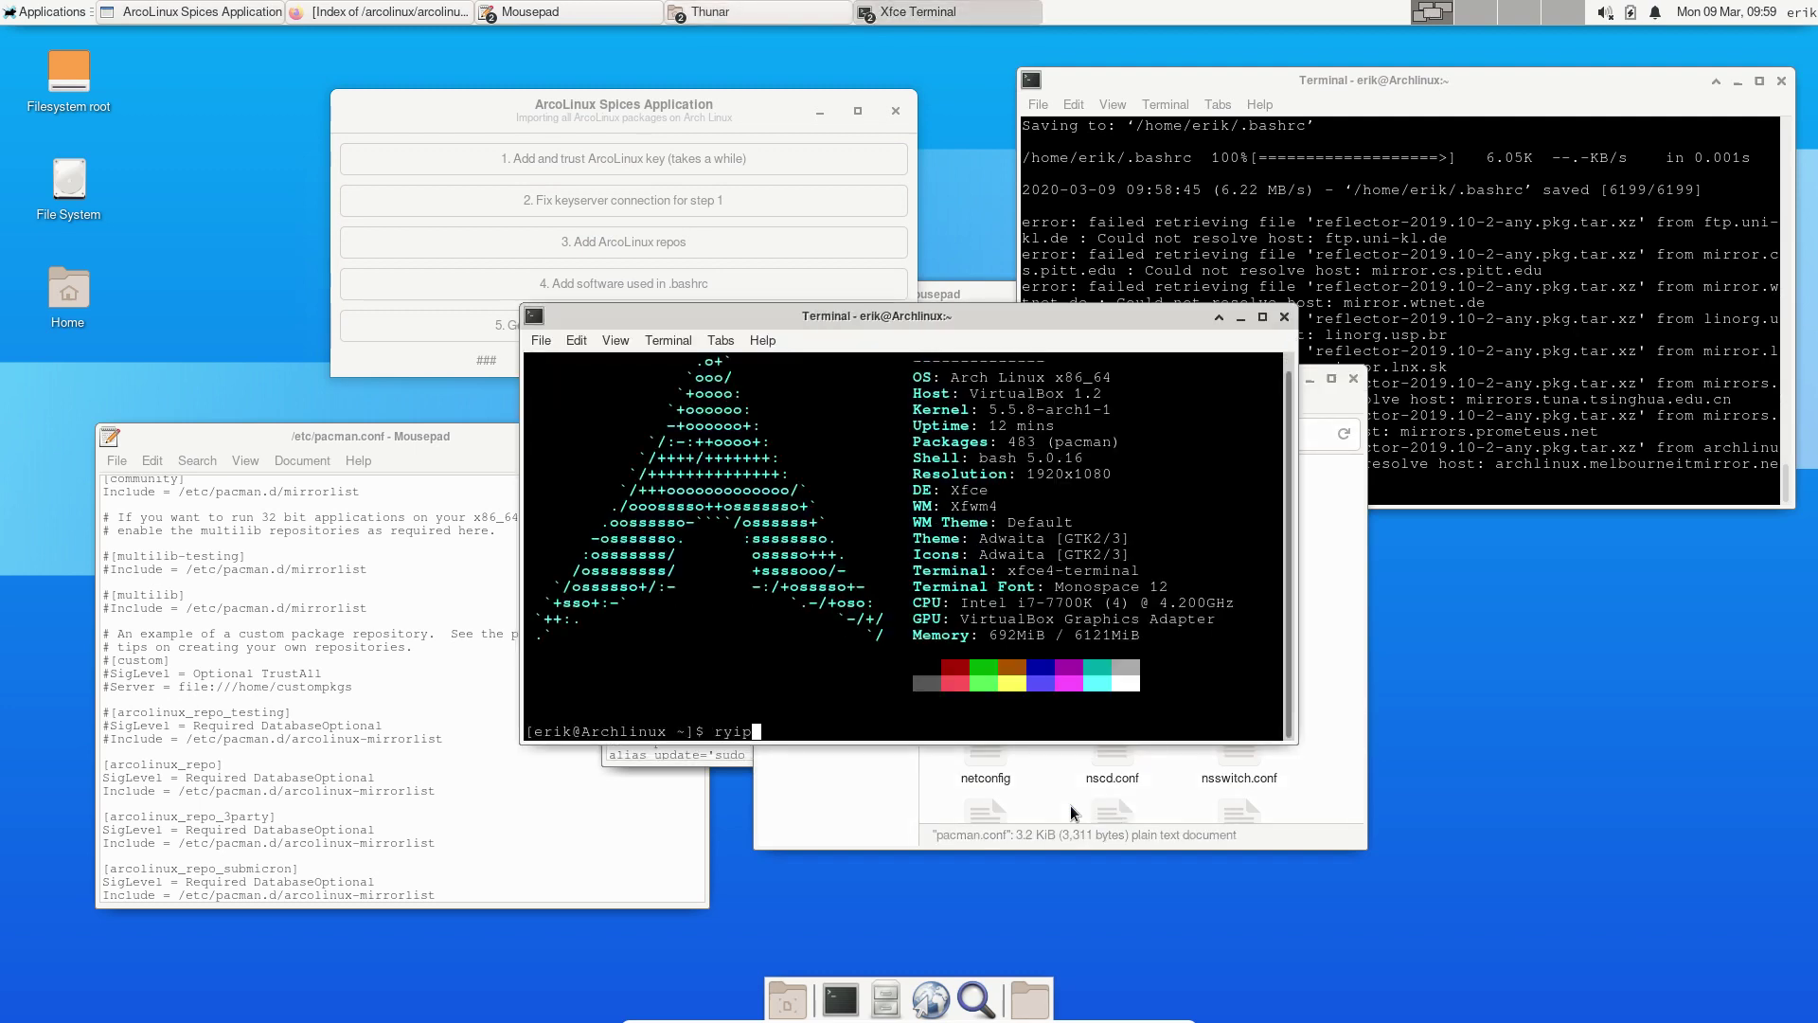
{"action": "key", "text": "BackSpace"}
{"action": "type", "text": "ip"}
{"action": "key", "text": "Return"}
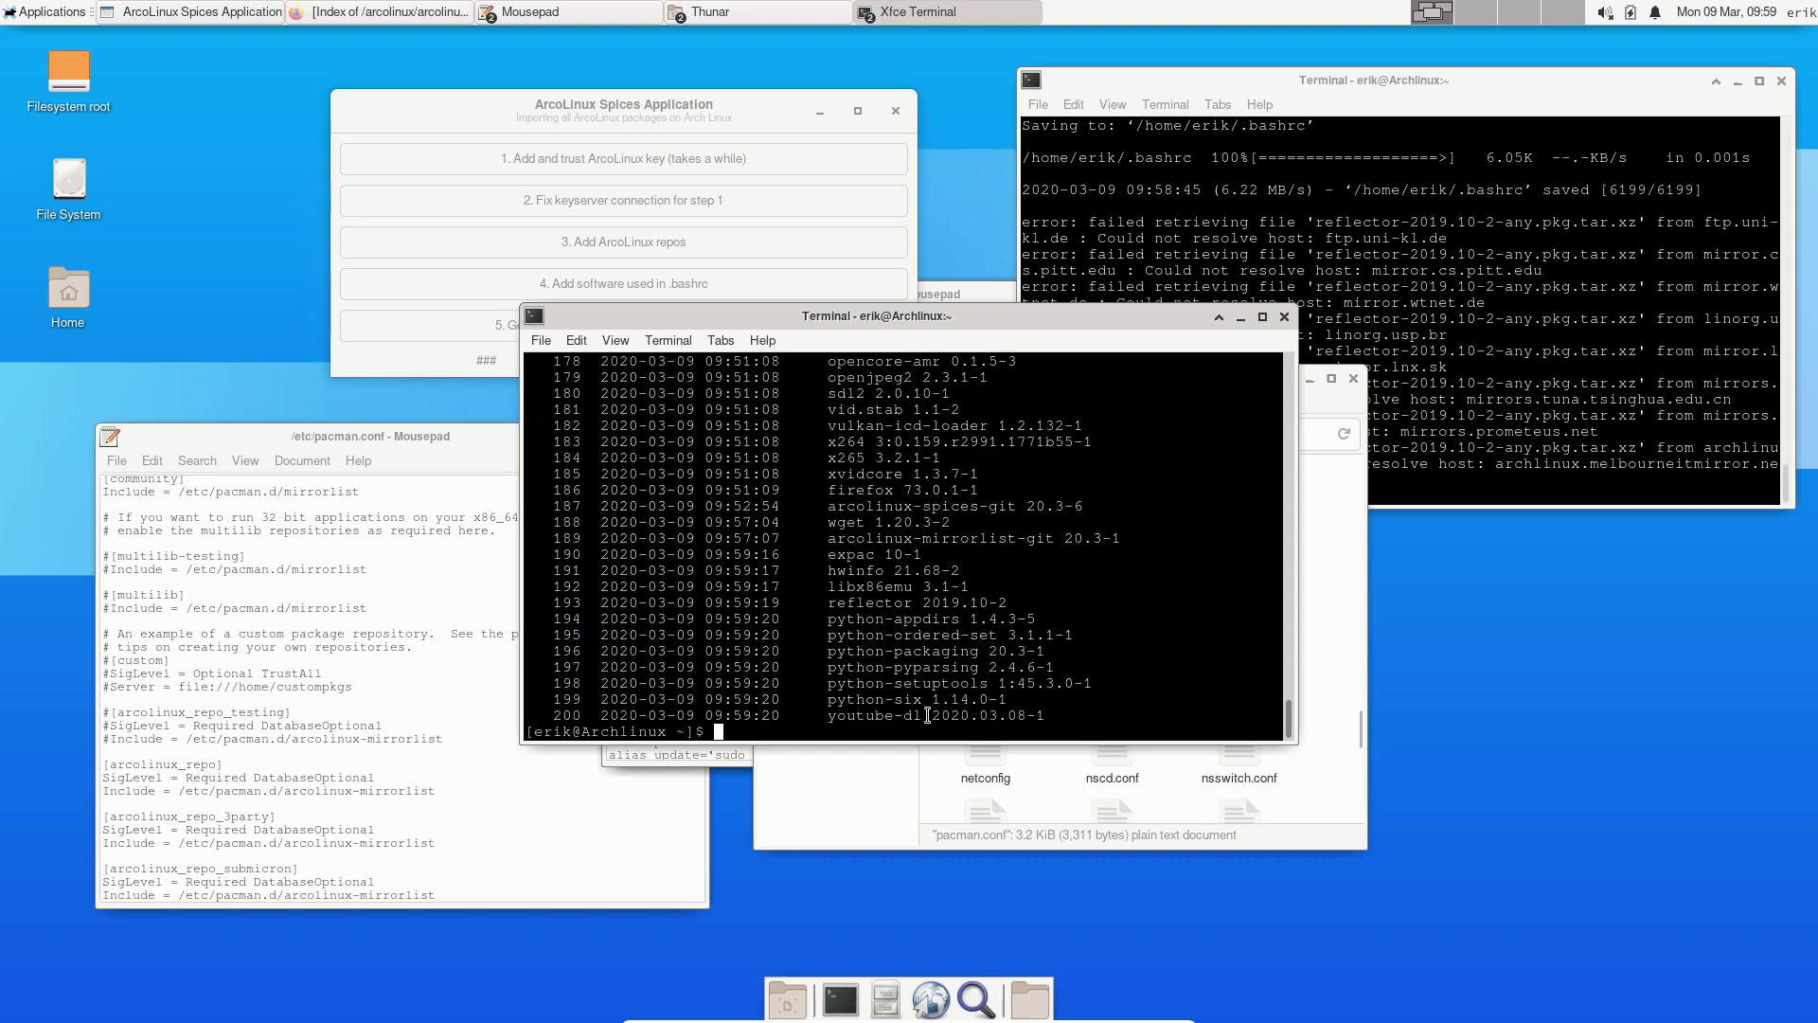
{"action": "left_click_drag", "start_coordinate": [928, 715], "coordinate": [822, 715]}
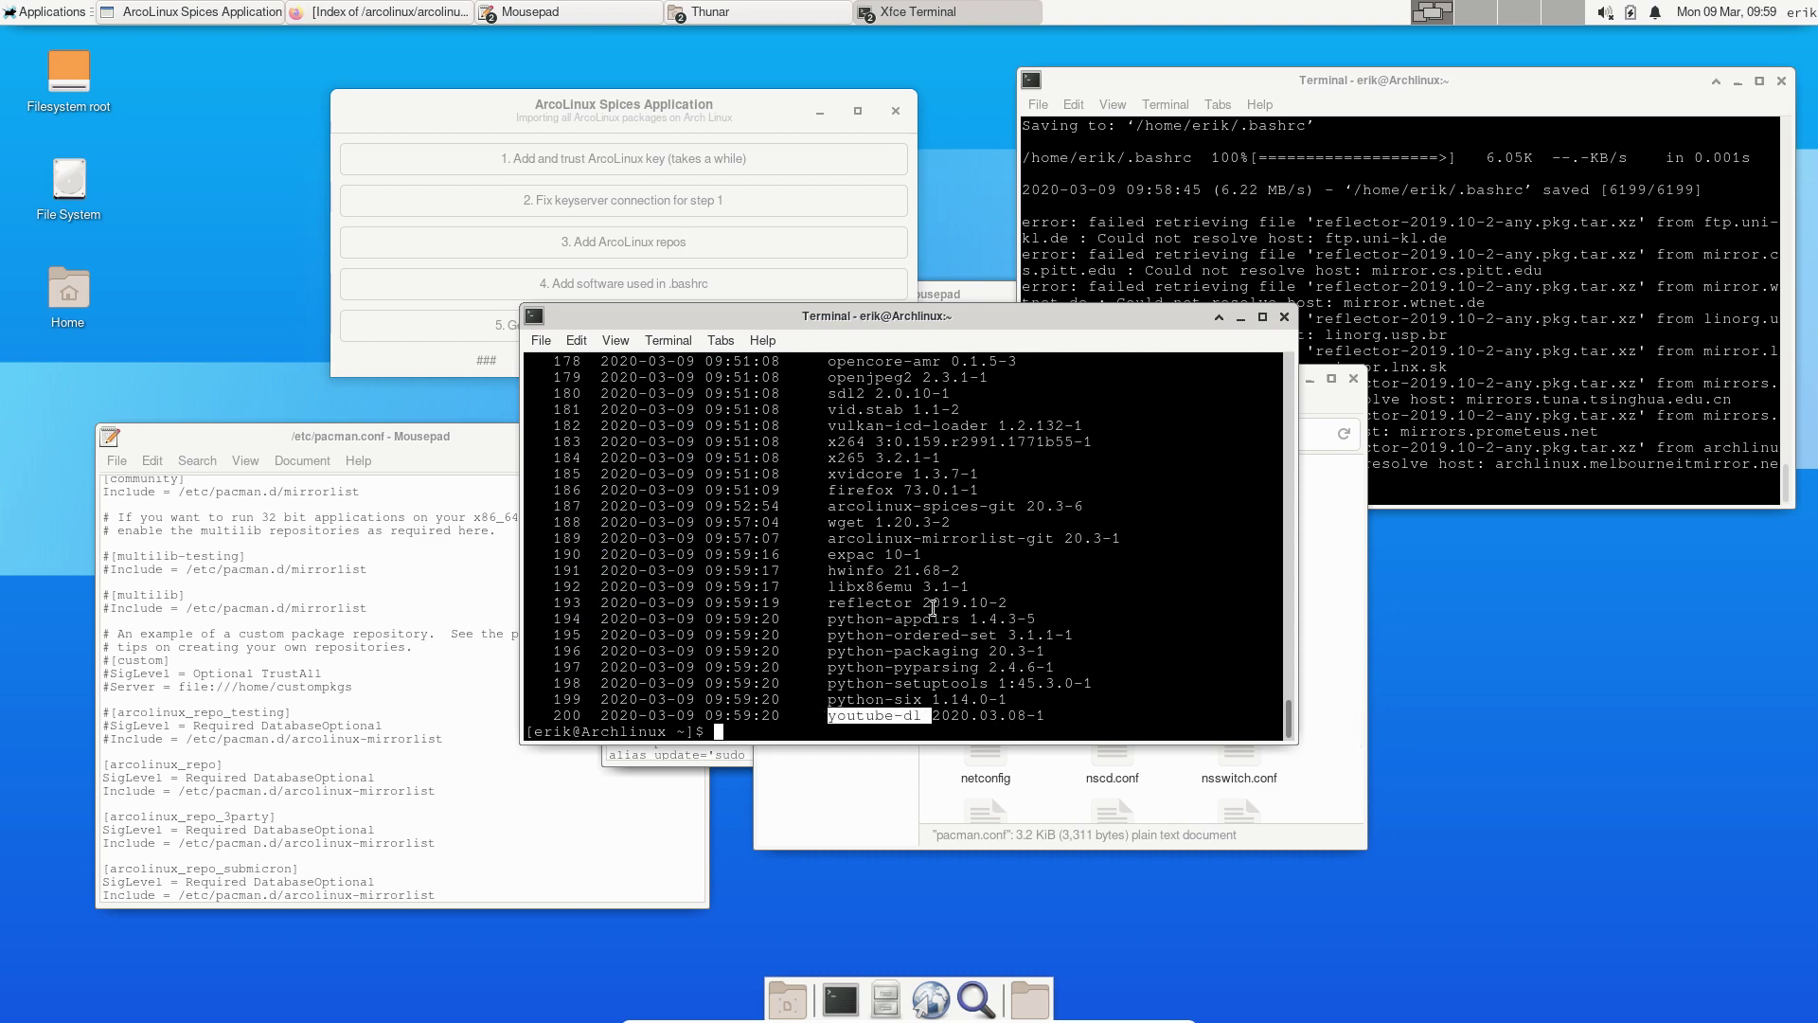
{"action": "left_click_drag", "start_coordinate": [931, 604], "coordinate": [820, 555]}
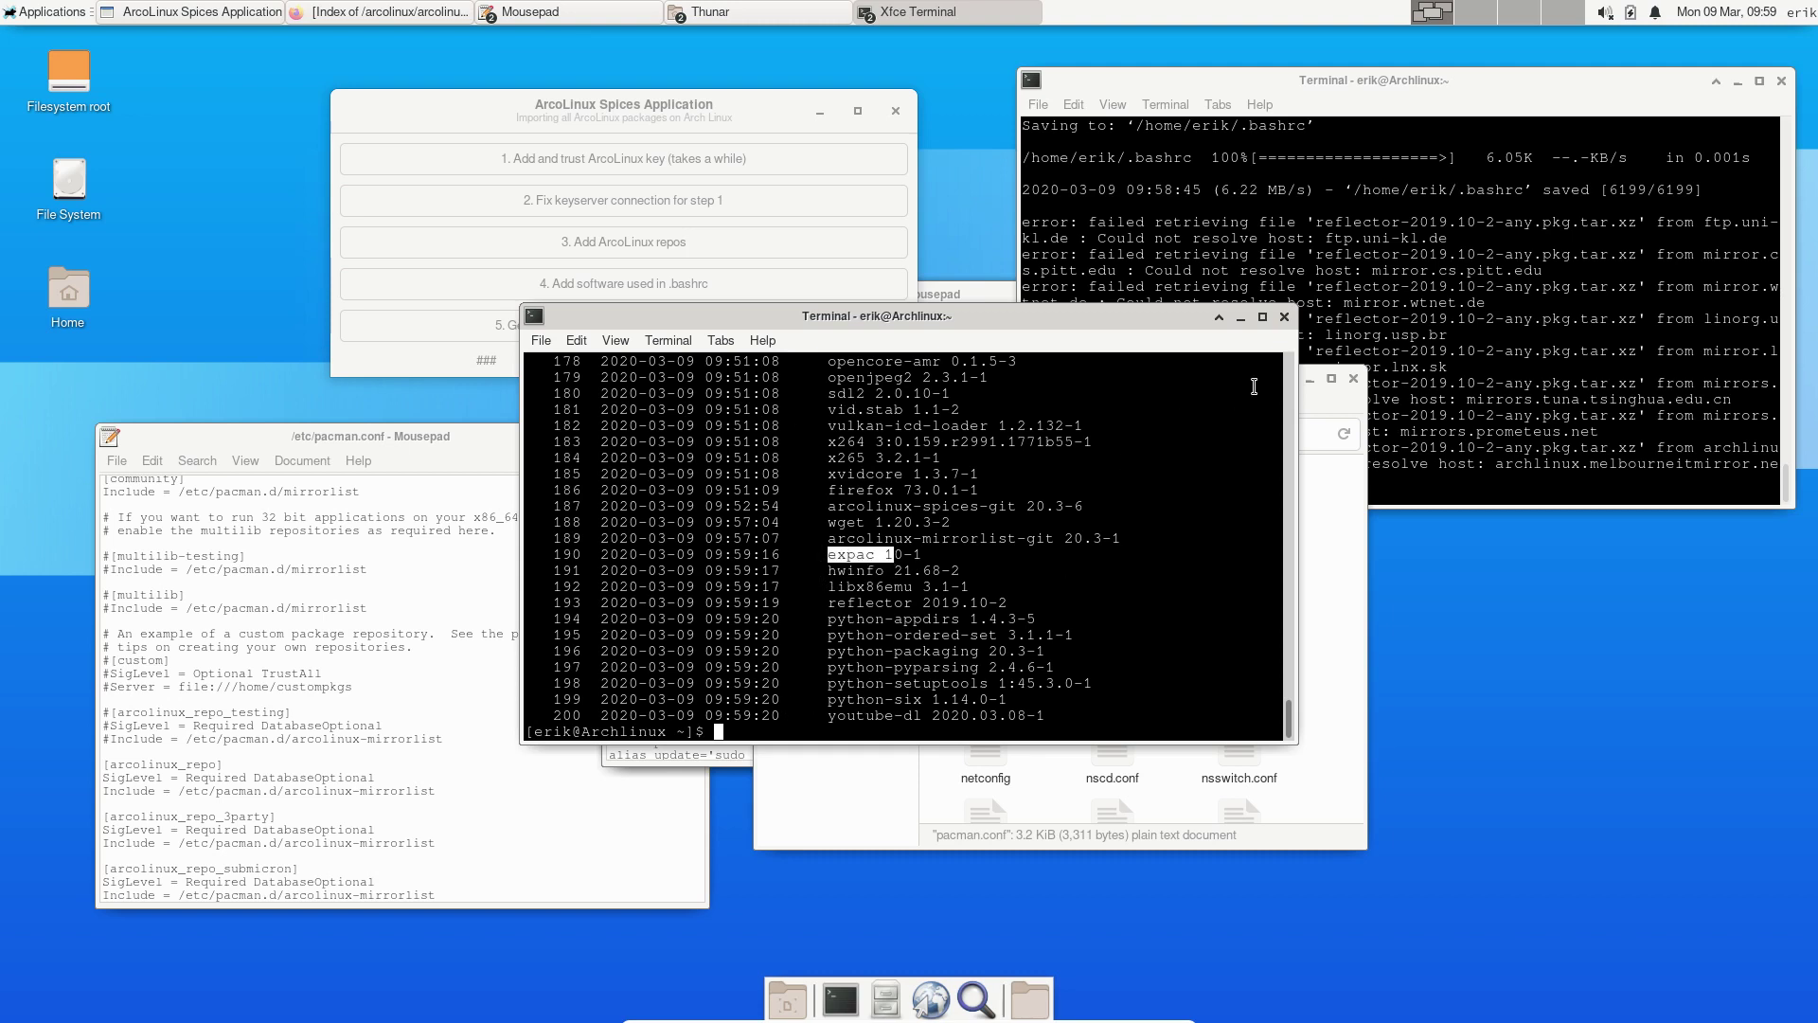
{"action": "left_click", "coordinate": [1285, 318]}
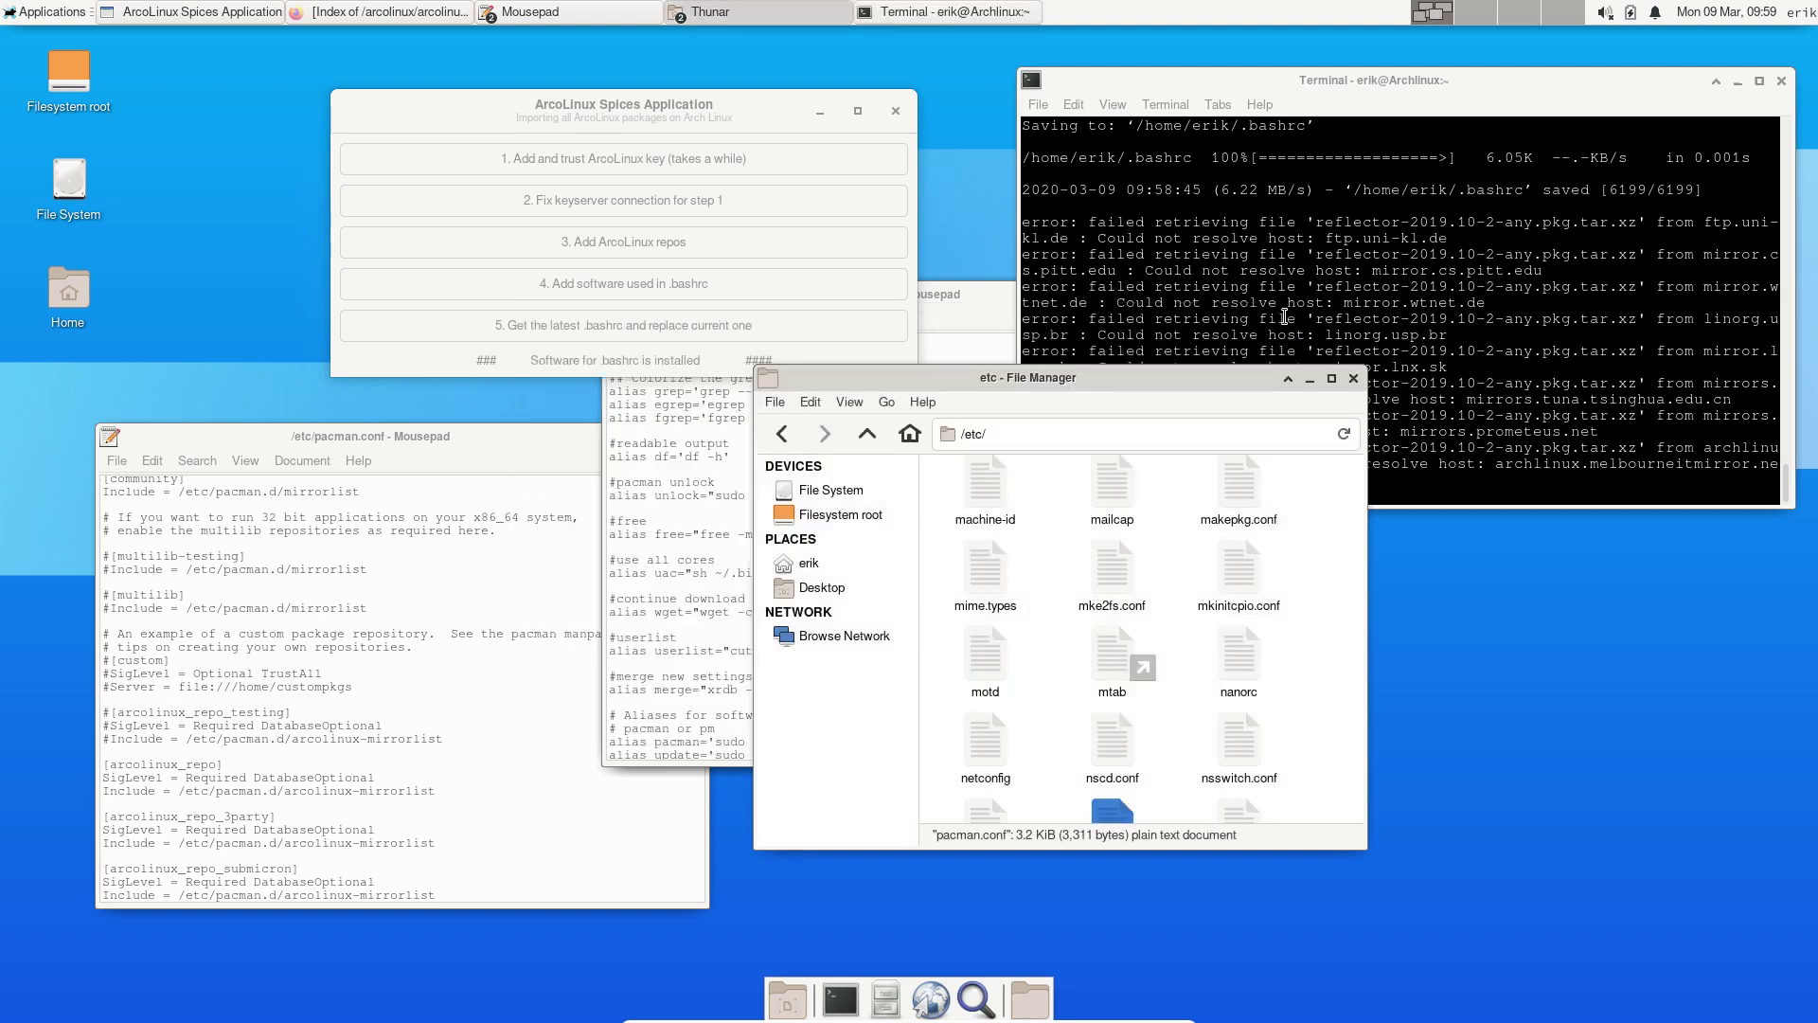
Close the /etc file manager, Spices, the terminal, the home folder window and both Mousepad editors
{"action": "left_click", "coordinate": [684, 361]}
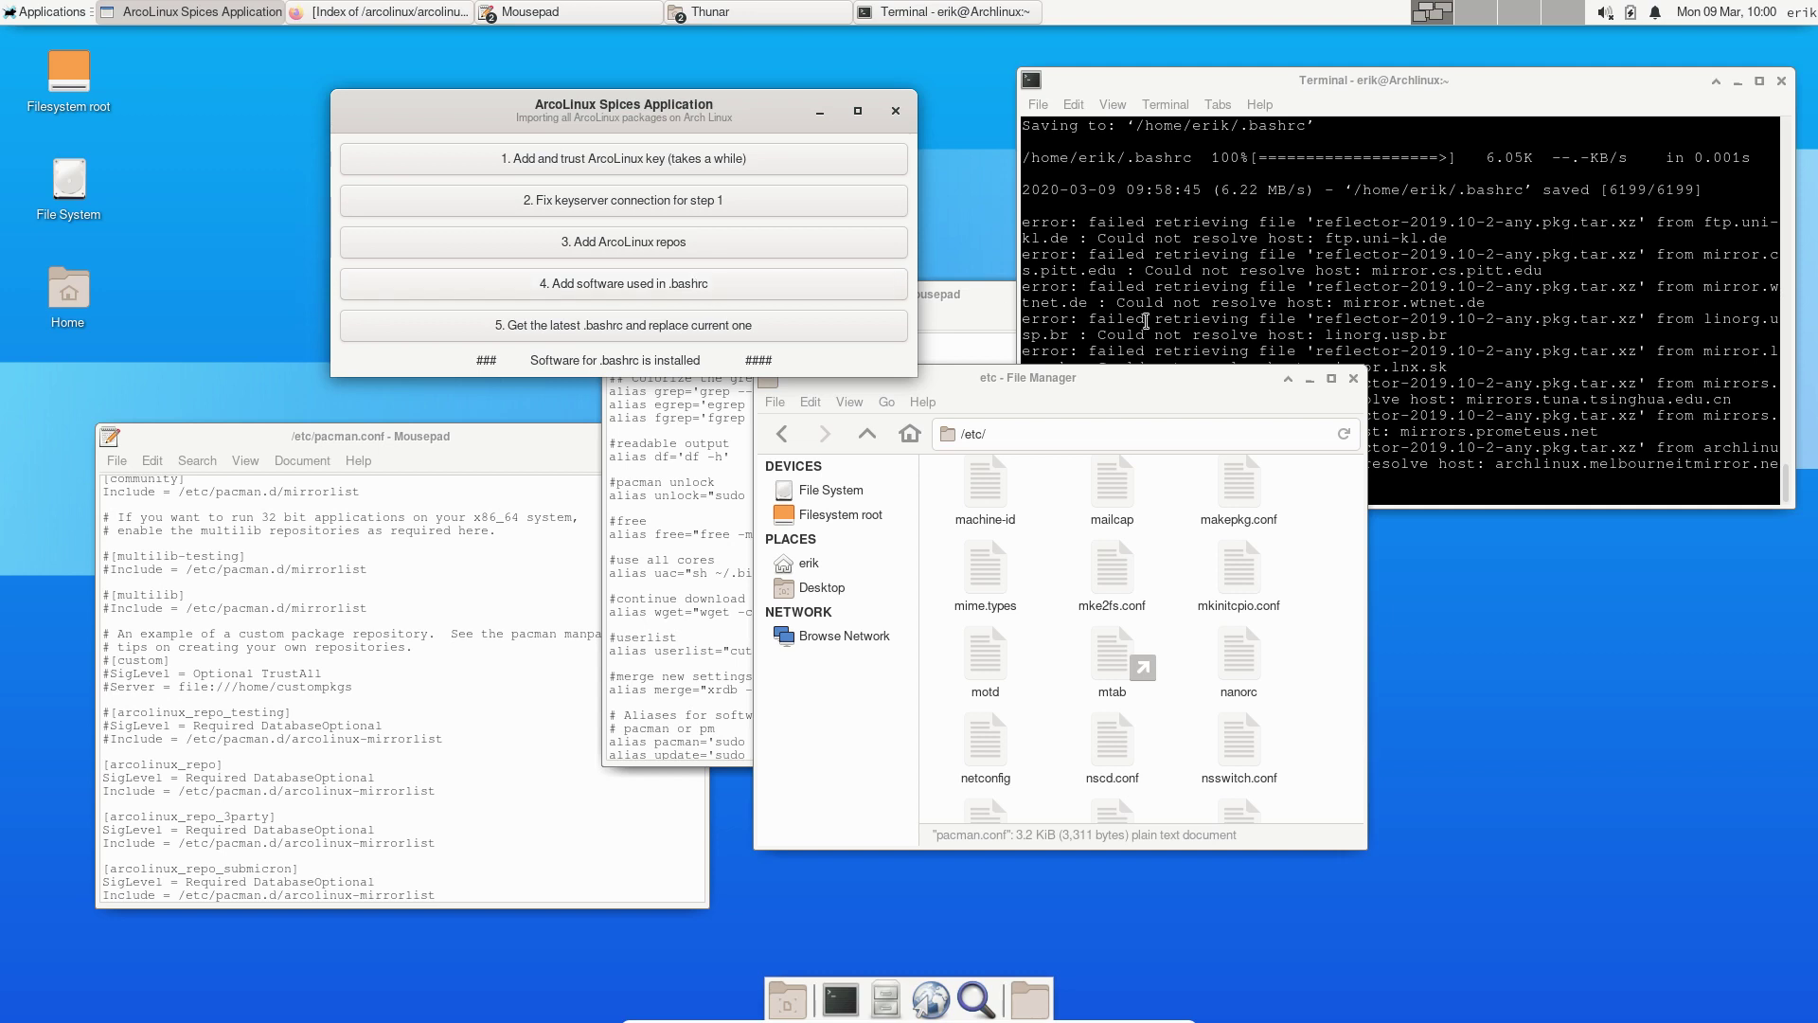
{"action": "left_click", "coordinate": [1353, 379]}
{"action": "left_click", "coordinate": [1354, 380]}
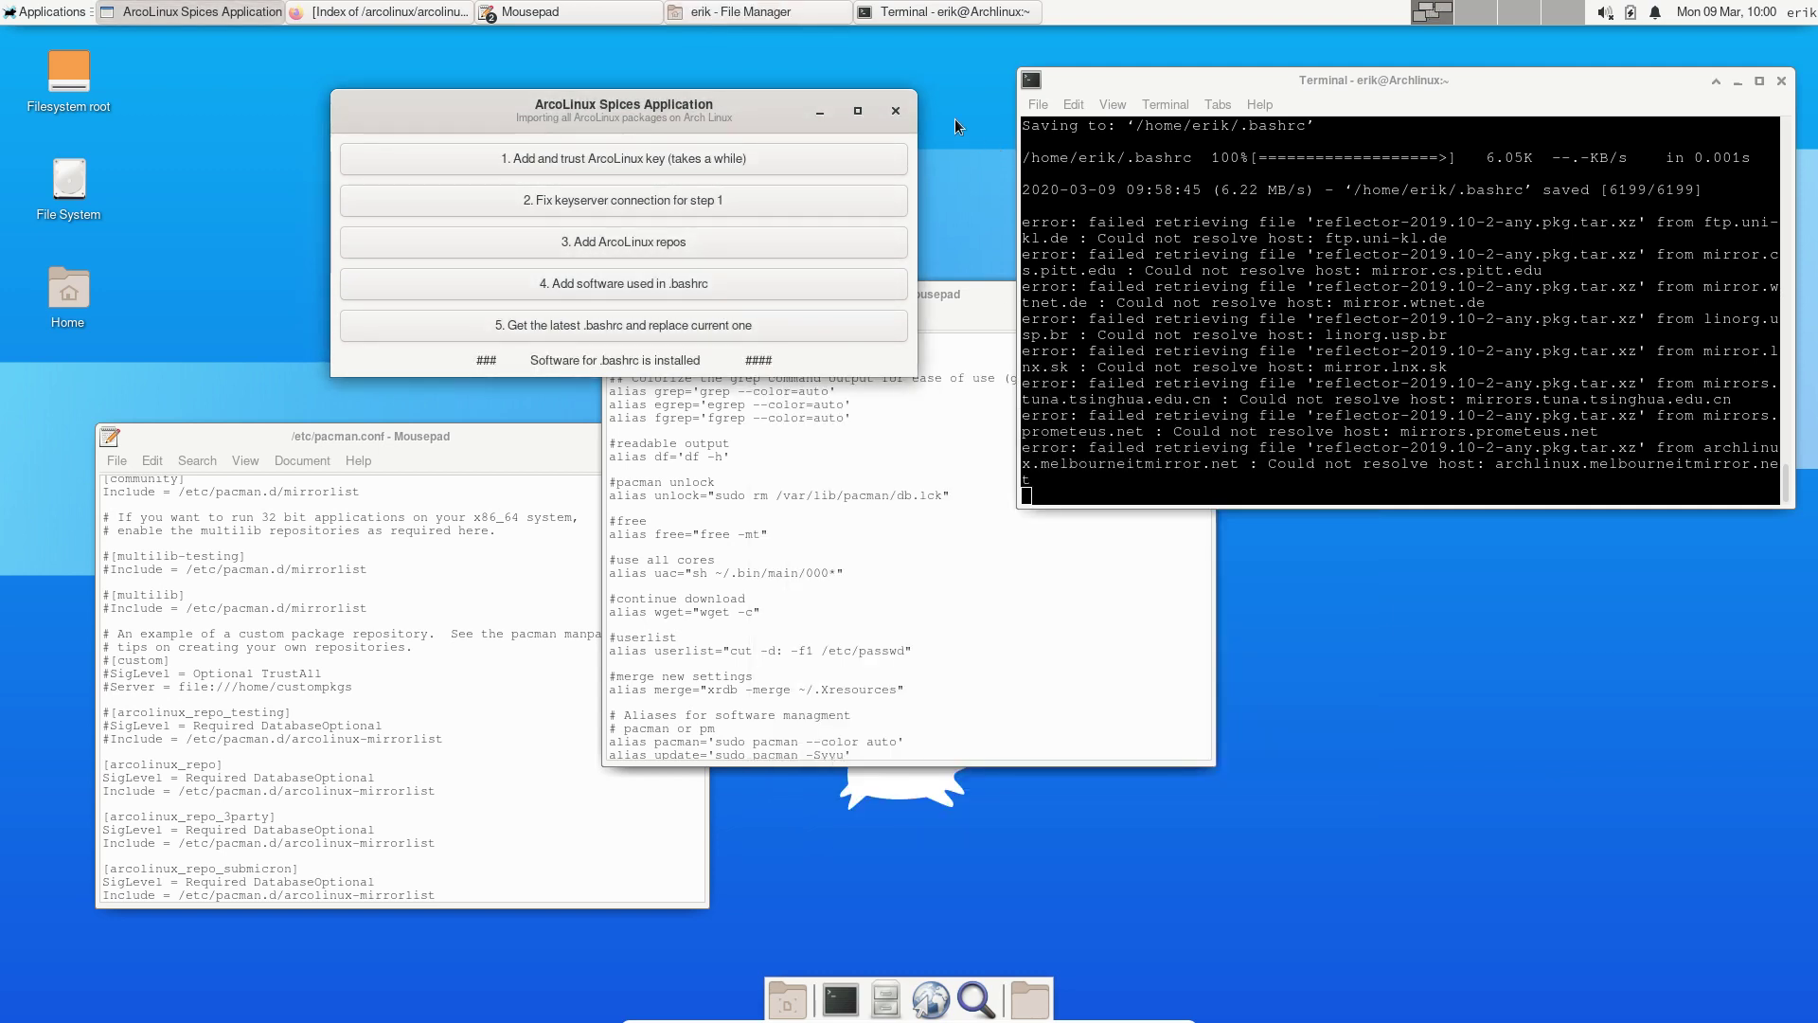
{"action": "left_click", "coordinate": [895, 113]}
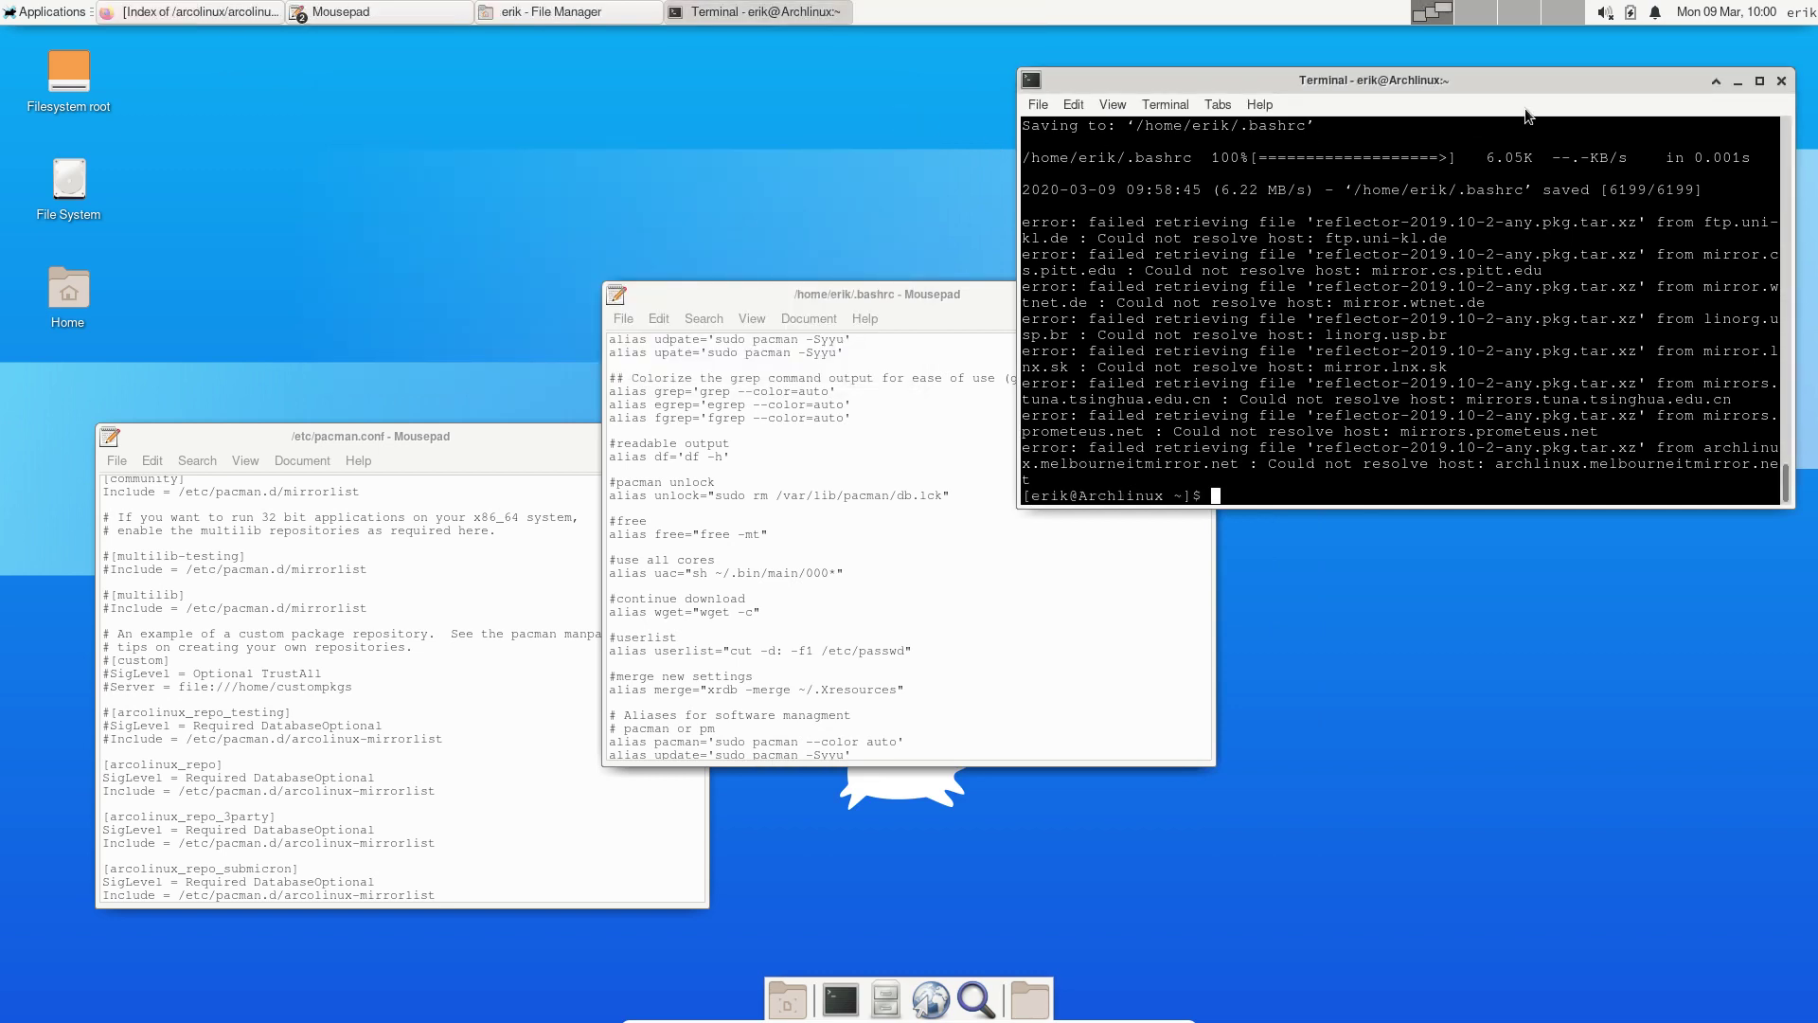
{"action": "left_click", "coordinate": [1781, 82]}
{"action": "left_click", "coordinate": [1202, 295]}
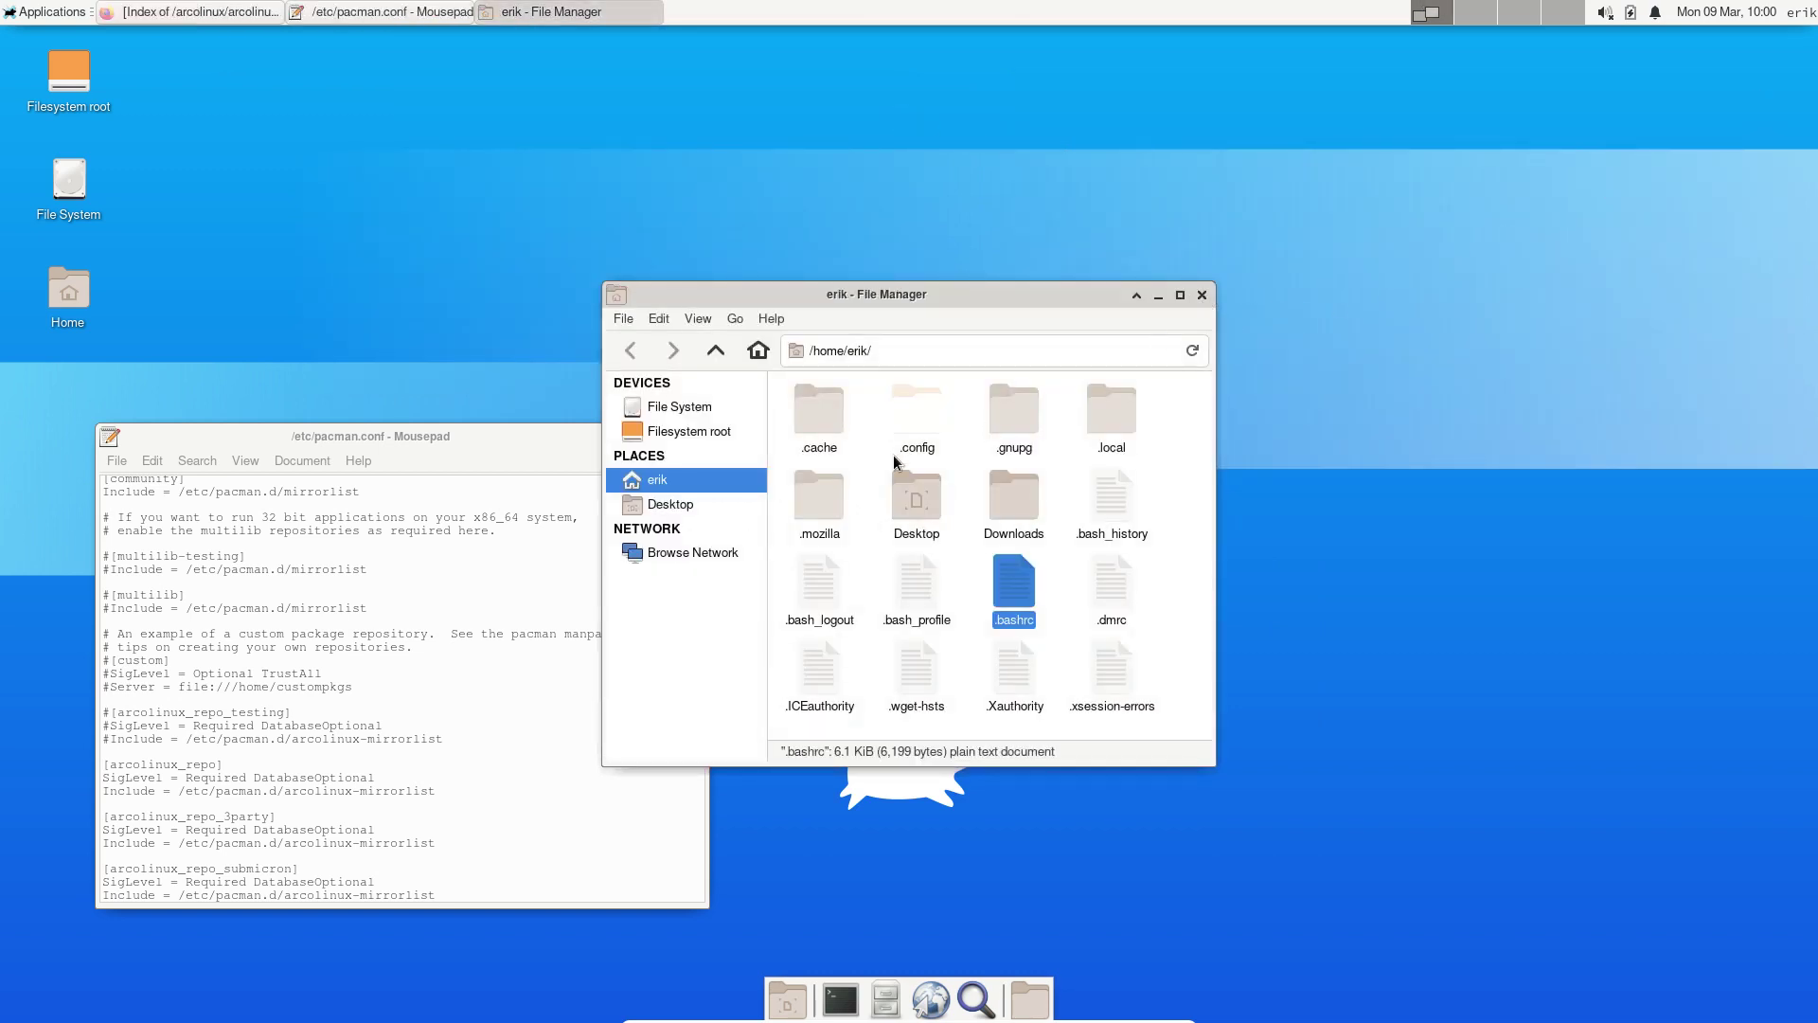
{"action": "left_click", "coordinate": [1201, 296]}
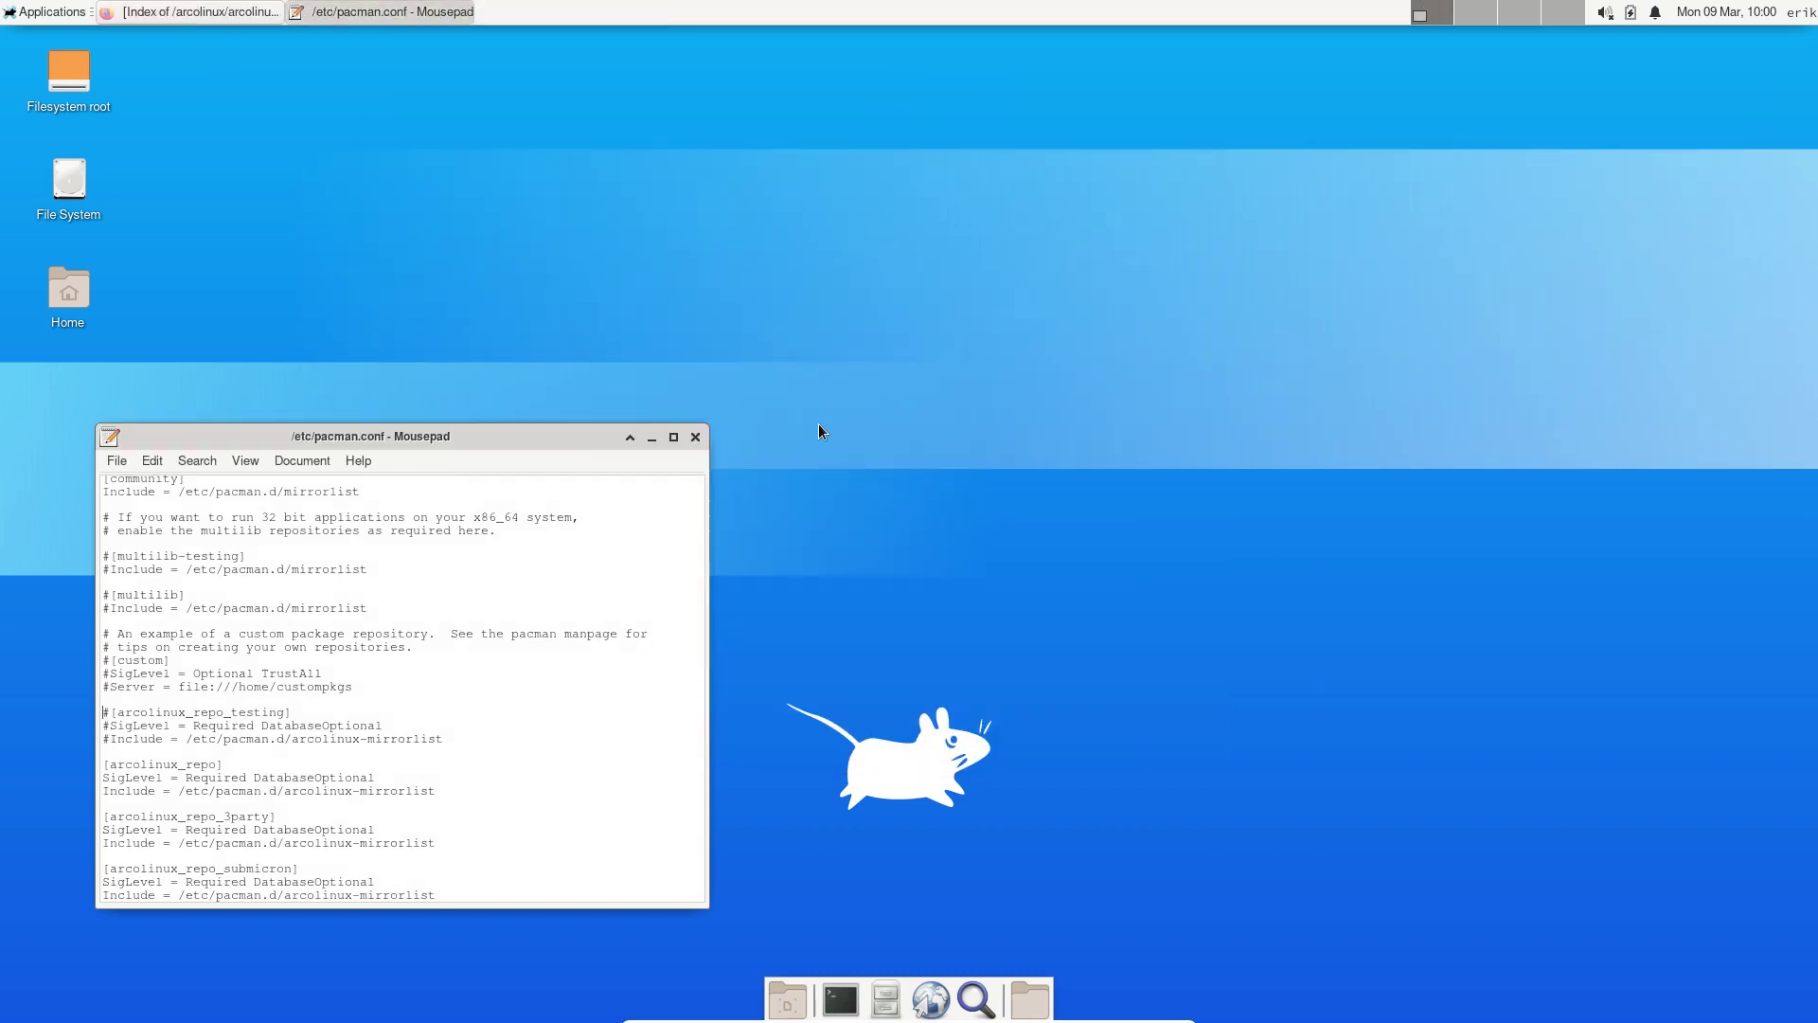
{"action": "left_click", "coordinate": [691, 437]}
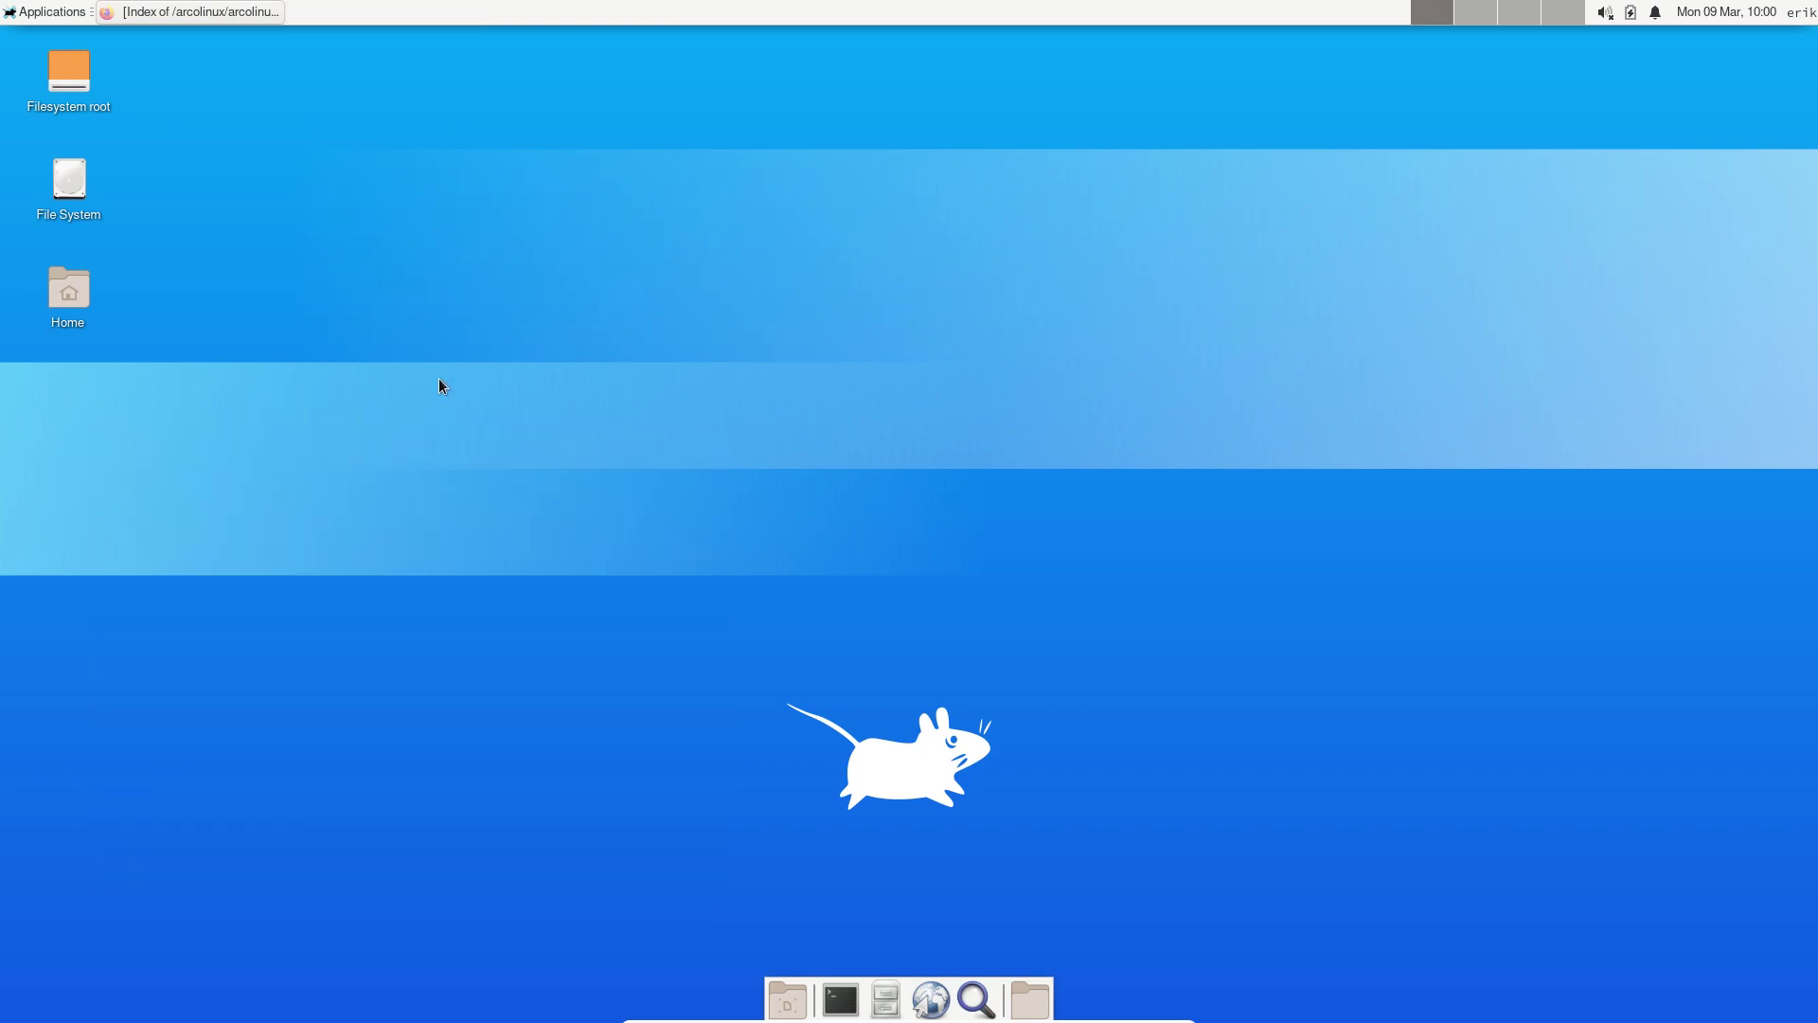
{"action": "left_click", "coordinate": [19, 8]}
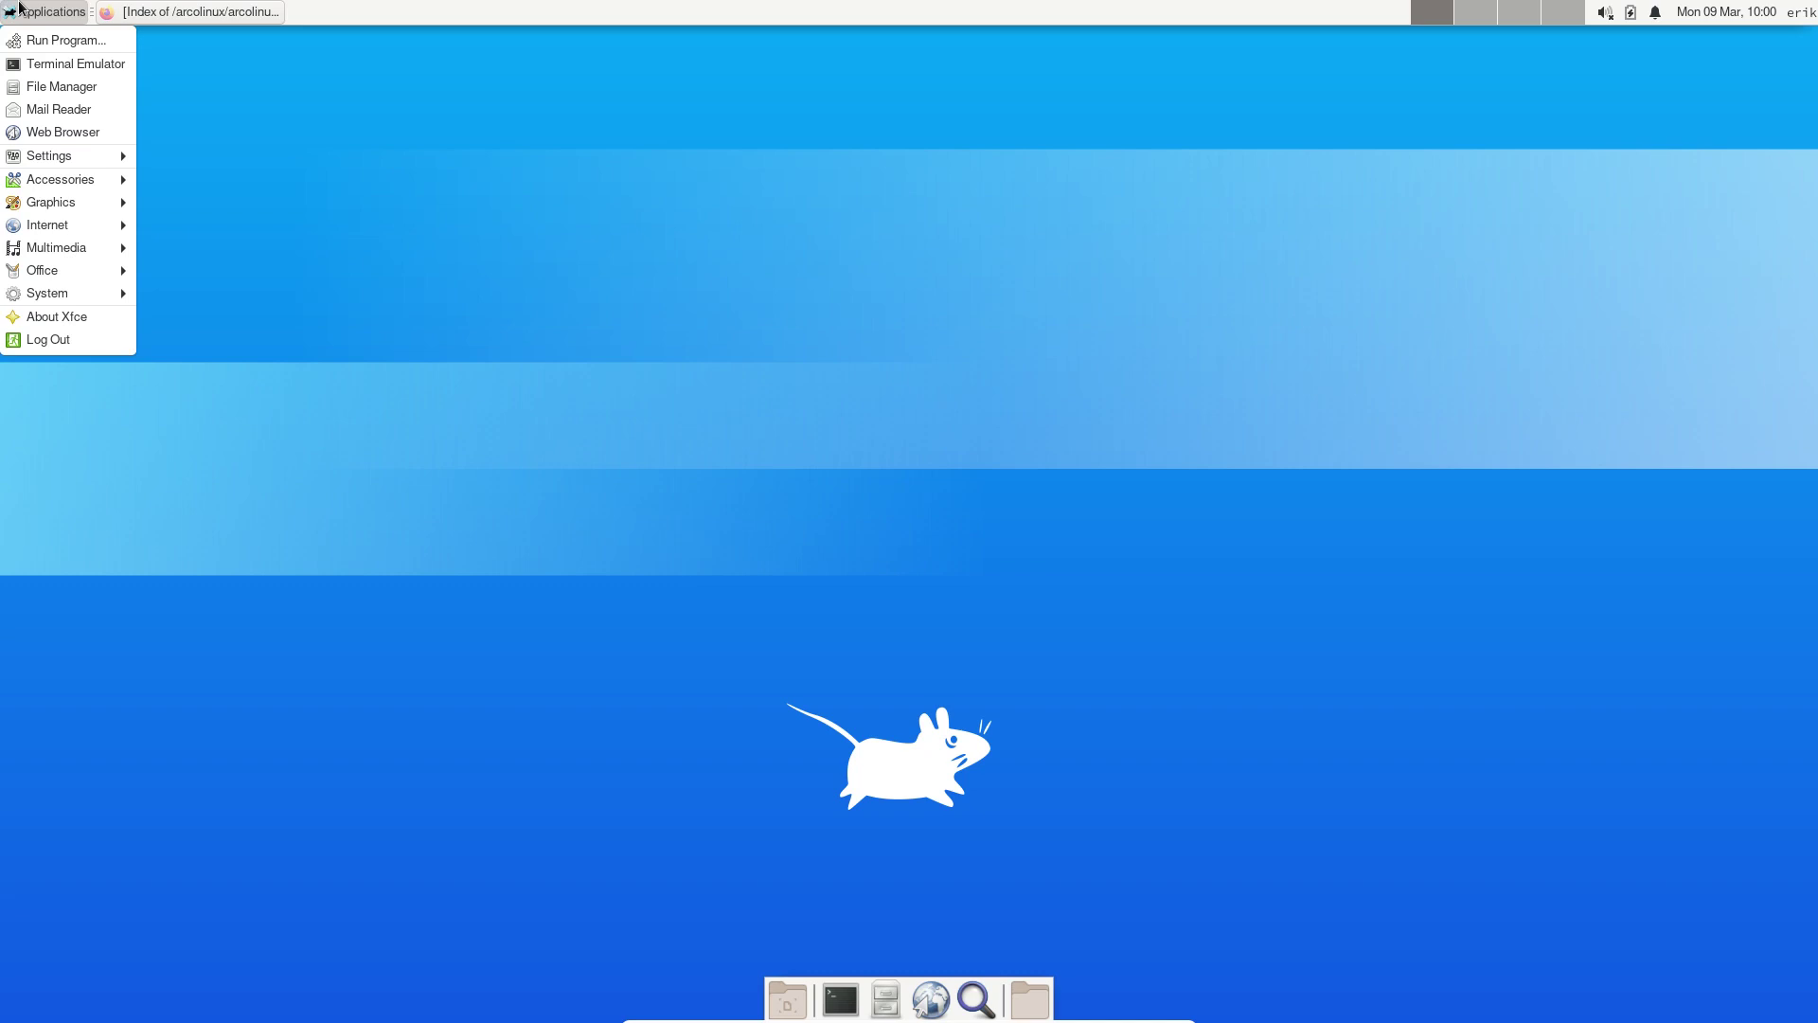
Type 'sudo pacman -S arcolinux-x' in a new terminal and view ArcoLinux.info's Download page in Firefox
{"action": "left_click", "coordinate": [520, 341]}
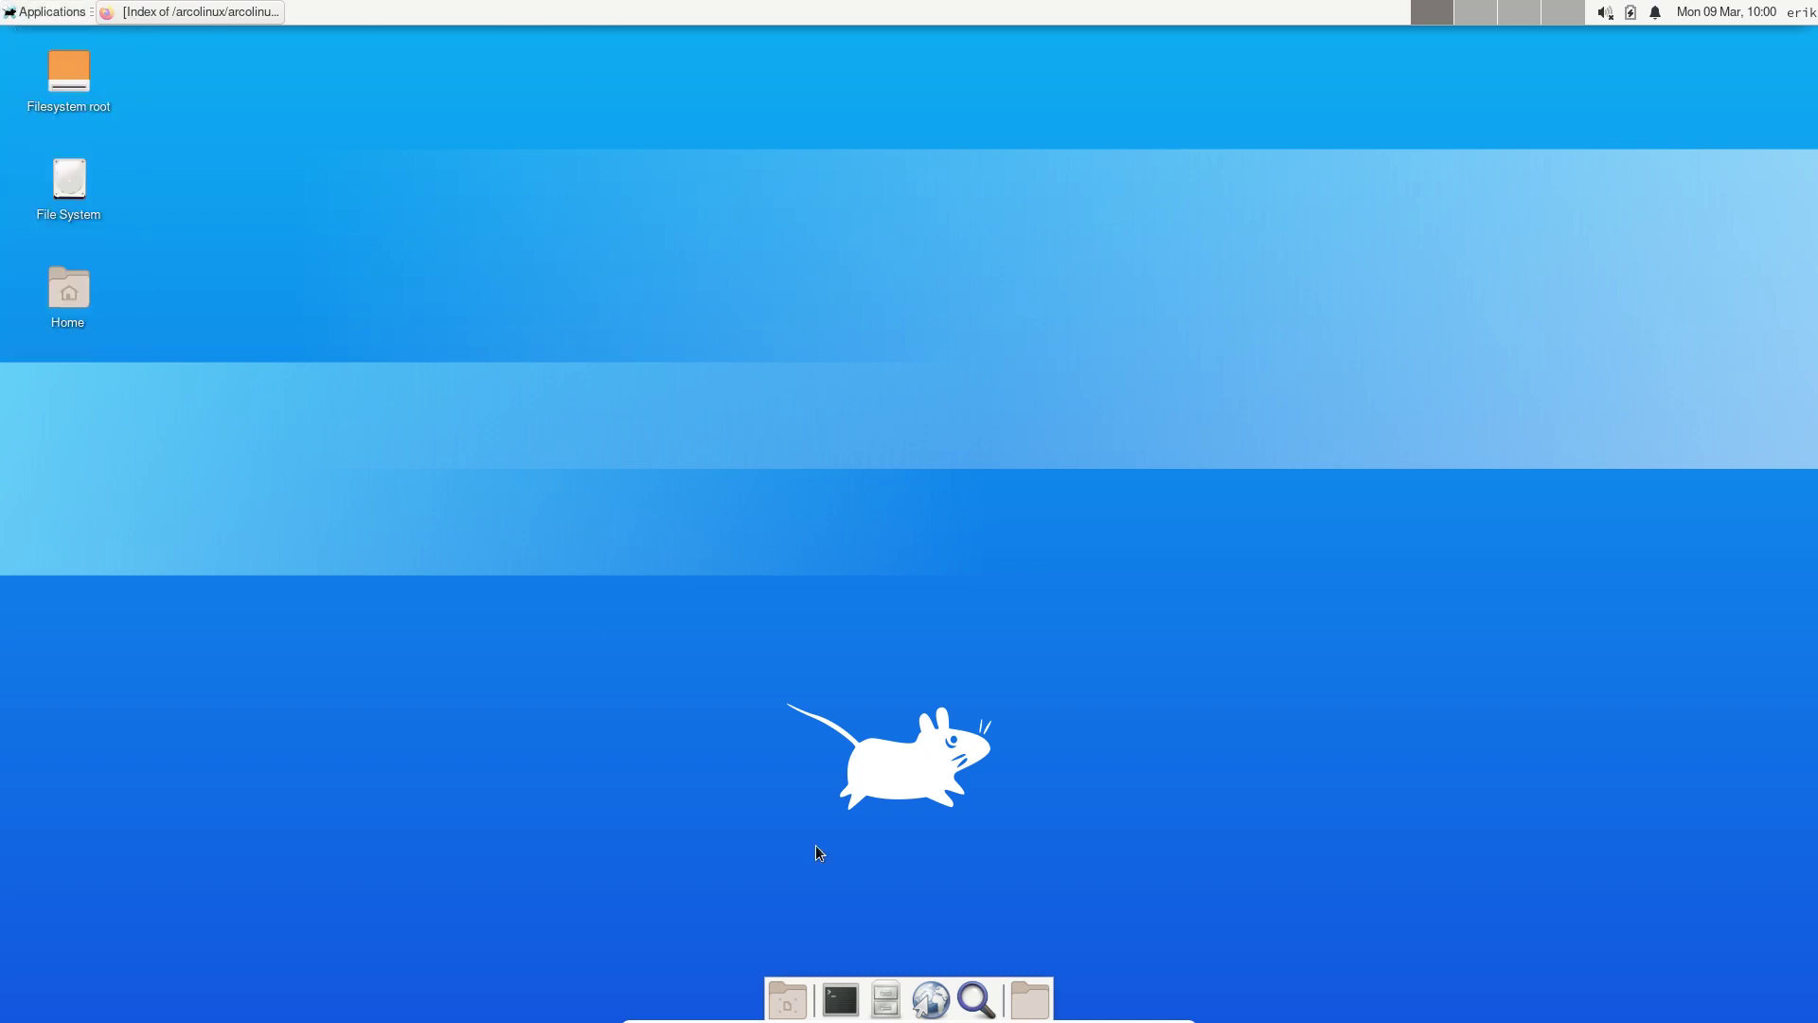
{"action": "left_click", "coordinate": [840, 999]}
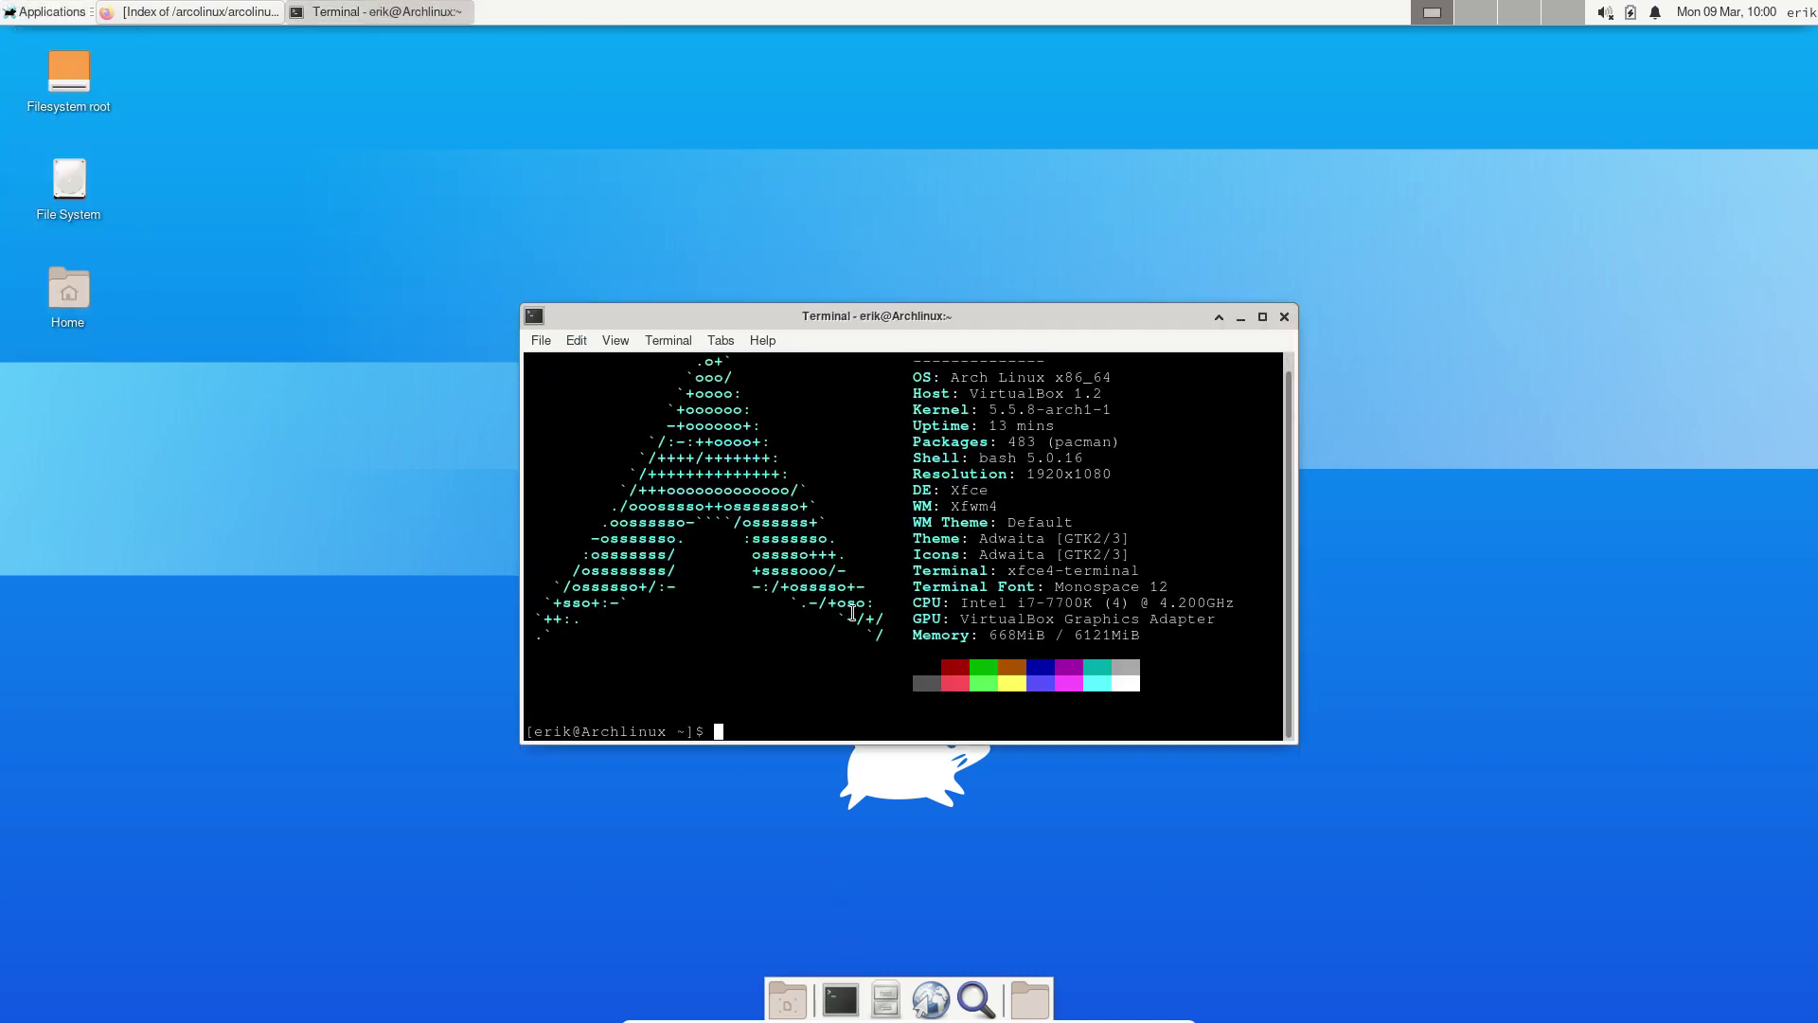
{"action": "type", "text": "sudo pacman -S arcolinux-x"}
{"action": "left_click", "coordinate": [165, 14]}
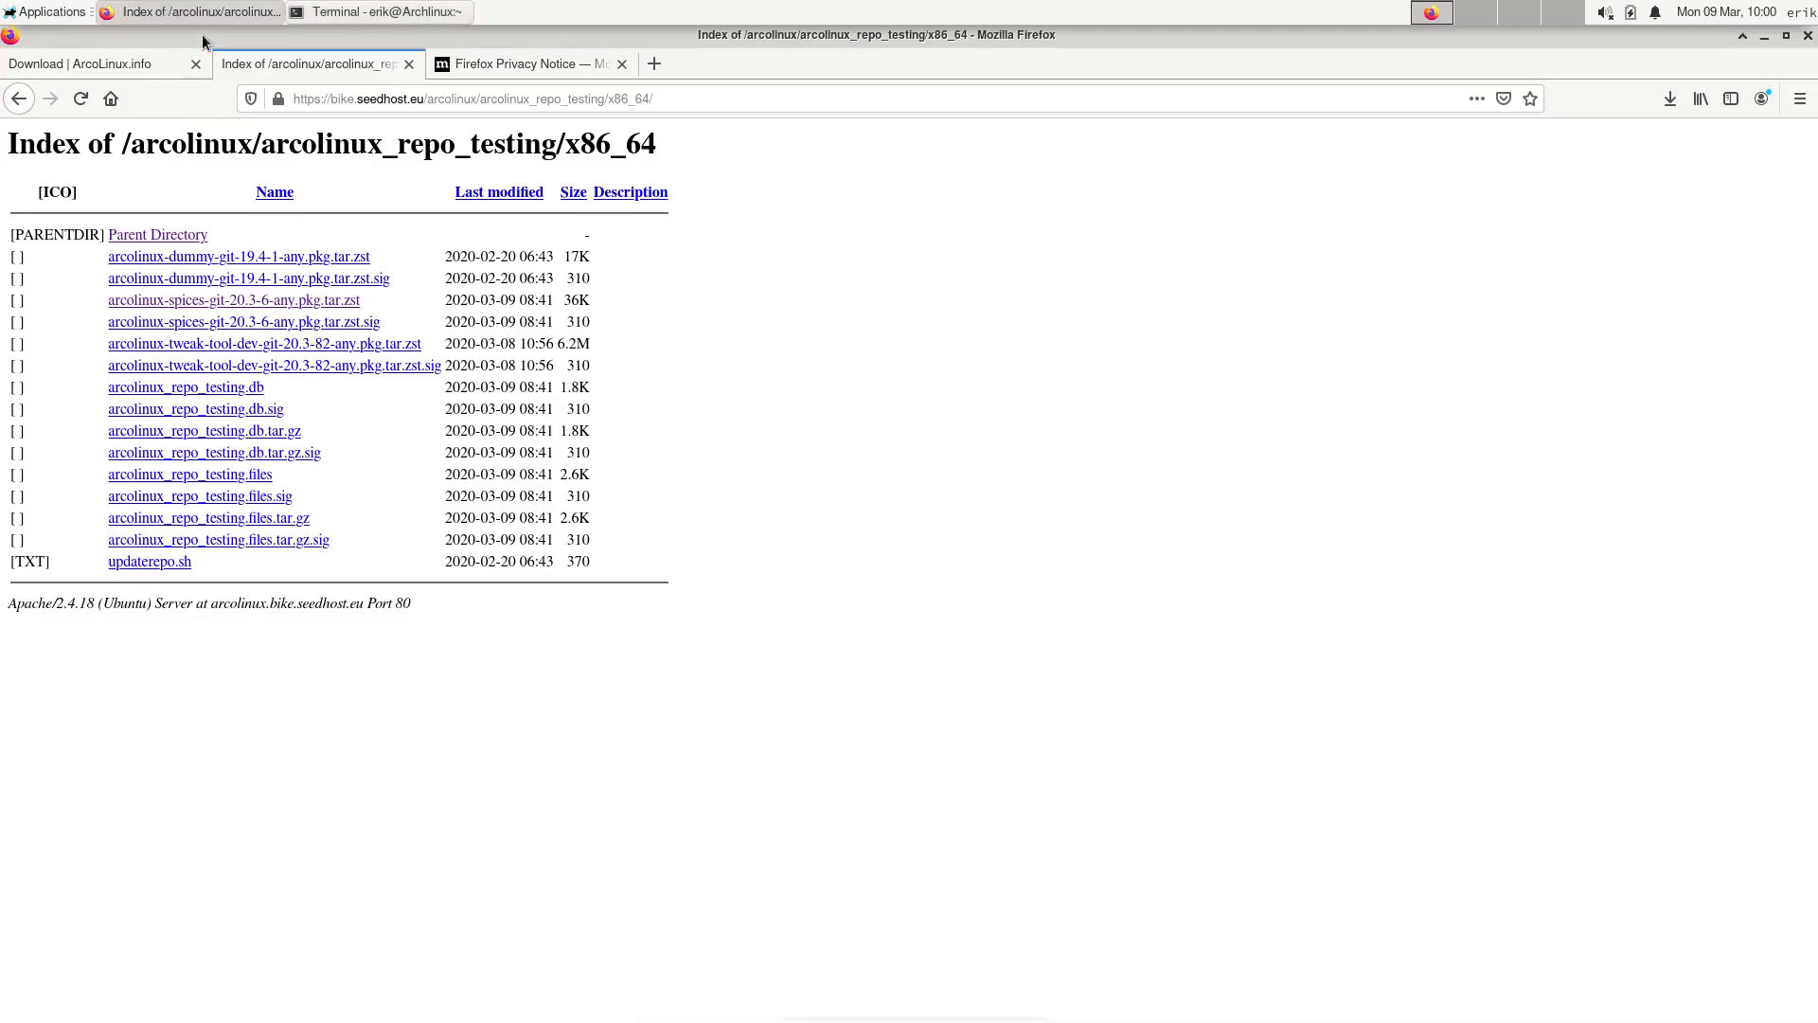
{"action": "left_click", "coordinate": [134, 55]}
{"action": "mouse_move", "coordinate": [464, 203]}
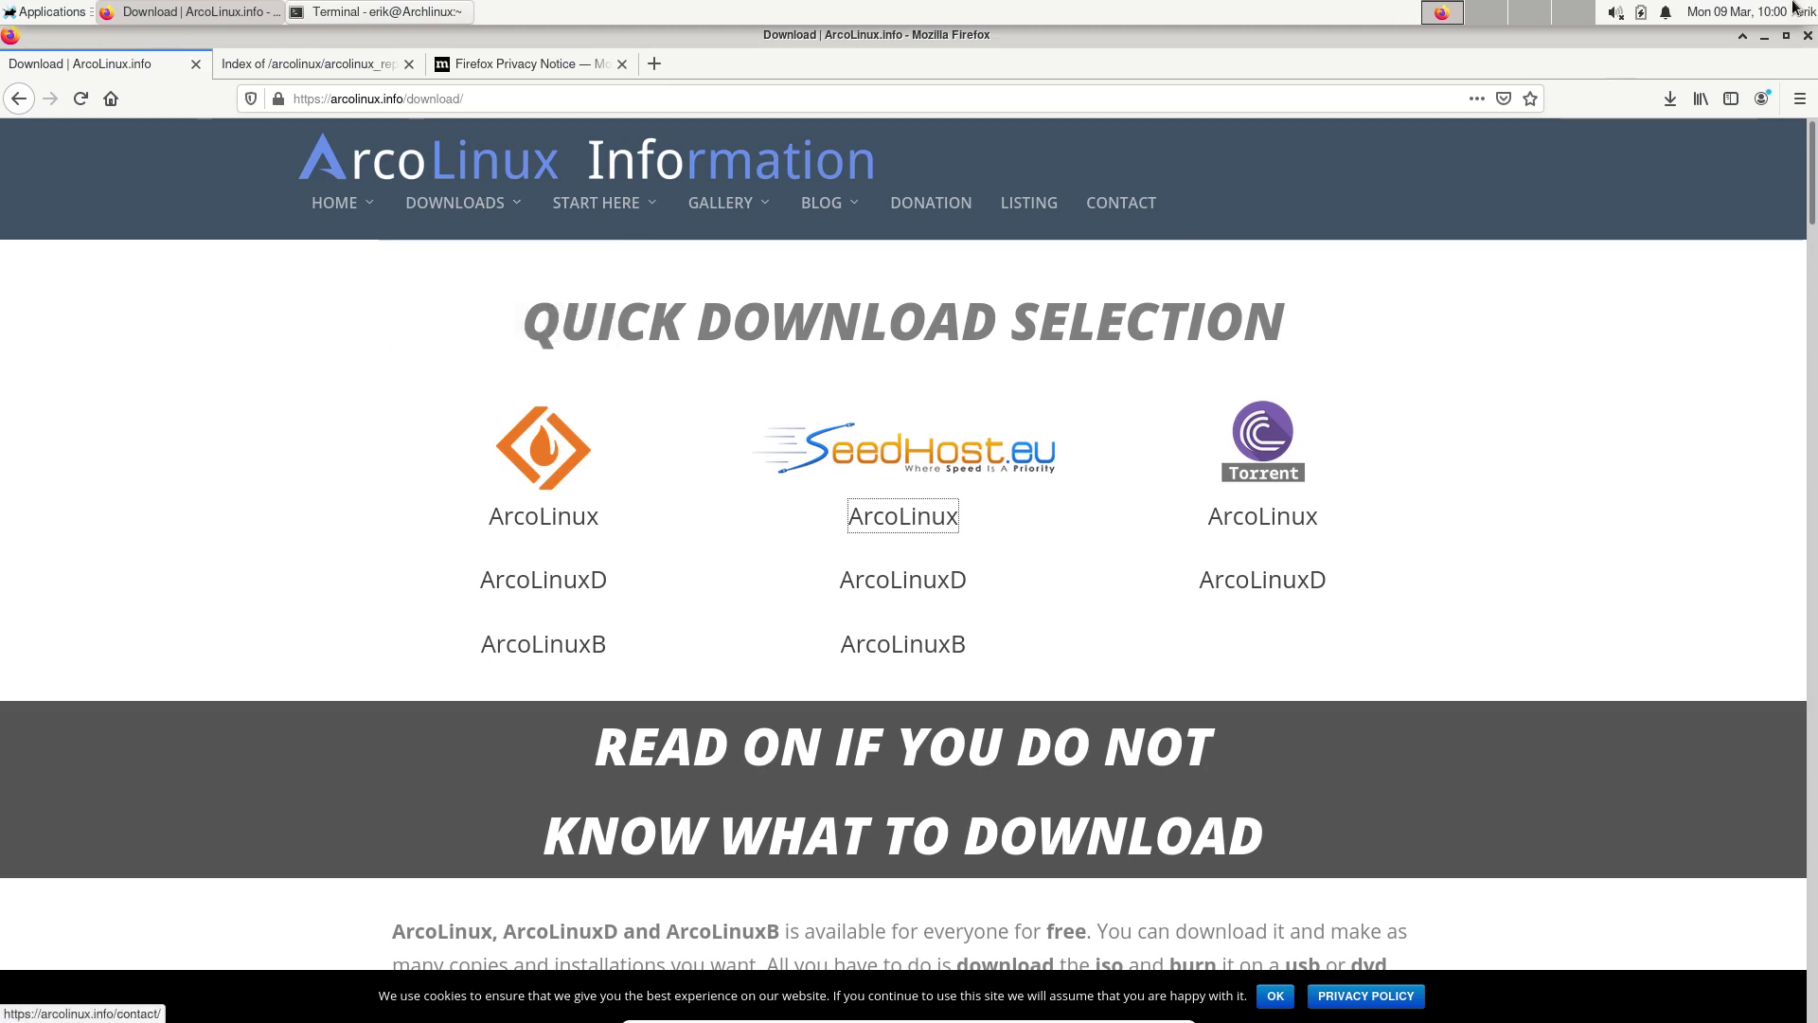
{"action": "left_click", "coordinate": [1765, 36]}
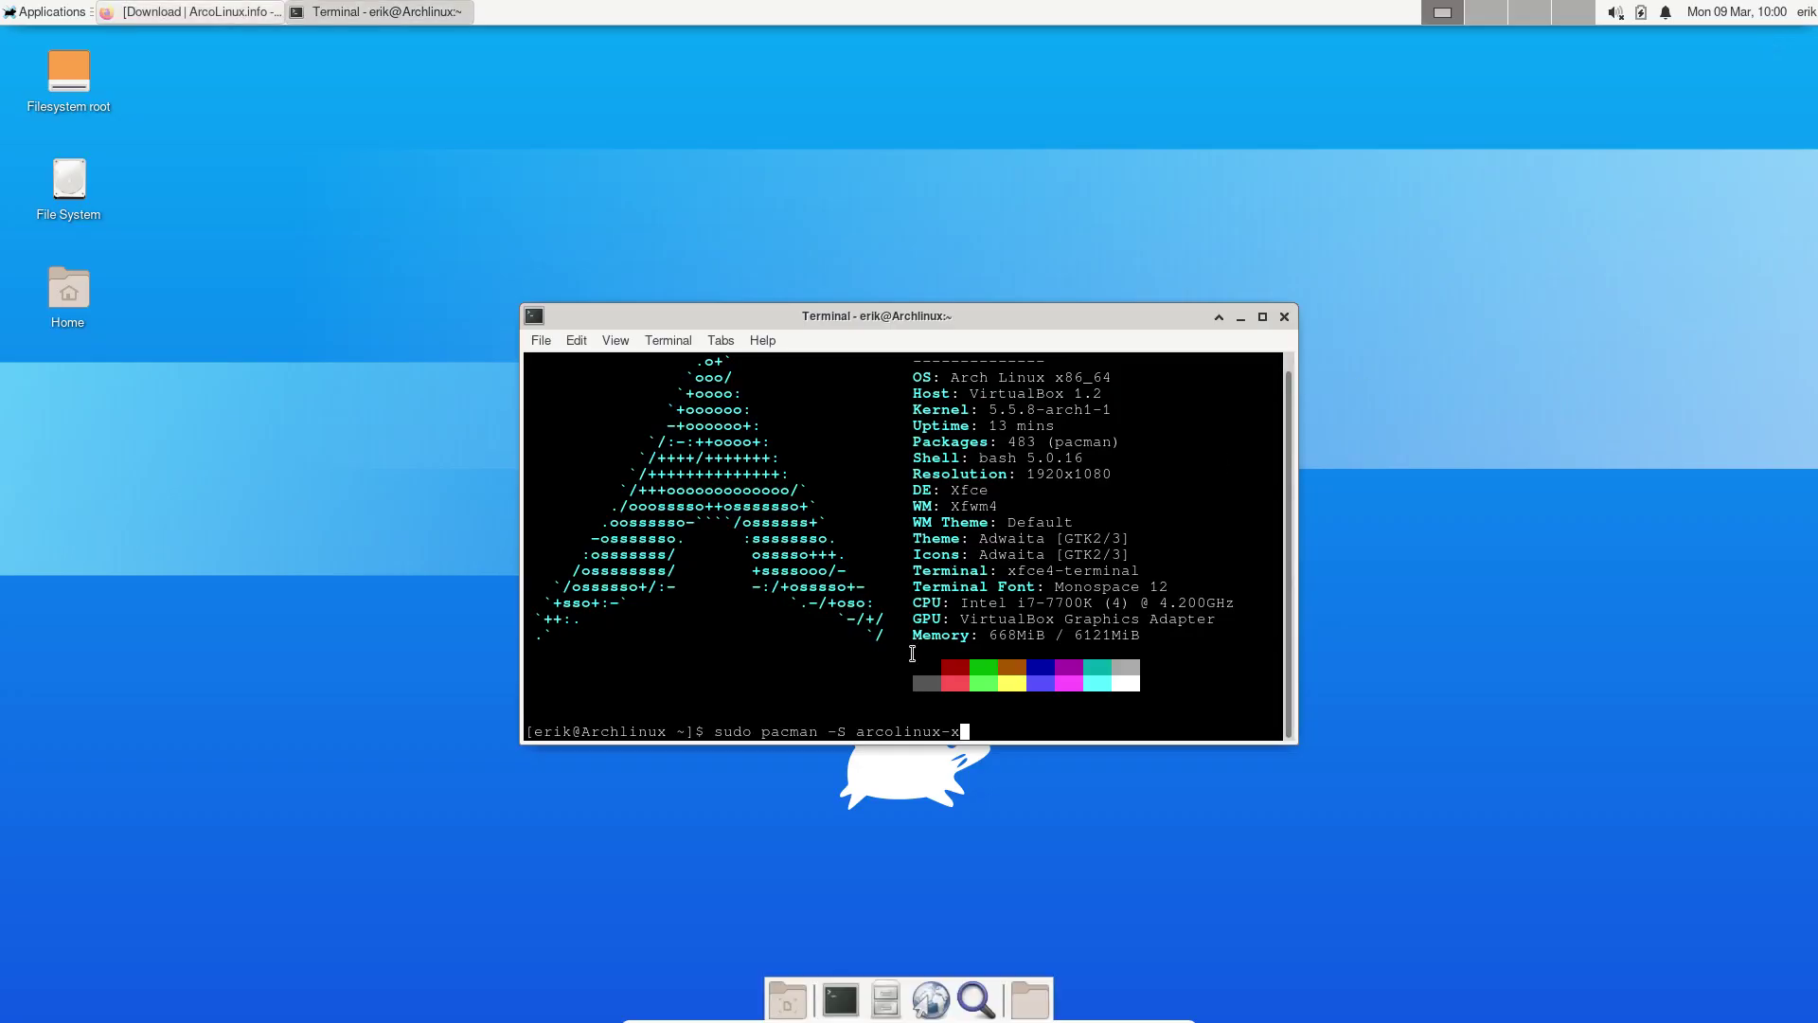
Install arcolinux-xfce-git 20.3-1, confirming with the password and y, then run the skel alias
{"action": "type", "text": "fce"}
{"action": "key", "text": "Tab"}
{"action": "key", "text": "Tab"}
{"action": "key", "text": "Tab"}
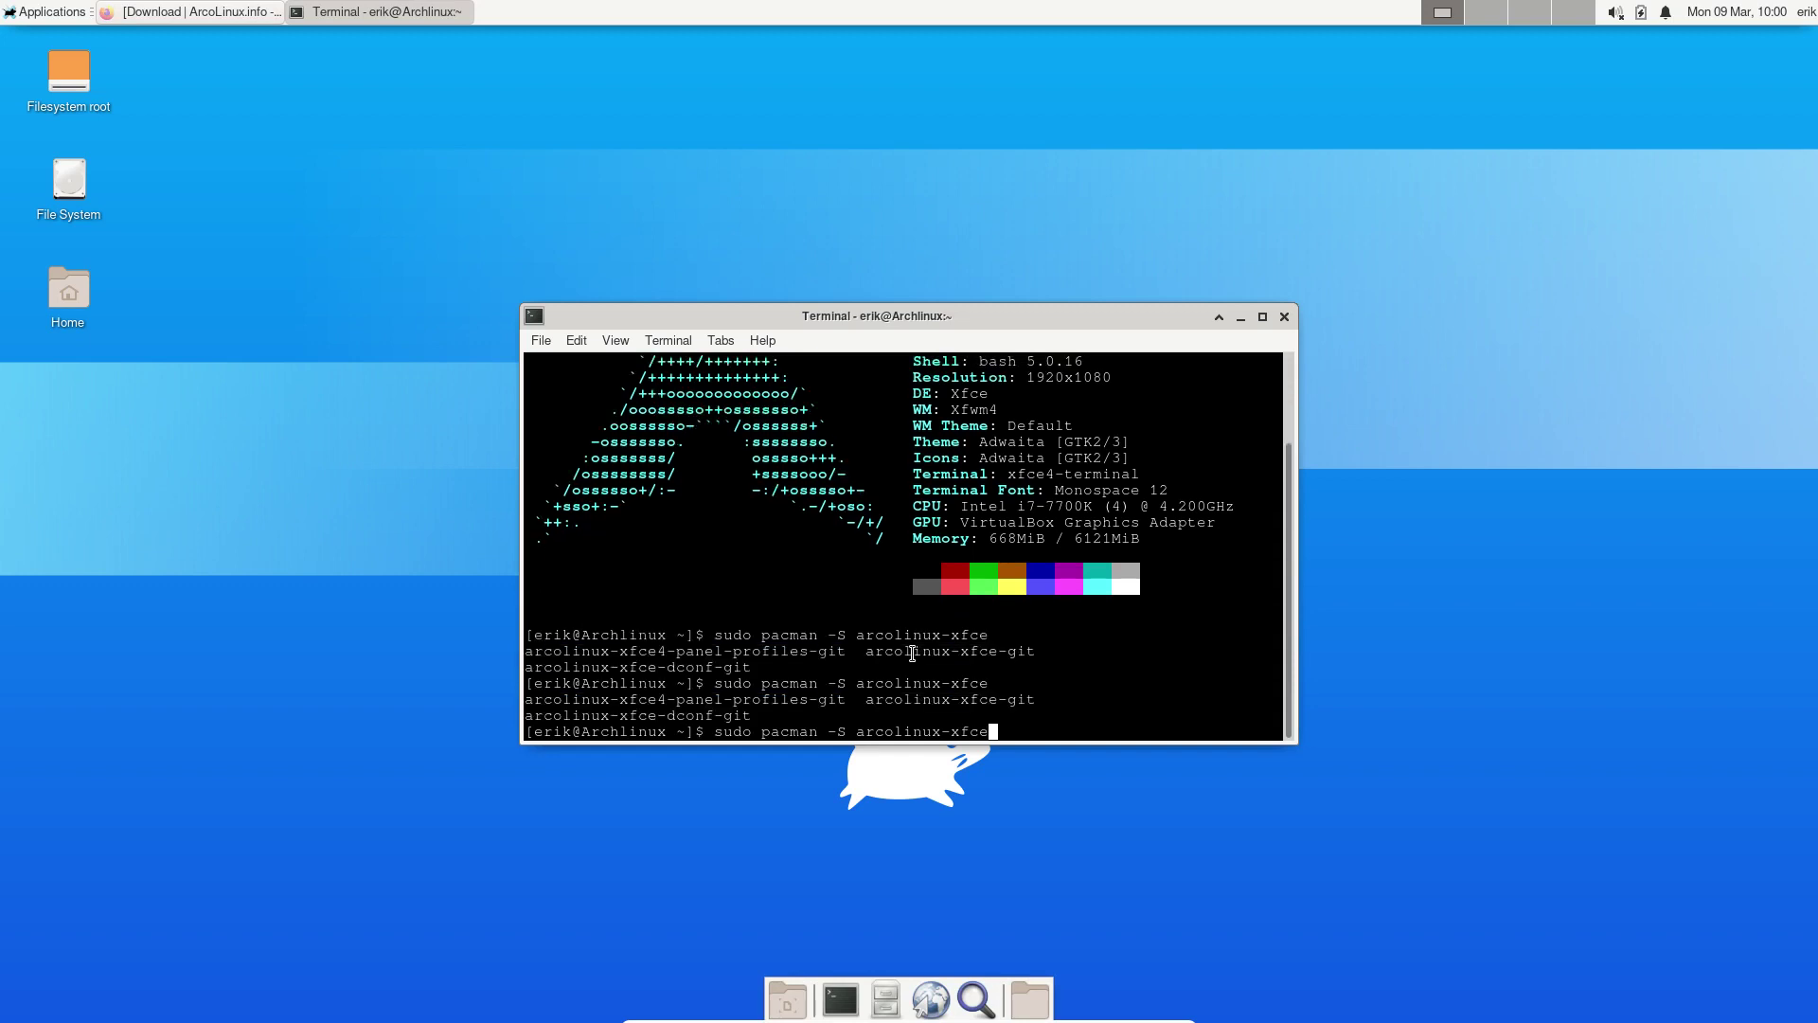
{"action": "type", "text": "-git"}
{"action": "key", "text": "Return"}
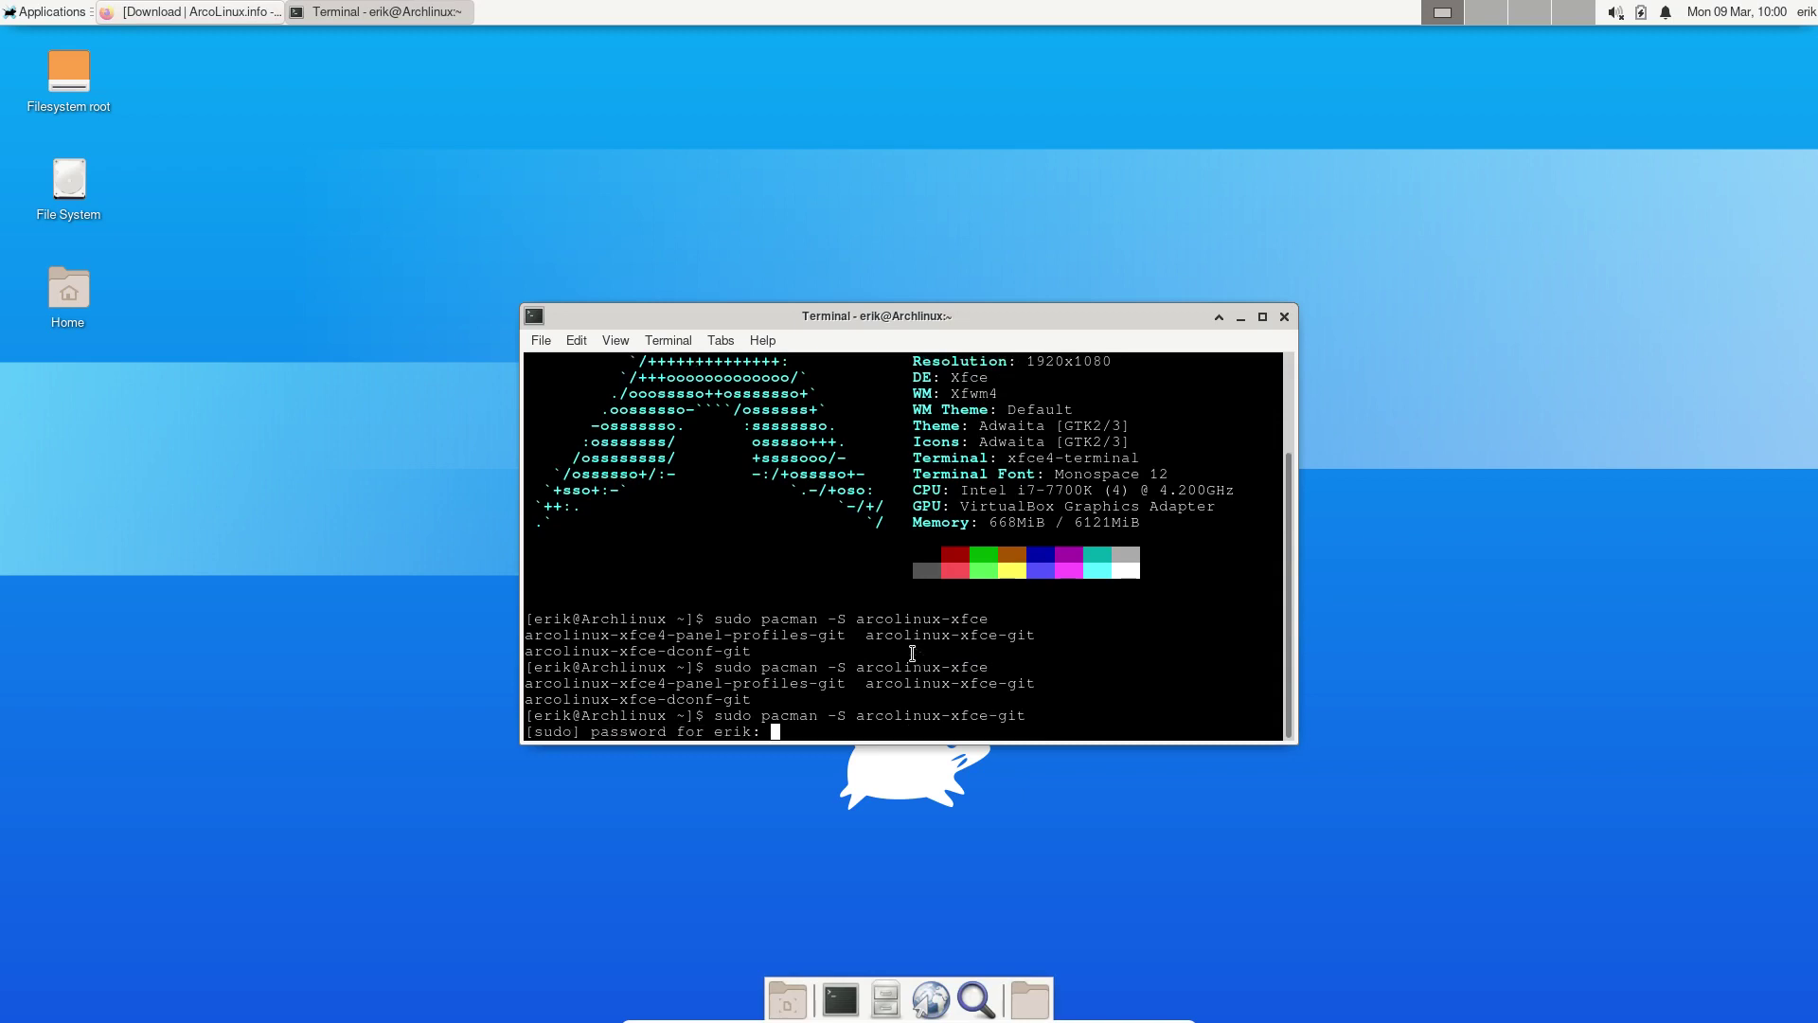
{"action": "key", "text": "Return"}
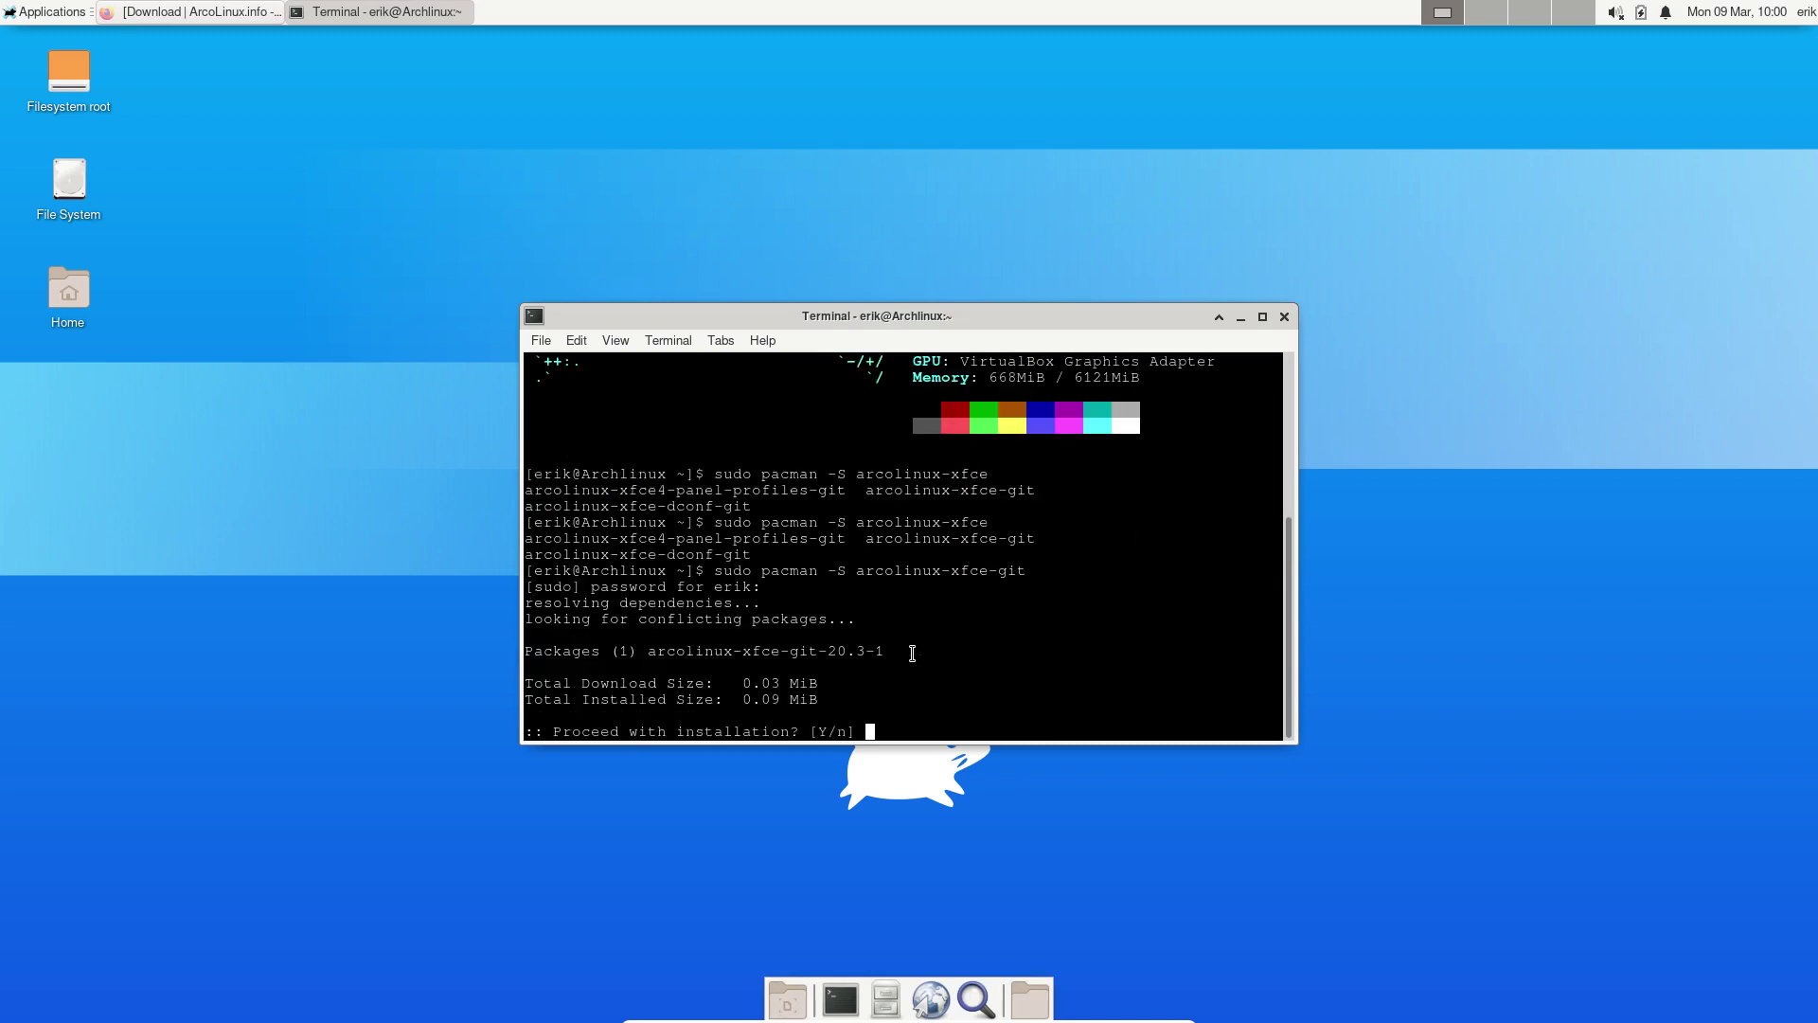
{"action": "type", "text": "y"}
{"action": "key", "text": "Return"}
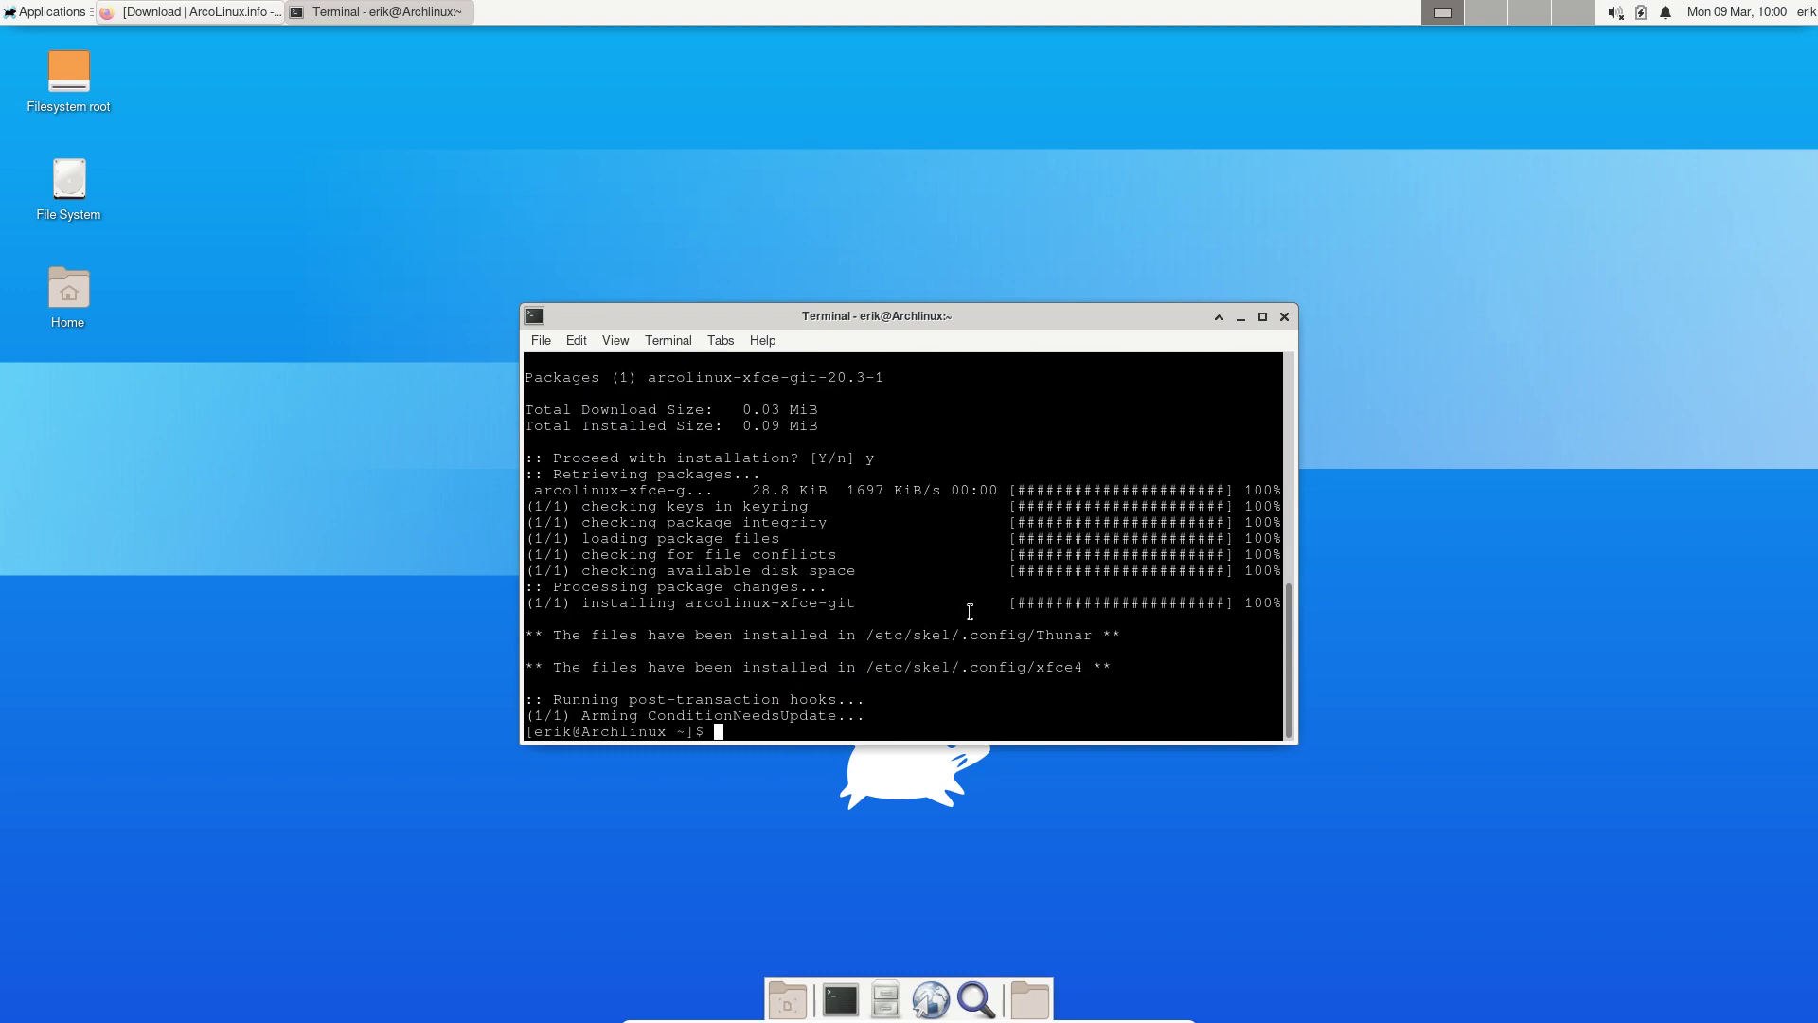
{"action": "left_click_drag", "start_coordinate": [866, 635], "coordinate": [971, 642]}
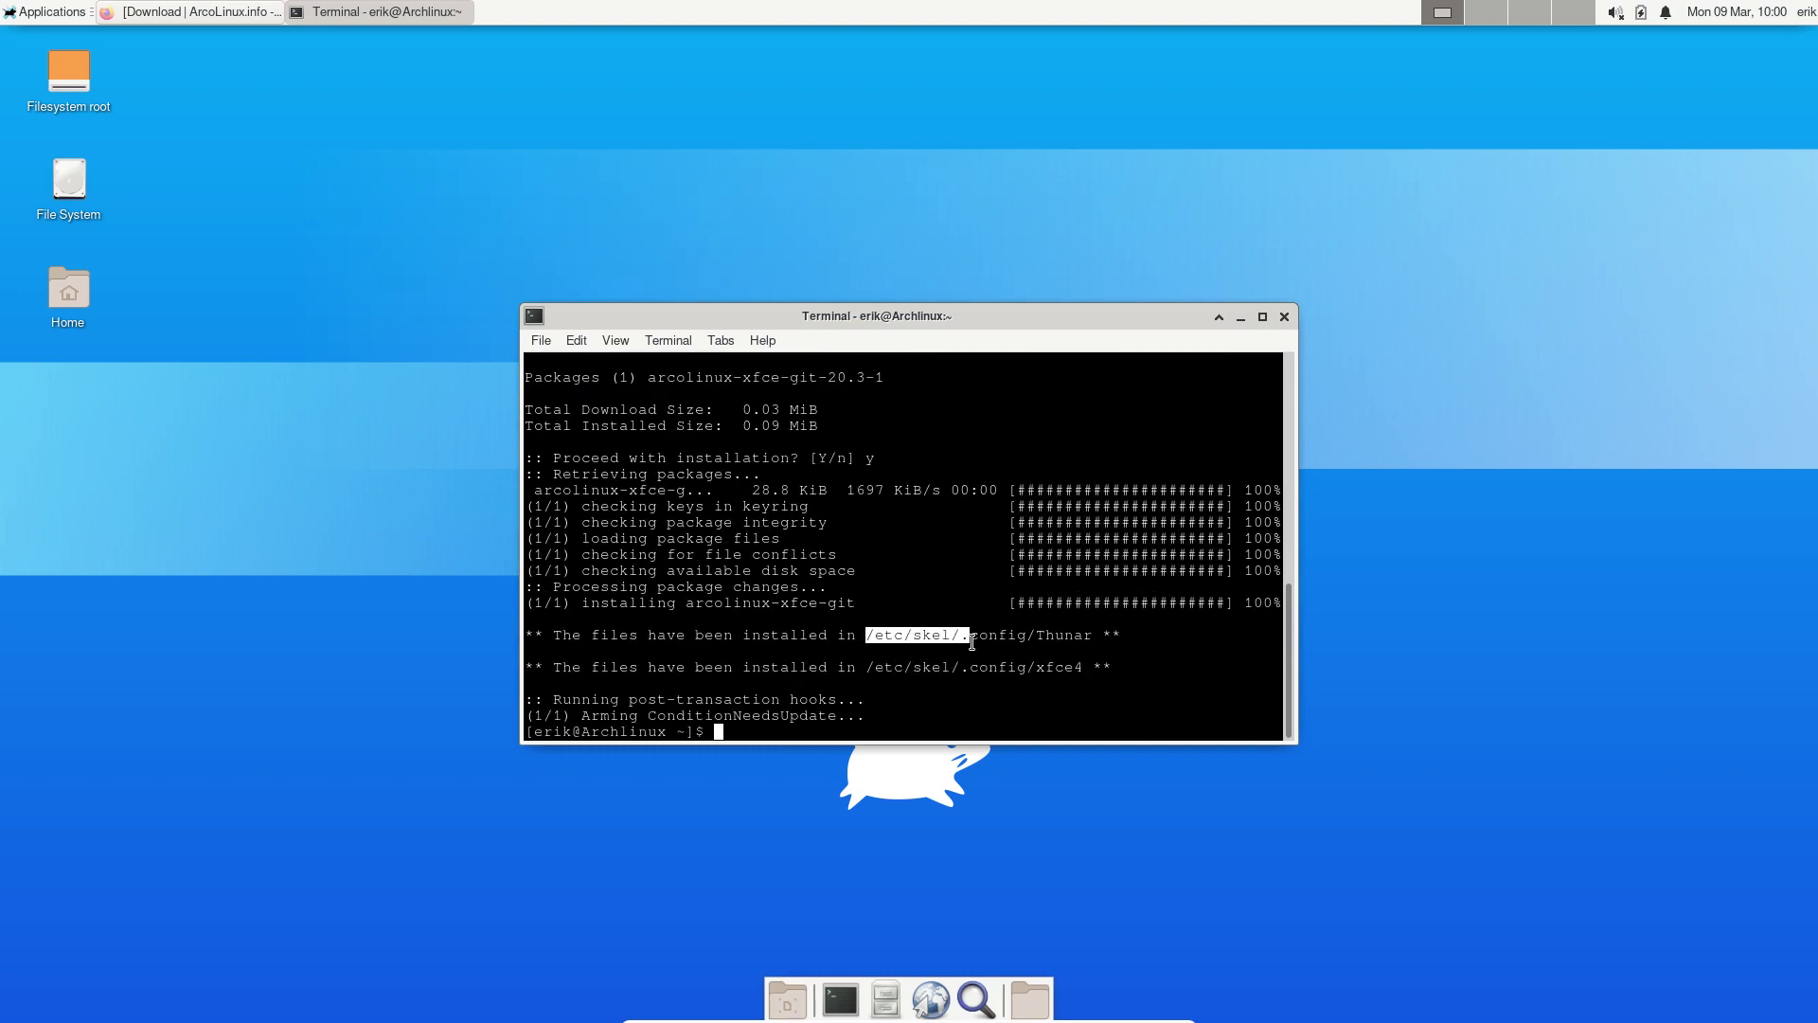
{"action": "left_click", "coordinate": [924, 670]}
{"action": "type", "text": "skel"}
{"action": "key", "text": "Return"}
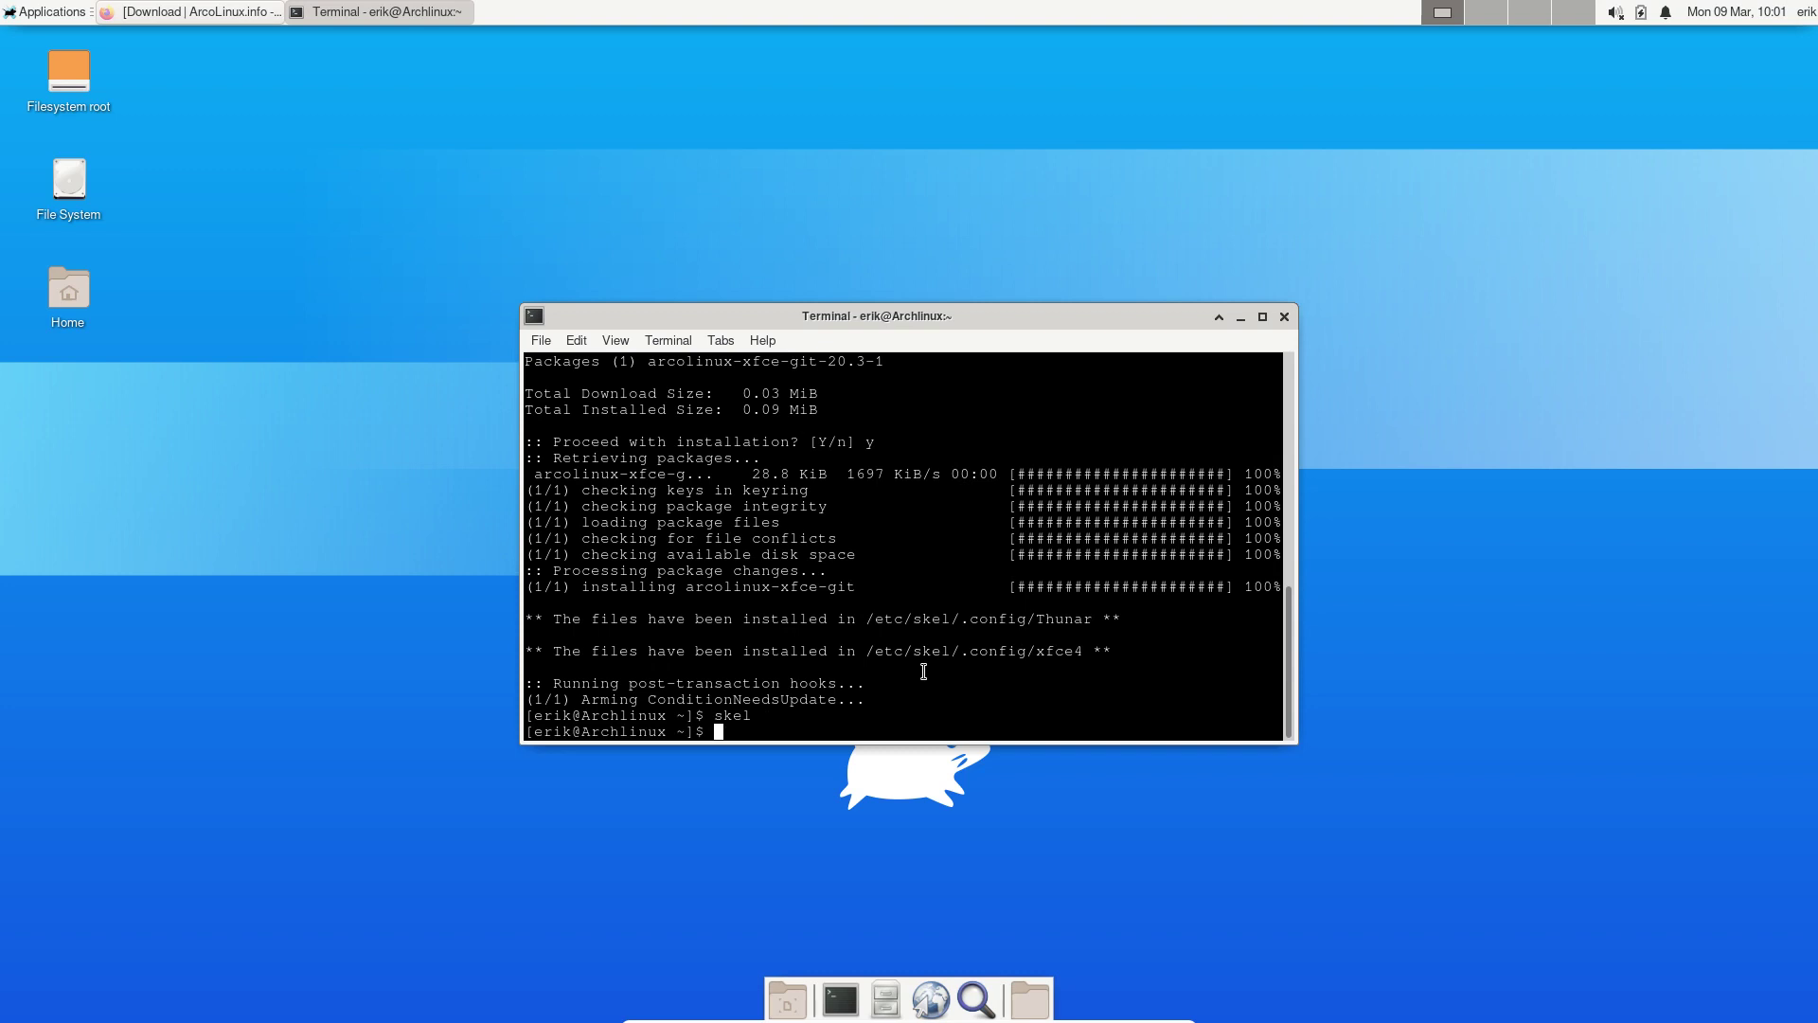
Move the terminal aside, browse and dismiss the Applications menu, then close the terminal
{"action": "left_click_drag", "start_coordinate": [978, 309], "coordinate": [886, 146]}
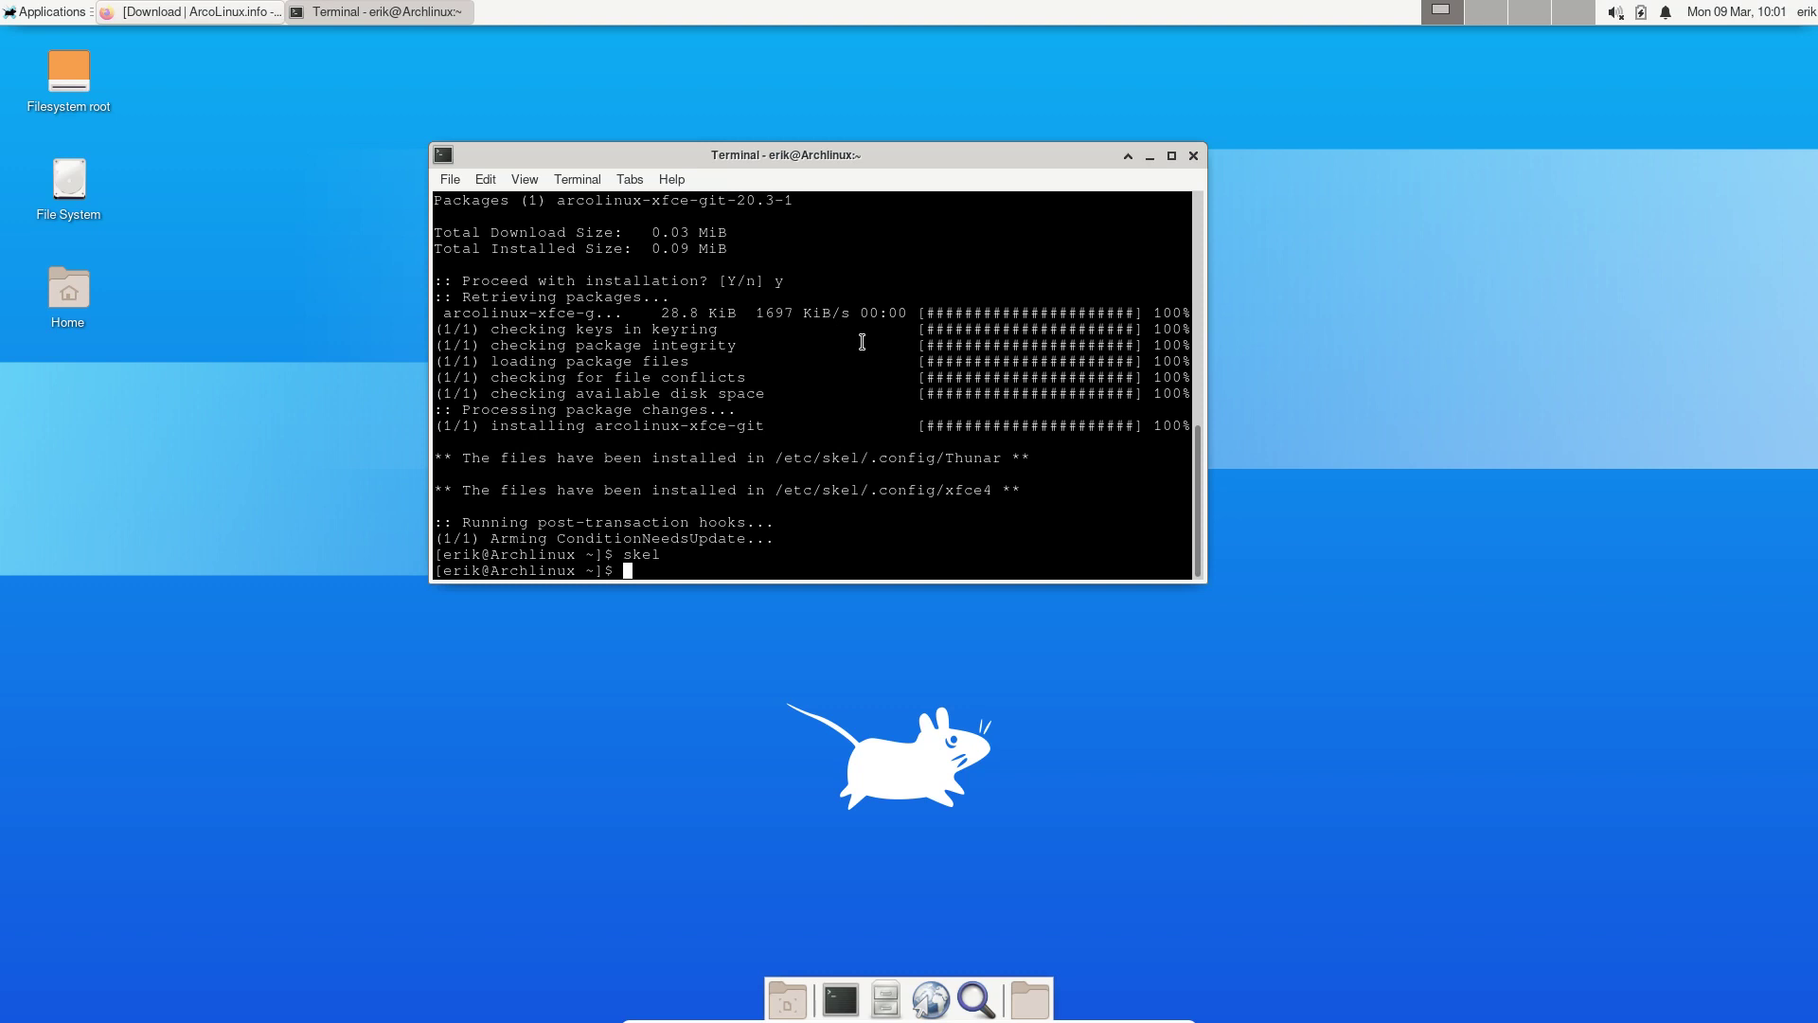
{"action": "left_click", "coordinate": [14, 11]}
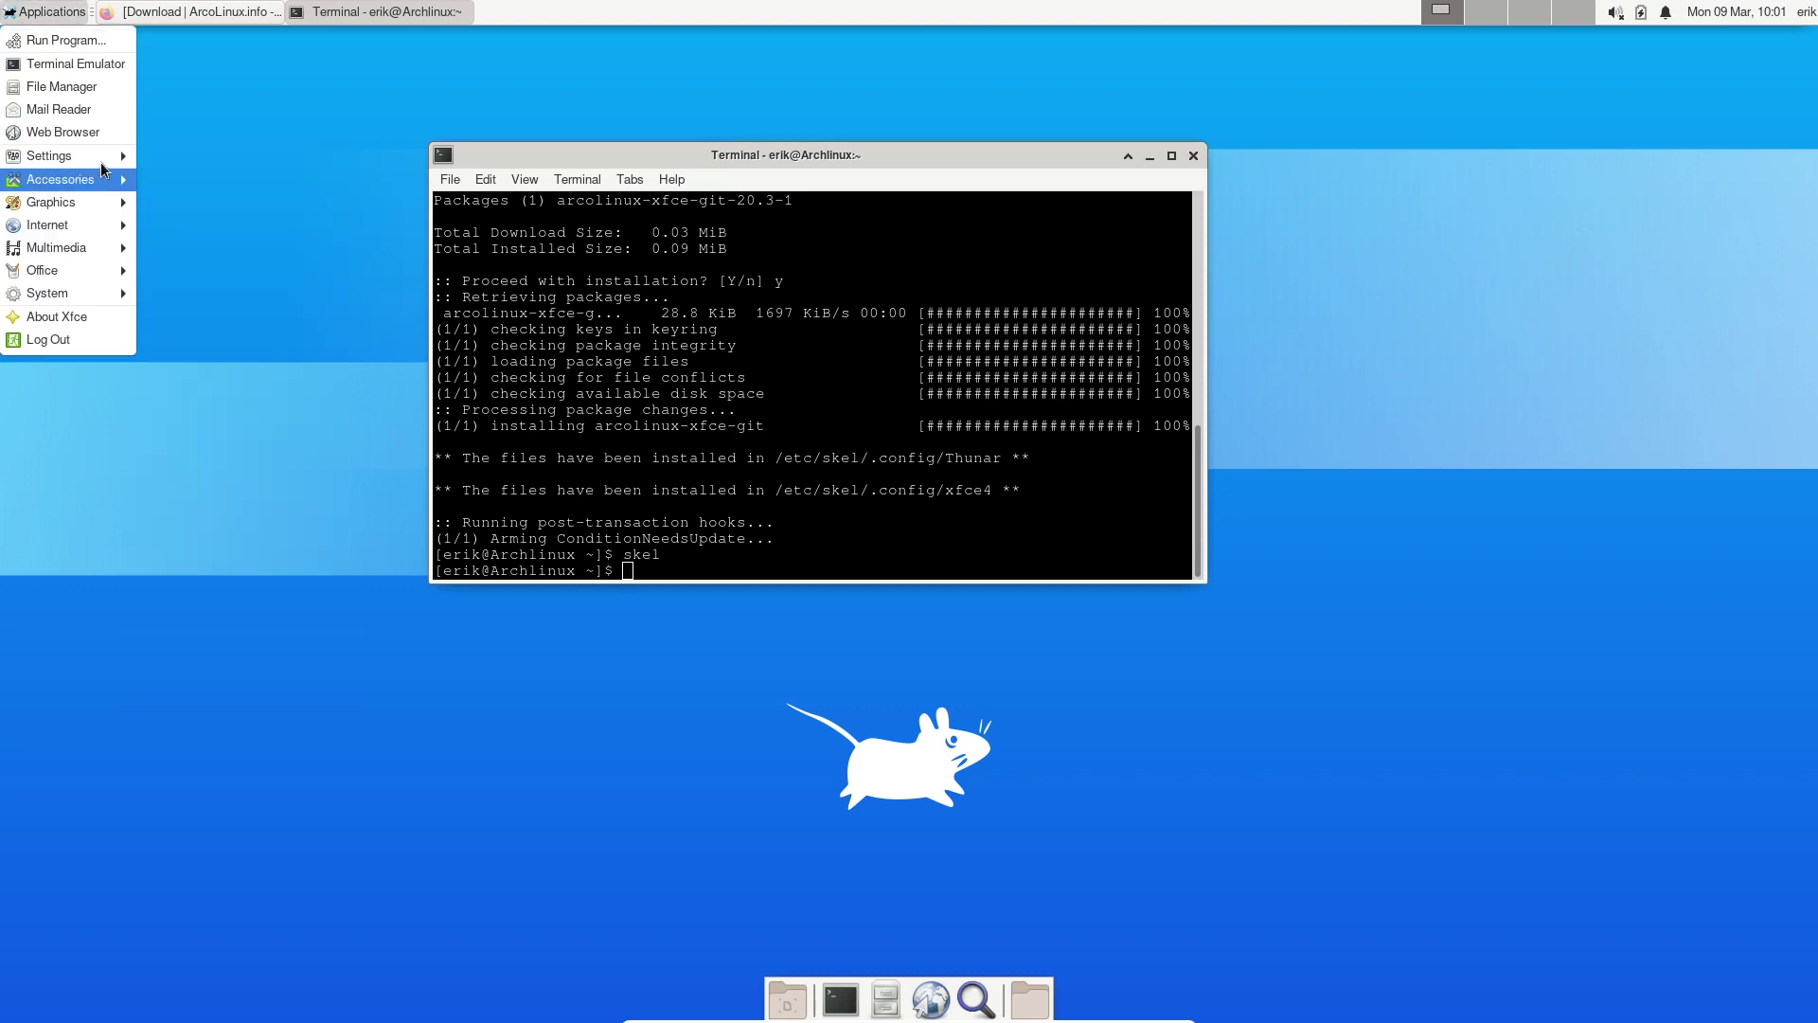
{"action": "mouse_move", "coordinate": [106, 172]}
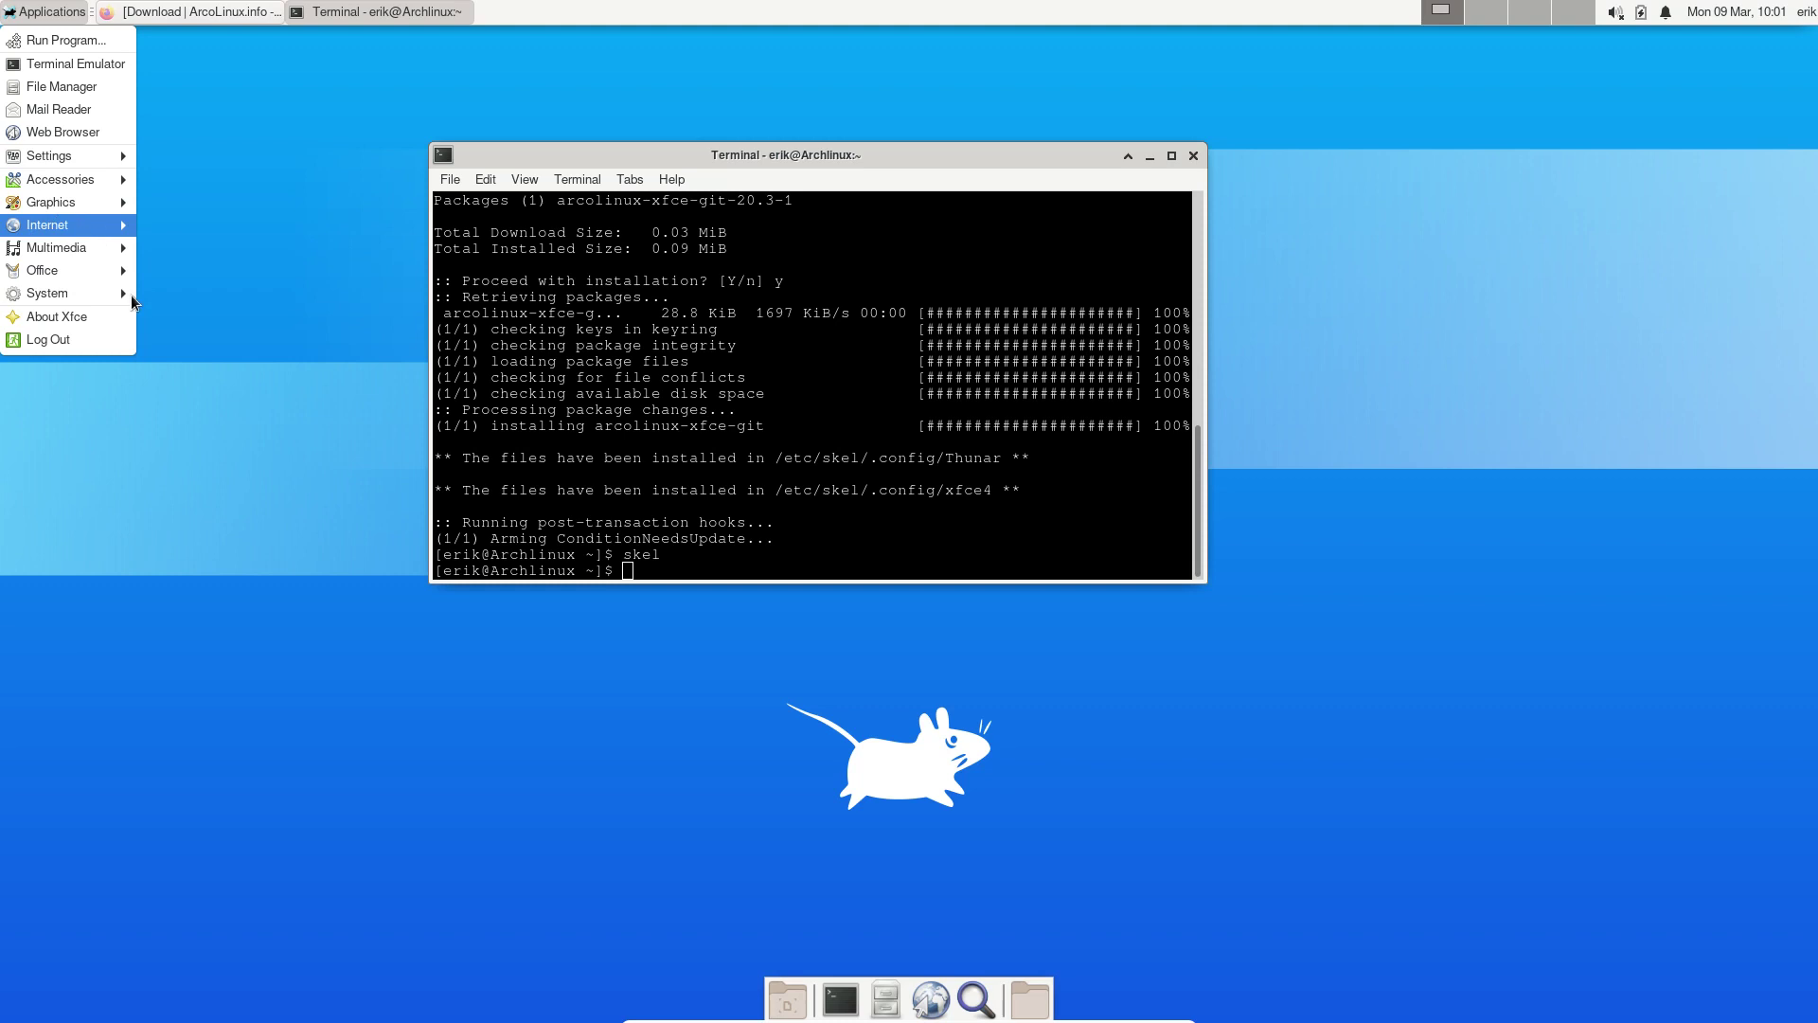
{"action": "left_click", "coordinate": [266, 561]}
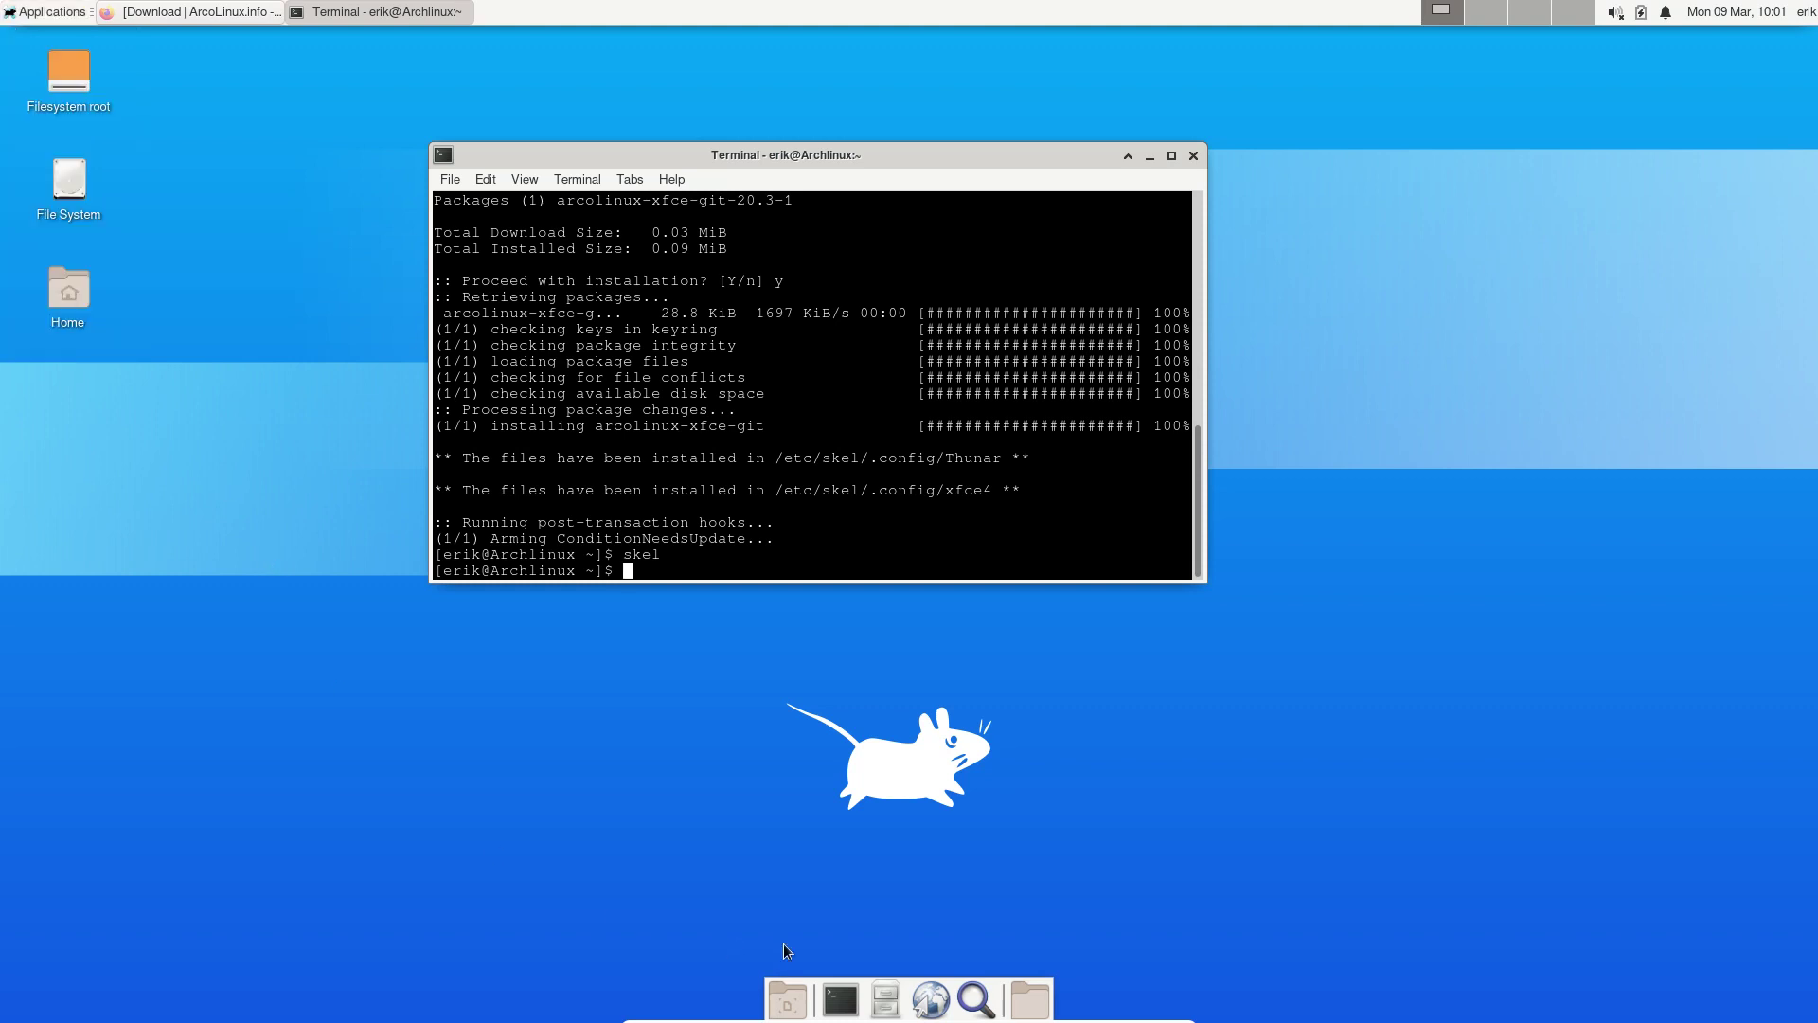
{"action": "left_click", "coordinate": [1193, 155]}
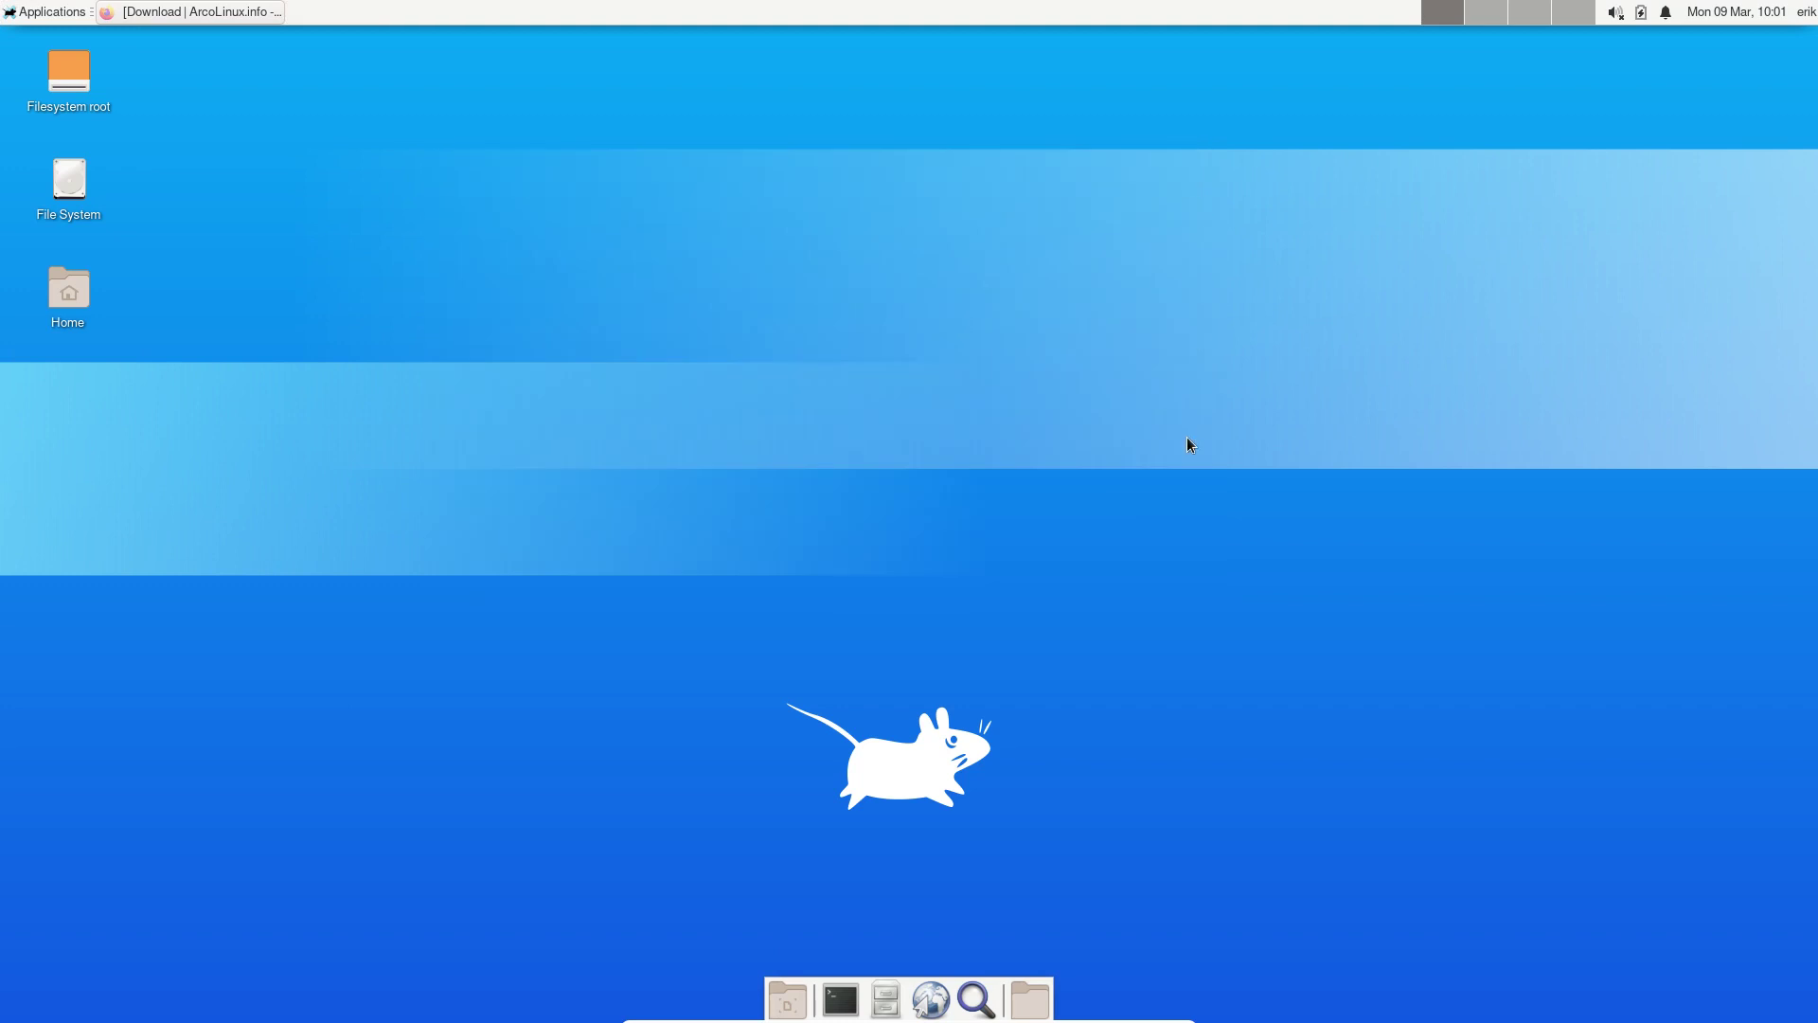